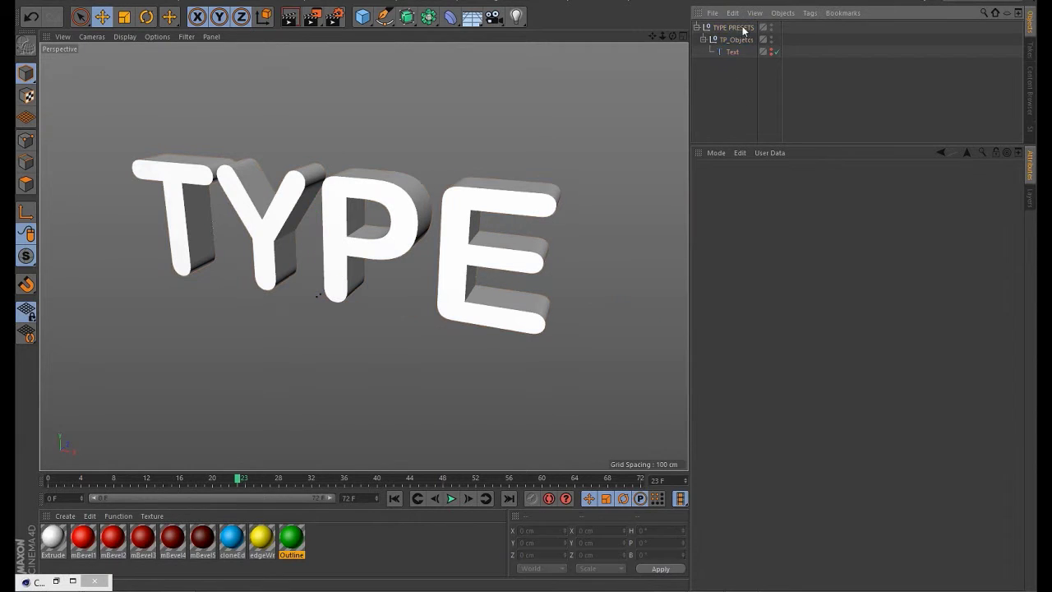
# - Apply the Inset Rounded Skinny V1 preset to the TYPE PRESETS object
pyautogui.click(747, 28)
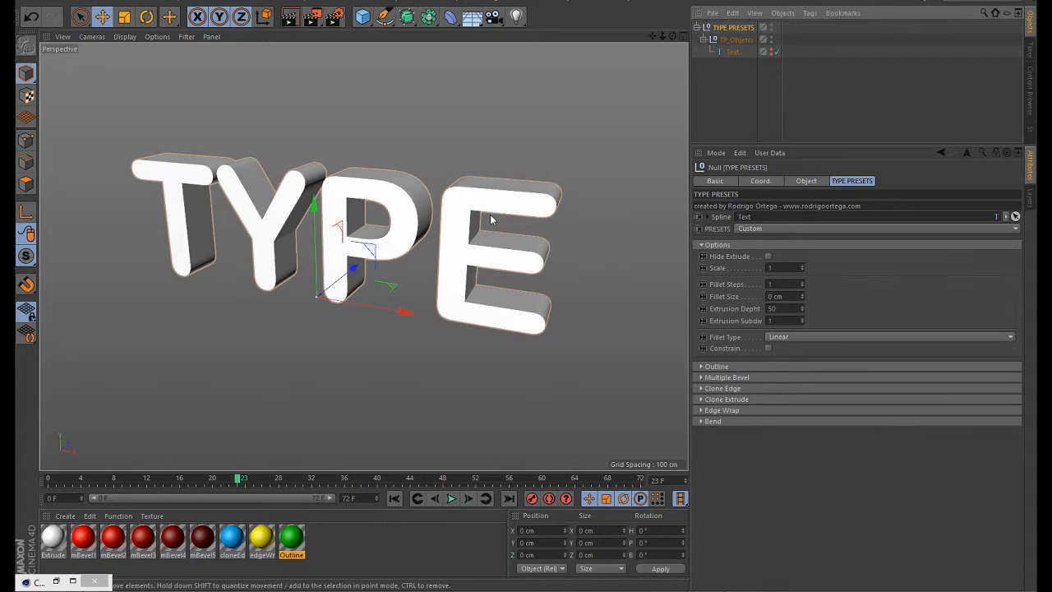
pyautogui.click(387, 4)
pyautogui.moveTo(433, 18)
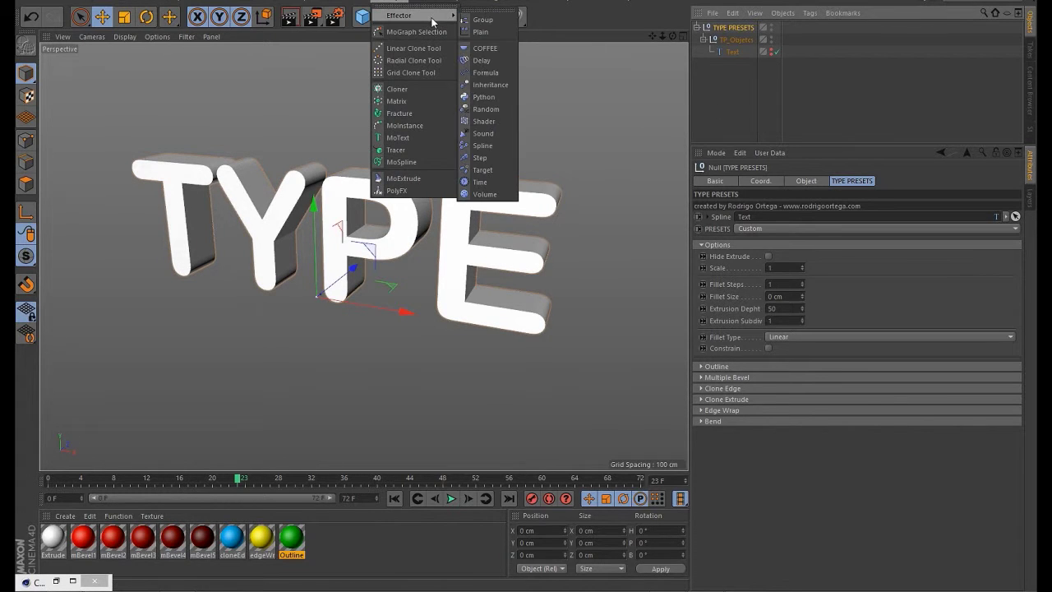
pyautogui.click(703, 111)
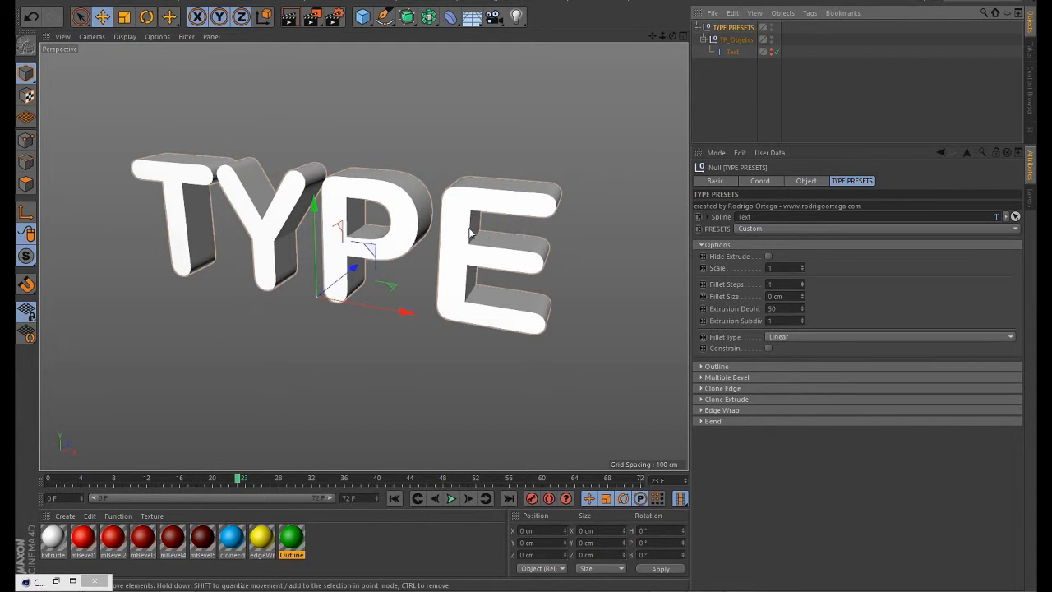
pyautogui.click(756, 229)
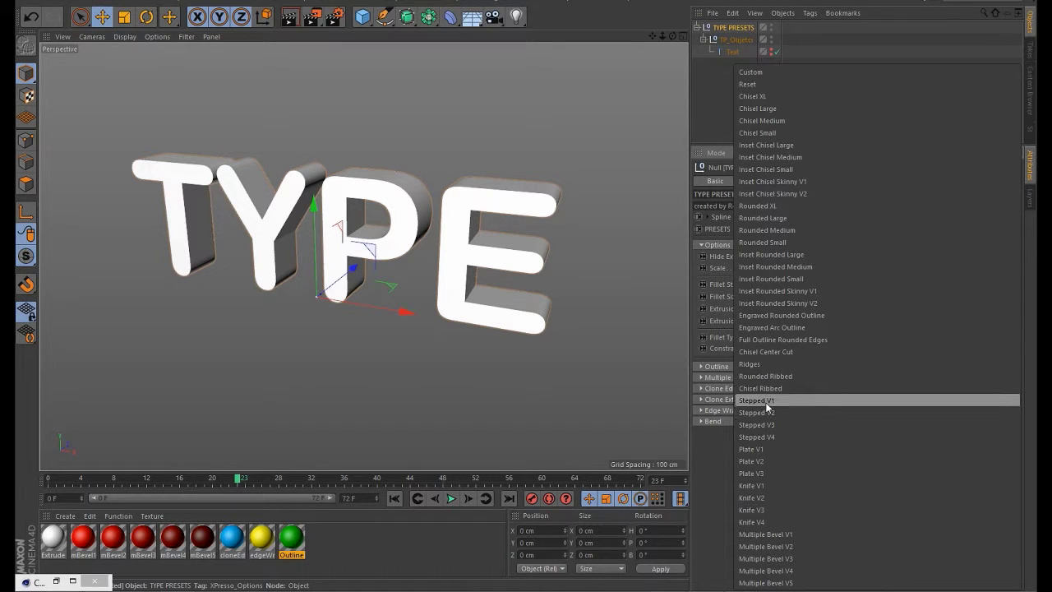
pyautogui.click(791, 292)
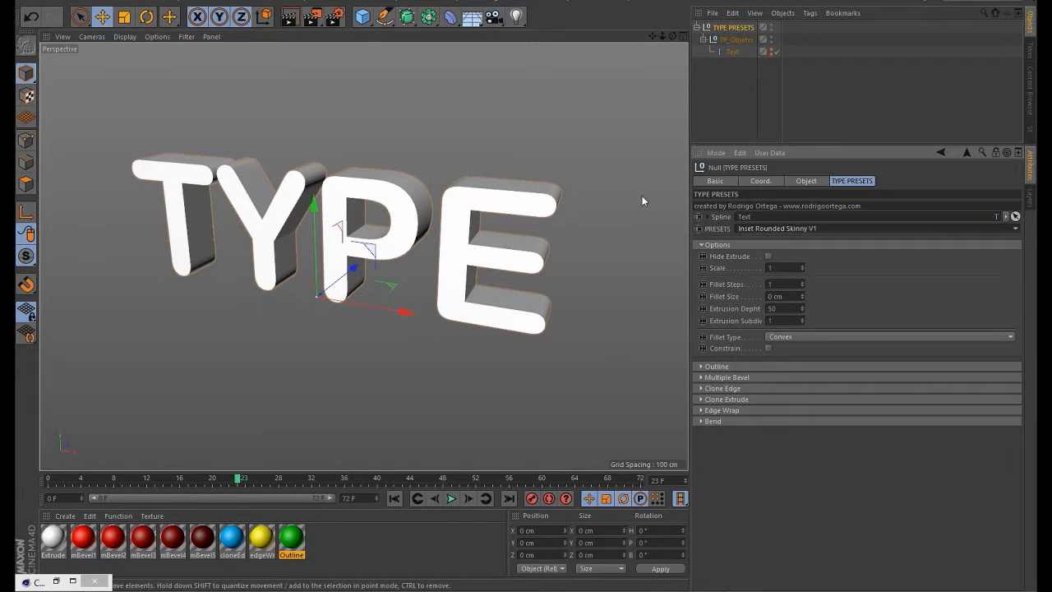
pyautogui.click(596, 154)
pyautogui.scroll(-3, 504, 202)
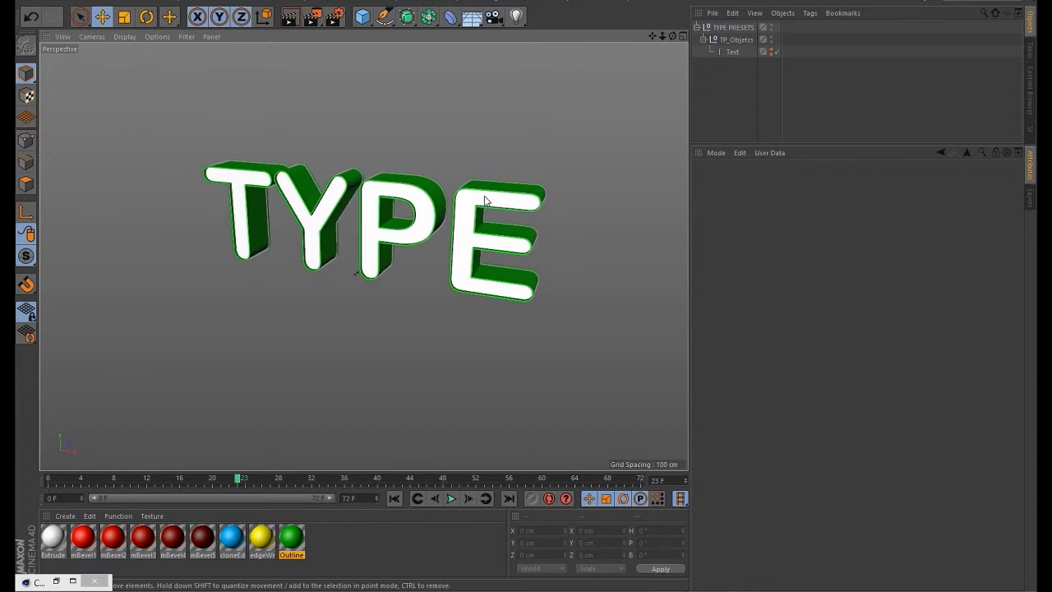
# - Place TYPE PRESETS inside a new MoGraph Fracture object and add a Random effector to it
pyautogui.click(734, 28)
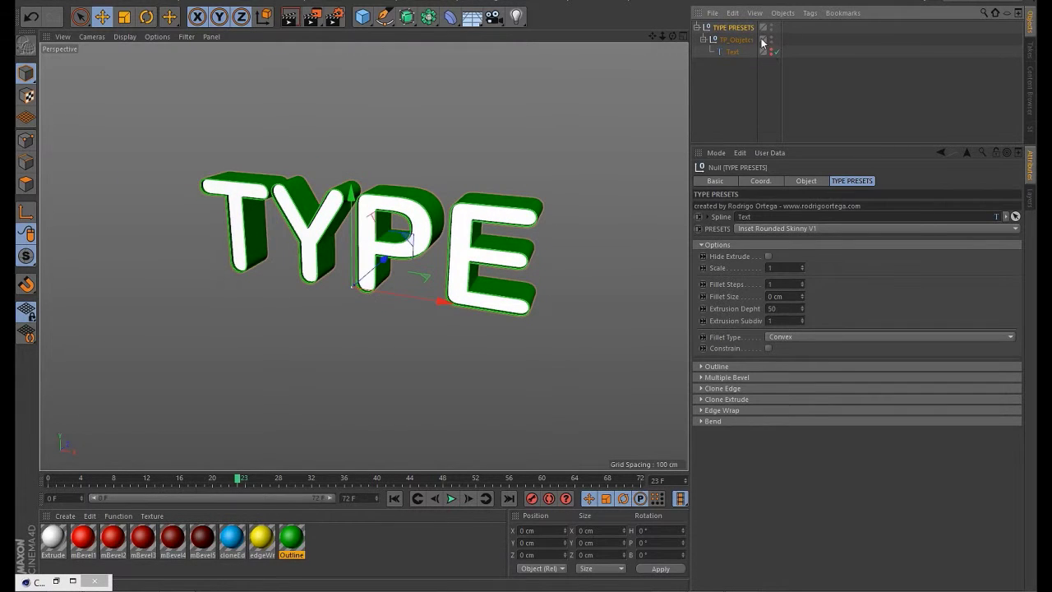
pyautogui.click(398, 5)
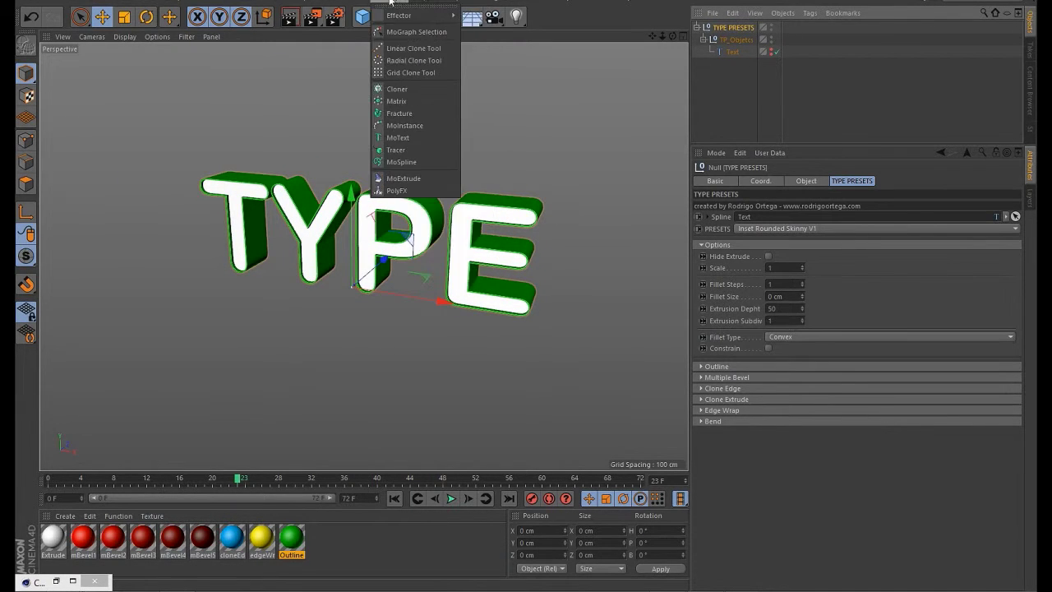
pyautogui.click(405, 113)
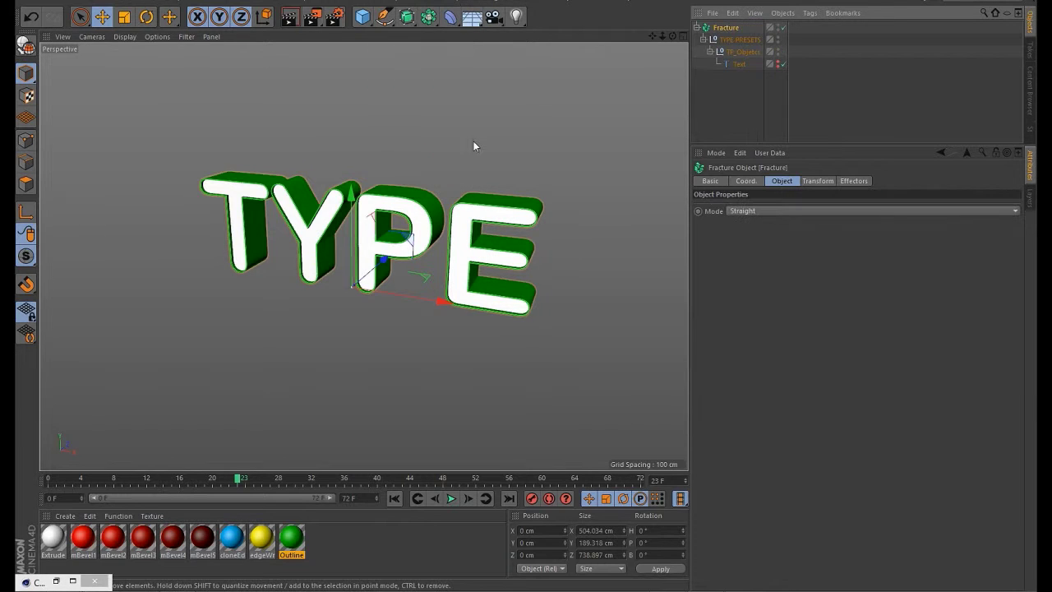
pyautogui.click(395, 3)
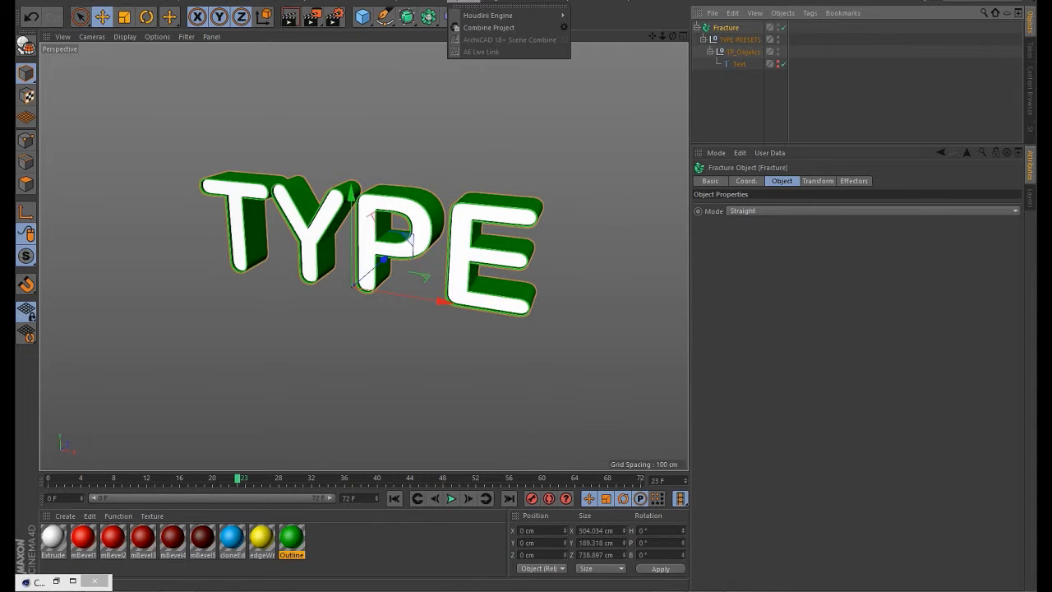
pyautogui.moveTo(436, 14)
pyautogui.click(486, 109)
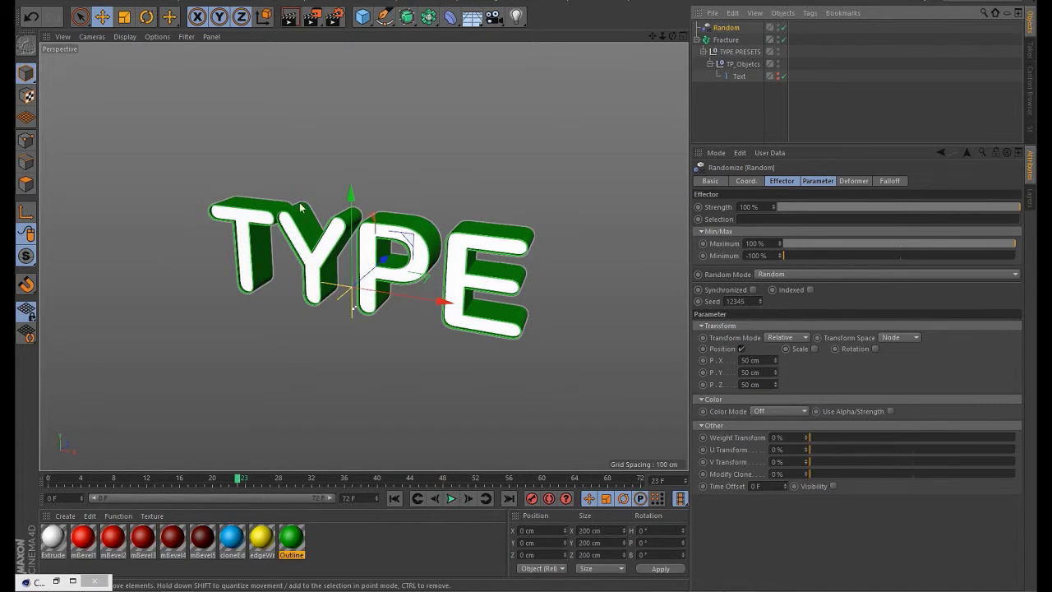
# - Try the Explode Segments and Explode Segments & Connect modes on the Fracture object
pyautogui.click(726, 39)
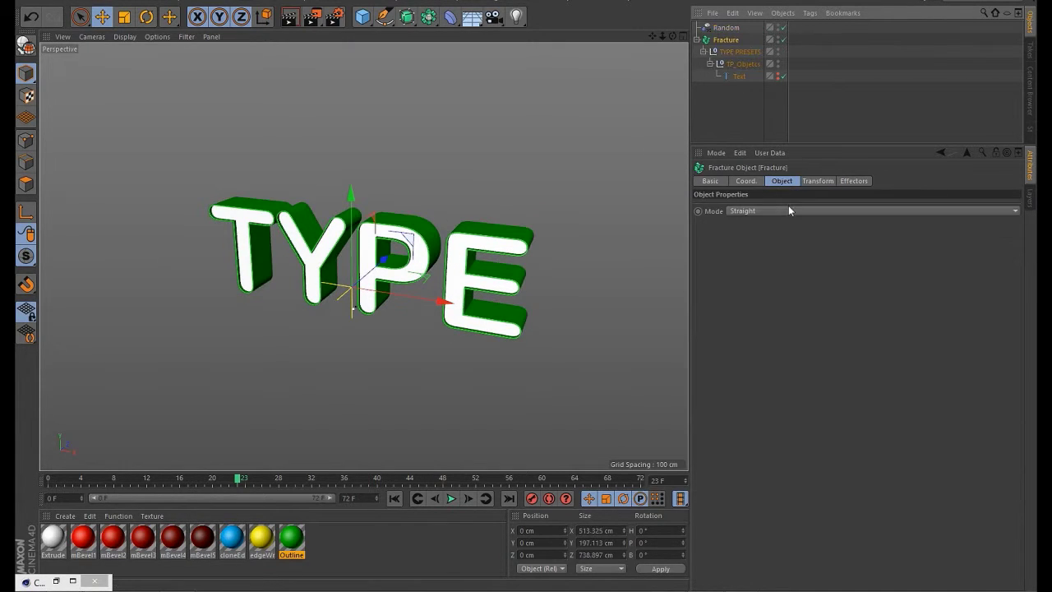
pyautogui.click(763, 211)
pyautogui.click(751, 245)
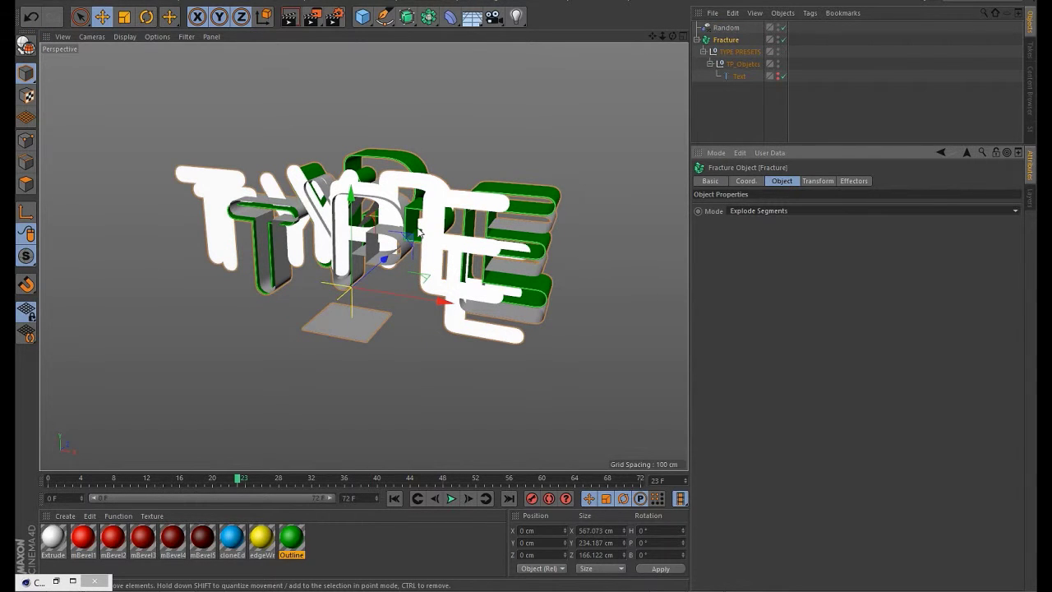
pyautogui.click(772, 212)
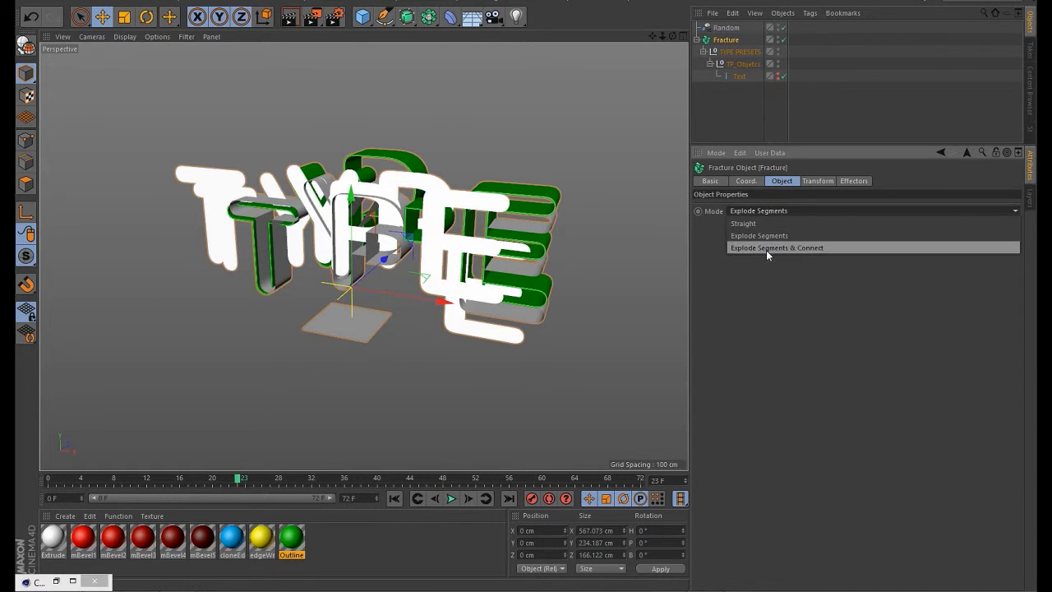
pyautogui.click(767, 249)
pyautogui.click(561, 162)
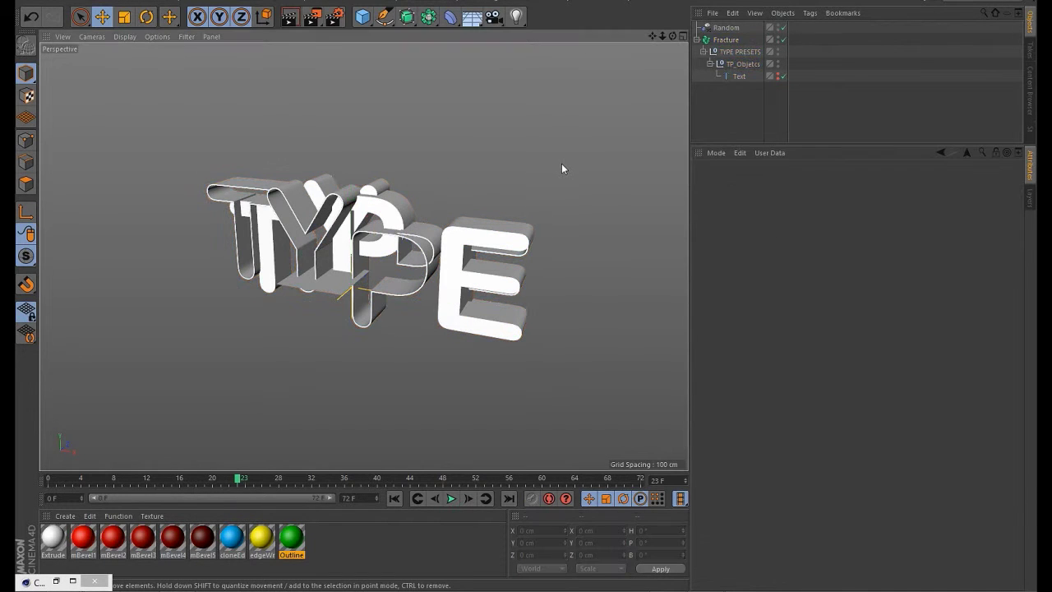
pyautogui.moveTo(477, 256)
pyautogui.keyDown('alt'); pyautogui.mouseDown()
pyautogui.moveTo(462, 269)
pyautogui.moveTo(504, 276)
pyautogui.moveTo(485, 248)
pyautogui.mouseUp(); pyautogui.keyUp('alt')
# - Set the Fracture object's mode back to Straight
pyautogui.click(726, 40)
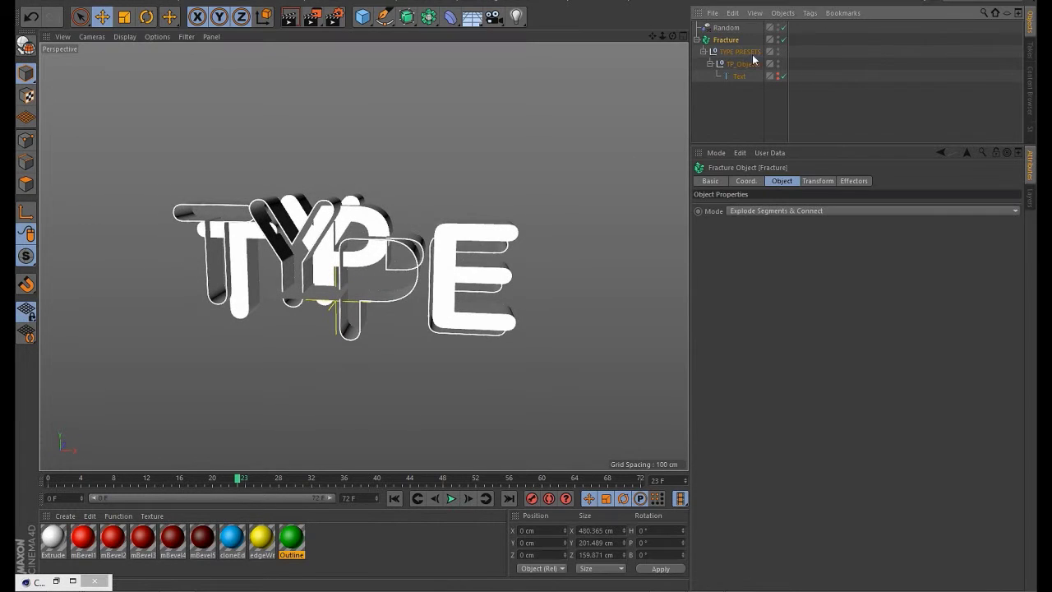
pyautogui.click(744, 211)
pyautogui.click(740, 222)
pyautogui.click(557, 185)
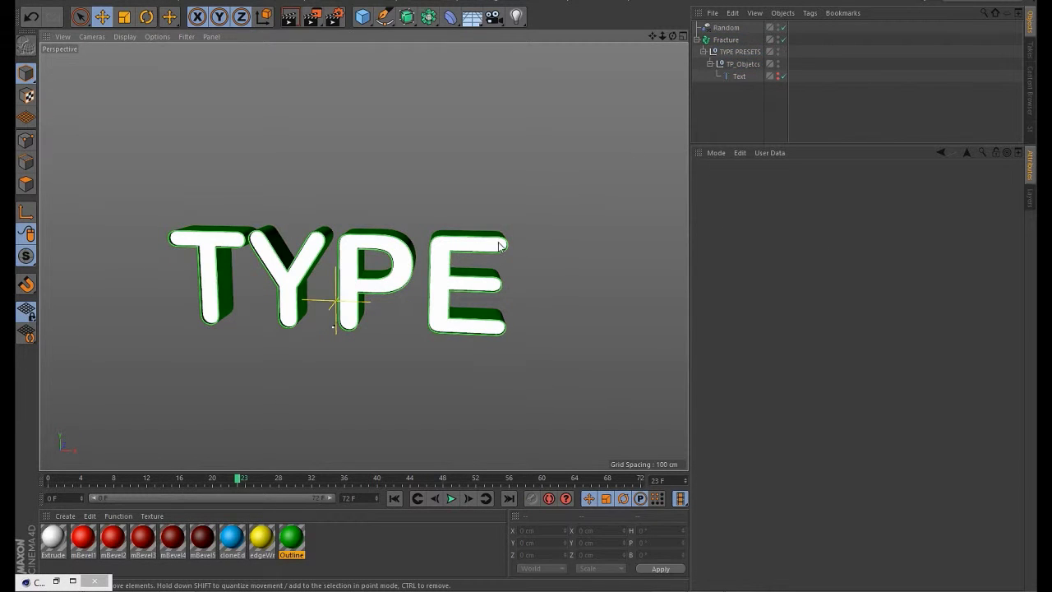
pyautogui.keyDown('alt'); pyautogui.moveTo(499, 245); pyautogui.dragTo(505, 206); pyautogui.keyUp('alt')
# - Try varying the Random effector's P.X position value to shift the text
pyautogui.click(726, 28)
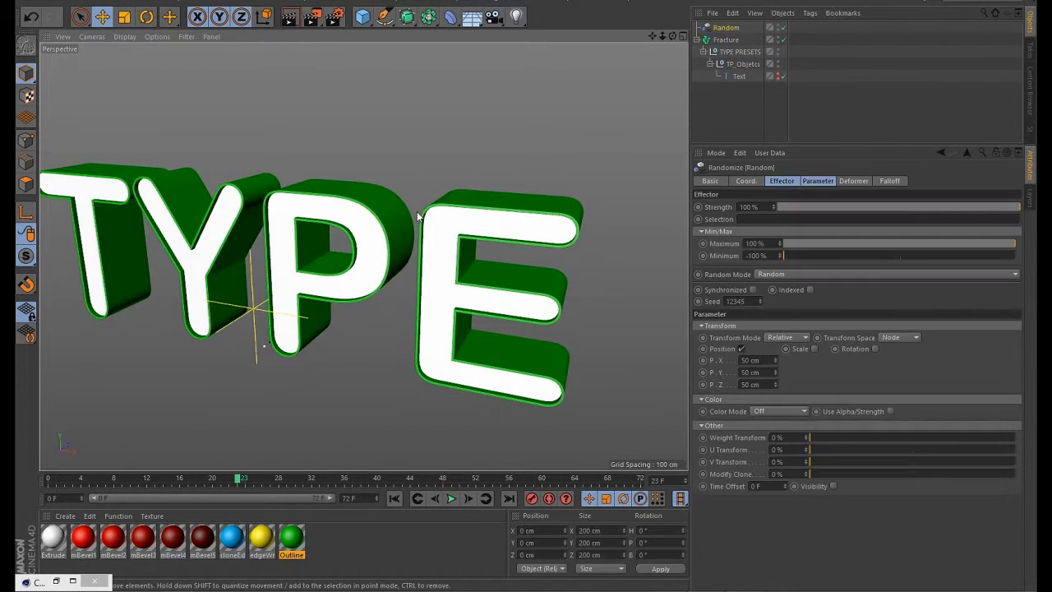
pyautogui.keyDown('alt'); pyautogui.moveTo(418, 215); pyautogui.dragTo(256, 214); pyautogui.keyUp('alt')
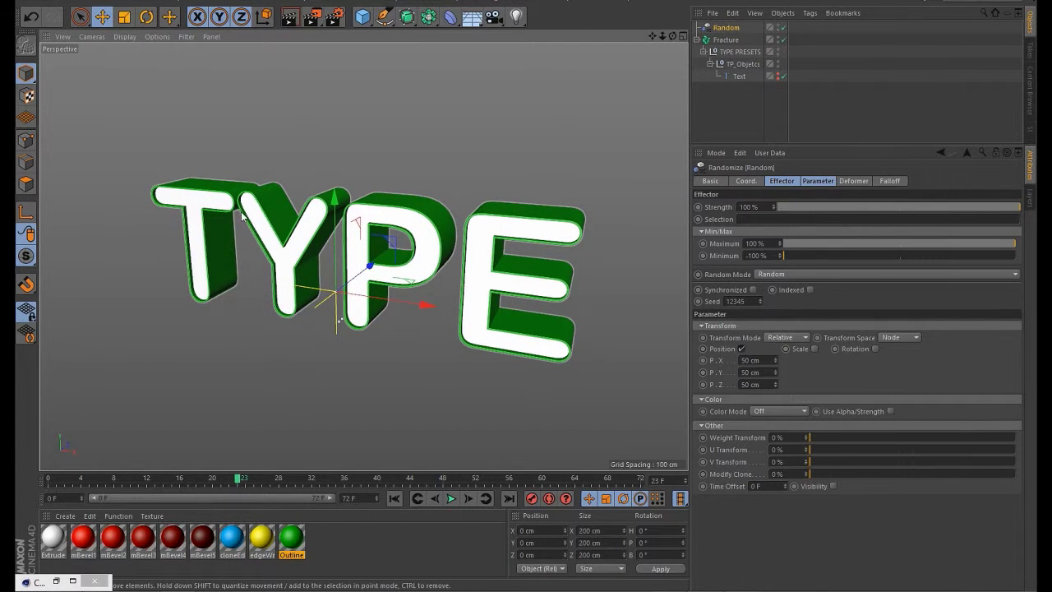
pyautogui.keyDown('alt'); pyautogui.moveTo(409, 233); pyautogui.dragTo(391, 248); pyautogui.keyUp('alt')
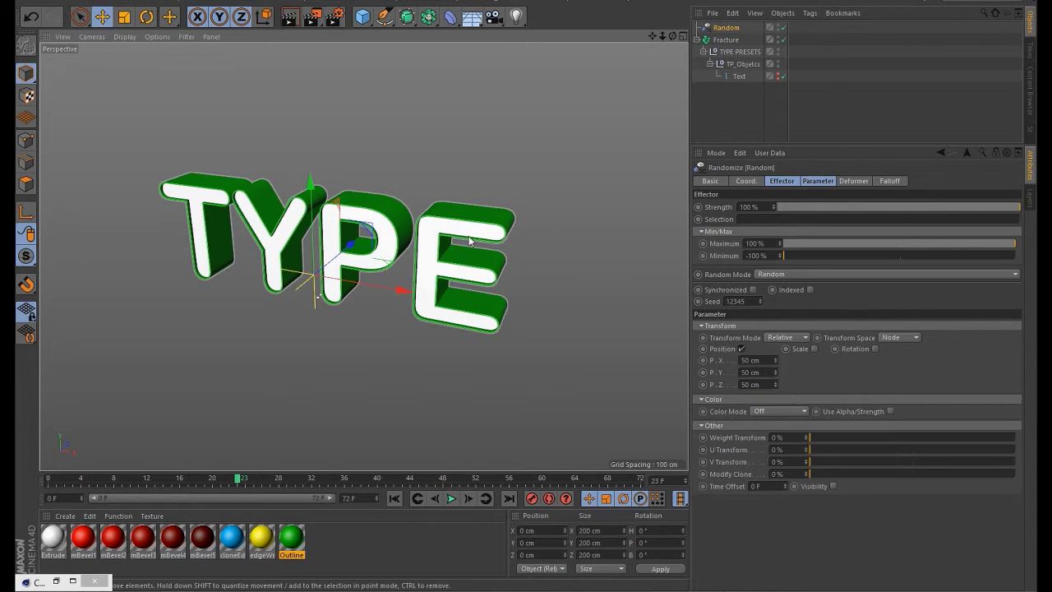
pyautogui.click(774, 360)
pyautogui.moveTo(777, 359); pyautogui.dragTo(871, 360)
pyautogui.moveTo(763, 3); pyautogui.dragTo(867, 579)
pyautogui.click(764, 360)
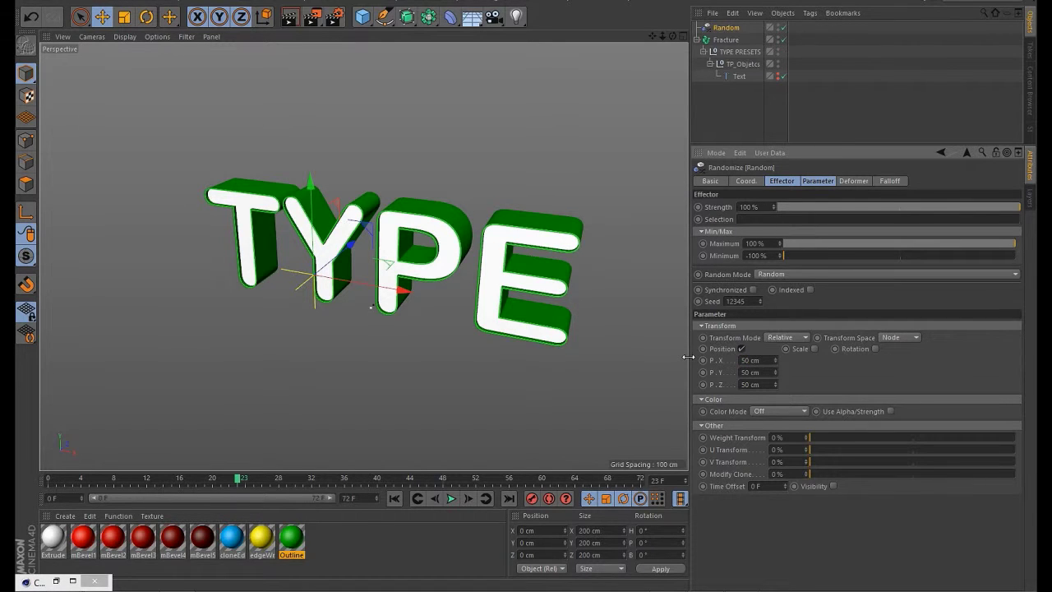
# - Take TYPE PRESETS out of the Fracture object and delete both the Fracture object and the Random effector
pyautogui.click(723, 135)
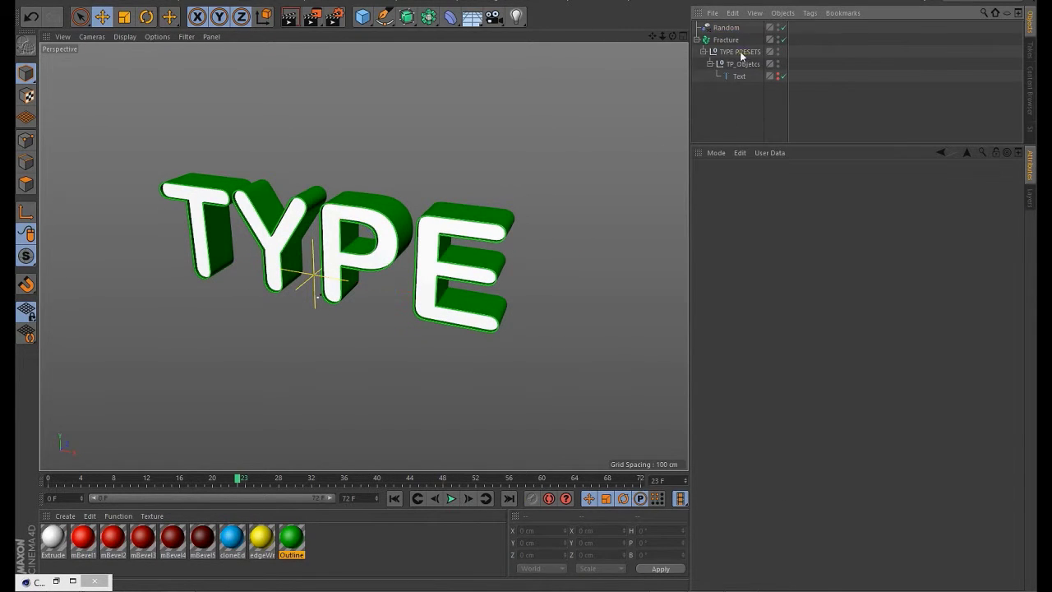
pyautogui.click(742, 51)
pyautogui.click(735, 40)
pyautogui.hotkey('ctrl', 'z')
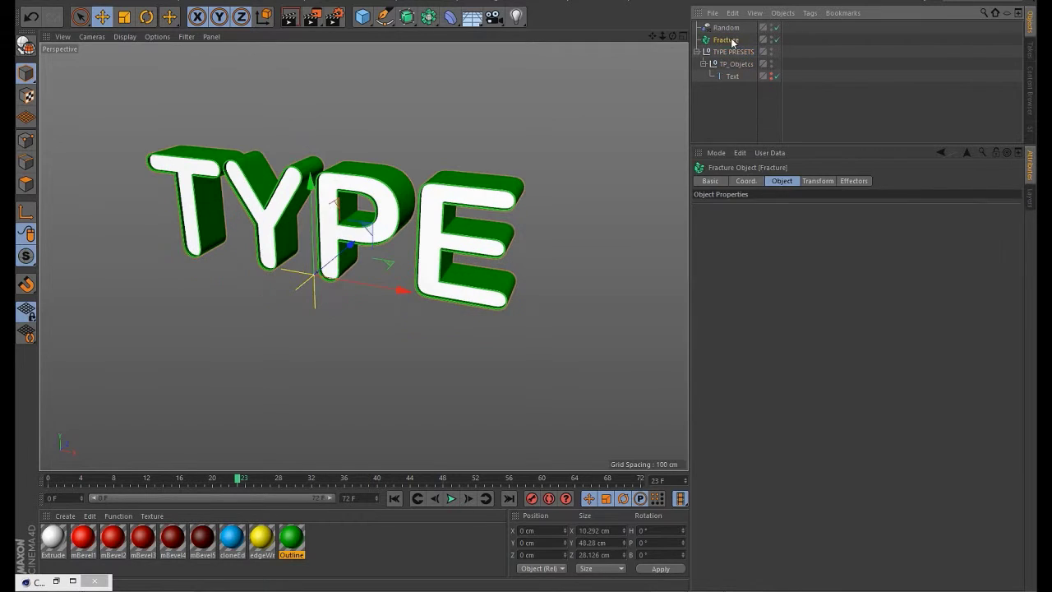
pyautogui.click(726, 30)
pyautogui.press('Delete')
pyautogui.click(734, 38)
# - Add a Rigid Body simulation tag to the TYPE PRESETS object
pyautogui.click(733, 30)
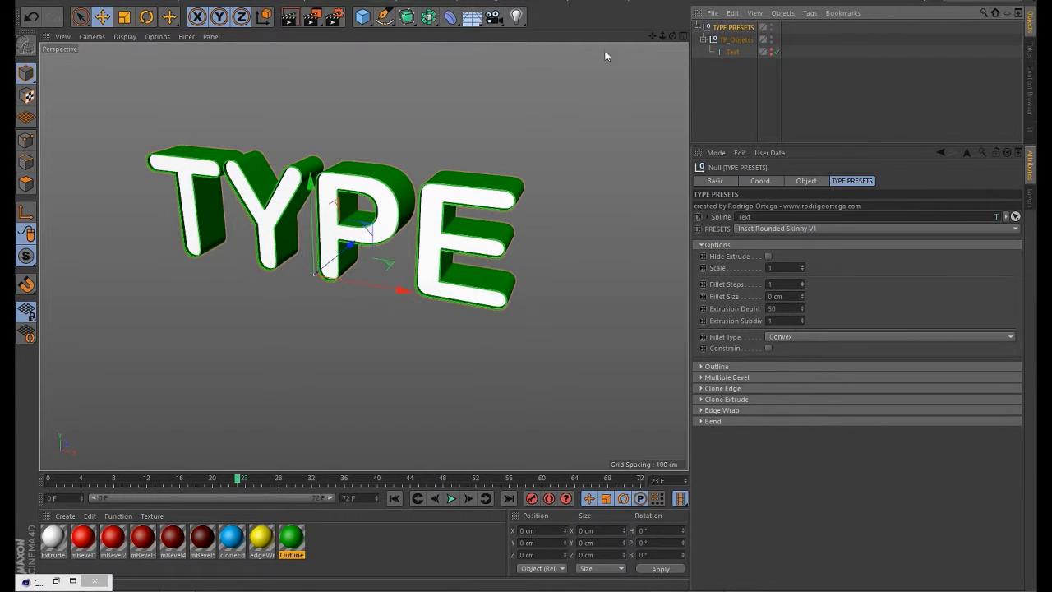
pyautogui.rightClick(732, 37)
pyautogui.moveTo(832, 137)
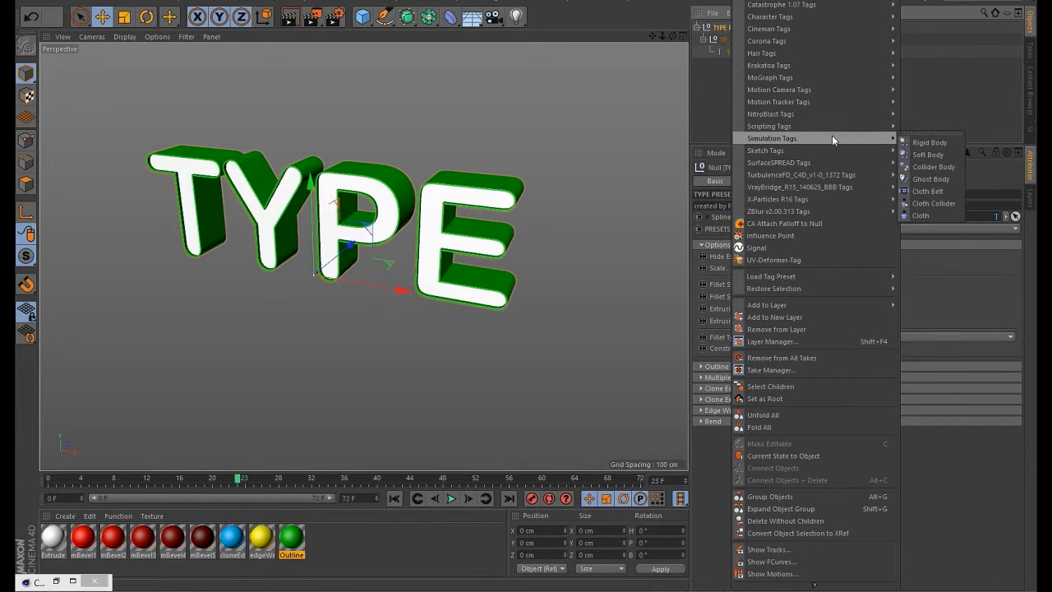
pyautogui.click(945, 142)
pyautogui.click(752, 93)
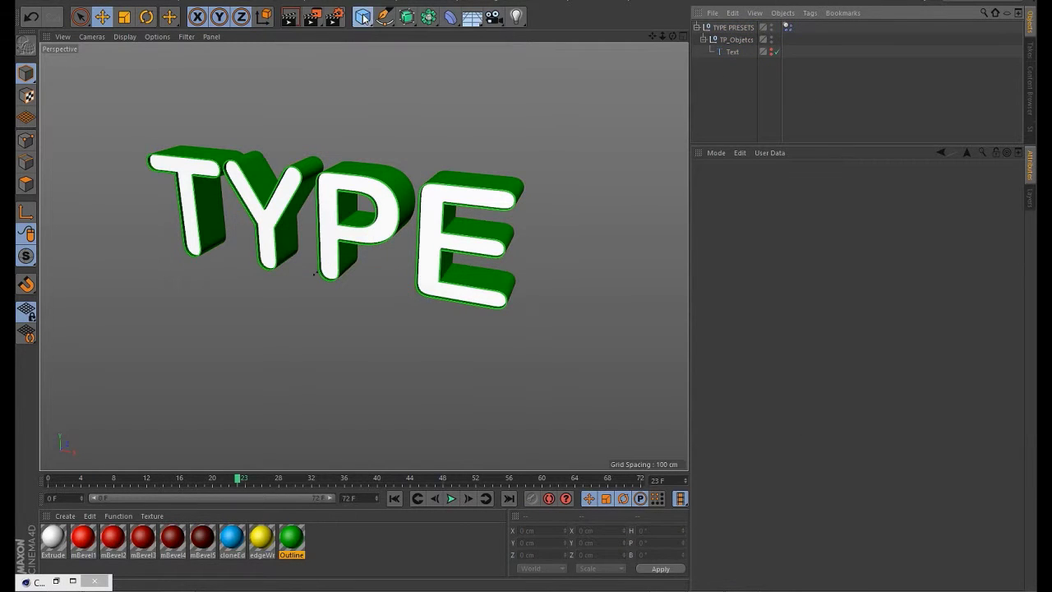
# - Add a floor plane below the text at a Y position of about -122 cm and scale it to about 1024 cm square
pyautogui.moveTo(362, 17); pyautogui.dragTo(481, 59)
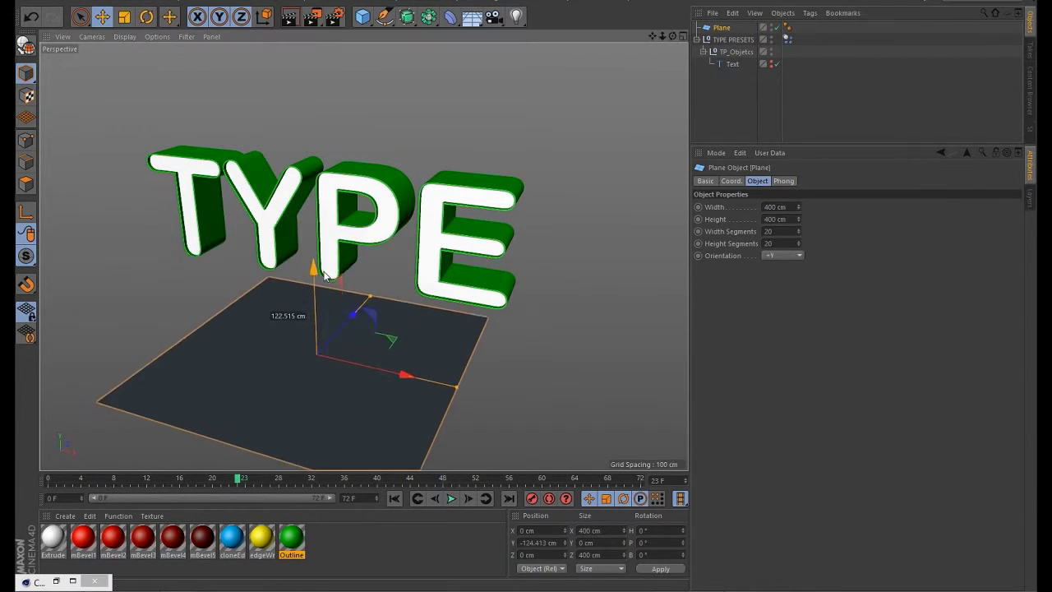
pyautogui.press('t')
pyautogui.moveTo(275, 103); pyautogui.dragTo(718, 31)
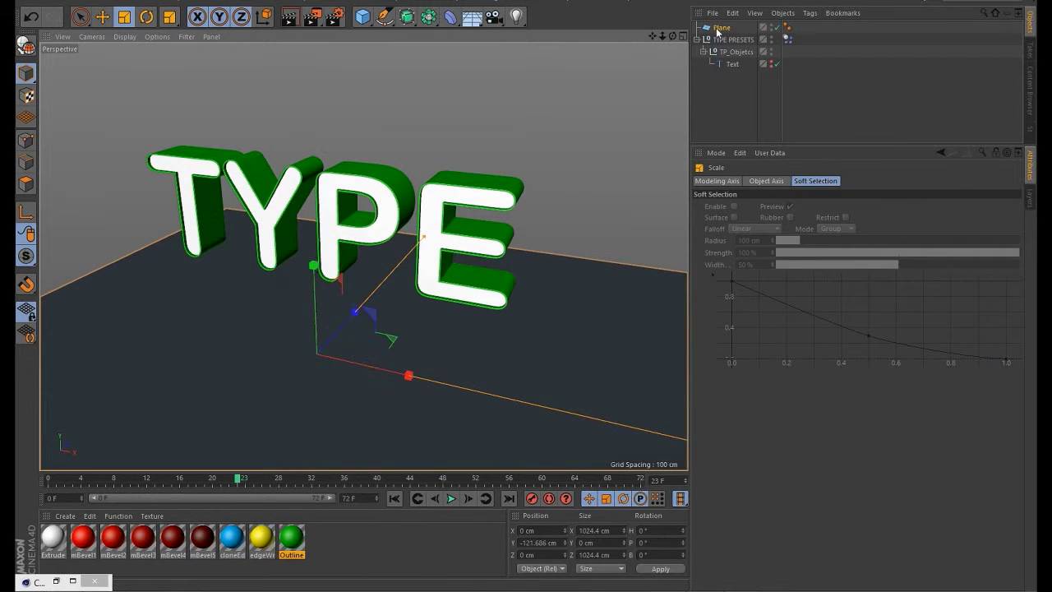
# - Add a Collider Body tag to the plane and raise the plane slightly toward the letters
pyautogui.click(723, 27)
pyautogui.rightClick(724, 27)
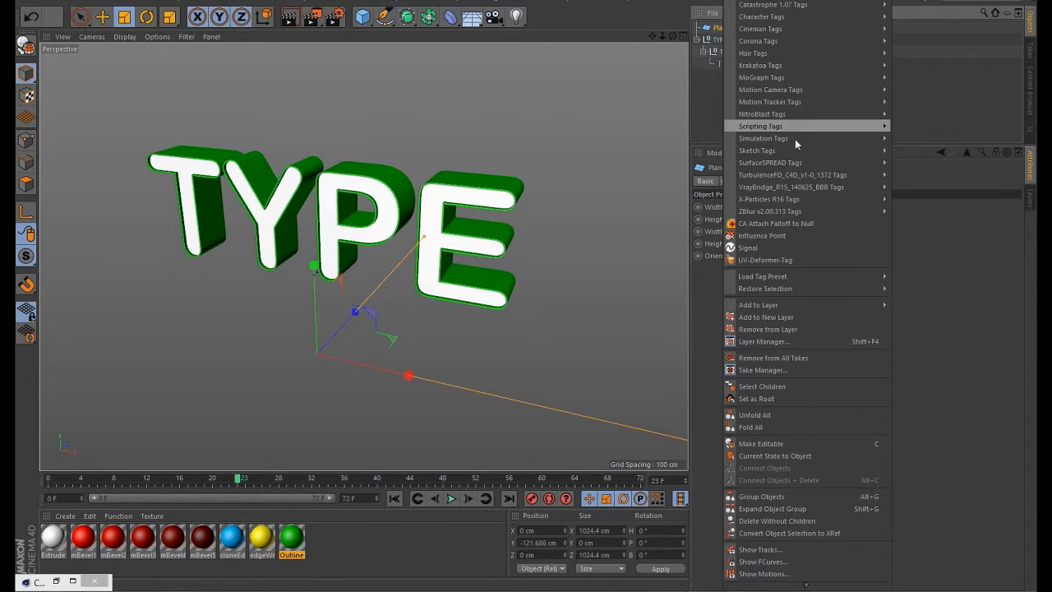
pyautogui.moveTo(813, 140)
pyautogui.click(924, 167)
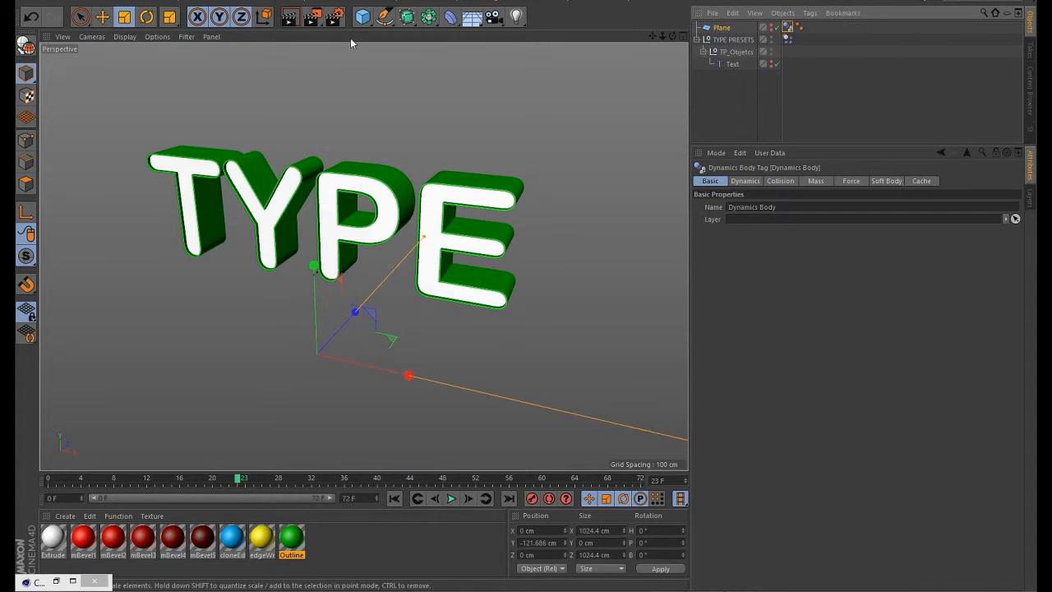
pyautogui.click(104, 17)
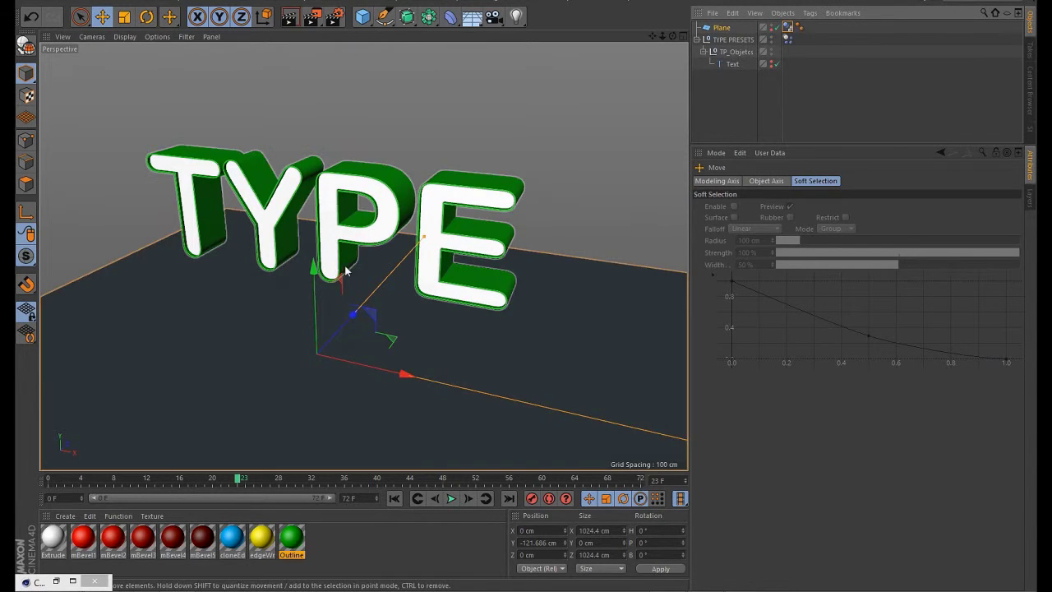
pyautogui.moveTo(316, 271); pyautogui.dragTo(320, 246)
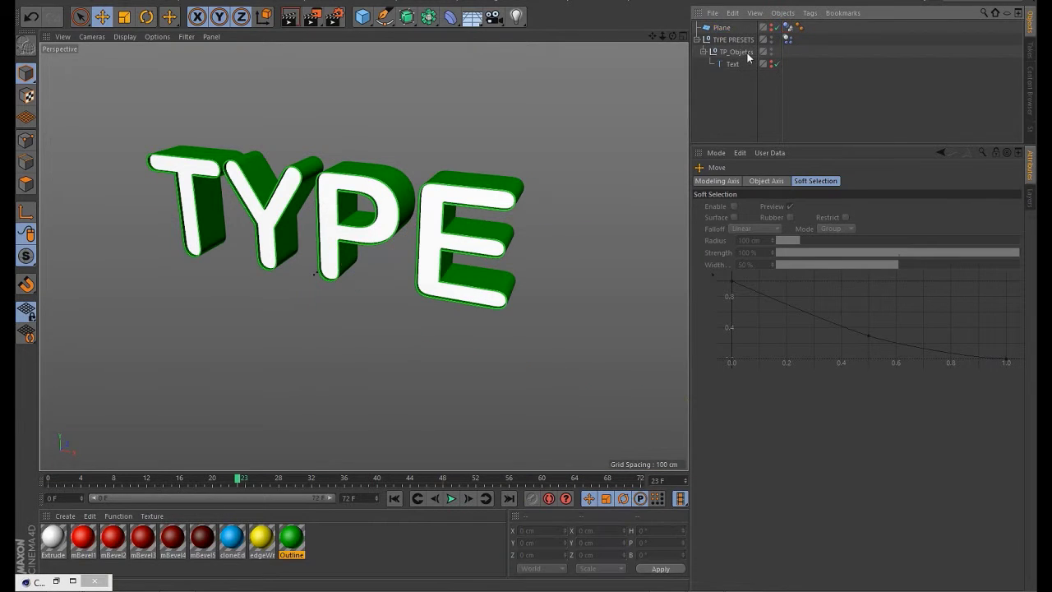
# - Set the collision Inherit Tag option of TYPE PRESETS' Dynamics Body tag to Compound Collision Shape
pyautogui.click(787, 38)
pyautogui.click(816, 180)
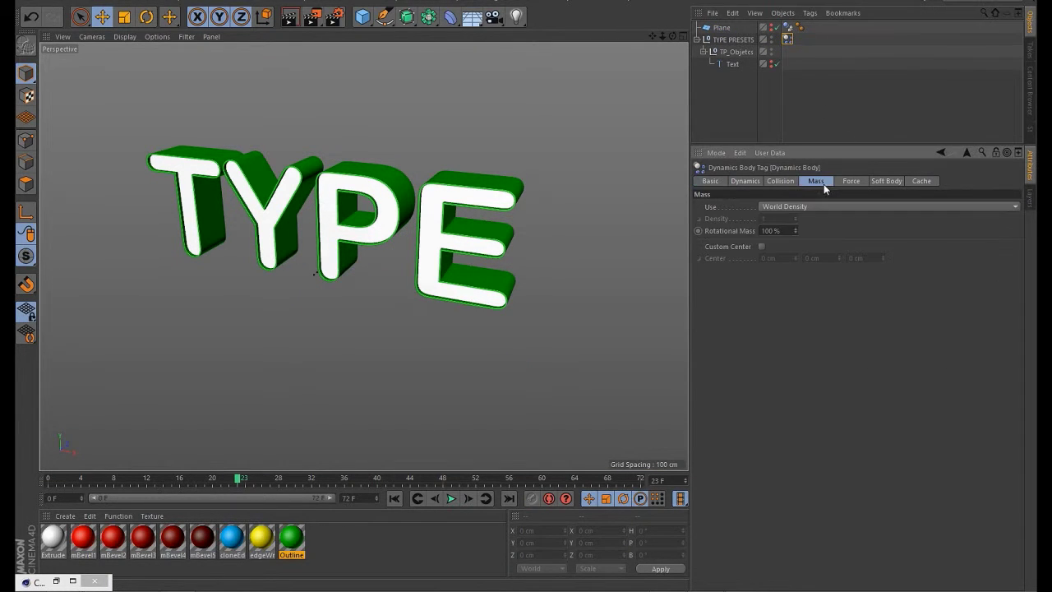
pyautogui.click(781, 181)
pyautogui.click(817, 181)
pyautogui.click(813, 206)
pyautogui.click(813, 206)
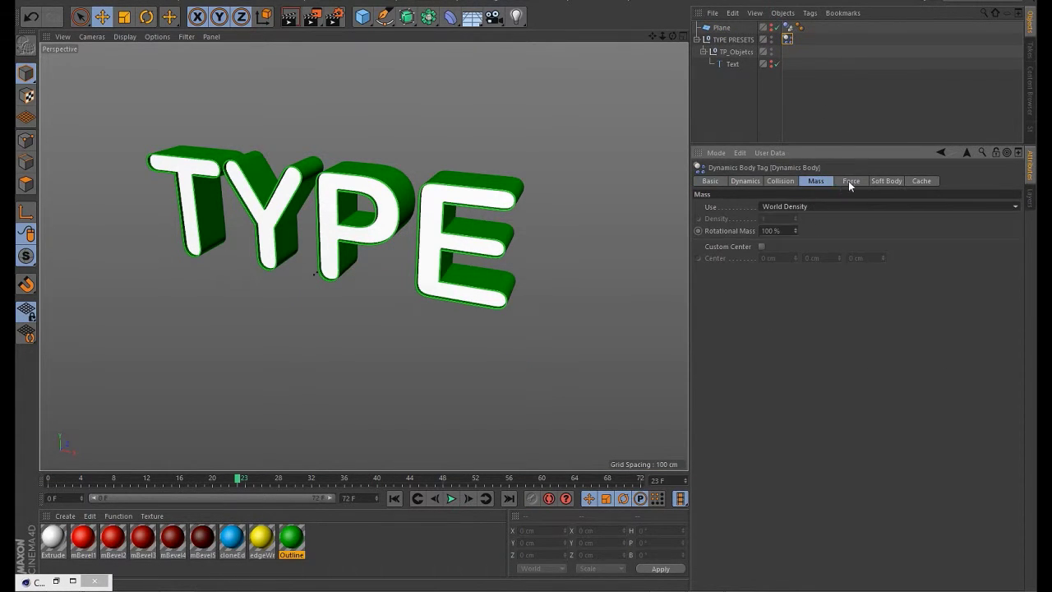
pyautogui.click(781, 181)
pyautogui.click(806, 206)
pyautogui.click(811, 243)
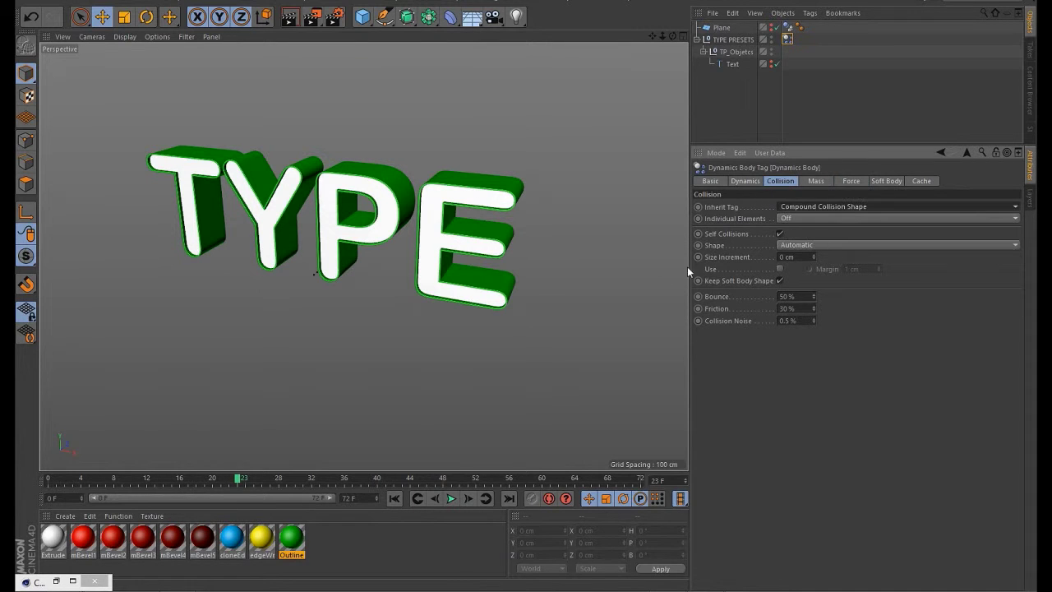
# - Play the simulation, setting the TYPE PRESETS Dynamics Body tag's Inherit Tag to Apply Tag to Children and Individual Elements to All
pyautogui.click(451, 498)
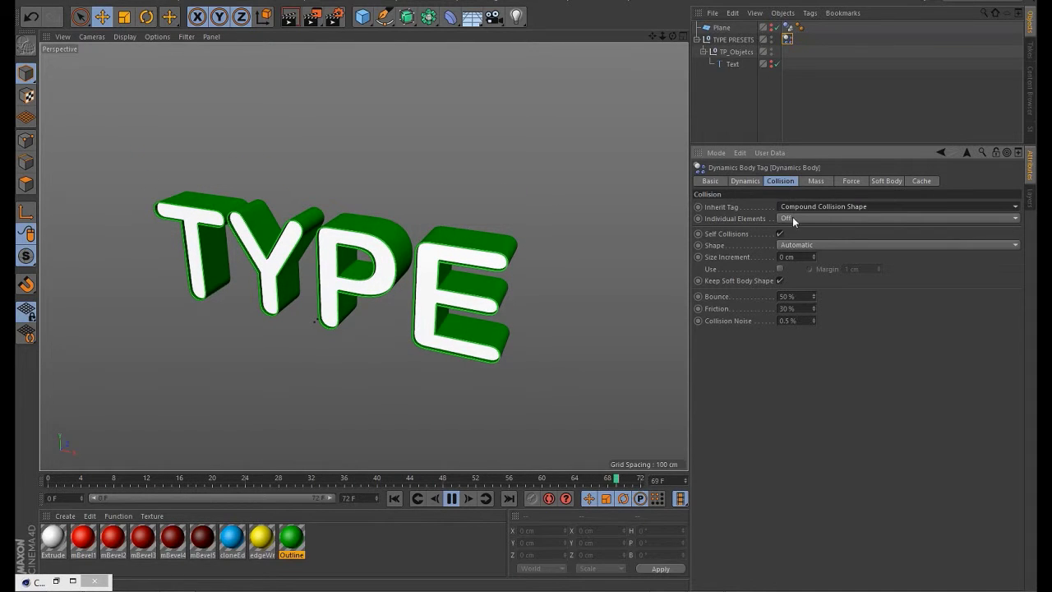
pyautogui.click(812, 207)
pyautogui.click(818, 231)
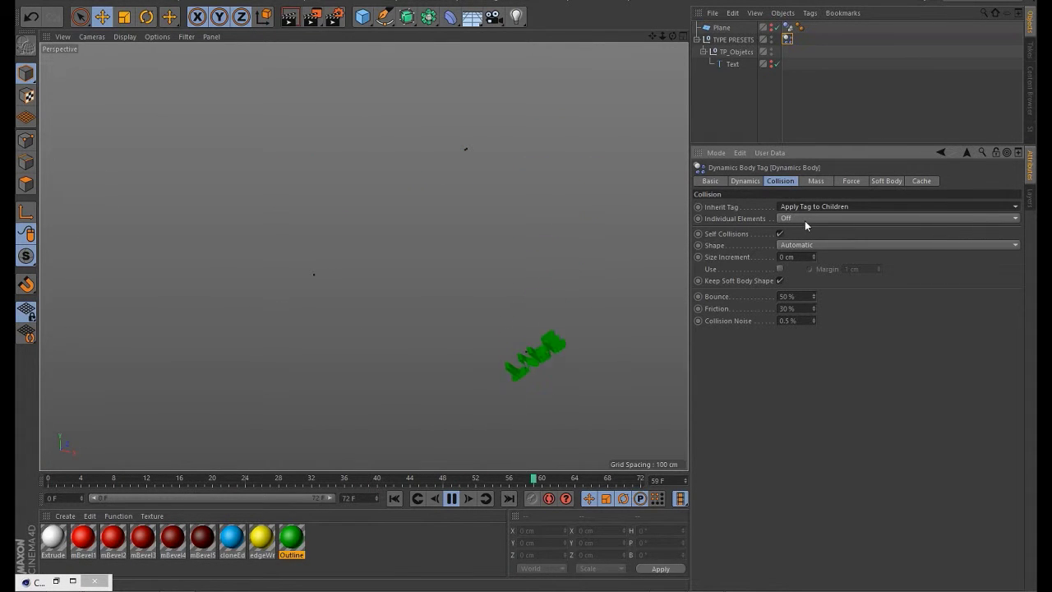
pyautogui.click(806, 220)
pyautogui.click(807, 267)
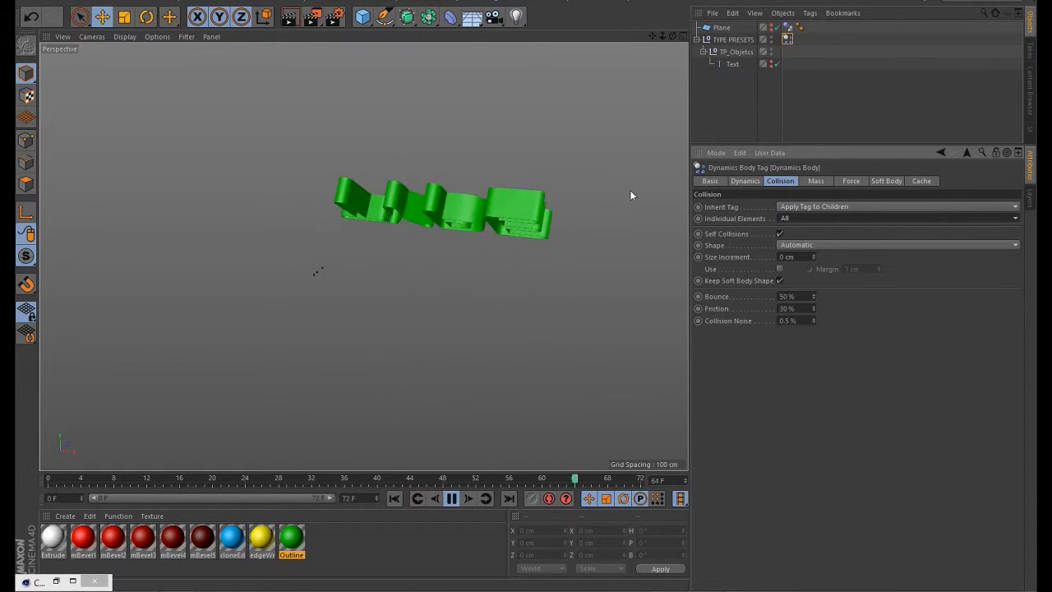
# - Scale the collider plane up uniformly to about 86,997 cm square
pyautogui.click(721, 29)
pyautogui.click(124, 17)
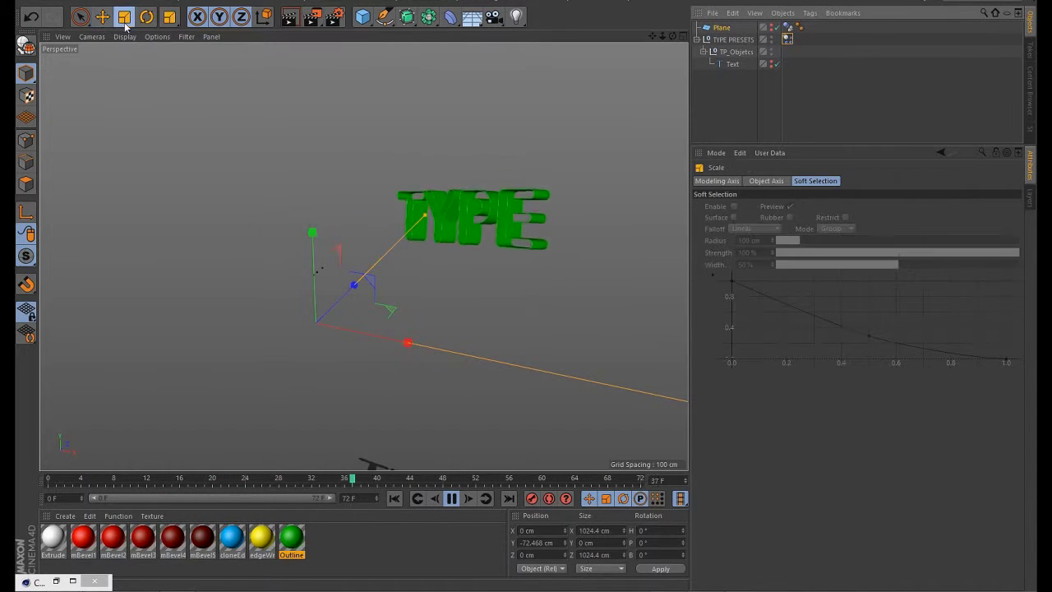
pyautogui.moveTo(328, 146); pyautogui.dragTo(680, 38)
pyautogui.moveTo(340, 193); pyautogui.dragTo(258, 390)
pyautogui.keyDown('alt'); pyautogui.moveTo(472, 182); pyautogui.dragTo(430, 203, button='right'); pyautogui.keyUp('alt')
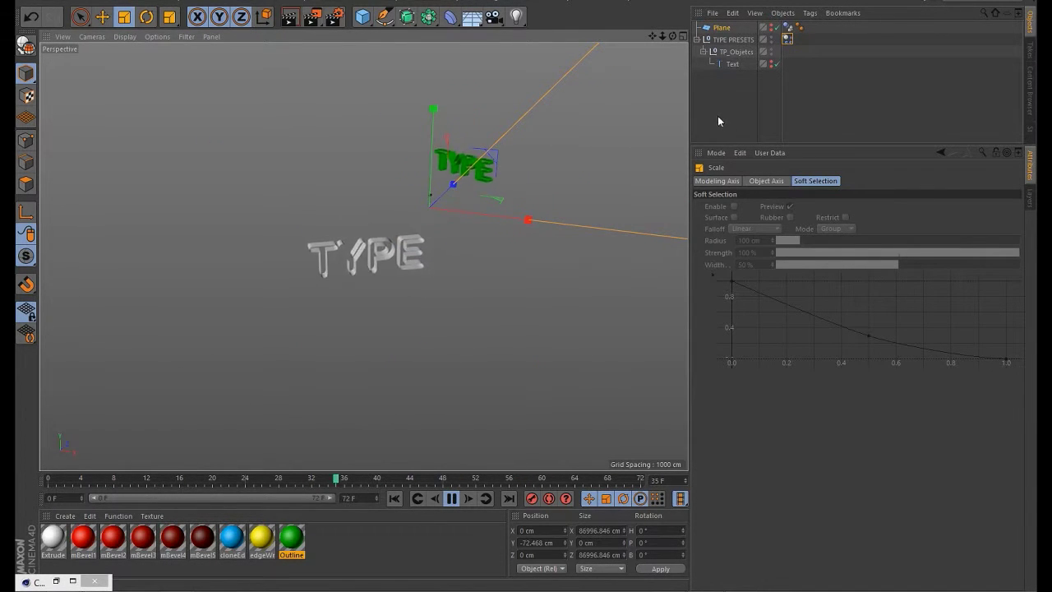
# - Deselect the plane, stop the simulation playback and return to frame 0
pyautogui.click(742, 111)
pyautogui.click(451, 498)
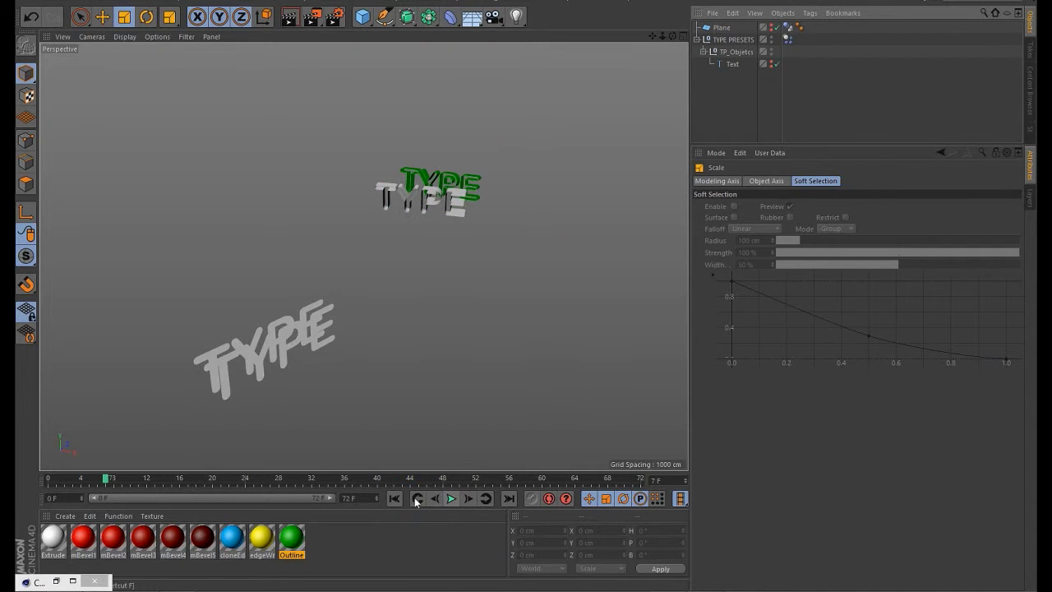
pyautogui.click(394, 498)
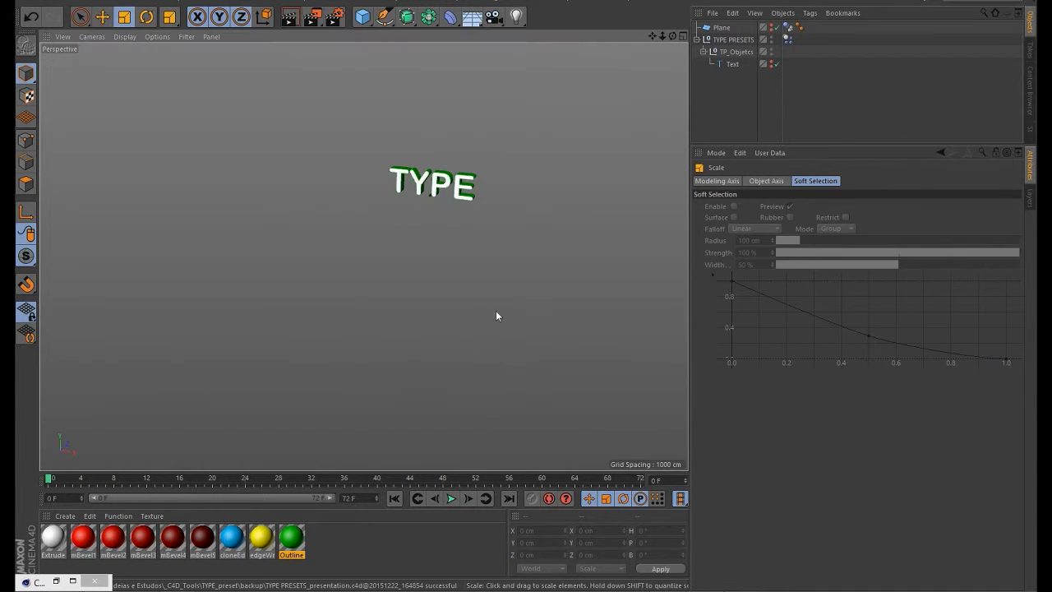
pyautogui.scroll(5, 458, 153)
pyautogui.scroll(2, 457, 153)
pyautogui.keyDown('alt'); pyautogui.moveTo(515, 151); pyautogui.dragTo(424, 182, button='middle'); pyautogui.keyUp('alt')
pyautogui.scroll(2, 420, 194)
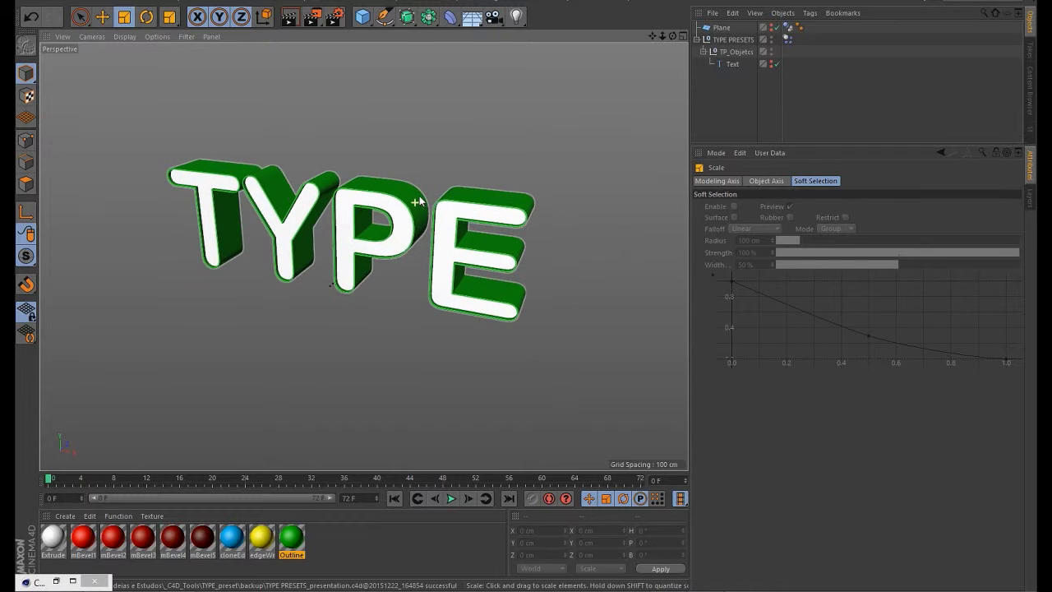
# - Delete the Dynamics Body tag from TYPE PRESETS and remove the floor plane
pyautogui.click(787, 39)
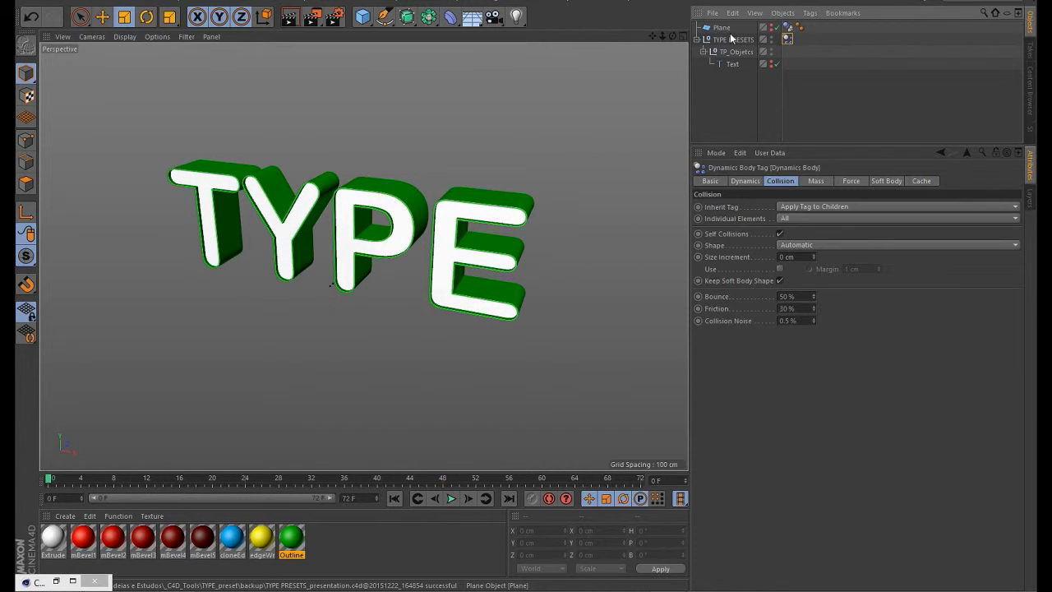
pyautogui.press('Delete')
pyautogui.click(724, 28)
pyautogui.press('Delete')
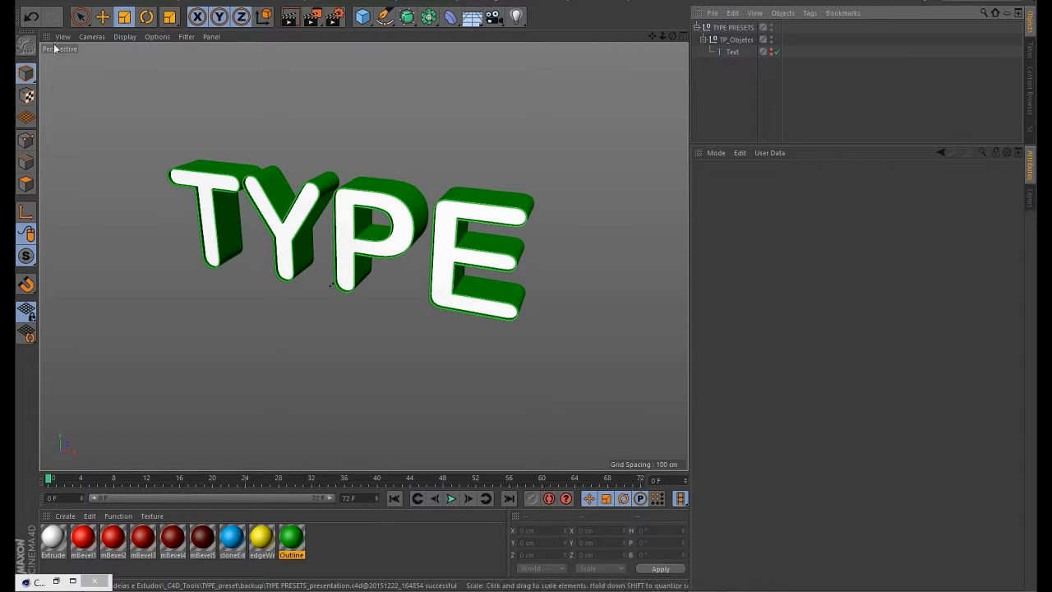
# - Start a new empty project with the object list shown
pyautogui.click(31, 16)
pyautogui.click(43, 18)
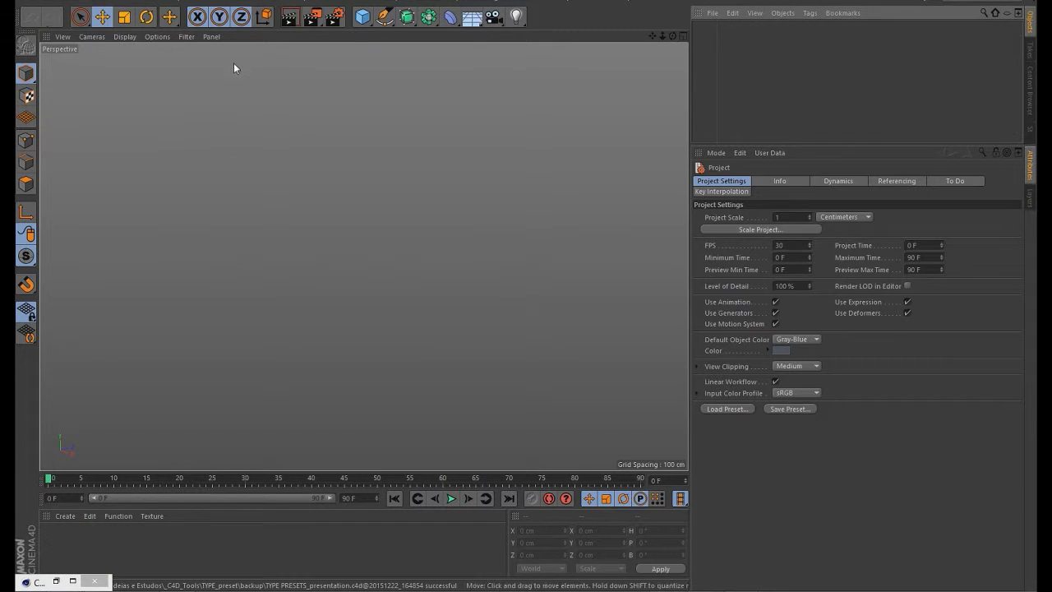
pyautogui.click(1029, 51)
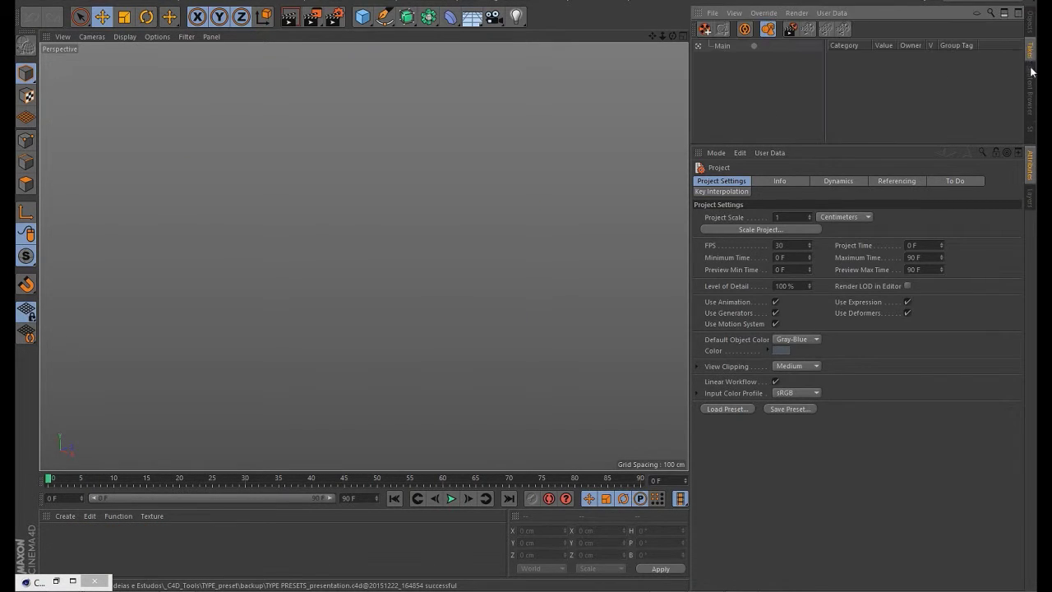
pyautogui.click(1031, 77)
pyautogui.click(1031, 21)
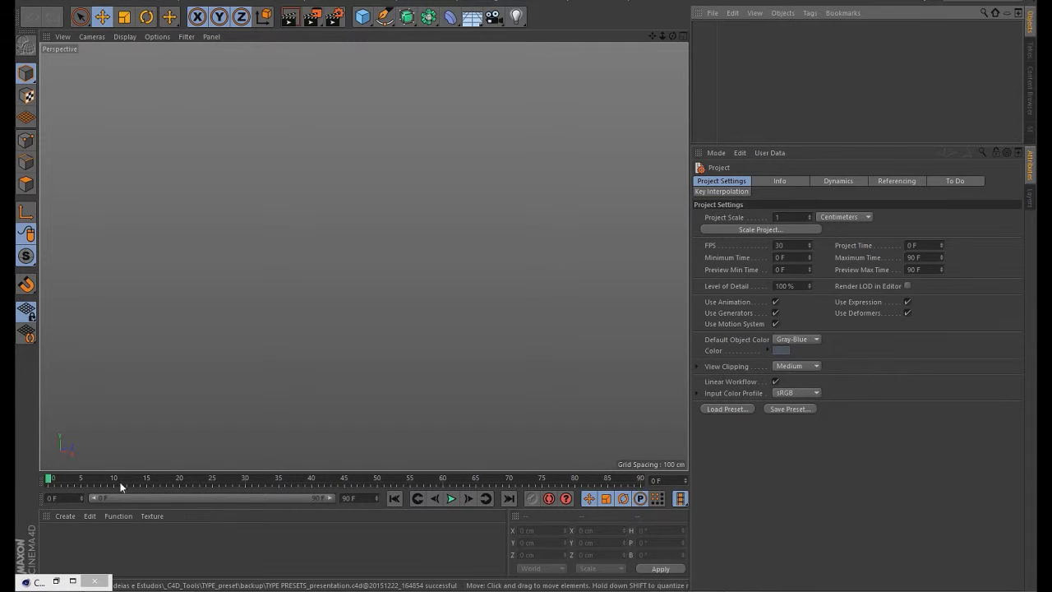
# - Add the TYPE PRESETS - Mograph & Dynamics Module preset from the Content Browser to the scene and close the browser
pyautogui.rightClick(45, 582)
pyautogui.click(73, 582)
pyautogui.click(72, 582)
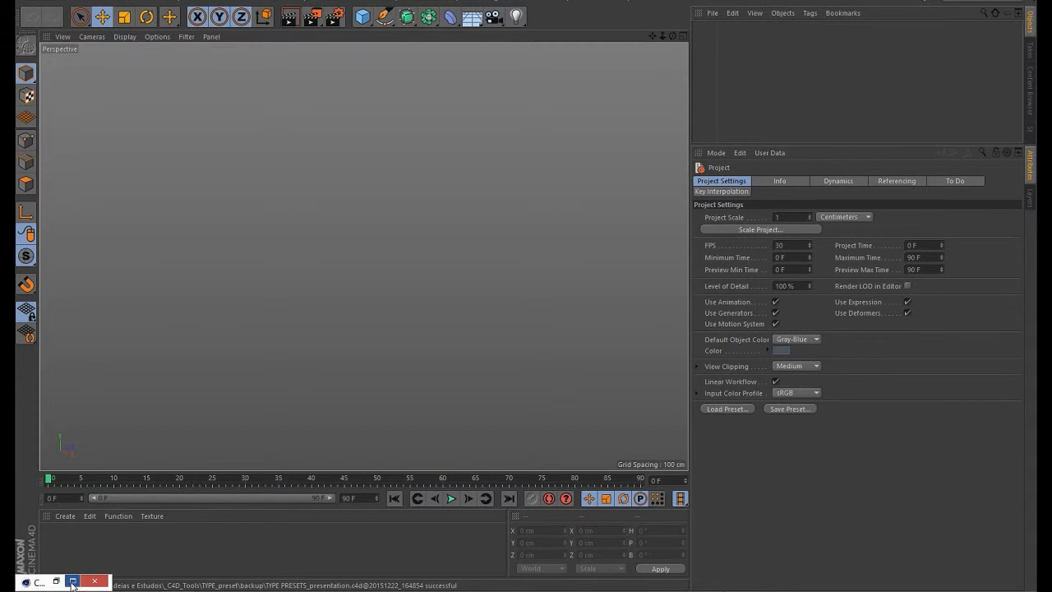
pyautogui.moveTo(939, 2); pyautogui.dragTo(900, 104)
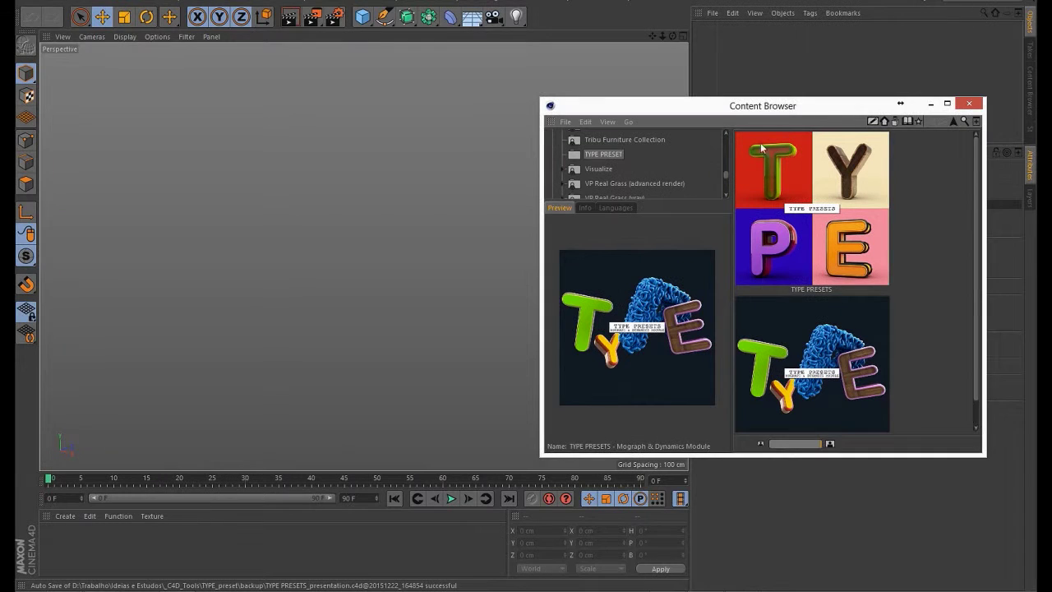
pyautogui.moveTo(748, 112); pyautogui.dragTo(776, 87)
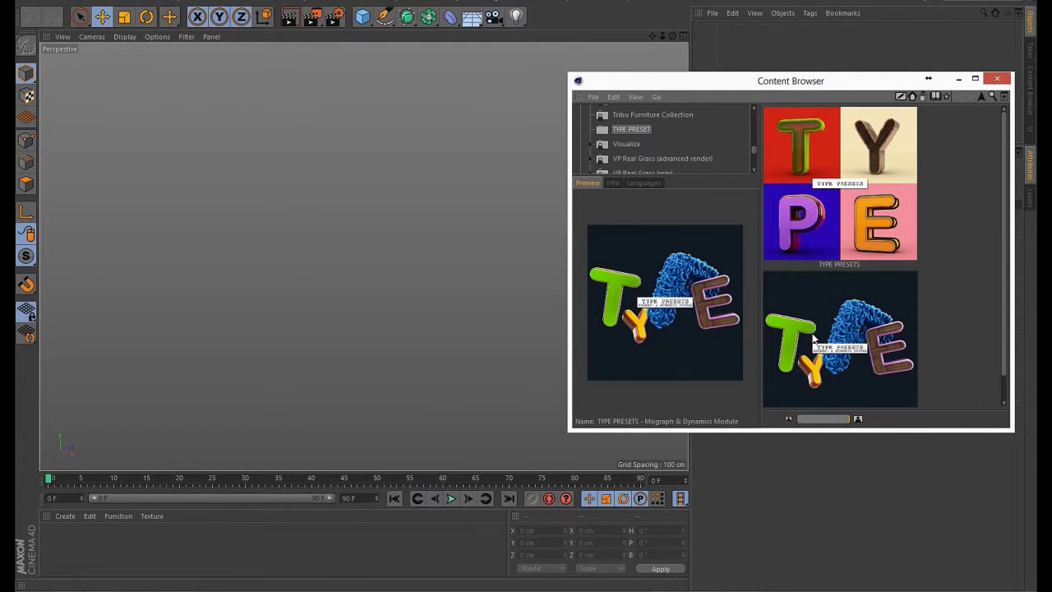
pyautogui.moveTo(854, 82); pyautogui.dragTo(821, 99)
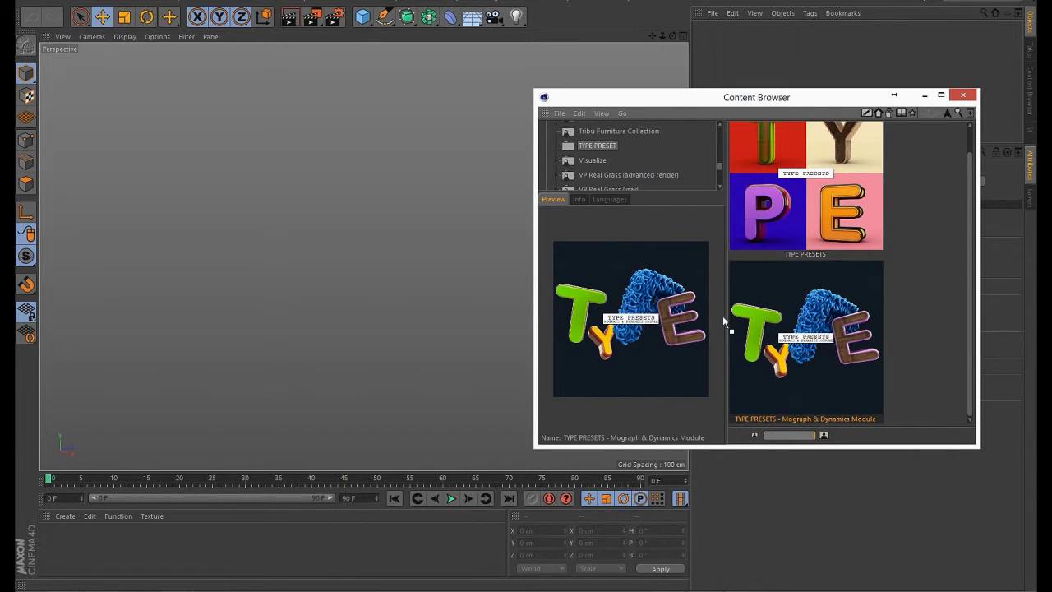
pyautogui.moveTo(365, 249); pyautogui.dragTo(353, 260)
pyautogui.click(964, 96)
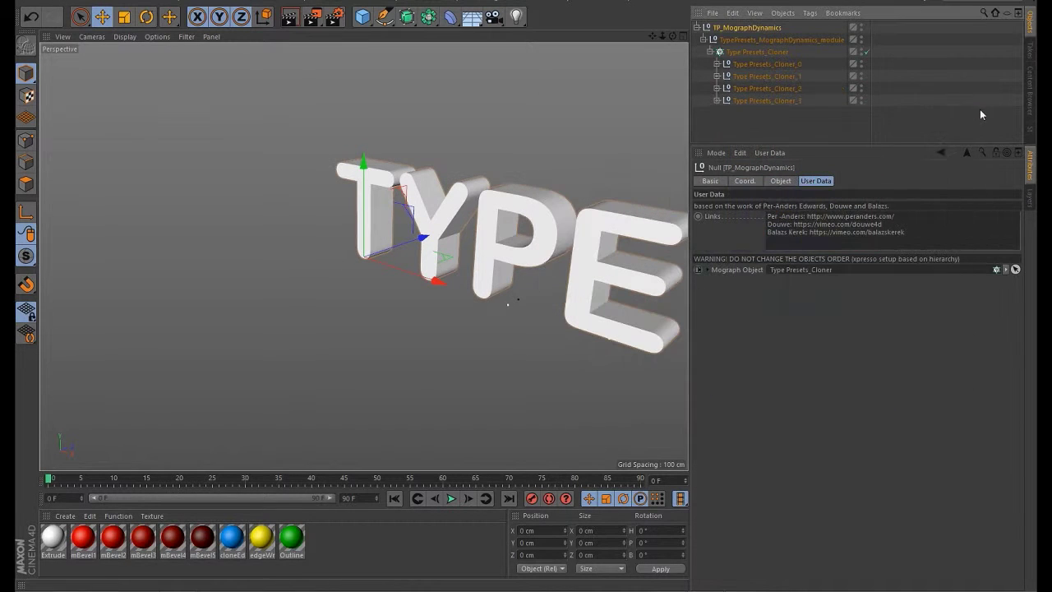
# - Examine the credits, links and Mograph Object field of the TP_MographDynamics null and the parameters of its module null
pyautogui.keyDown('alt'); pyautogui.moveTo(493, 206); pyautogui.dragTo(367, 212, button='middle'); pyautogui.keyUp('alt')
pyautogui.keyDown('alt'); pyautogui.moveTo(367, 212); pyautogui.dragTo(429, 174); pyautogui.keyUp('alt')
pyautogui.click(443, 187)
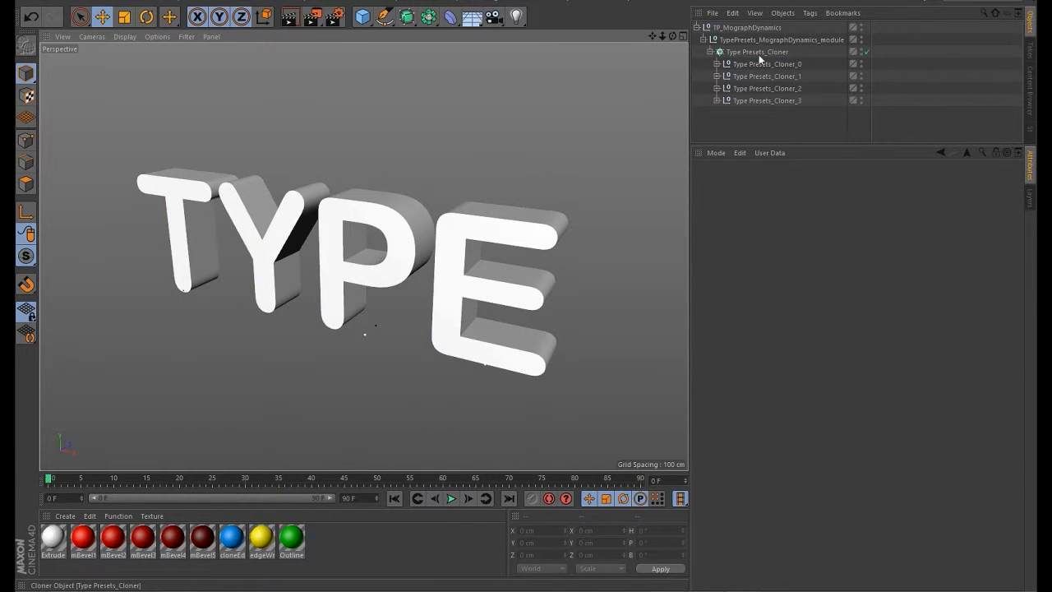
pyautogui.click(755, 27)
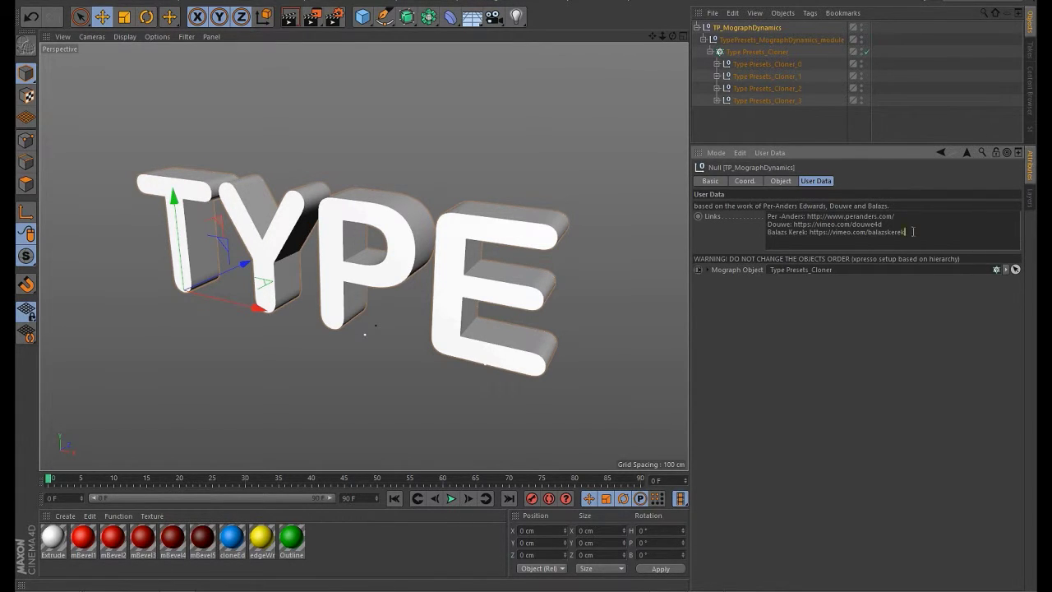
pyautogui.moveTo(912, 231); pyautogui.dragTo(778, 206)
pyautogui.moveTo(924, 234); pyautogui.dragTo(746, 213)
pyautogui.moveTo(922, 225); pyautogui.dragTo(774, 214)
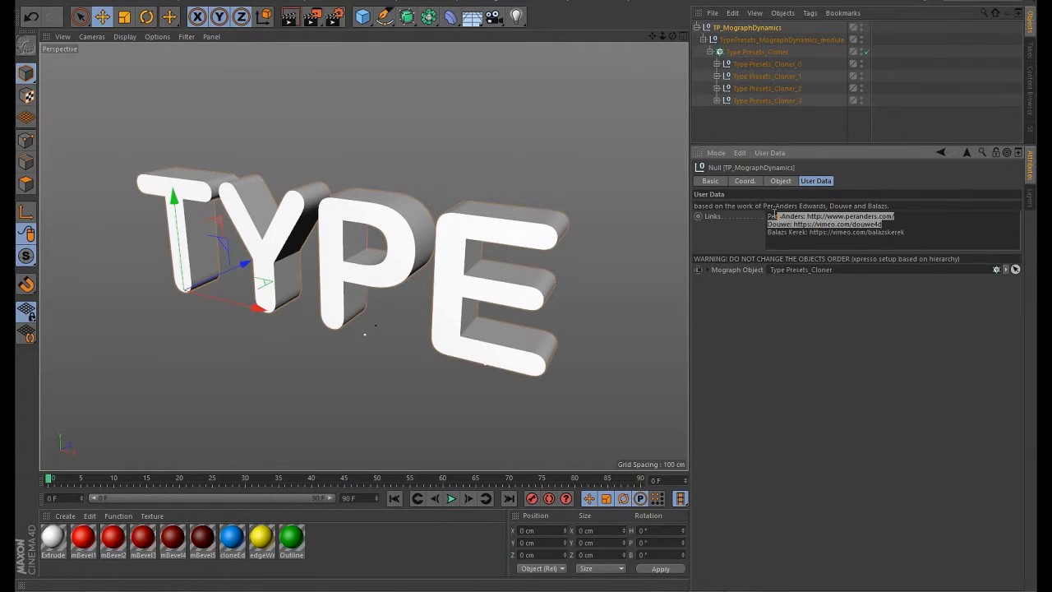
pyautogui.click(941, 237)
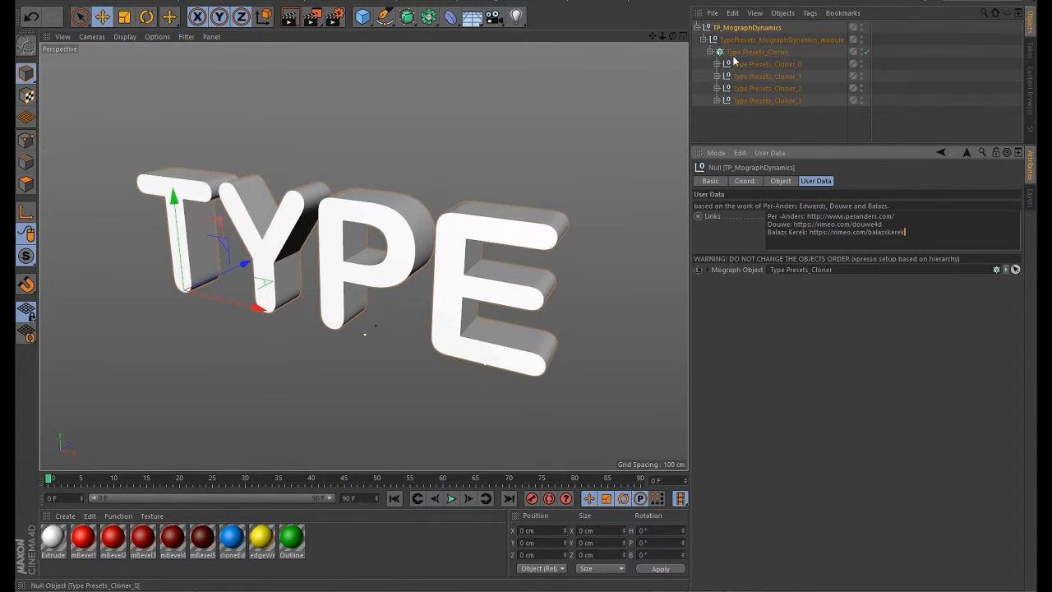
pyautogui.click(749, 39)
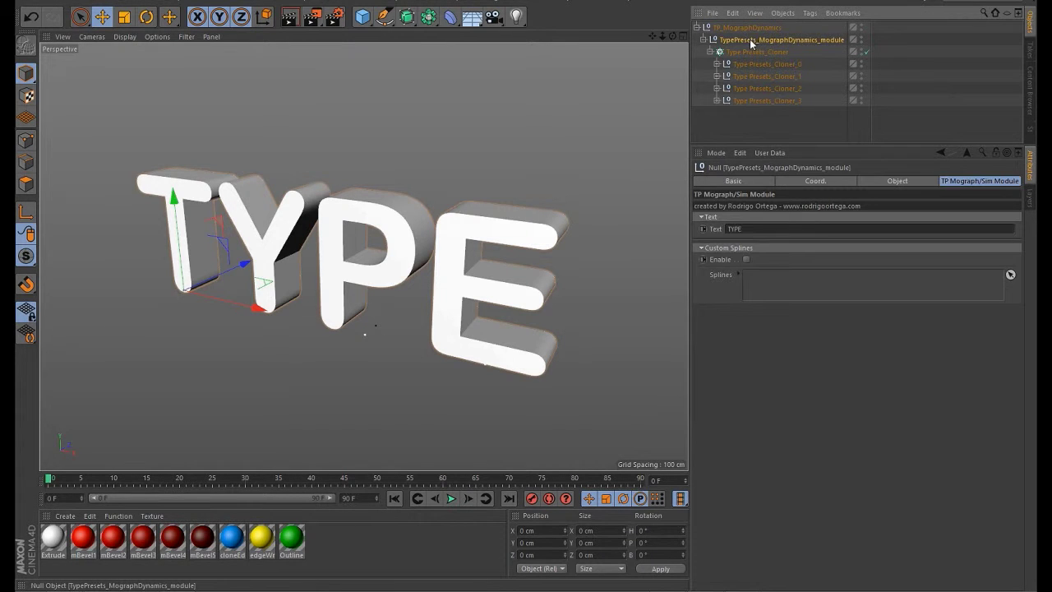
pyautogui.click(758, 29)
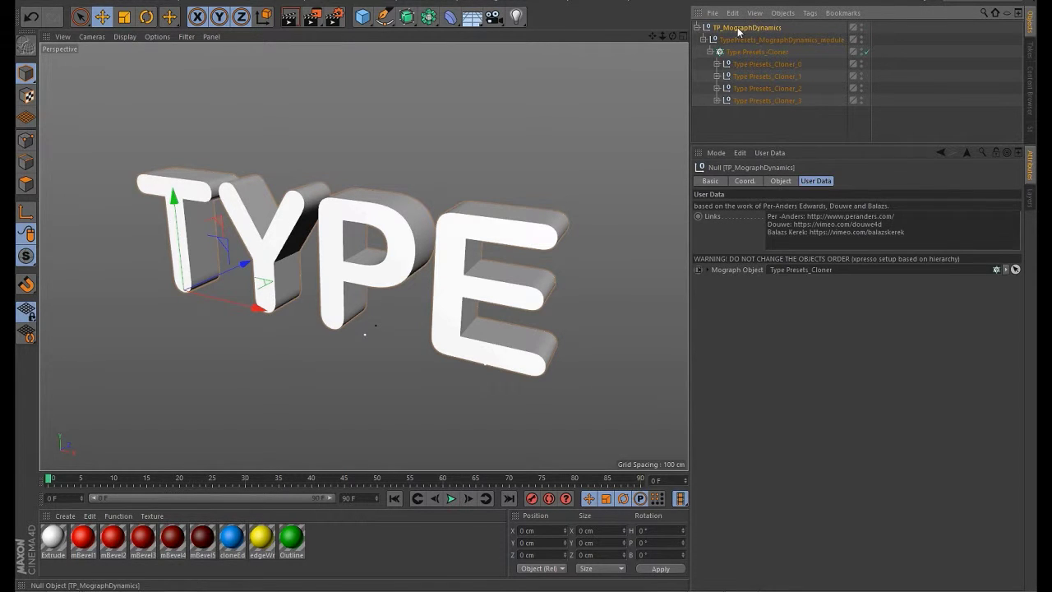
# - Set the Text parameter of TypePresets_MographDynamics_module to "Mograph"
pyautogui.click(752, 38)
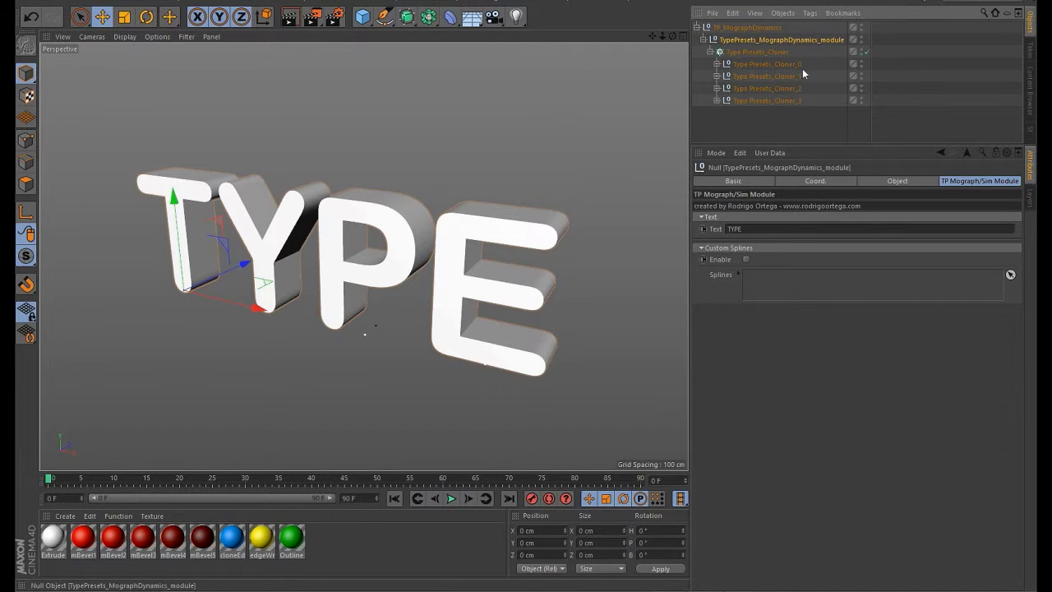
pyautogui.doubleClick(734, 229)
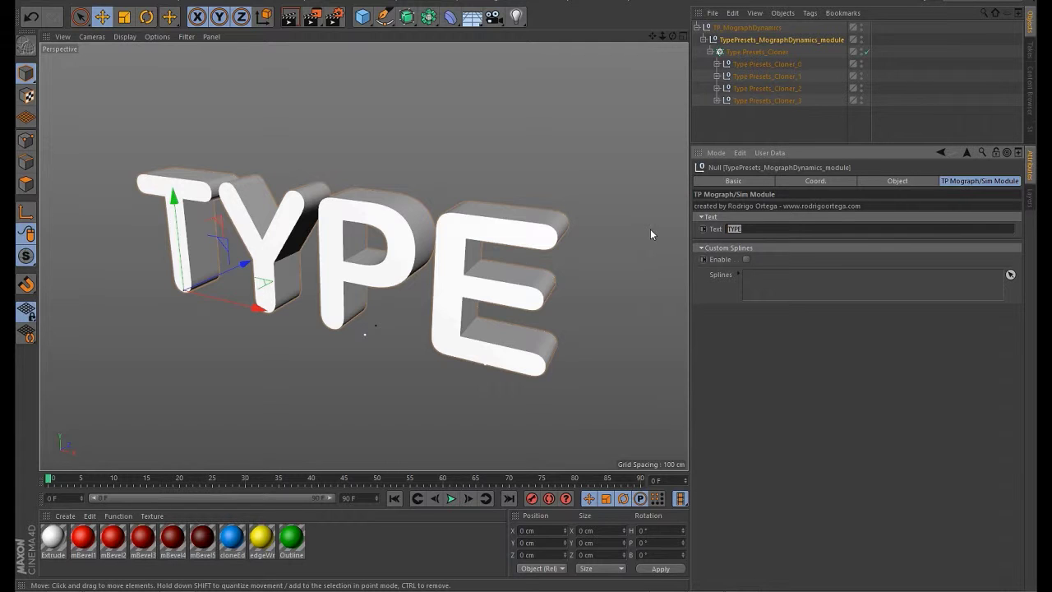
pyautogui.write('Mograph')
pyautogui.click(728, 366)
pyautogui.keyDown('alt'); pyautogui.moveTo(402, 253); pyautogui.dragTo(449, 277); pyautogui.keyUp('alt')
pyautogui.moveTo(744, 228); pyautogui.dragTo(750, 231)
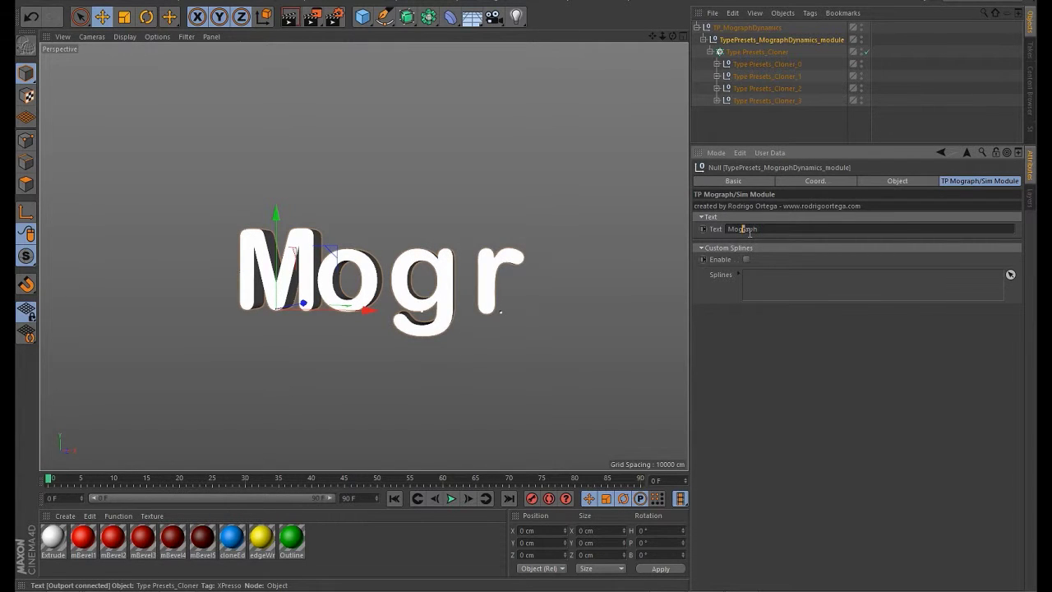
# - Set the clone Count of Type Presets_Cloner to 7 to match the letters of "Mograph"
pyautogui.click(771, 52)
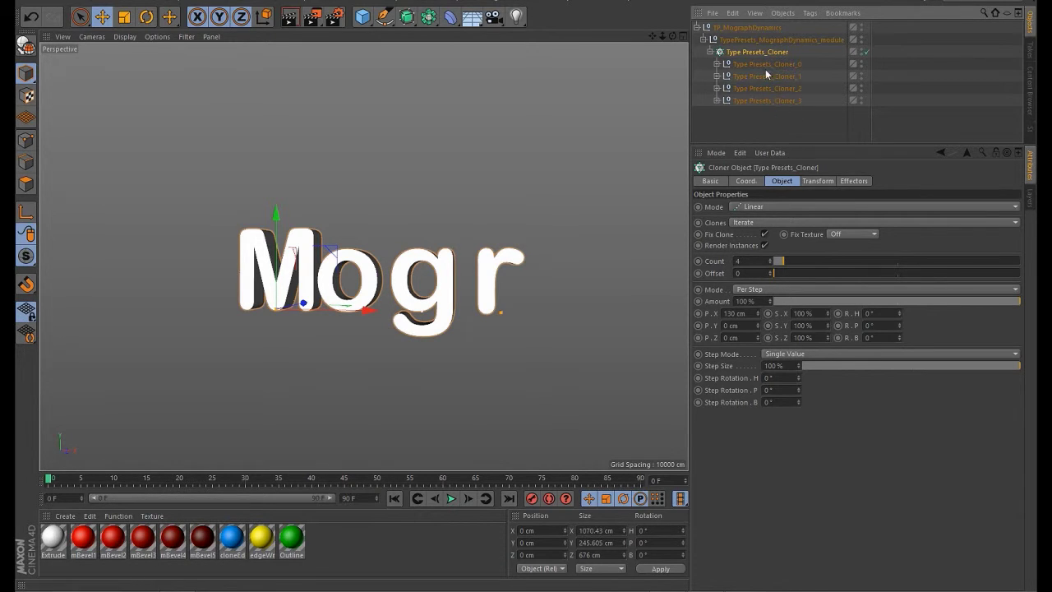
pyautogui.click(765, 30)
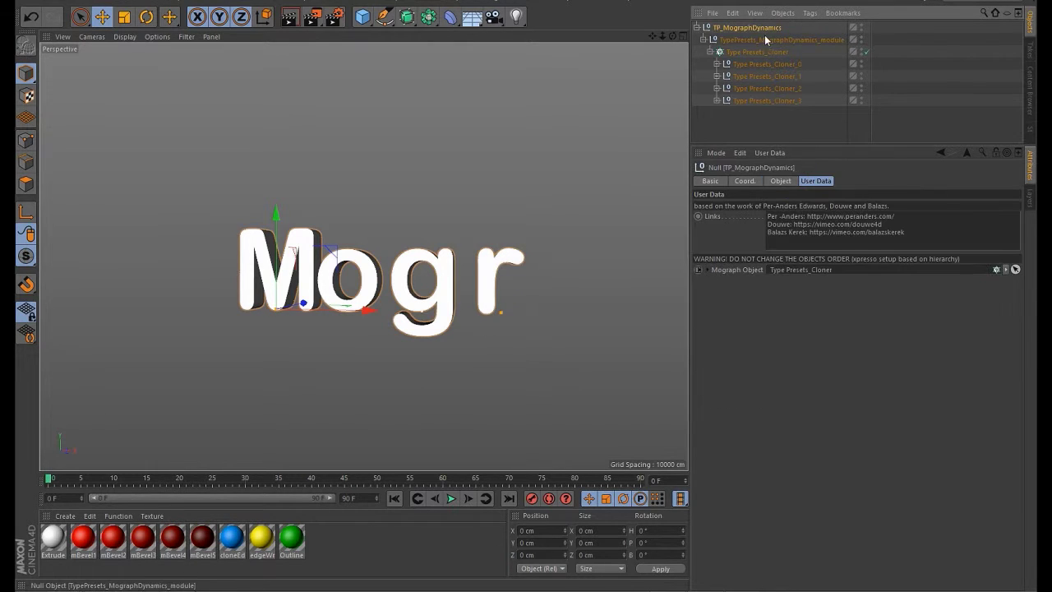
pyautogui.click(749, 40)
pyautogui.moveTo(760, 229); pyautogui.dragTo(693, 224)
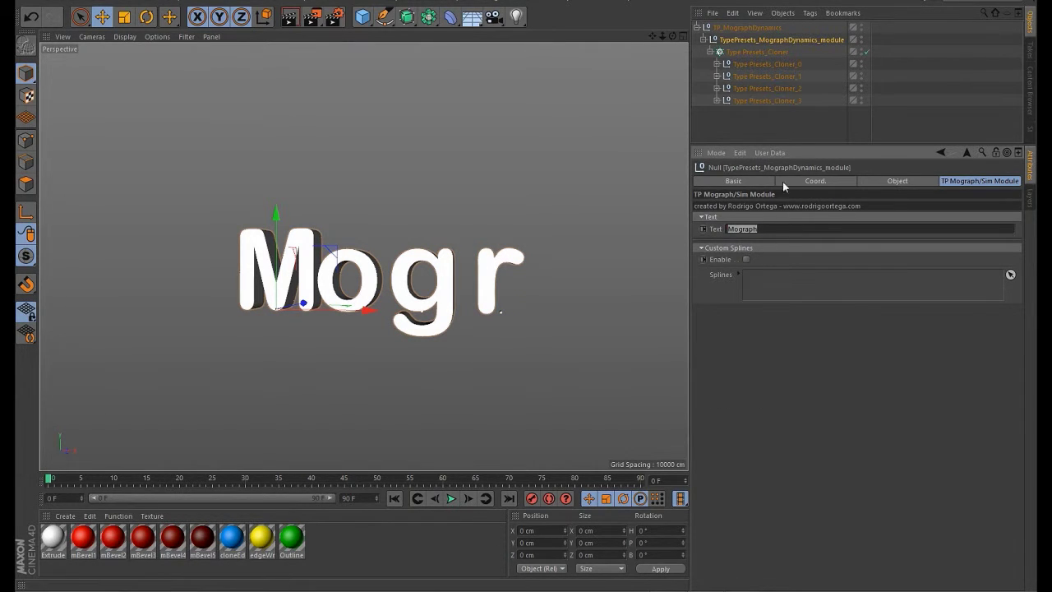
pyautogui.click(766, 53)
pyautogui.click(744, 261)
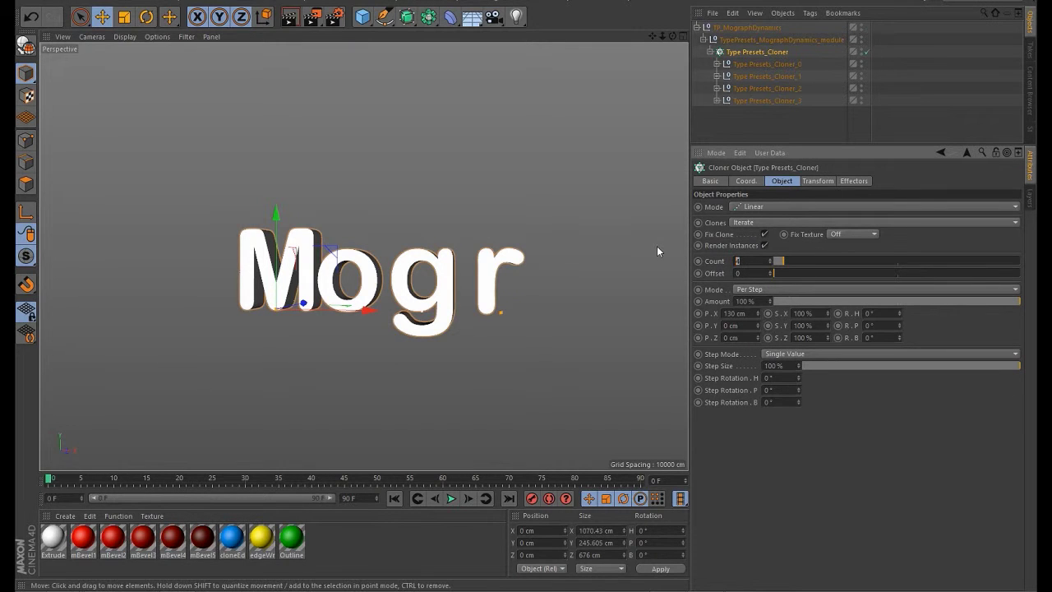
pyautogui.write('7')
pyautogui.press('Return')
pyautogui.click(524, 410)
# - Examine the letter spacing of the word "Mograph" in the perspective view
pyautogui.scroll(-5, 546, 291)
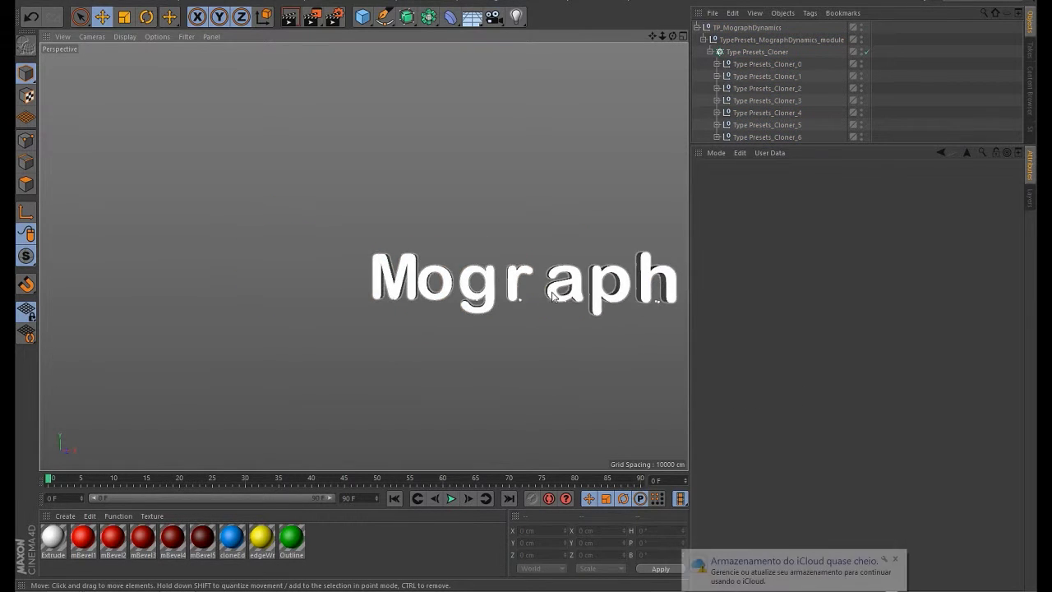
pyautogui.keyDown('alt'); pyautogui.moveTo(641, 285); pyautogui.dragTo(426, 305, button='middle'); pyautogui.keyUp('alt')
pyautogui.keyDown('alt'); pyautogui.moveTo(427, 305); pyautogui.dragTo(335, 314); pyautogui.keyUp('alt')
pyautogui.keyDown('alt'); pyautogui.moveTo(336, 314); pyautogui.dragTo(422, 312, button='middle'); pyautogui.keyUp('alt')
pyautogui.keyDown('alt'); pyautogui.moveTo(422, 313); pyautogui.dragTo(438, 307); pyautogui.keyUp('alt')
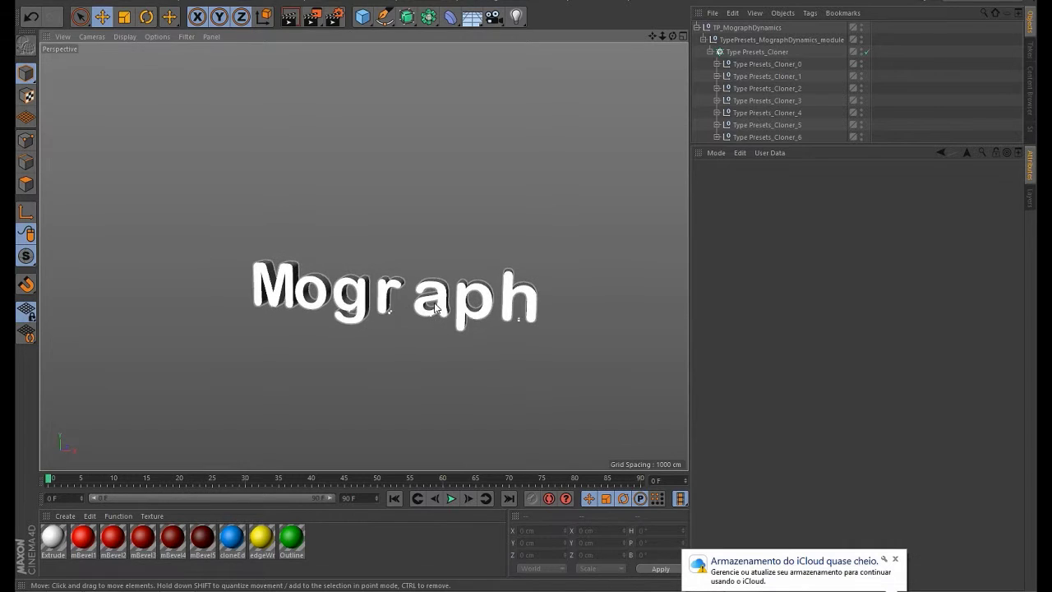
pyautogui.scroll(3, 438, 308)
pyautogui.keyDown('alt'); pyautogui.moveTo(438, 306); pyautogui.dragTo(435, 292, button='middle'); pyautogui.keyUp('alt')
pyautogui.keyDown('alt'); pyautogui.moveTo(439, 288); pyautogui.dragTo(446, 283); pyautogui.keyUp('alt')
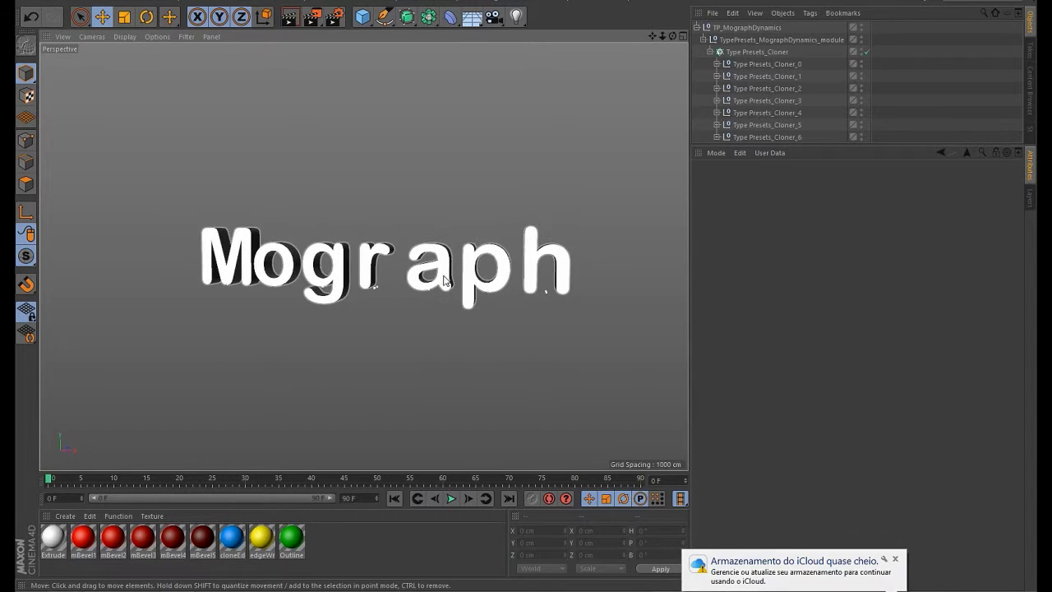
# - Set the per-step P.X spacing of Type Presets_Cloner to 132 cm and deselect the cloner
pyautogui.click(760, 51)
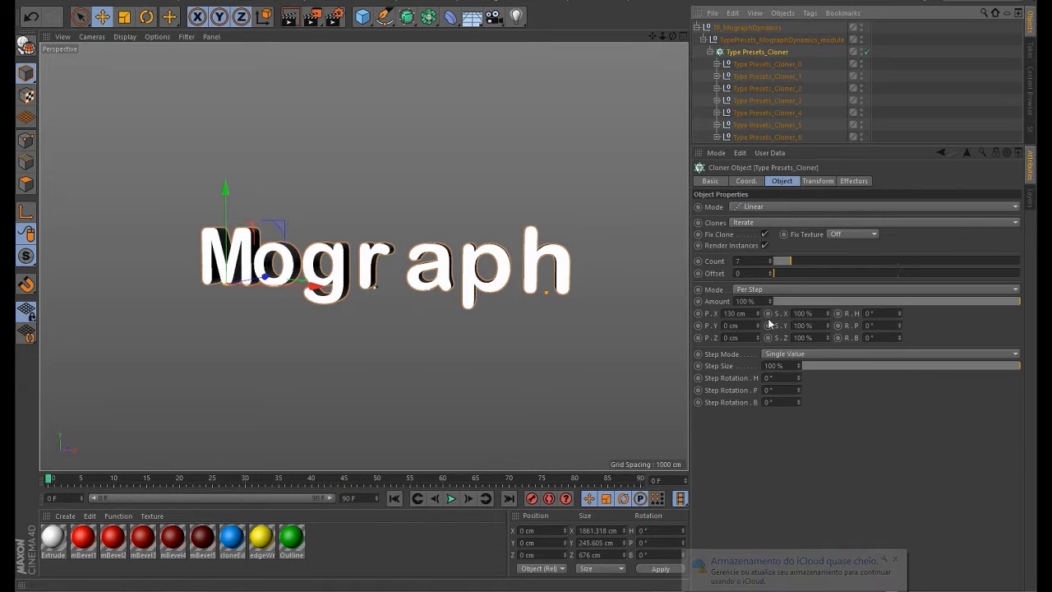
pyautogui.moveTo(758, 318)
pyautogui.mouseDown()
pyautogui.moveTo(756, 333)
pyautogui.moveTo(747, 302)
pyautogui.moveTo(755, 321)
pyautogui.mouseUp()
pyautogui.keyDown('alt'); pyautogui.moveTo(402, 272); pyautogui.dragTo(419, 275); pyautogui.keyUp('alt')
pyautogui.keyDown('alt'); pyautogui.moveTo(351, 263); pyautogui.dragTo(385, 282, button='middle'); pyautogui.keyUp('alt')
pyautogui.keyDown('alt'); pyautogui.moveTo(384, 282); pyautogui.dragTo(442, 279); pyautogui.keyUp('alt')
pyautogui.click(917, 108)
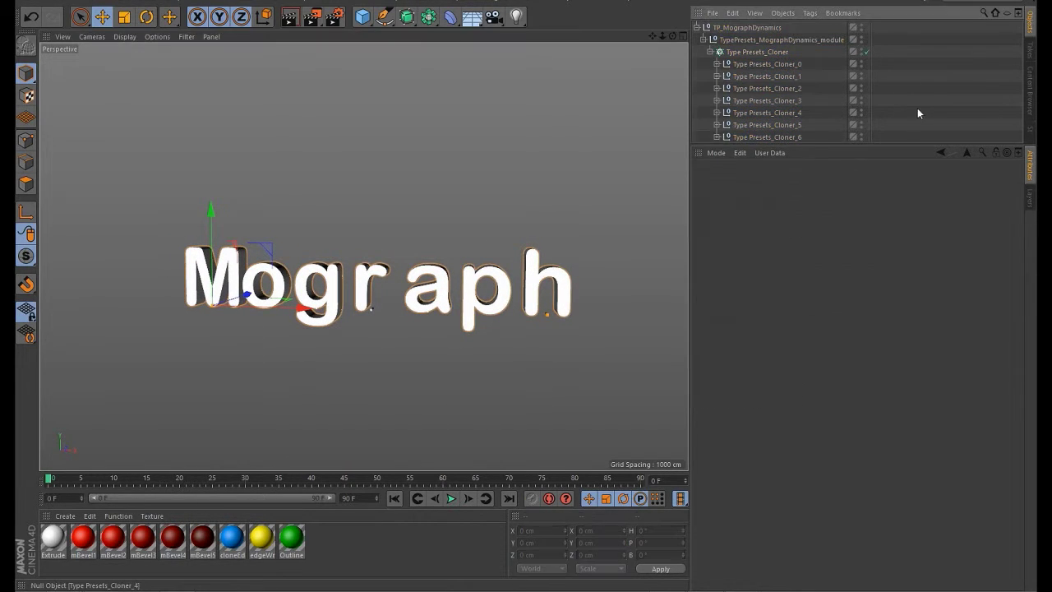
# - Create a MoGraph Selection on Type Presets_Cloner containing the clones for the letters a, p and h
pyautogui.click(743, 53)
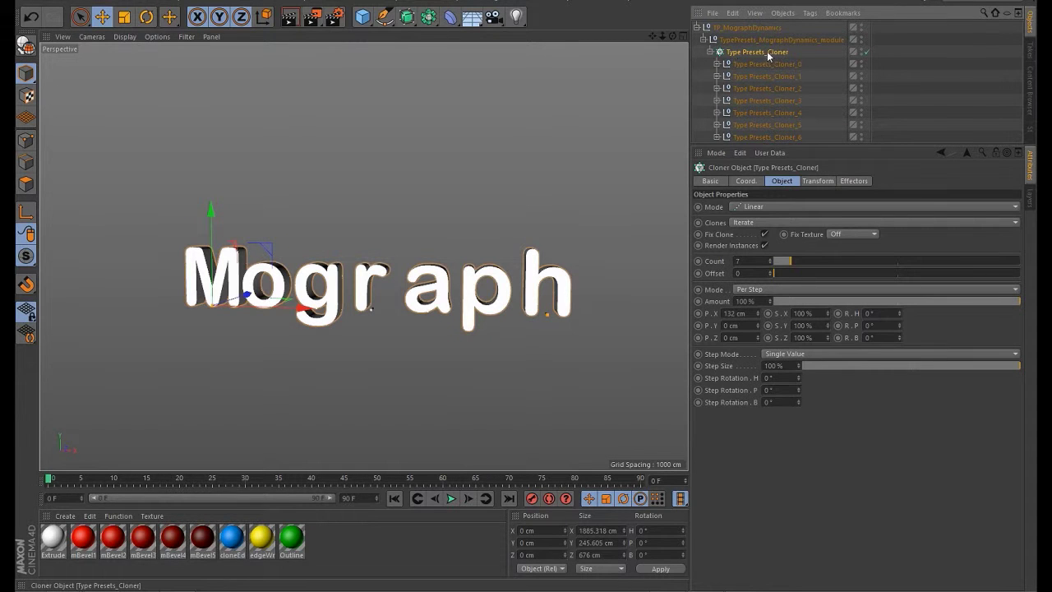
pyautogui.click(304, 1)
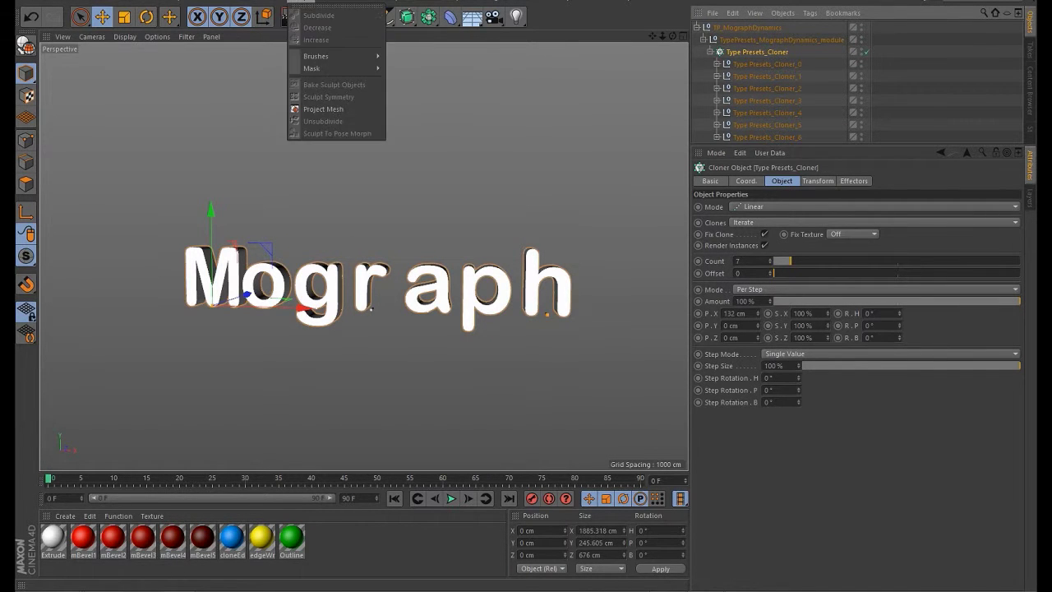
pyautogui.click(306, 1)
pyautogui.click(380, 2)
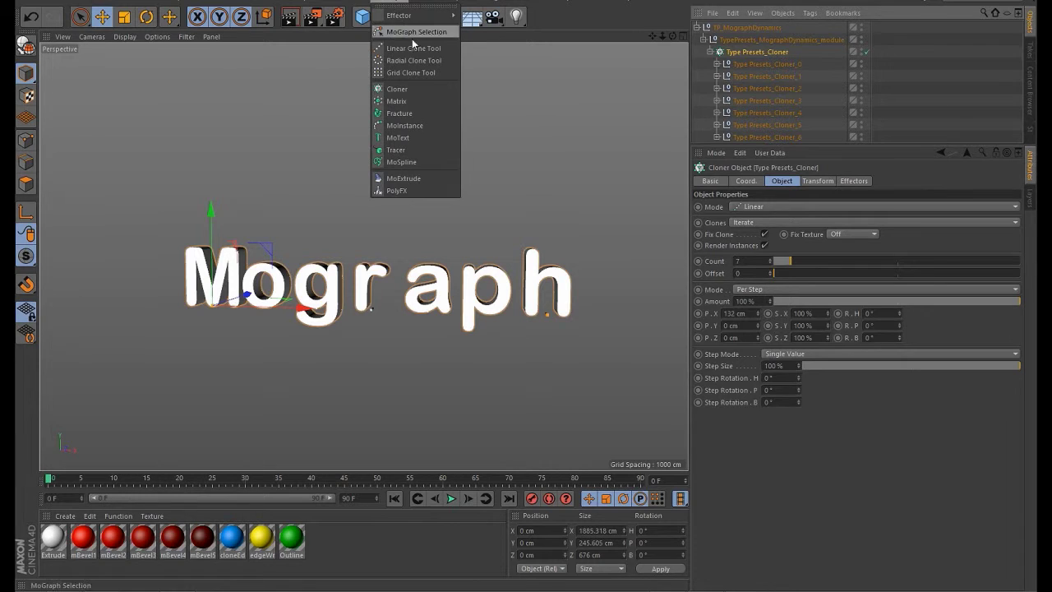
pyautogui.click(411, 33)
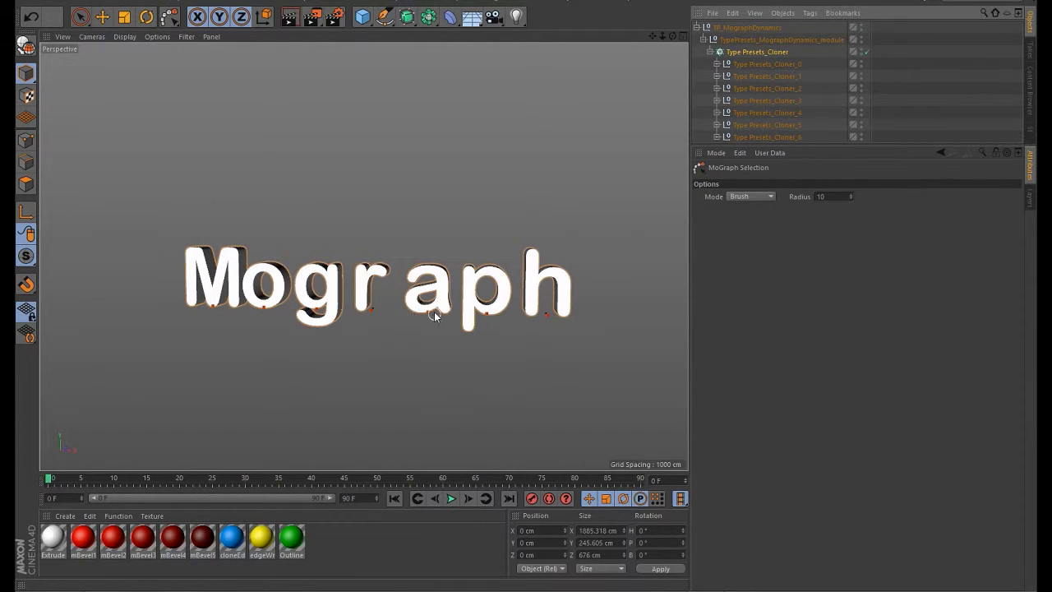
pyautogui.moveTo(423, 309)
pyautogui.mouseDown()
pyautogui.moveTo(544, 313)
pyautogui.moveTo(434, 312)
pyautogui.mouseUp()
# - Add a Plain effector to the cloner, restricted to the MoGraph Selection of a, p and h
pyautogui.click(383, 3)
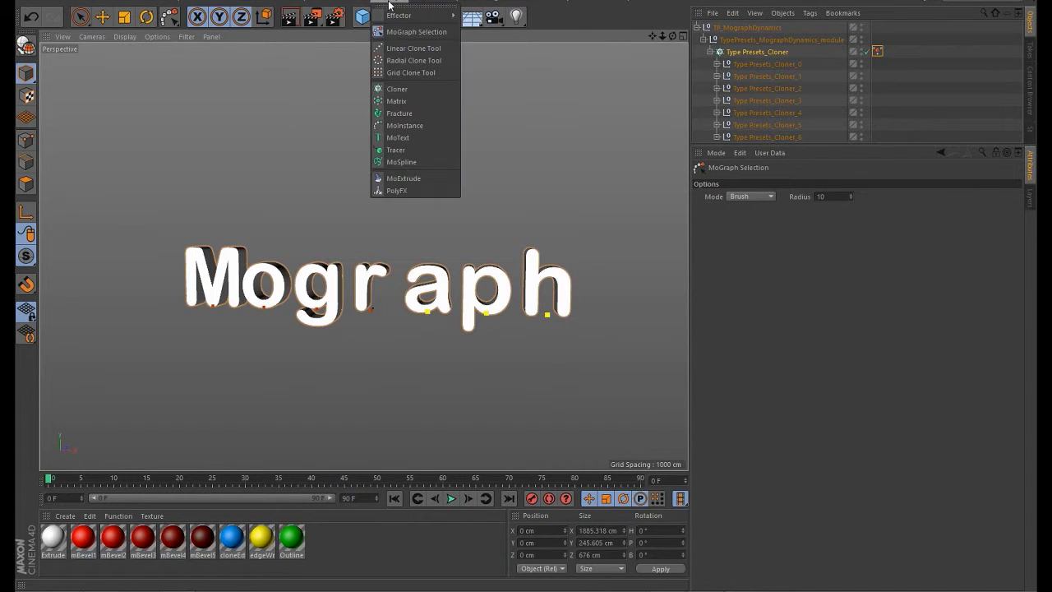
pyautogui.moveTo(401, 17)
pyautogui.click(481, 32)
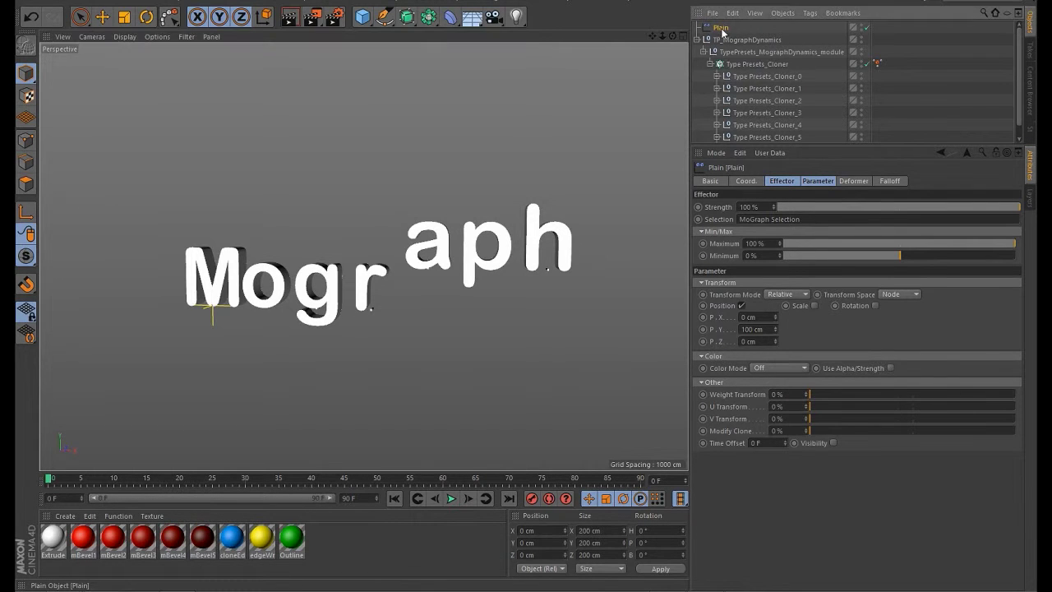
pyautogui.moveTo(802, 219); pyautogui.dragTo(713, 207)
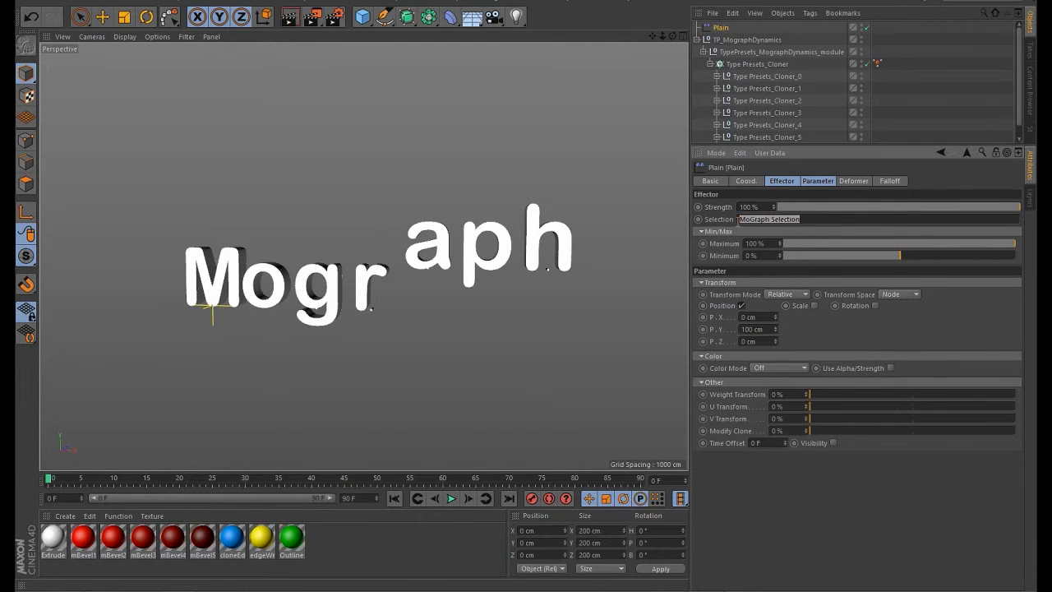
# - Set the Plain effector's position offset to P.Y 0 cm and P.X -30 cm
pyautogui.click(757, 328)
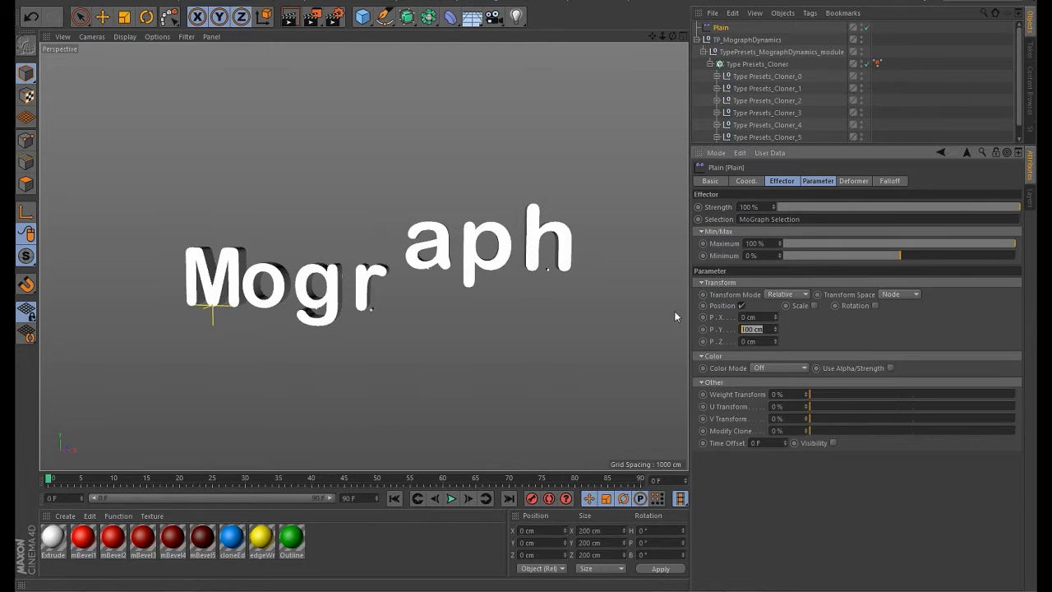
pyautogui.write('0')
pyautogui.press('Return')
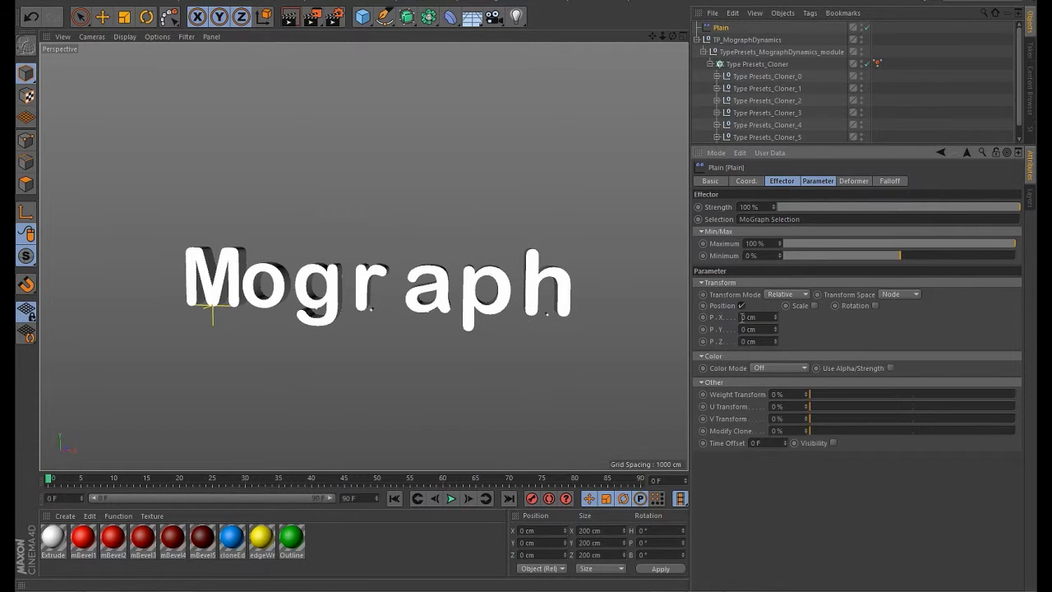
pyautogui.moveTo(777, 325); pyautogui.dragTo(776, 343)
pyautogui.moveTo(312, 285)
pyautogui.keyDown('alt'); pyautogui.mouseDown()
pyautogui.moveTo(358, 300)
pyautogui.moveTo(311, 302)
pyautogui.moveTo(330, 287)
pyautogui.mouseUp(); pyautogui.keyUp('alt')
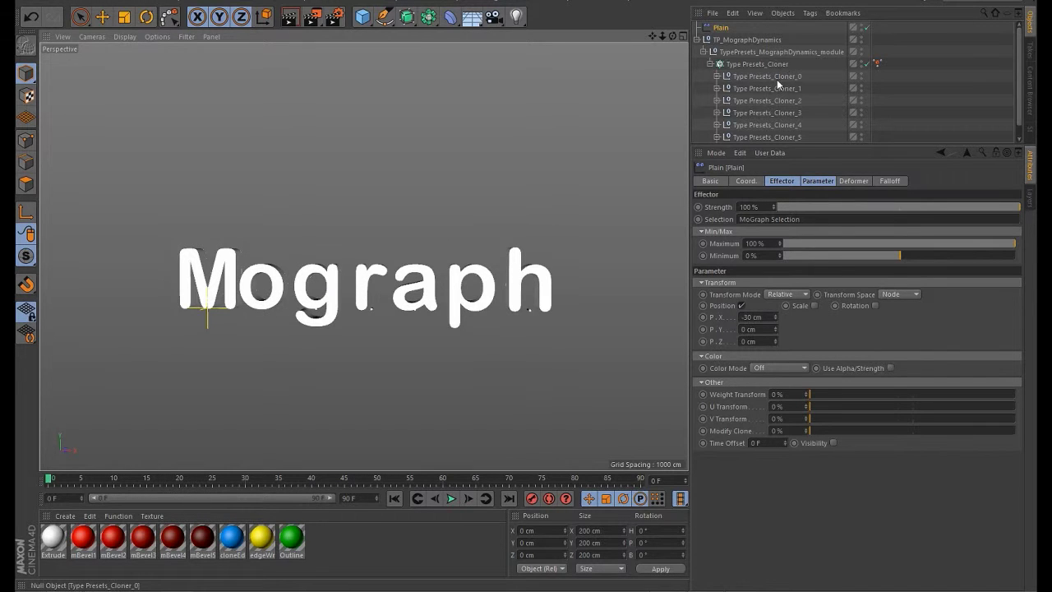
# - Create a second MoGraph Selection containing only the letter r and add another Plain effector to the cloner
pyautogui.click(380, 300)
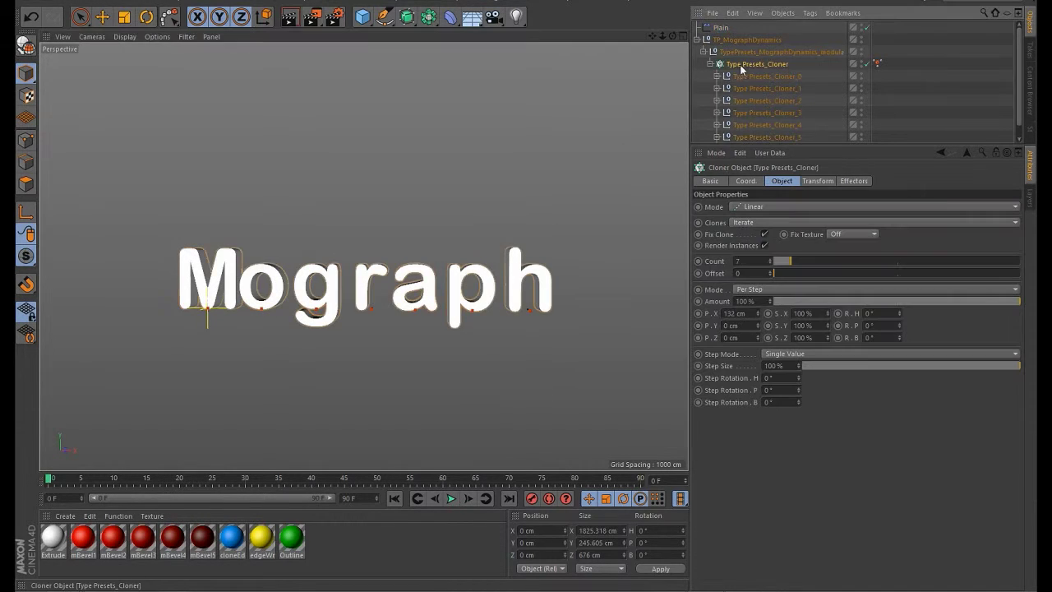
pyautogui.click(371, 309)
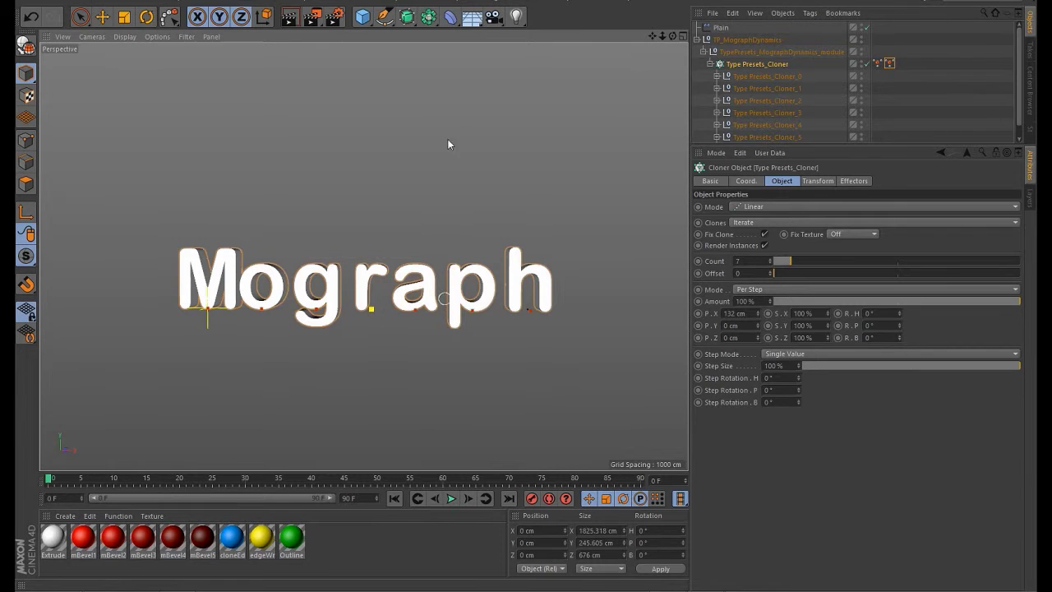
pyautogui.click(390, 4)
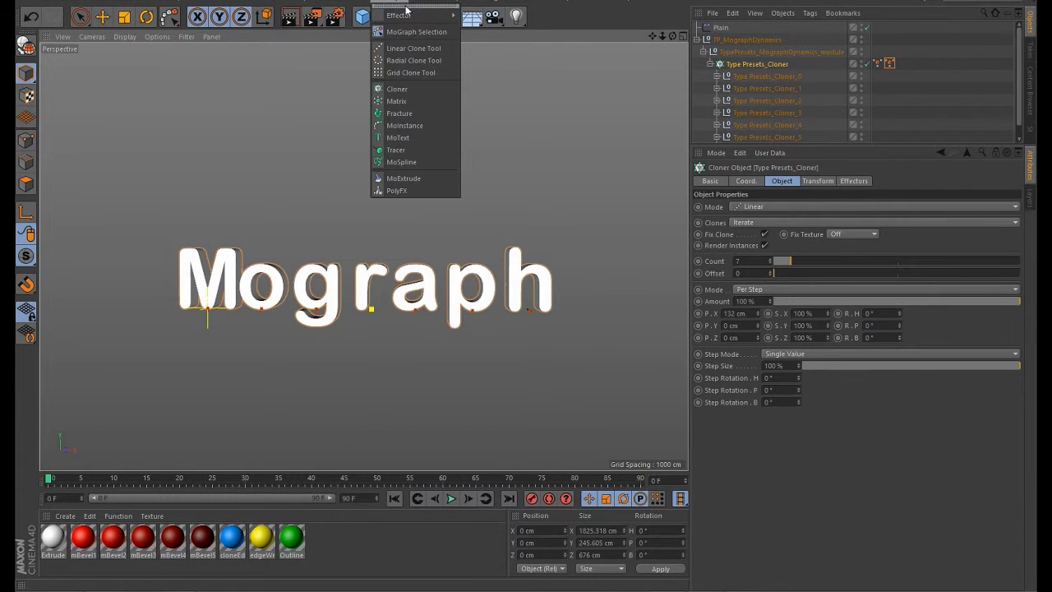
pyautogui.moveTo(415, 16)
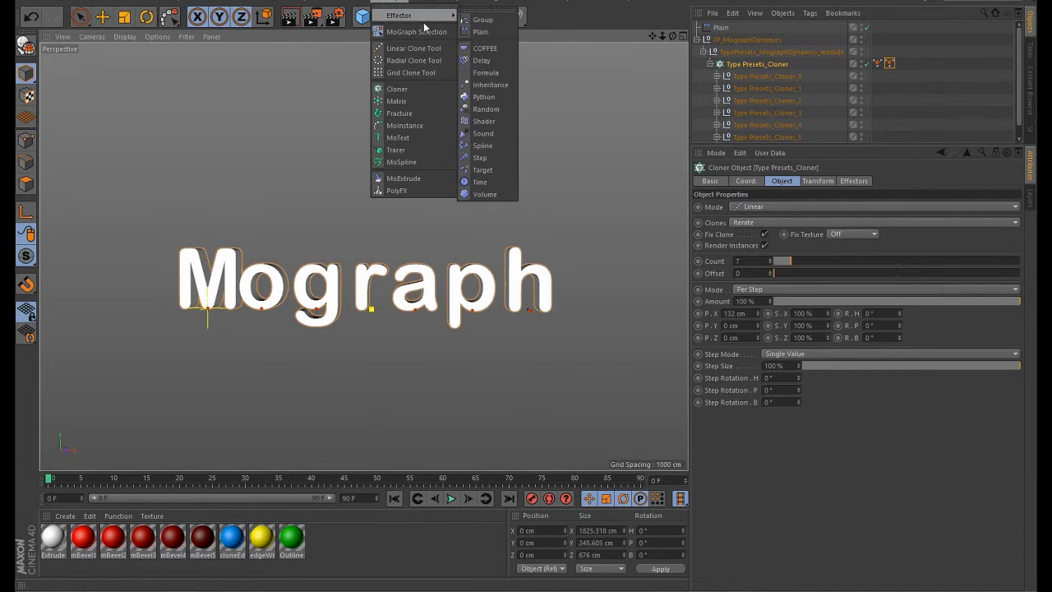
pyautogui.click(484, 32)
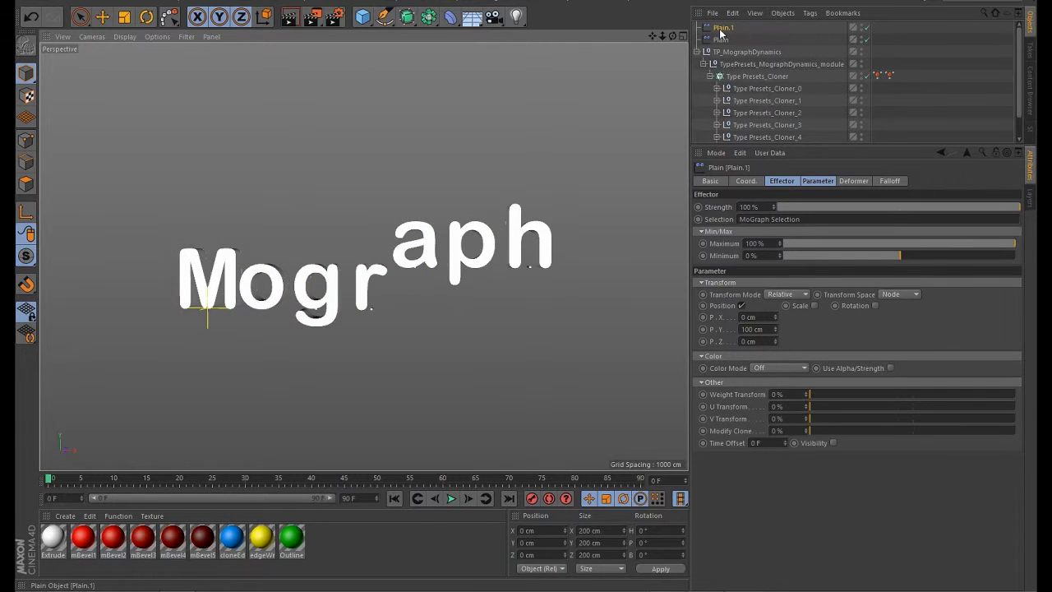
# - Rename the letter r's selection tag on Type Presets_Cloner as "MoGraph Selection_R"
pyautogui.click(887, 75)
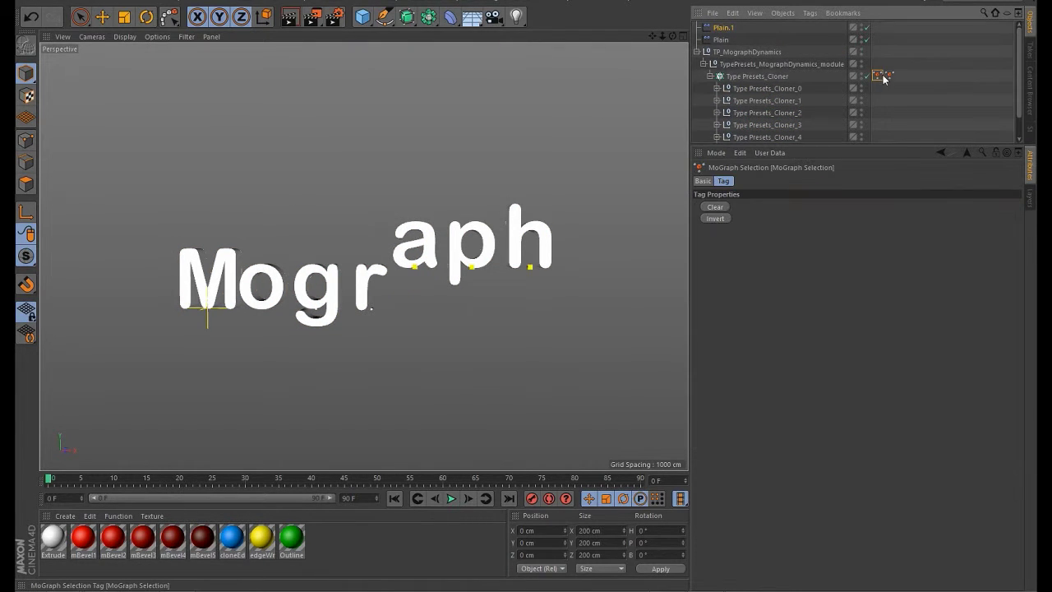
pyautogui.moveTo(890, 79); pyautogui.dragTo(877, 76)
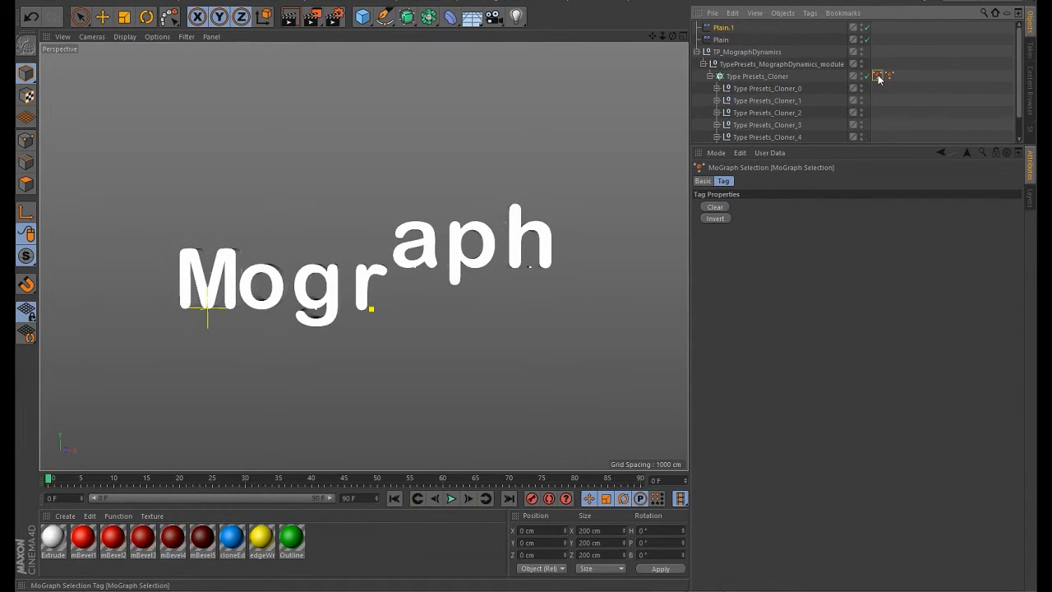
pyautogui.click(703, 181)
pyautogui.click(723, 181)
pyautogui.click(704, 181)
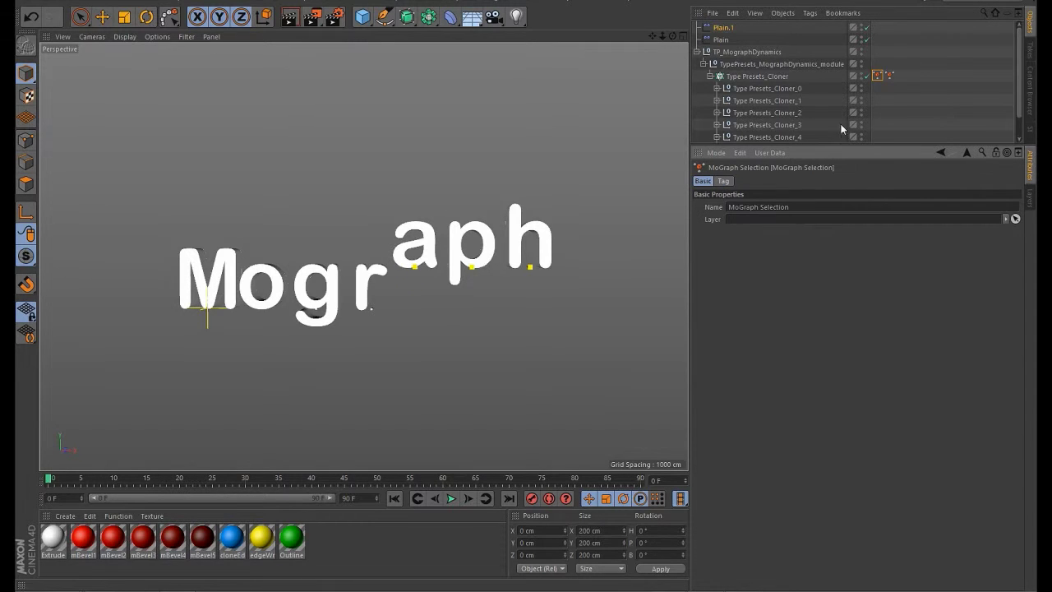
pyautogui.click(889, 76)
pyautogui.click(811, 209)
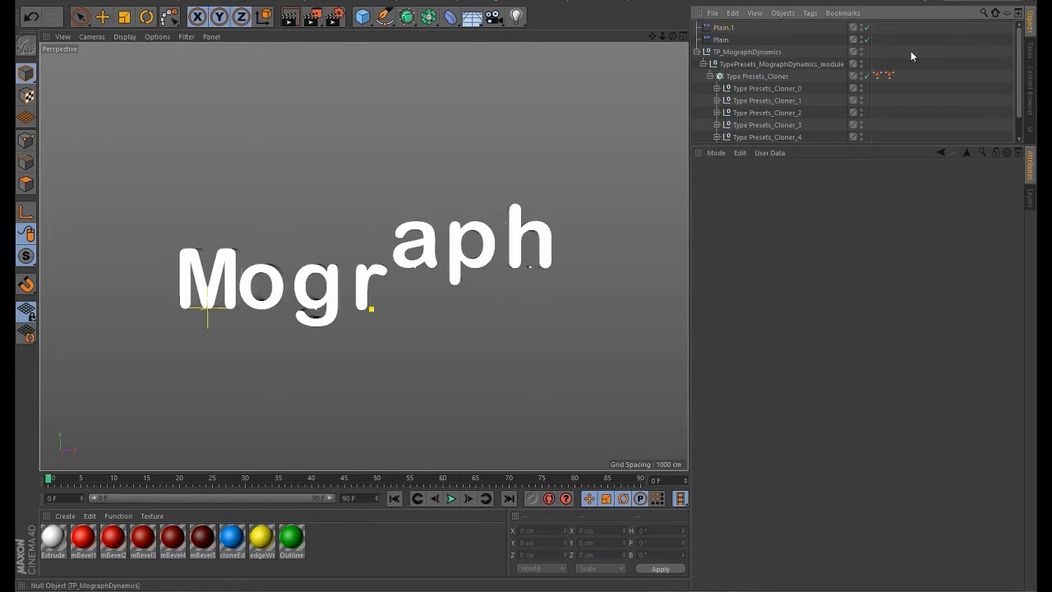
# - Assign MoGraph Selection_R to the Plain.1 effector and set its position offset to P.Y 0 cm and P.X -12 cm
pyautogui.click(725, 27)
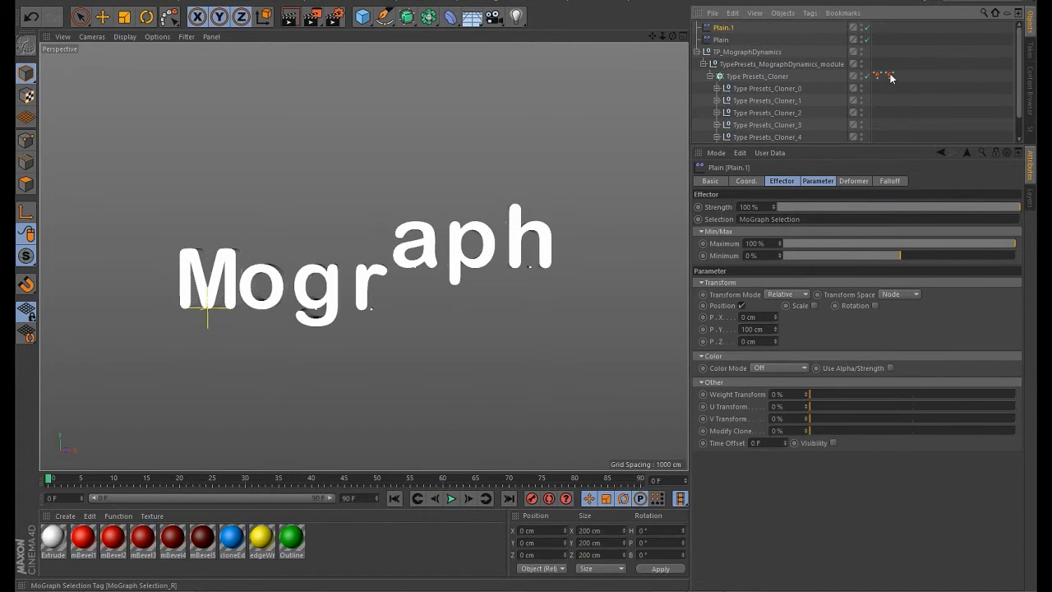
pyautogui.moveTo(891, 77); pyautogui.dragTo(799, 220)
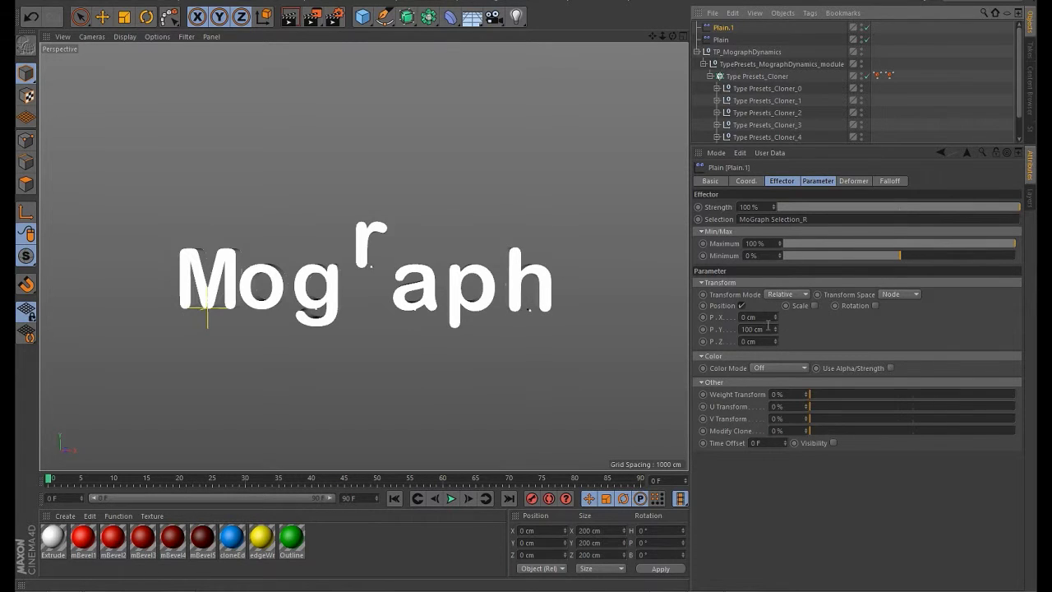
pyautogui.moveTo(768, 326); pyautogui.dragTo(686, 317)
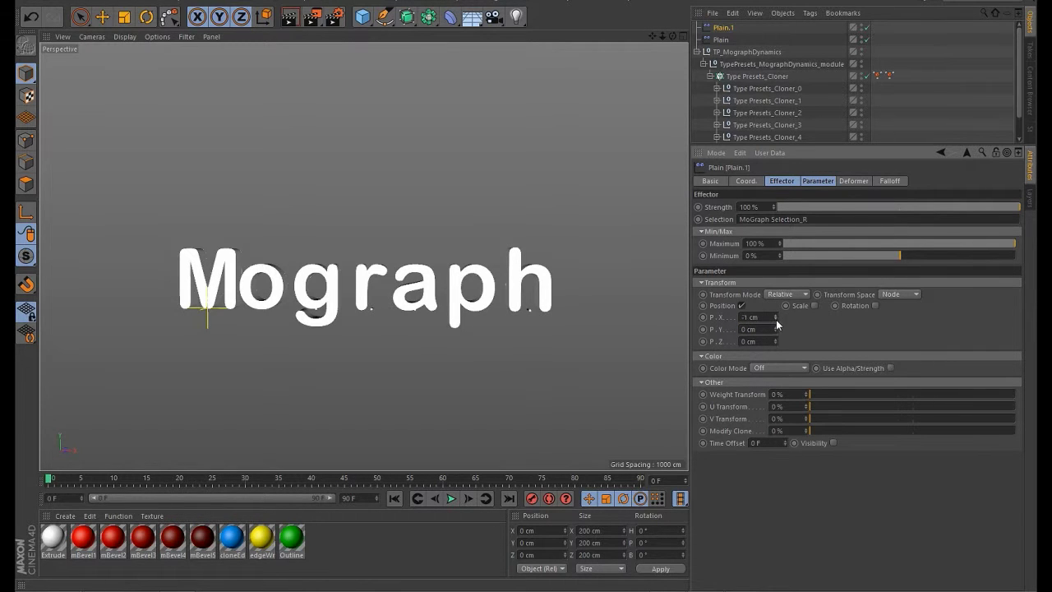
pyautogui.moveTo(778, 326); pyautogui.dragTo(779, 332)
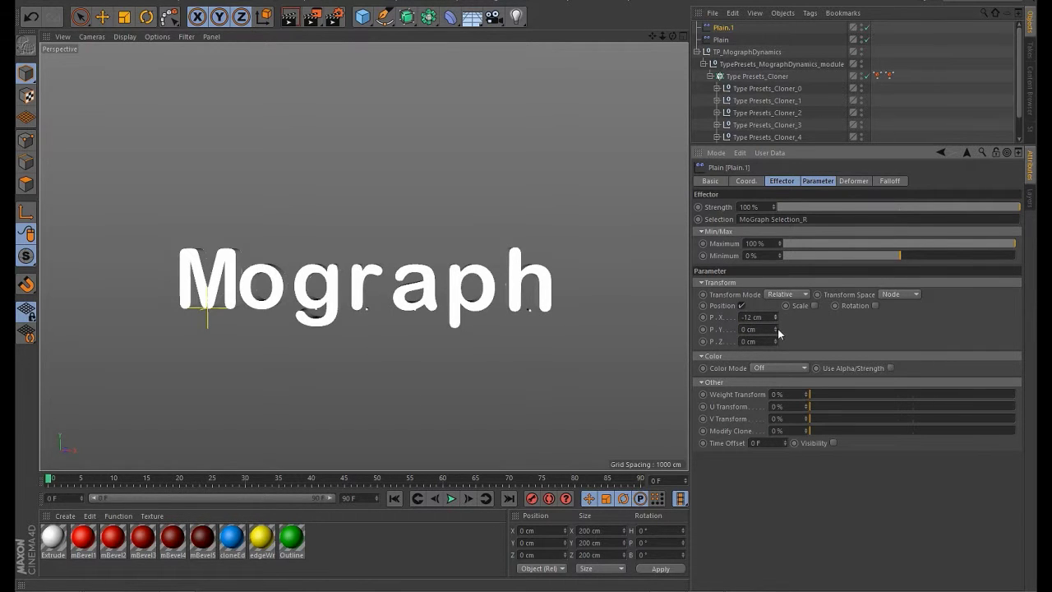
# - Set the P.X offset of the Plain effector for the letters a, p and h to -43 cm
pyautogui.press('Down')
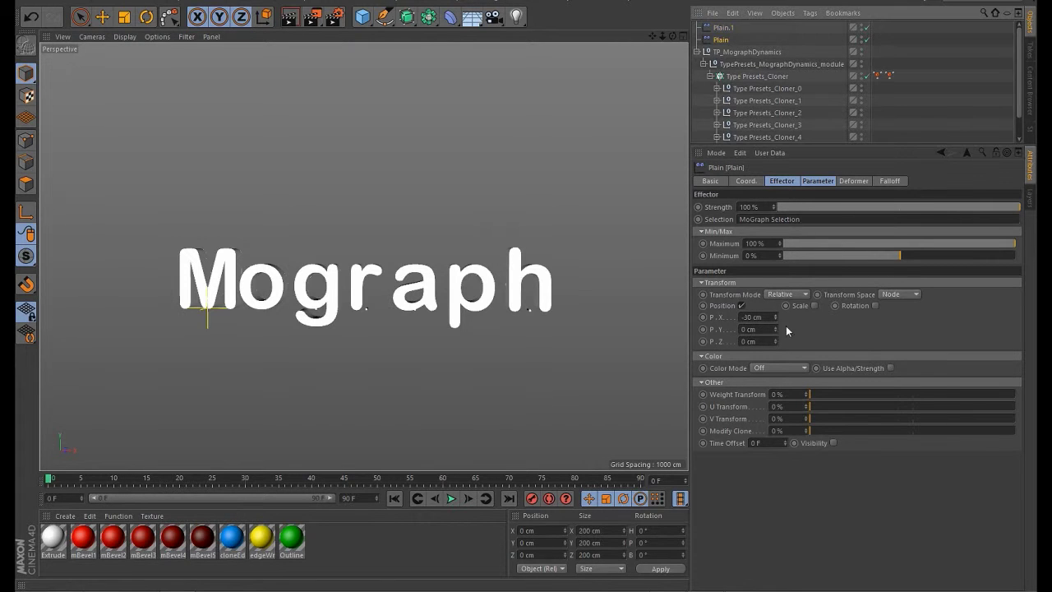
pyautogui.moveTo(777, 326); pyautogui.dragTo(780, 333)
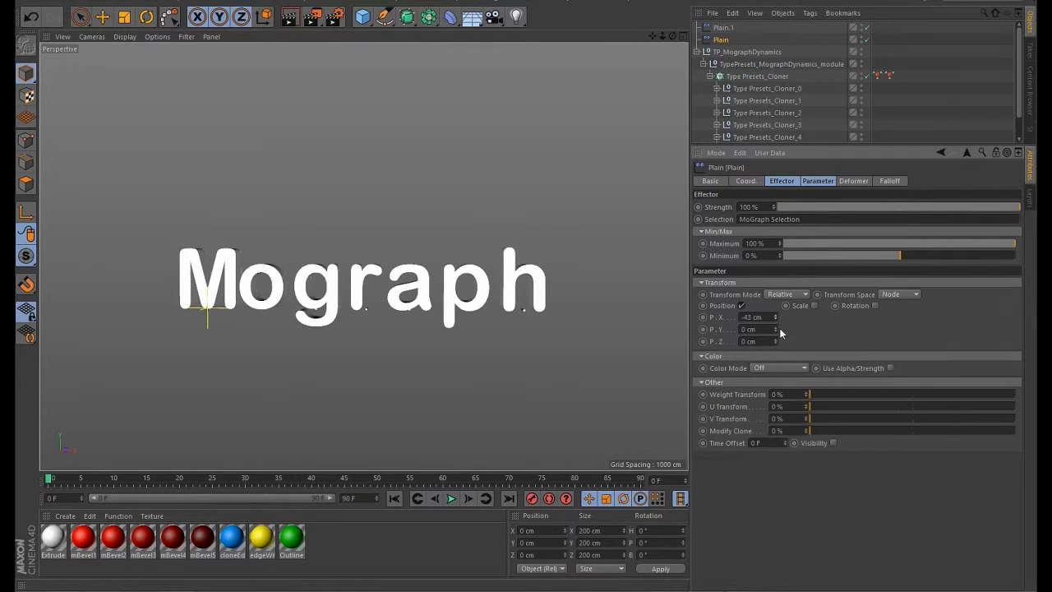
pyautogui.click(911, 115)
pyautogui.keyDown('alt'); pyautogui.moveTo(312, 279); pyautogui.dragTo(473, 294); pyautogui.keyUp('alt')
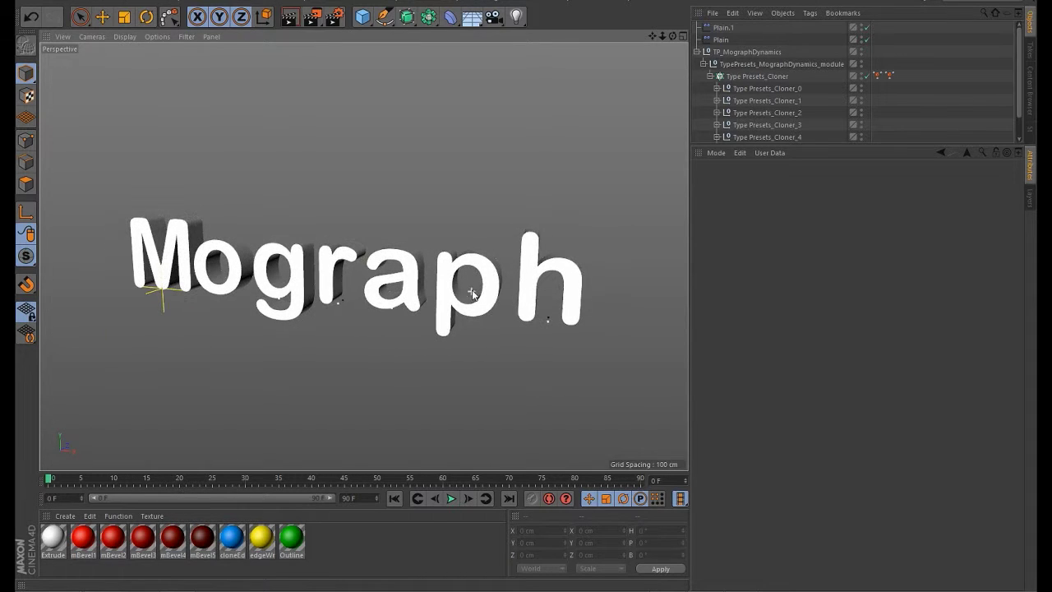
# - Delete both Plain effectors and the cloner's two MoGraph Selection tags
pyautogui.click(101, 16)
pyautogui.click(723, 28)
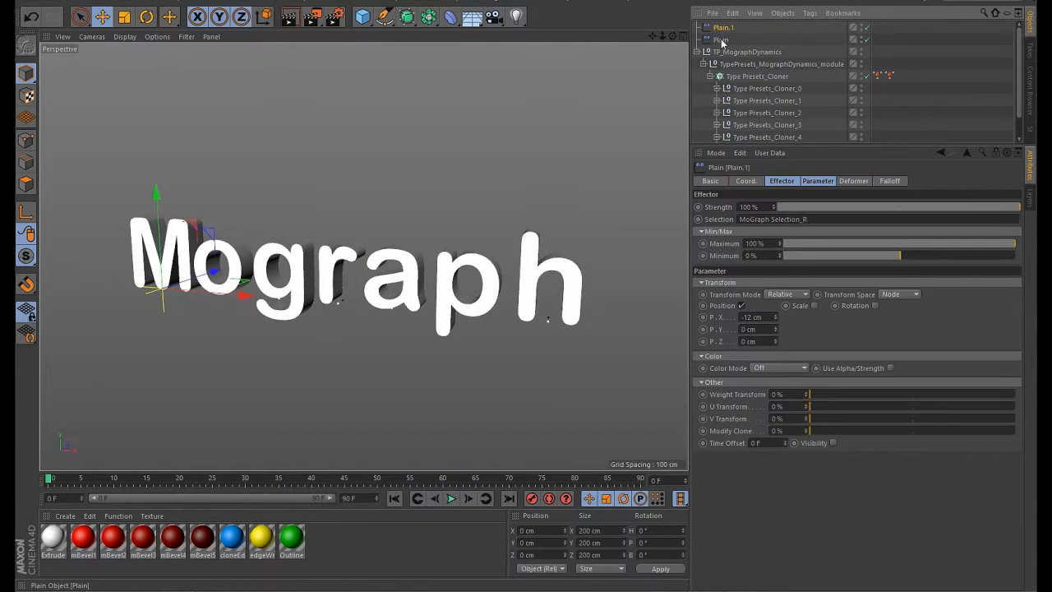
pyautogui.keyDown('ctrl'); pyautogui.click(722, 39); pyautogui.keyUp('ctrl')
pyautogui.press('Delete')
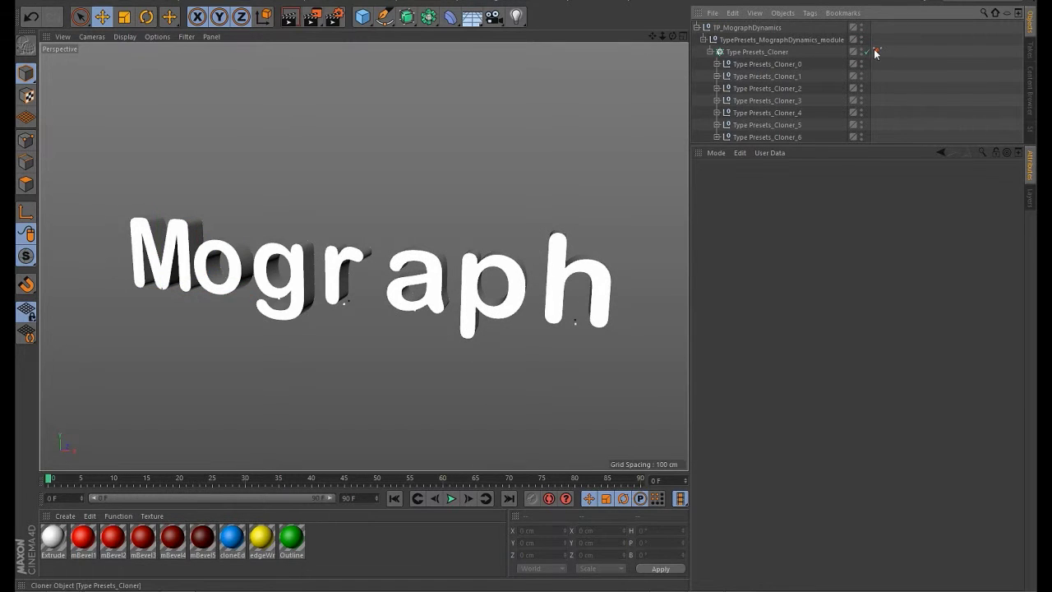
# - Change the text of TypePresets_MographDynamics_module to TYPE
pyautogui.click(764, 39)
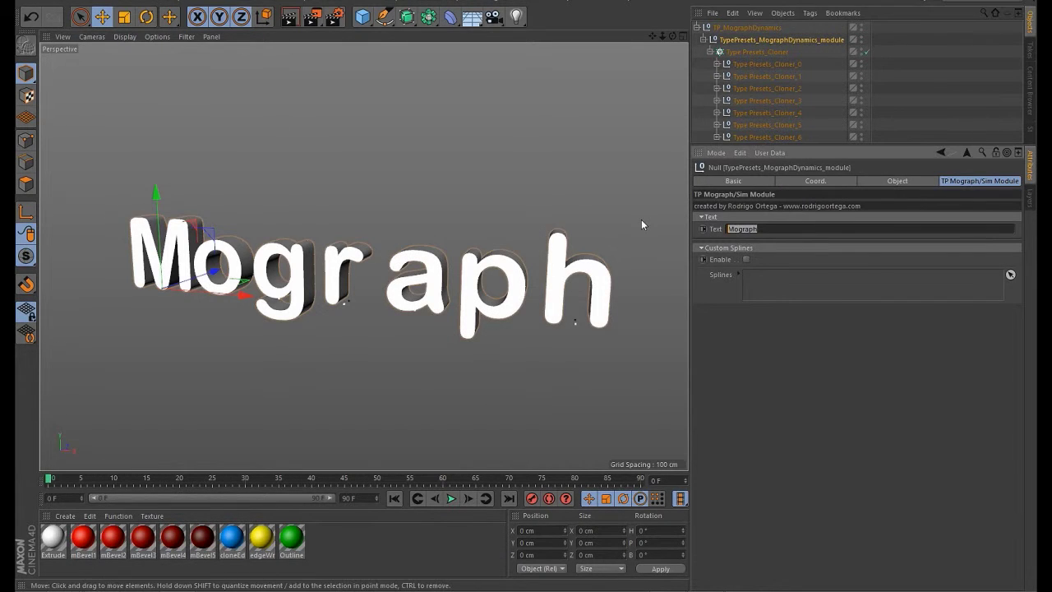
pyautogui.write('TYPE')
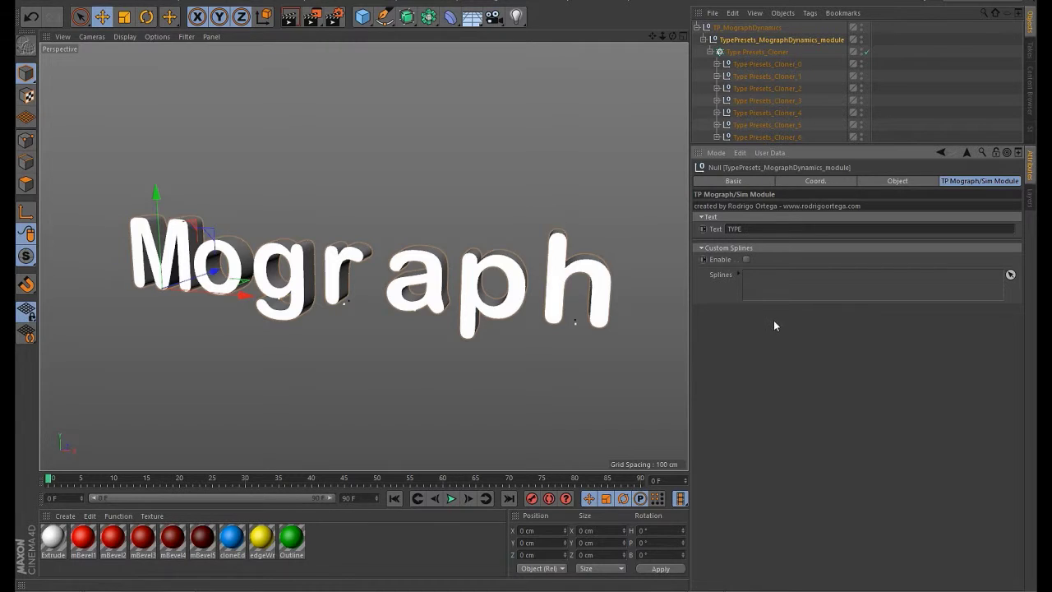
pyautogui.keyDown('alt'); pyautogui.moveTo(229, 269); pyautogui.dragTo(302, 276, button='middle'); pyautogui.keyUp('alt')
pyautogui.keyDown('alt'); pyautogui.moveTo(302, 275); pyautogui.dragTo(322, 269); pyautogui.keyUp('alt')
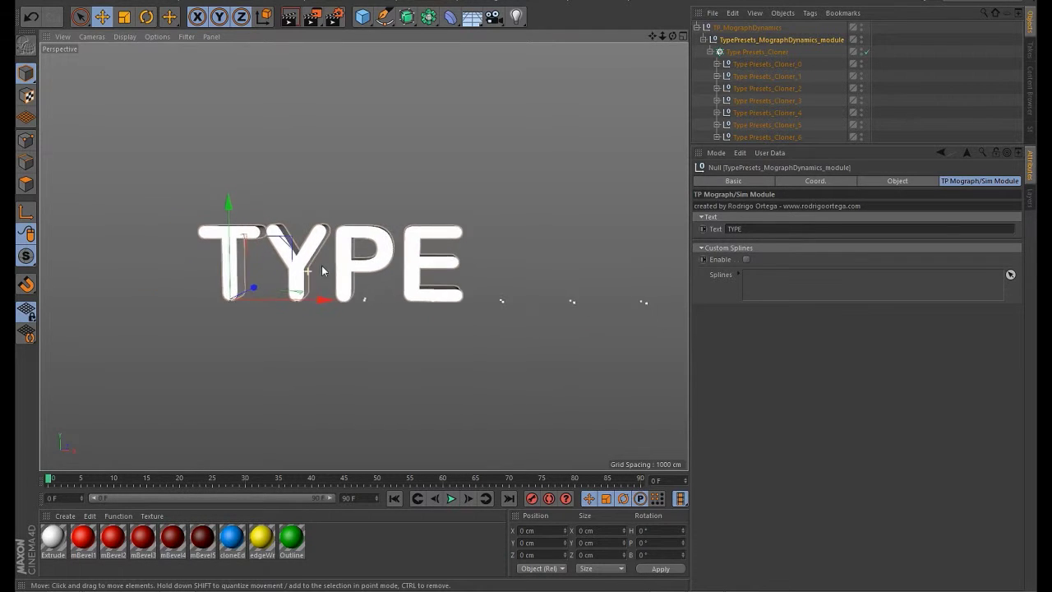
pyautogui.keyDown('alt'); pyautogui.moveTo(521, 296); pyautogui.dragTo(454, 312); pyautogui.keyUp('alt')
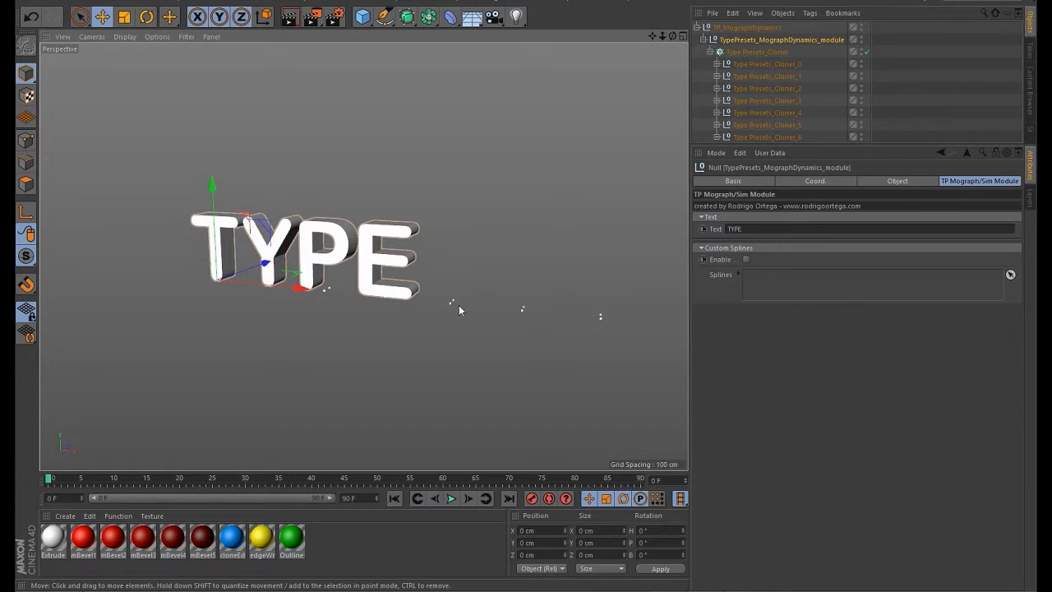
# - Set the Count of Type Presets_Cloner to 4
pyautogui.click(773, 51)
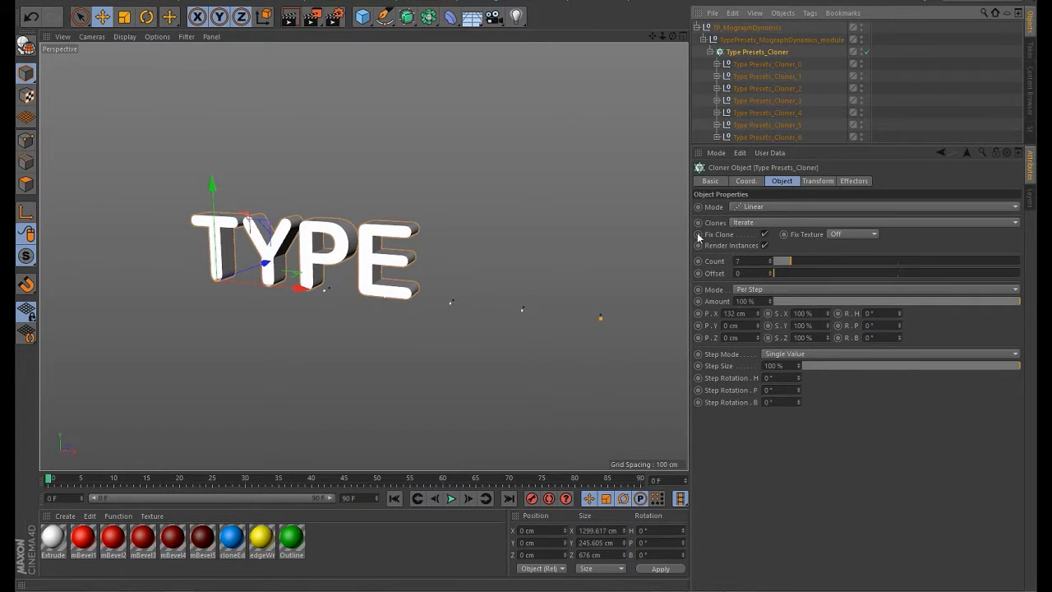
pyautogui.click(755, 262)
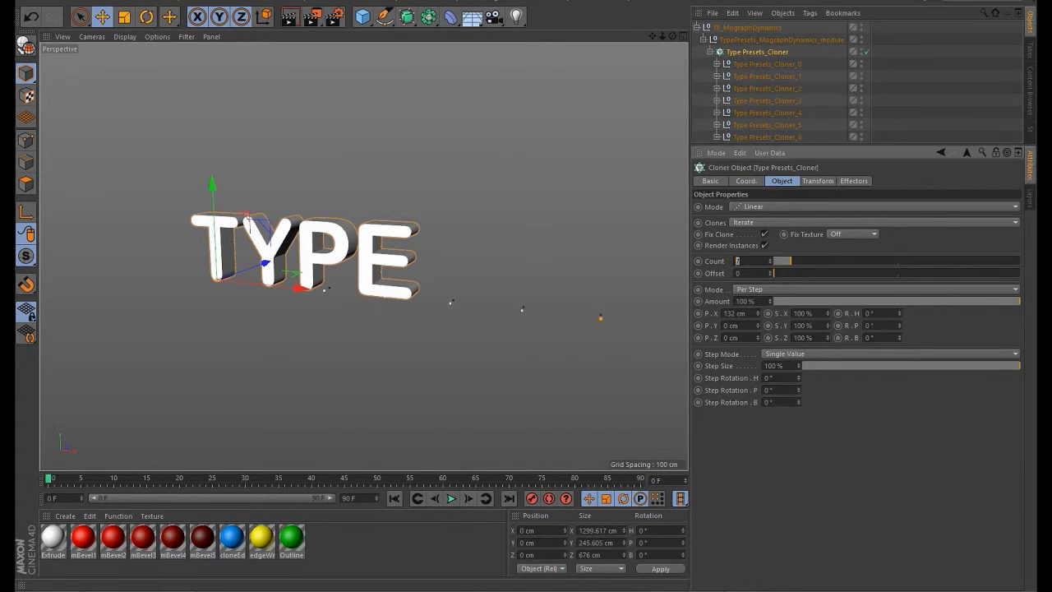
pyautogui.write('4')
pyautogui.press('Return')
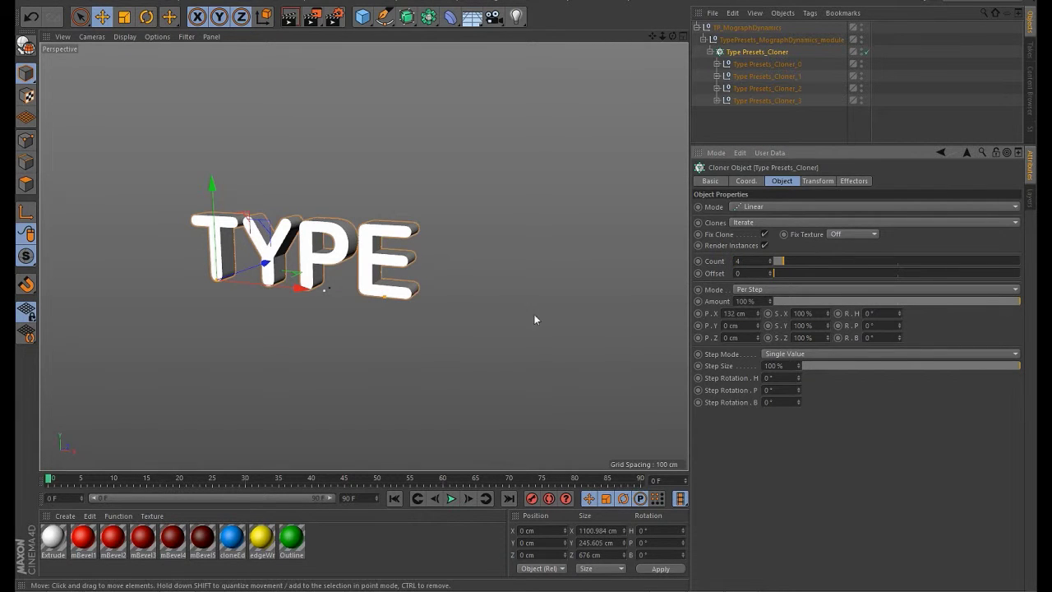
pyautogui.click(485, 277)
pyautogui.scroll(3, 354, 254)
pyautogui.keyDown('alt'); pyautogui.moveTo(352, 245); pyautogui.dragTo(416, 245, button='middle'); pyautogui.keyUp('alt')
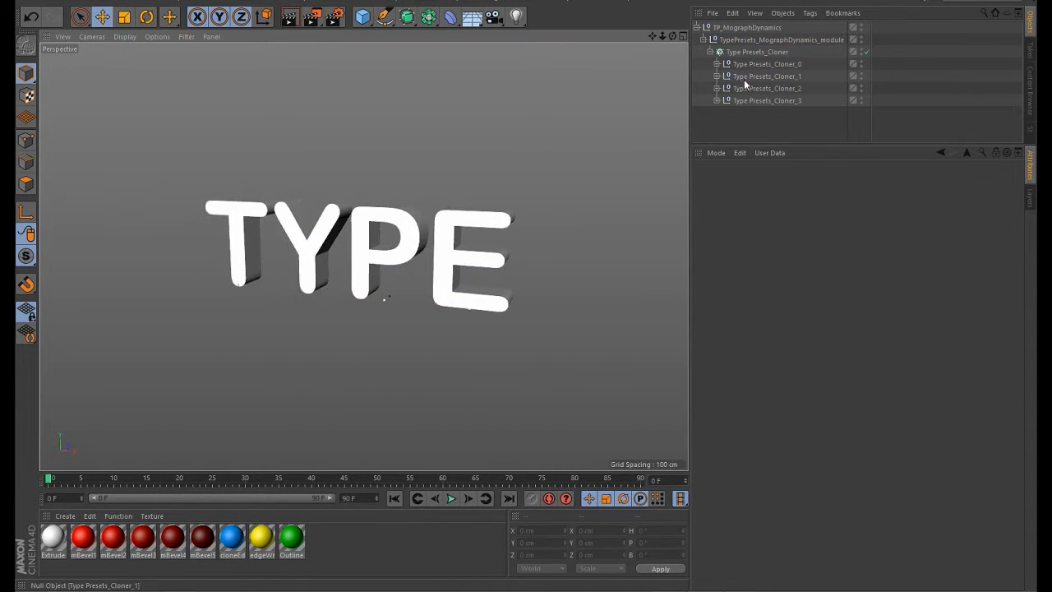
# - Reduce the Count of Type Presets_Cloner to 1, leaving only the letter T
pyautogui.click(756, 52)
pyautogui.click(770, 263)
pyautogui.click(770, 264)
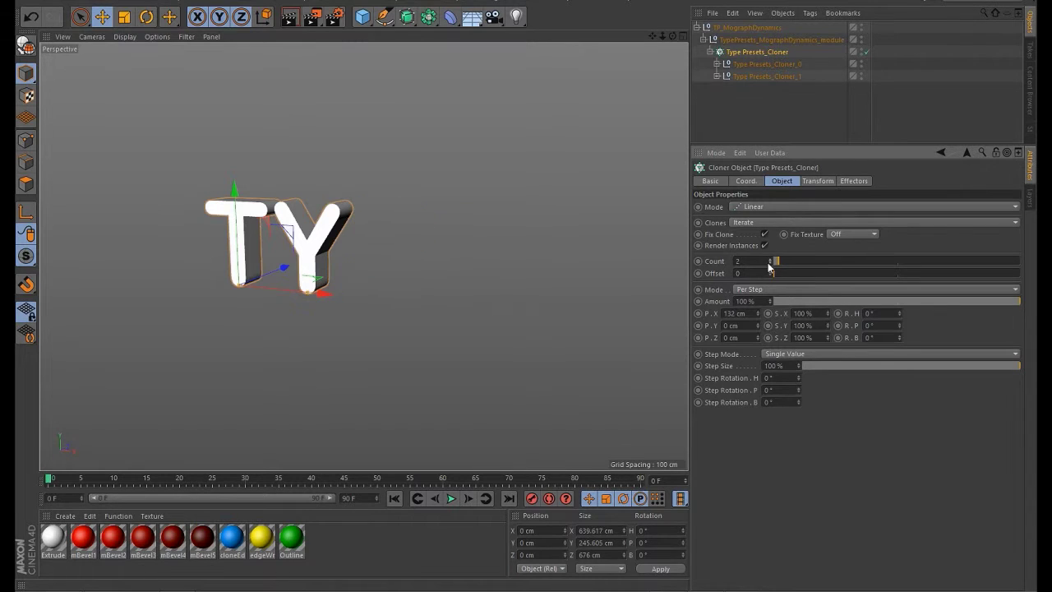
pyautogui.click(771, 261)
pyautogui.click(771, 264)
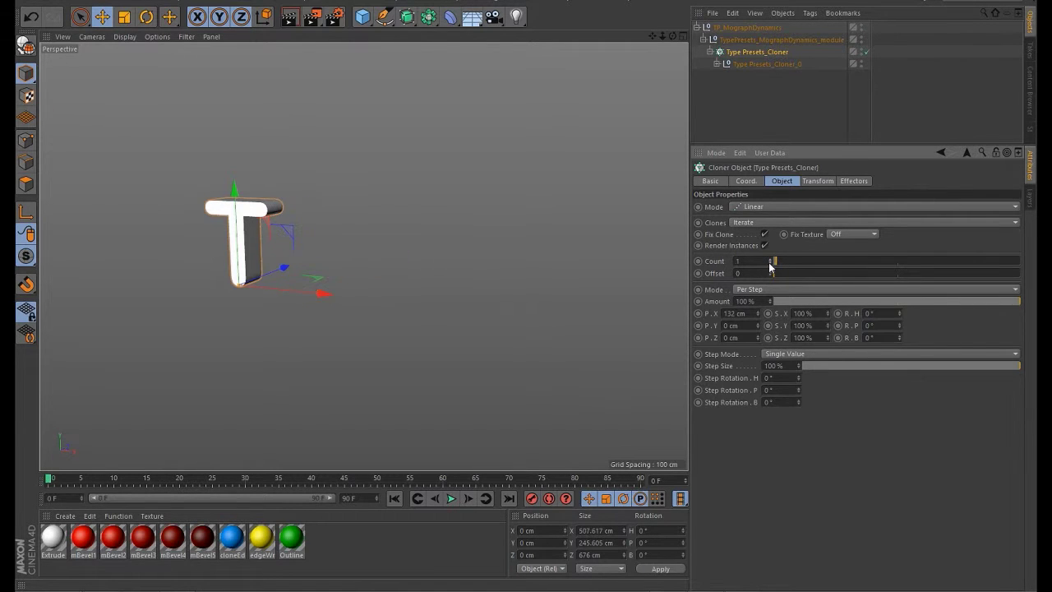
pyautogui.scroll(2, 260, 232)
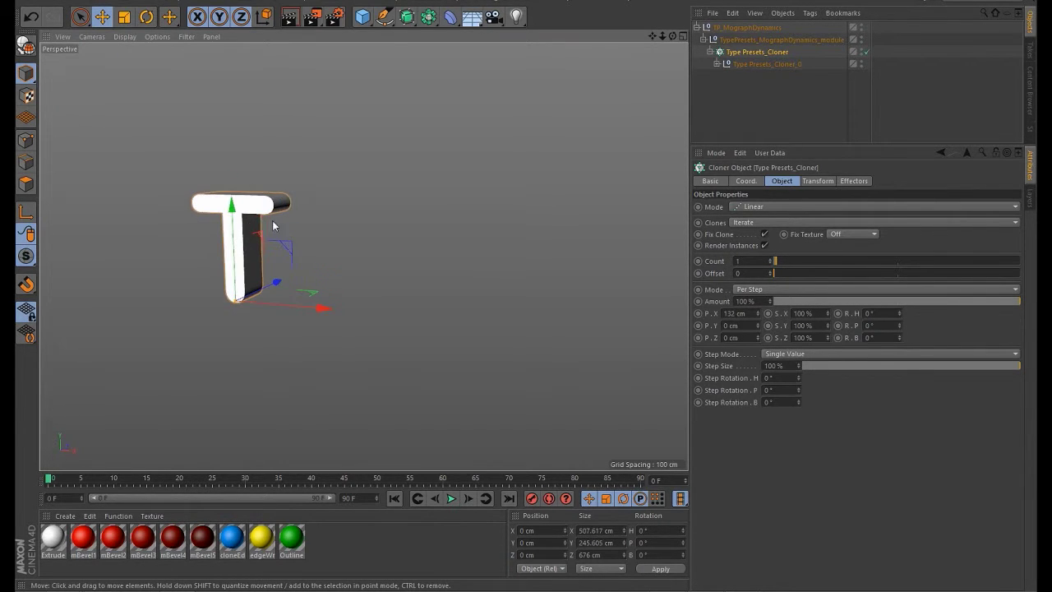
# - Raise the Count of Type Presets_Cloner back to 4 to bring back all letters of TYPE
pyautogui.click(770, 259)
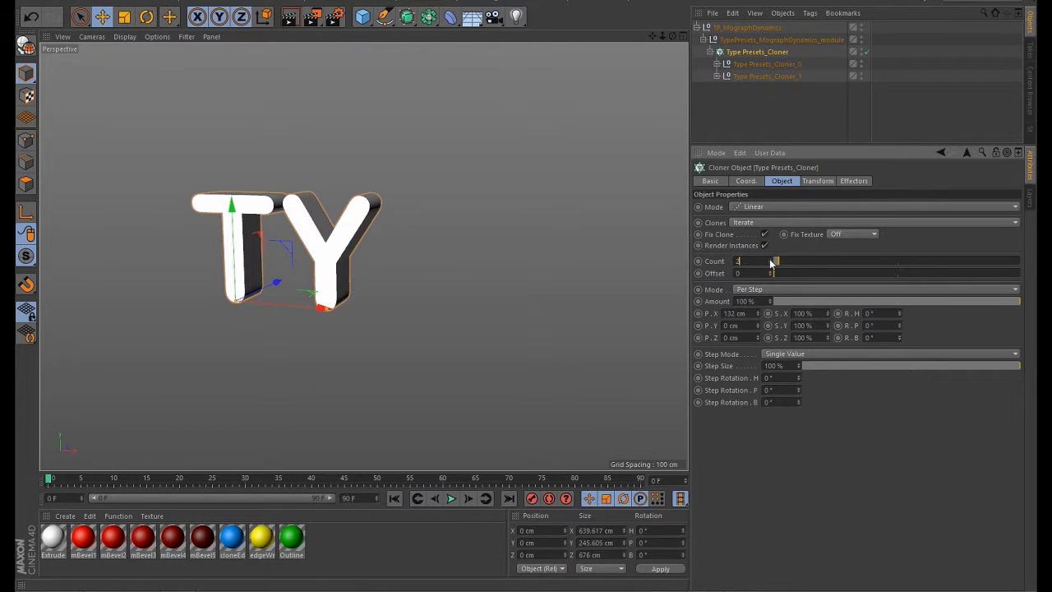
pyautogui.click(770, 259)
pyautogui.click(770, 259)
pyautogui.click(396, 206)
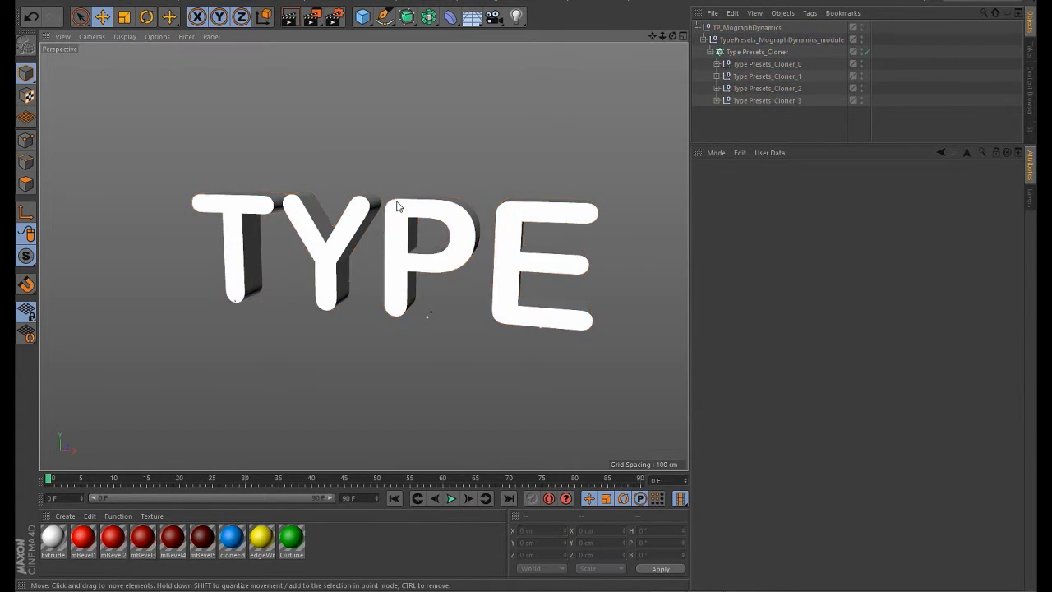
pyautogui.keyDown('alt'); pyautogui.moveTo(396, 206); pyautogui.dragTo(466, 189); pyautogui.keyUp('alt')
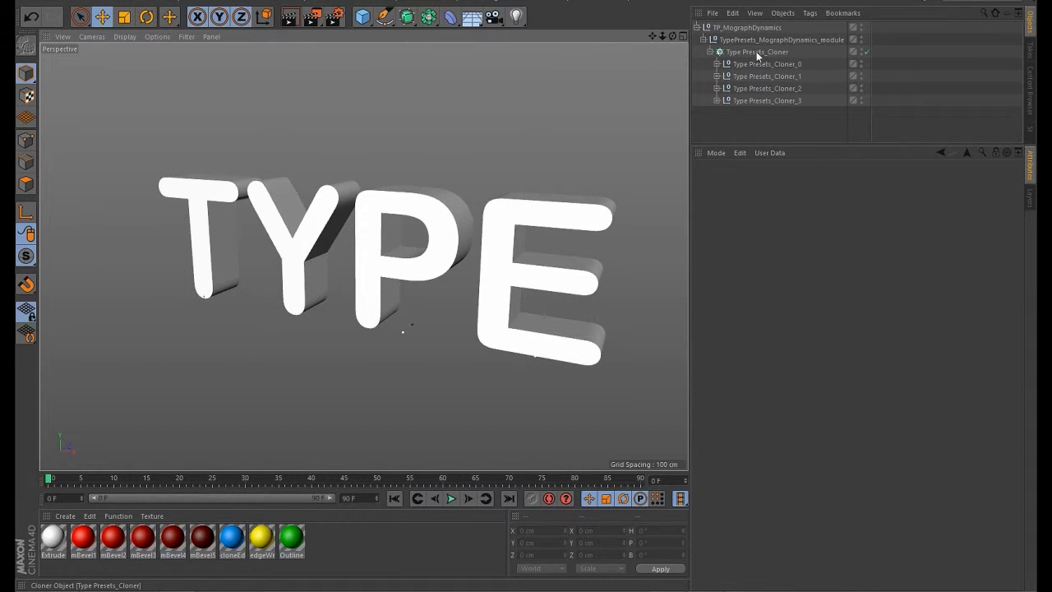
pyautogui.click(756, 51)
pyautogui.click(768, 40)
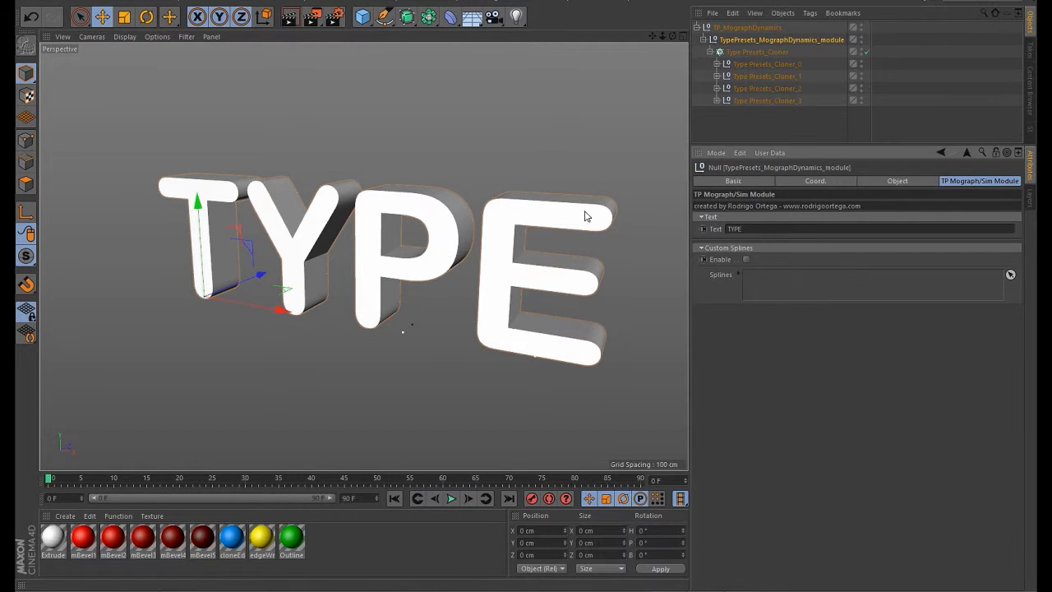
pyautogui.keyDown('alt'); pyautogui.moveTo(491, 207); pyautogui.dragTo(424, 281); pyautogui.keyUp('alt')
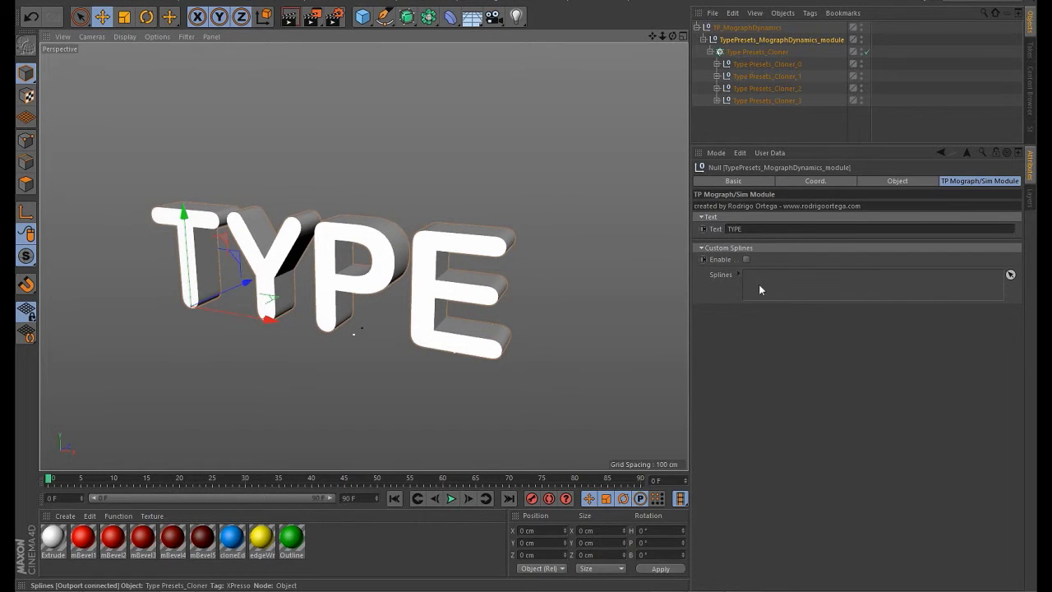
pyautogui.click(748, 125)
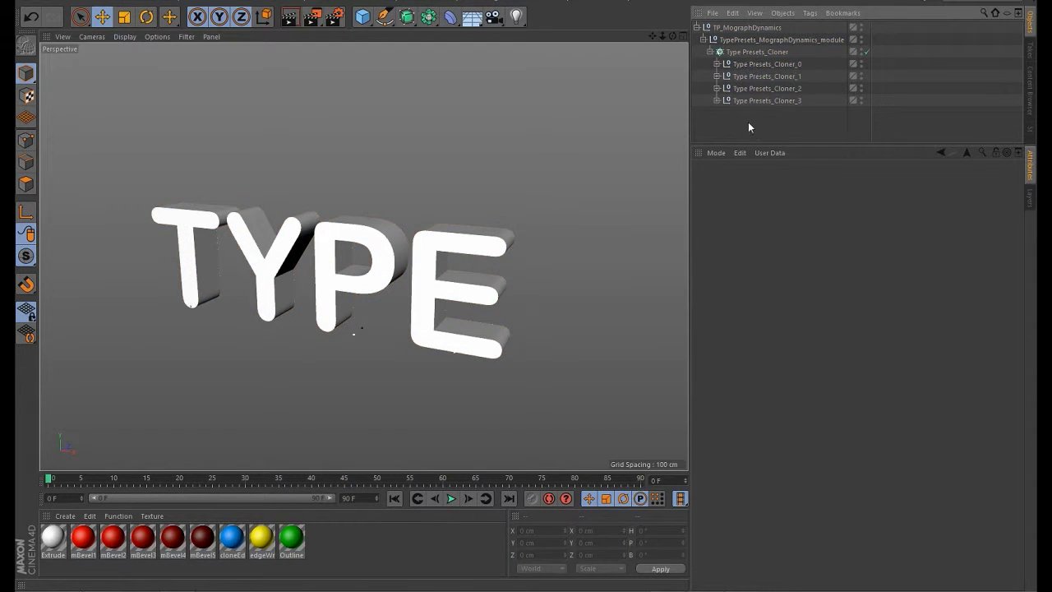
pyautogui.click(399, 2)
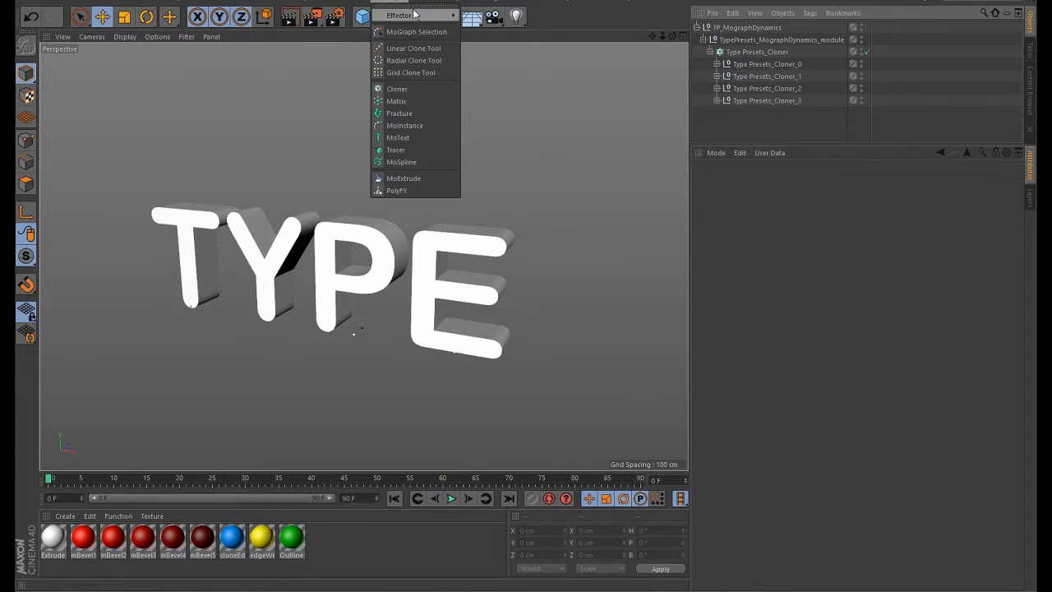
pyautogui.click(400, 1)
# - Add a Text spline object and set its text to A
pyautogui.click(394, 22)
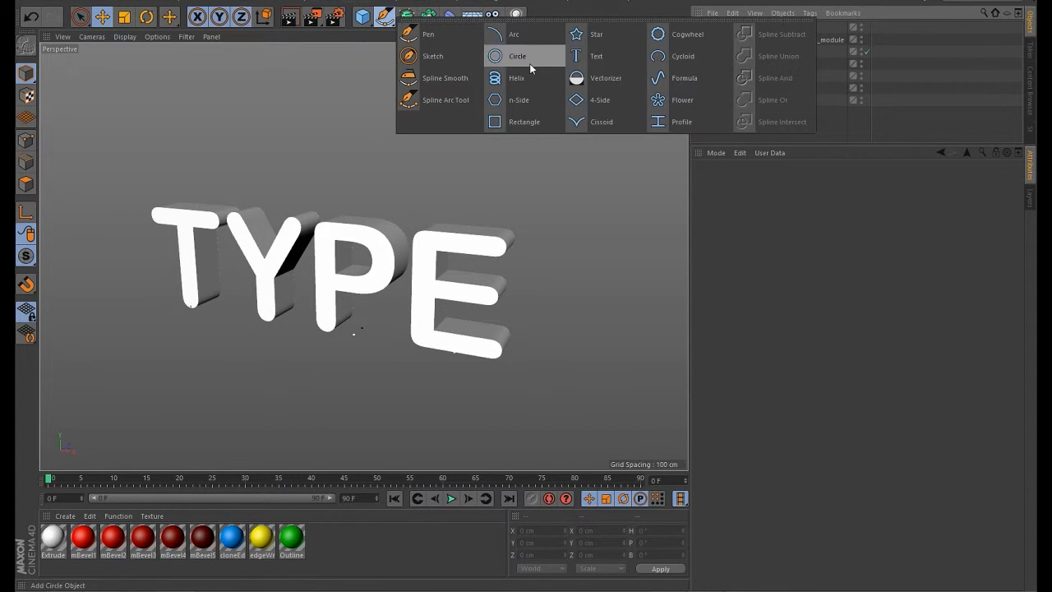
pyautogui.click(592, 58)
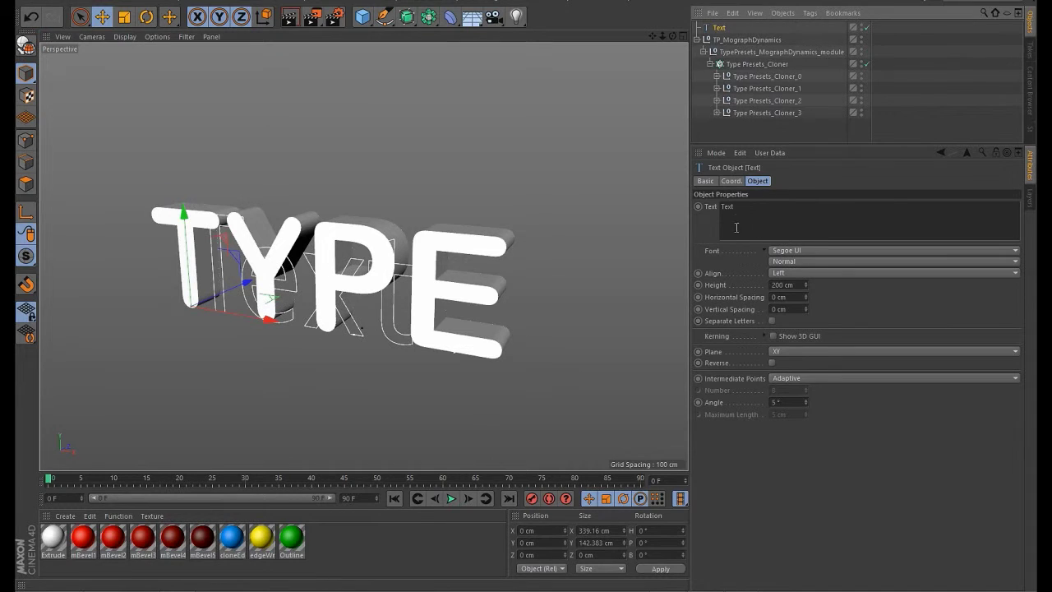
pyautogui.write('A')
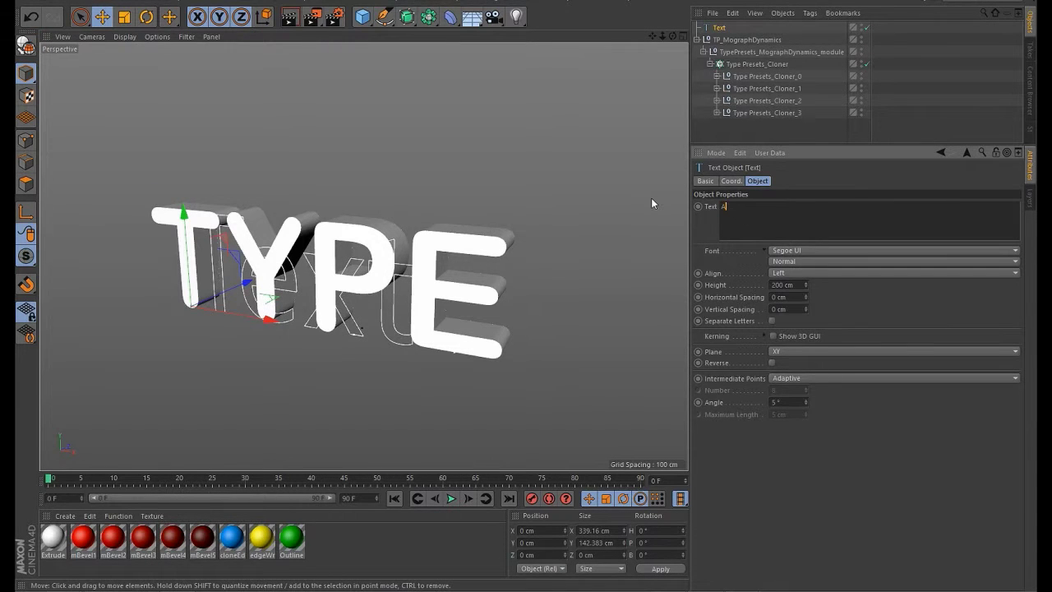
pyautogui.click(710, 128)
# - Duplicate the Text spline three times and set the copies' text to B, C and D
pyautogui.keyDown('ctrl'); pyautogui.moveTo(719, 31); pyautogui.dragTo(723, 42); pyautogui.keyUp('ctrl')
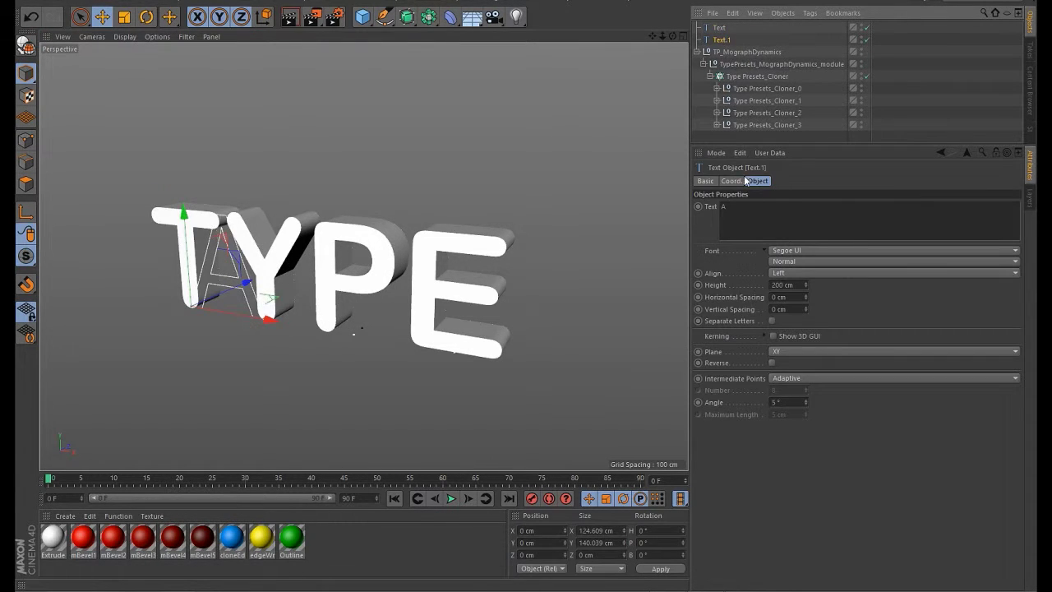
pyautogui.doubleClick(723, 206)
pyautogui.write('B')
pyautogui.keyDown('ctrl'); pyautogui.moveTo(723, 52); pyautogui.dragTo(739, 56); pyautogui.keyUp('ctrl')
pyautogui.moveTo(731, 208); pyautogui.dragTo(647, 185)
pyautogui.press('BackSpace')
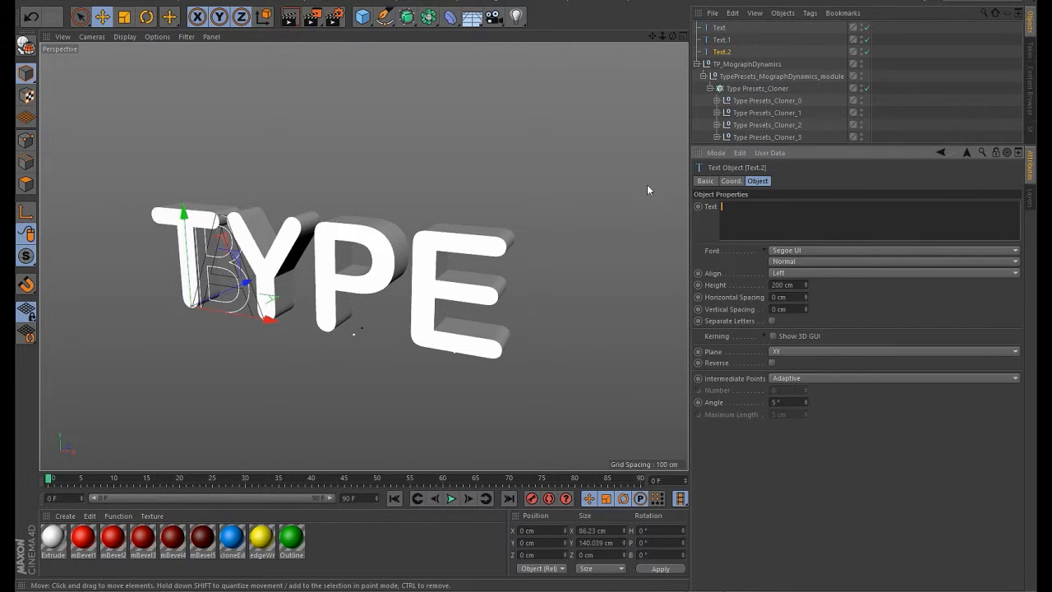
pyautogui.write('C')
pyautogui.keyDown('ctrl'); pyautogui.moveTo(726, 55); pyautogui.dragTo(734, 62); pyautogui.keyUp('ctrl')
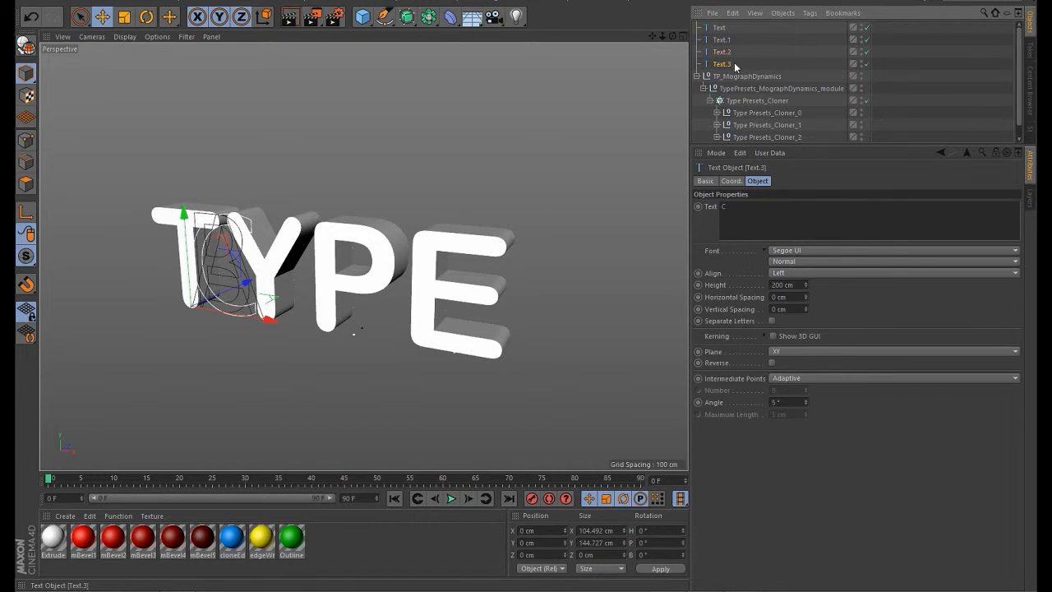
pyautogui.moveTo(727, 207); pyautogui.dragTo(658, 184)
pyautogui.write('D')
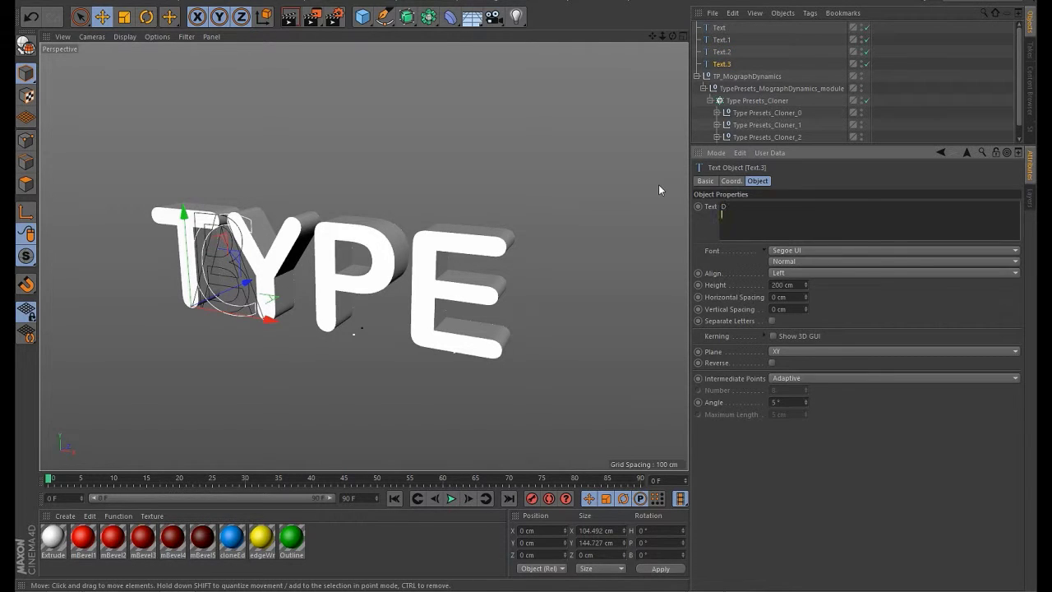
pyautogui.click(897, 109)
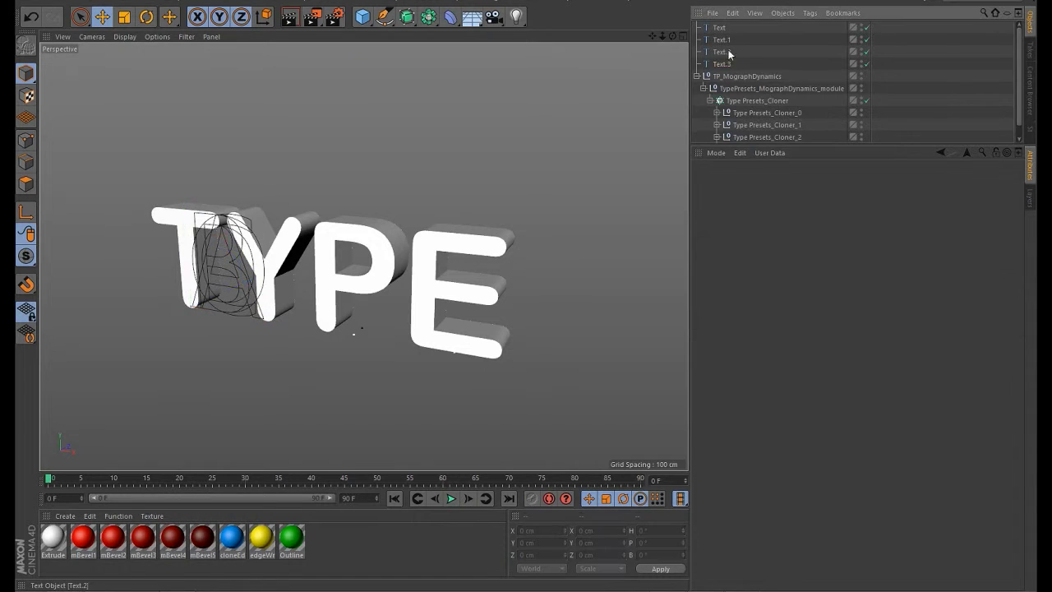
# - Set the font of all four Text splines to Shumi
pyautogui.click(724, 64)
pyautogui.keyDown('shift'); pyautogui.click(720, 28); pyautogui.keyUp('shift')
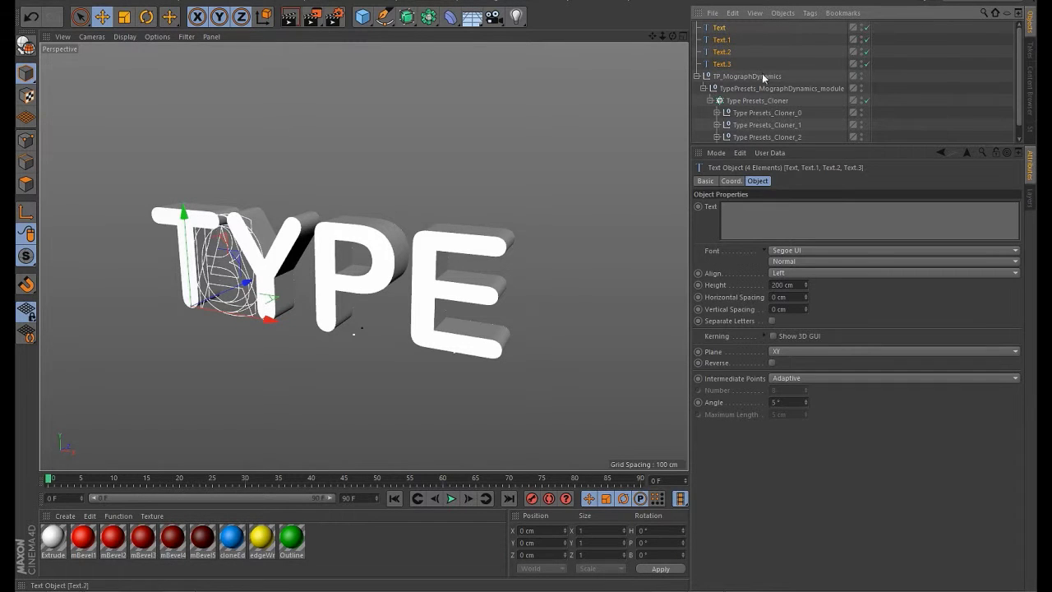
pyautogui.click(802, 251)
pyautogui.click(824, 242)
pyautogui.click(797, 253)
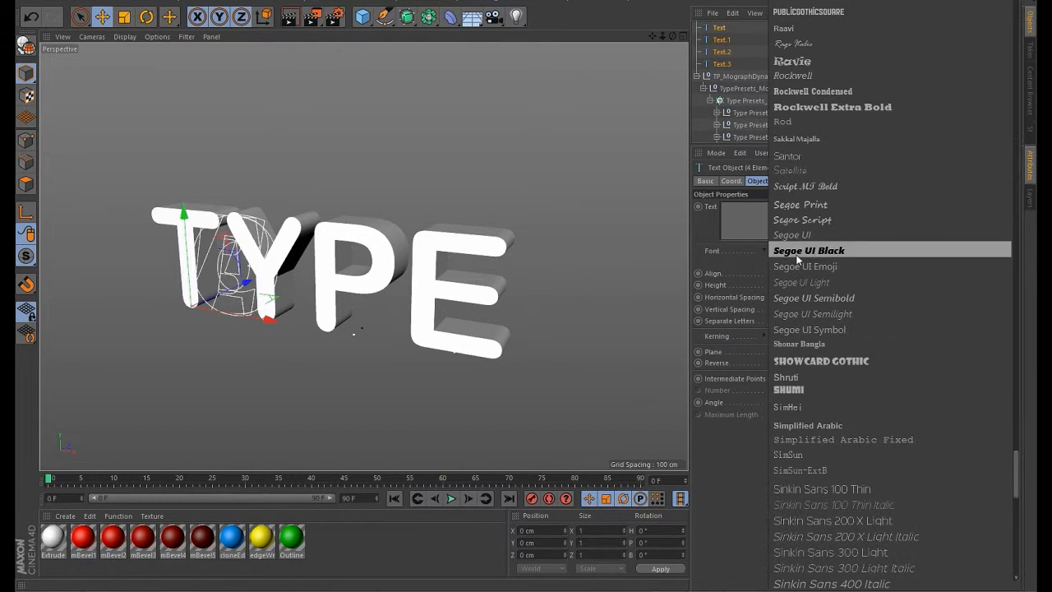
pyautogui.click(821, 390)
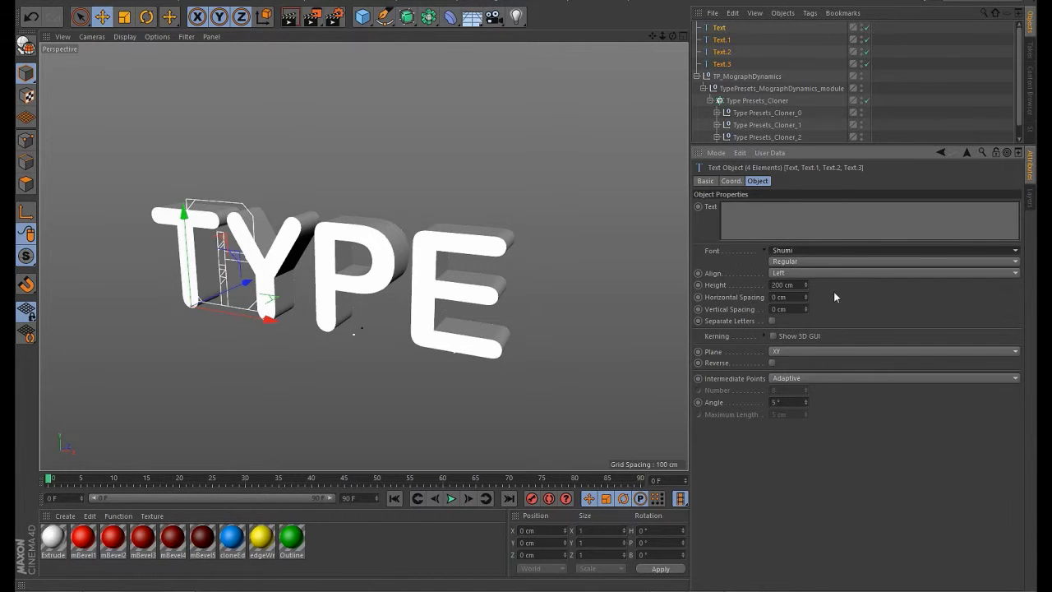
# - Lock the attributes on TypePresets_MographDynamics_module and add the four Text splines to its custom Splines list
pyautogui.click(767, 89)
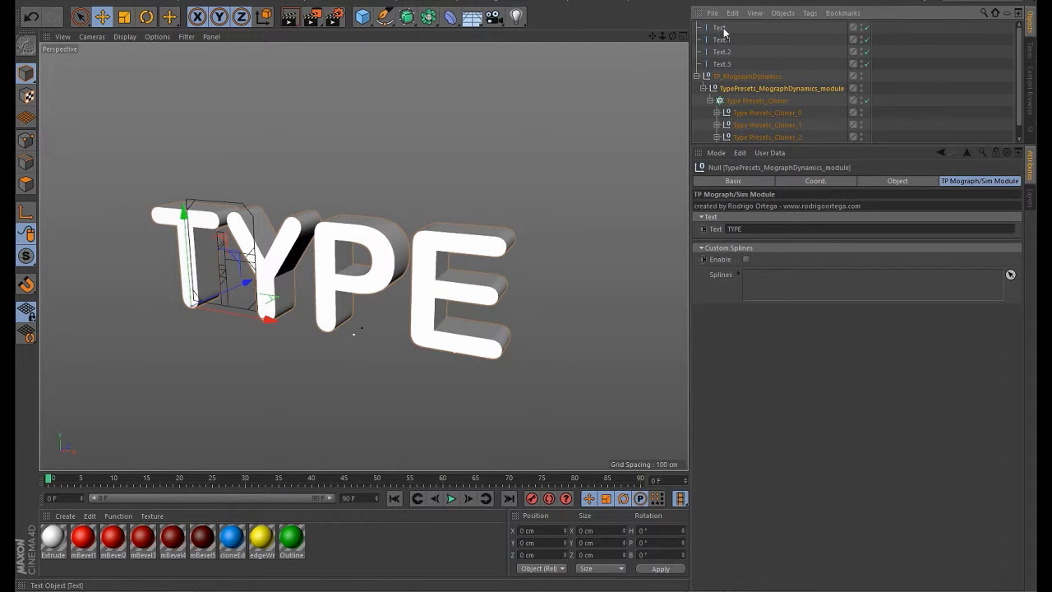
pyautogui.click(996, 154)
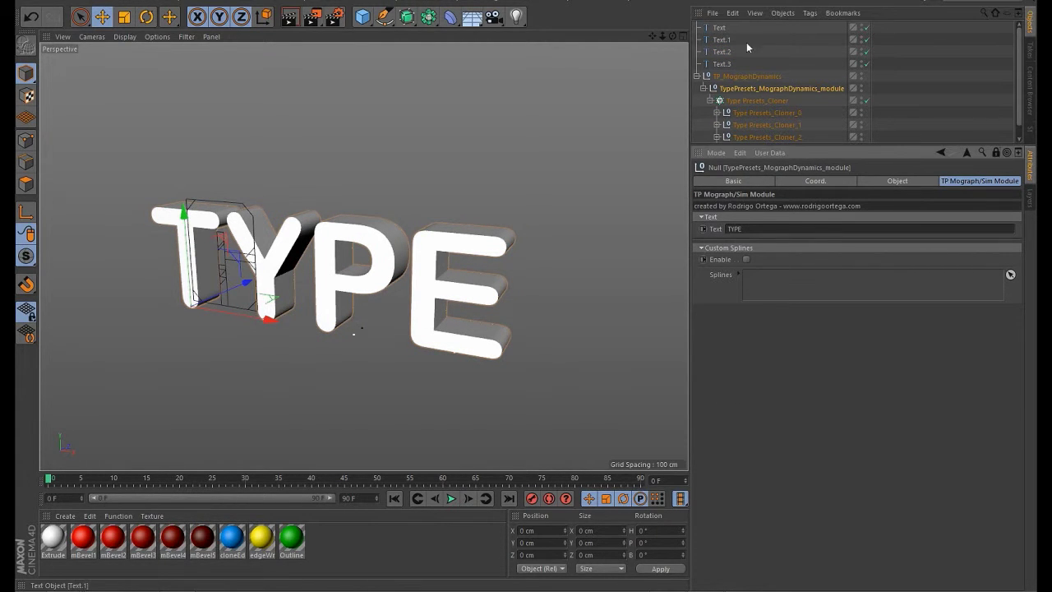
pyautogui.click(720, 29)
pyautogui.keyDown('shift'); pyautogui.click(722, 64); pyautogui.keyUp('shift')
pyautogui.moveTo(749, 249); pyautogui.dragTo(814, 287)
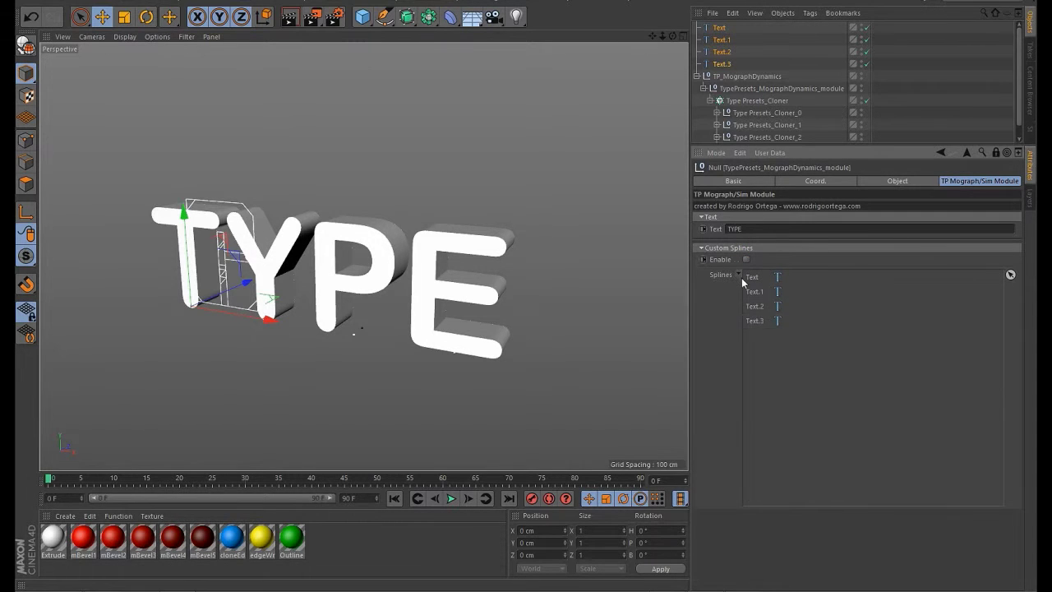
pyautogui.click(738, 274)
# - Enable Custom Splines on the module and inspect the resulting letters from another angle
pyautogui.click(745, 259)
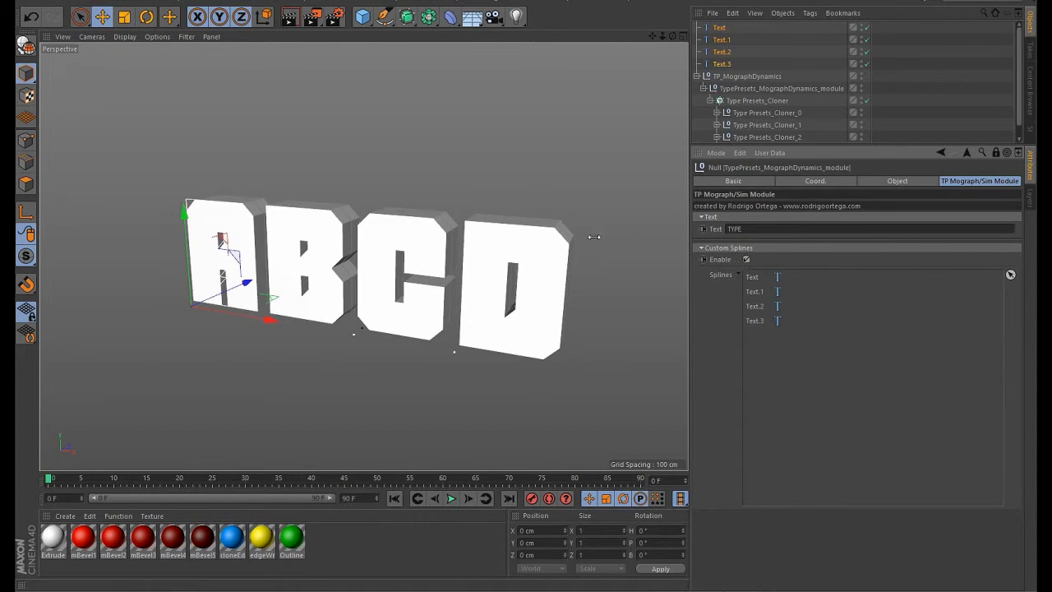
pyautogui.keyDown('alt'); pyautogui.moveTo(364, 175); pyautogui.dragTo(400, 278); pyautogui.keyUp('alt')
pyautogui.keyDown('alt'); pyautogui.moveTo(600, 265); pyautogui.dragTo(533, 267, button='middle'); pyautogui.keyUp('alt')
pyautogui.scroll(-2, 526, 266)
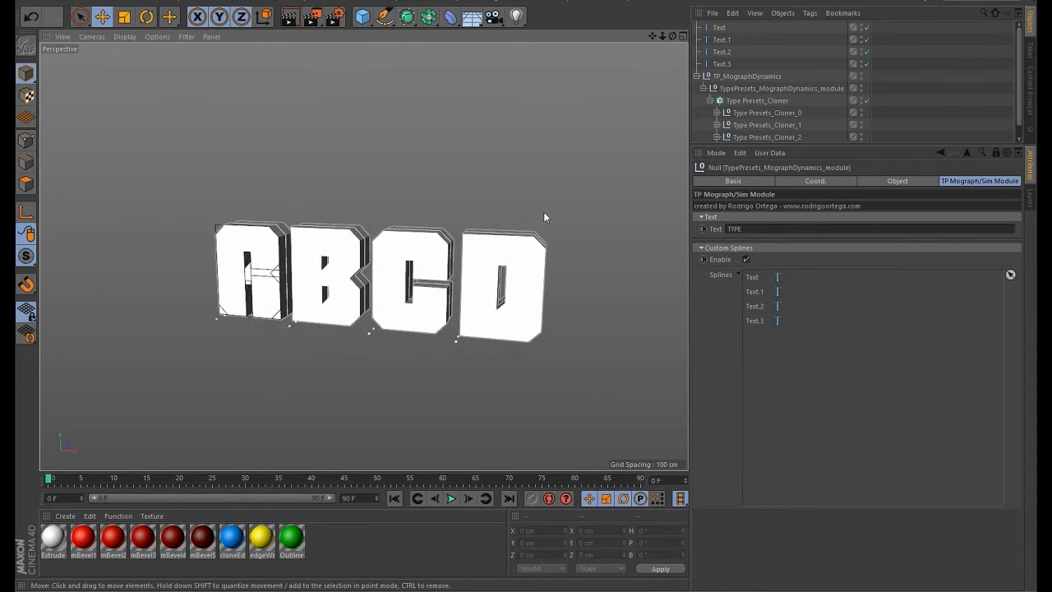
# - Unlock the attributes, select Type Presets_Cloner and set its clone Count to 8
pyautogui.click(748, 100)
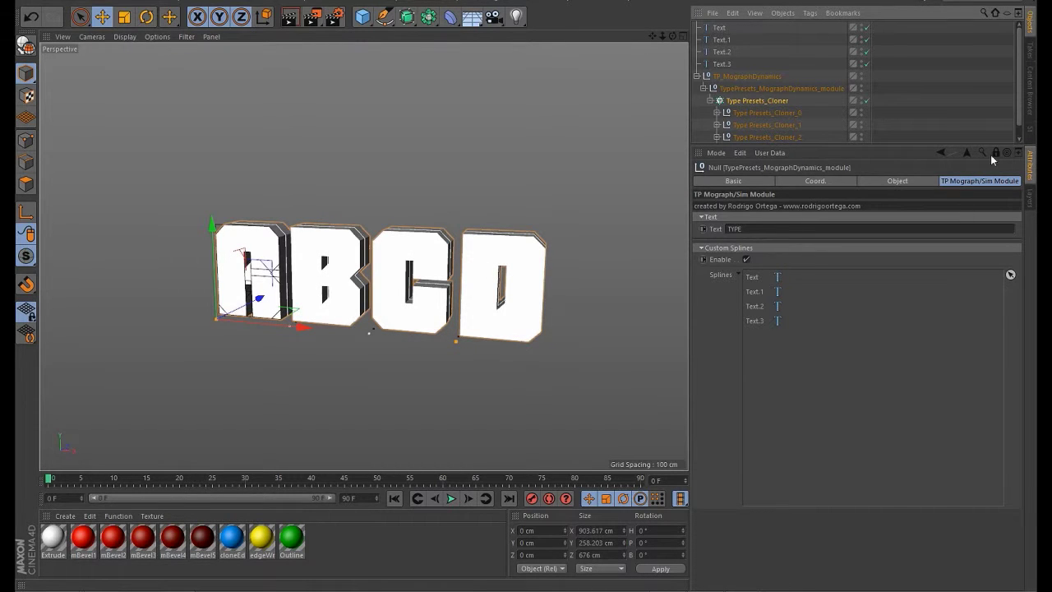
pyautogui.click(995, 153)
pyautogui.moveTo(778, 262); pyautogui.dragTo(771, 261)
pyautogui.scroll(-4, 670, 247)
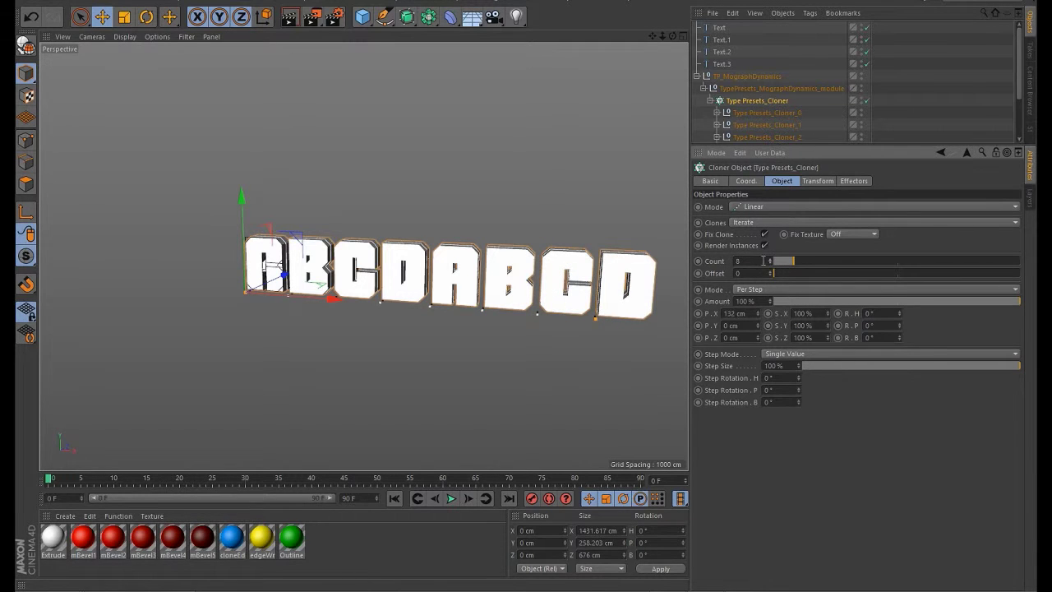
pyautogui.keyDown('alt'); pyautogui.moveTo(558, 280); pyautogui.dragTo(530, 289); pyautogui.keyUp('alt')
# - Try the Random and Blend clone distributions on Type Presets_Cloner, and return it to Iterate
pyautogui.click(759, 223)
pyautogui.click(748, 247)
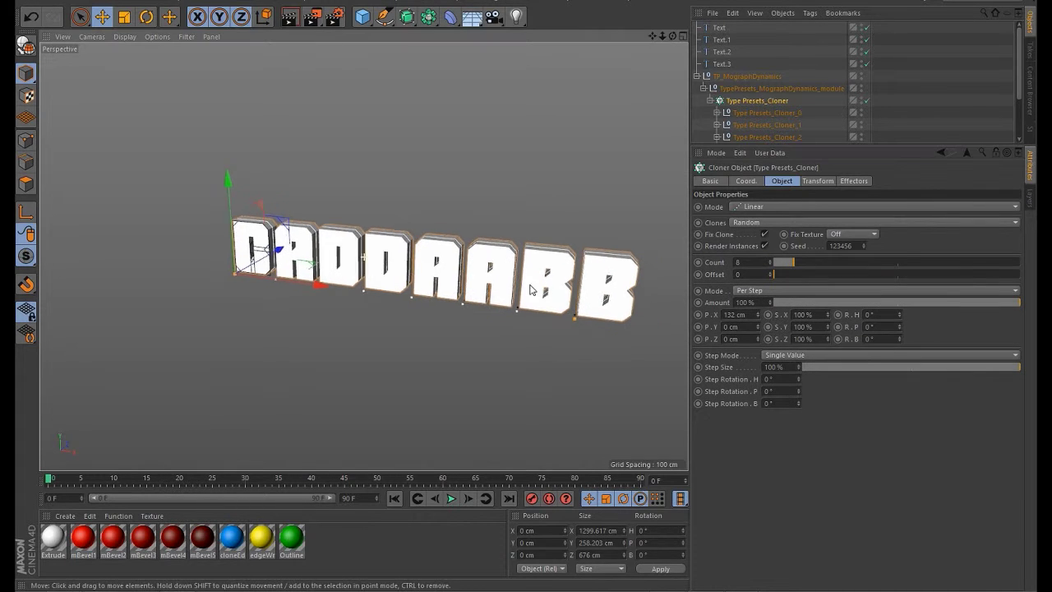
pyautogui.click(753, 224)
pyautogui.click(756, 260)
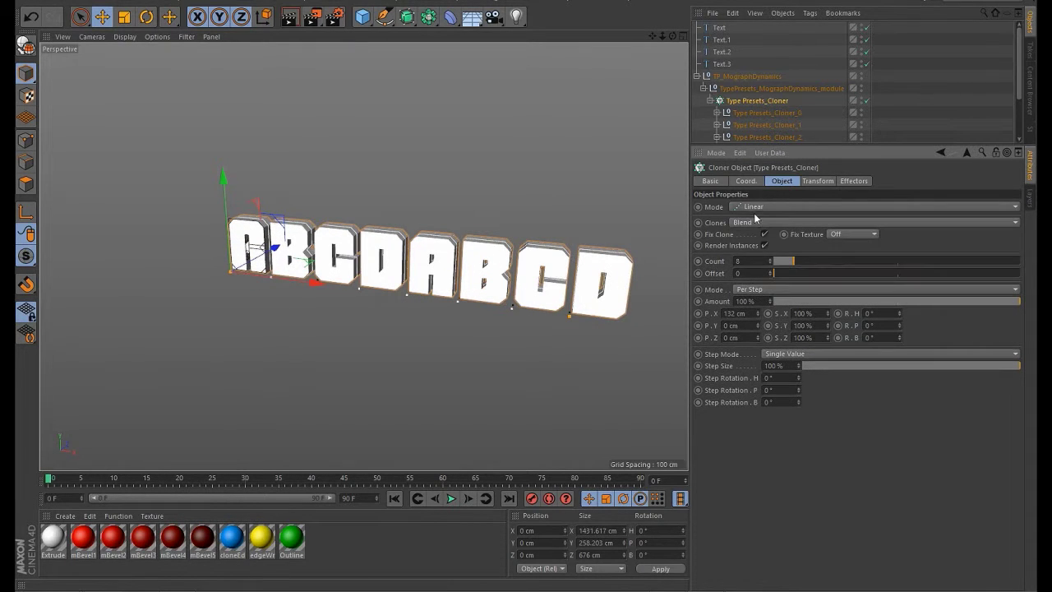
pyautogui.click(753, 223)
pyautogui.click(765, 235)
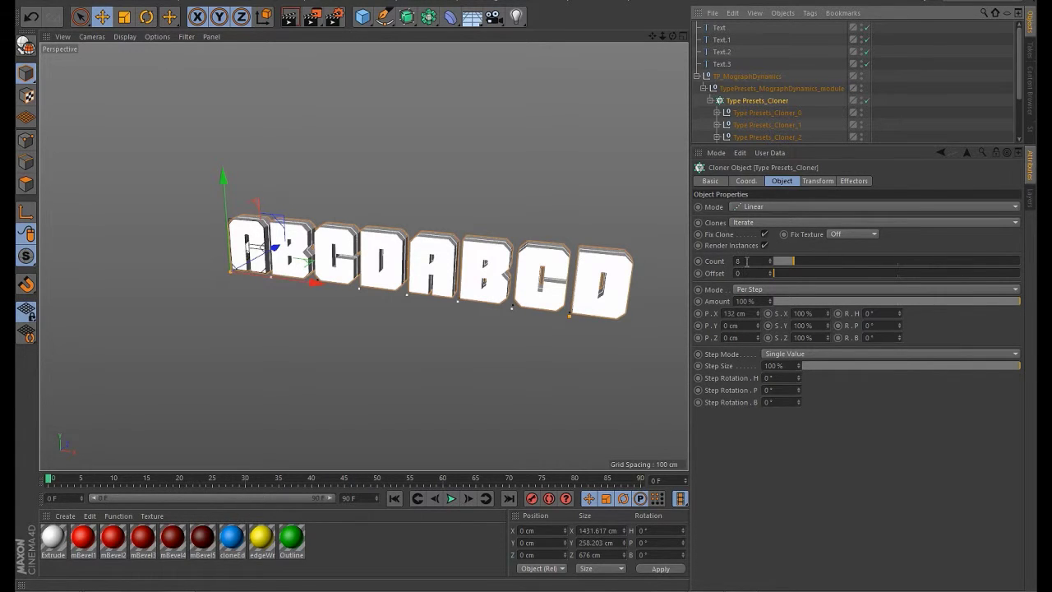
pyautogui.doubleClick(738, 261)
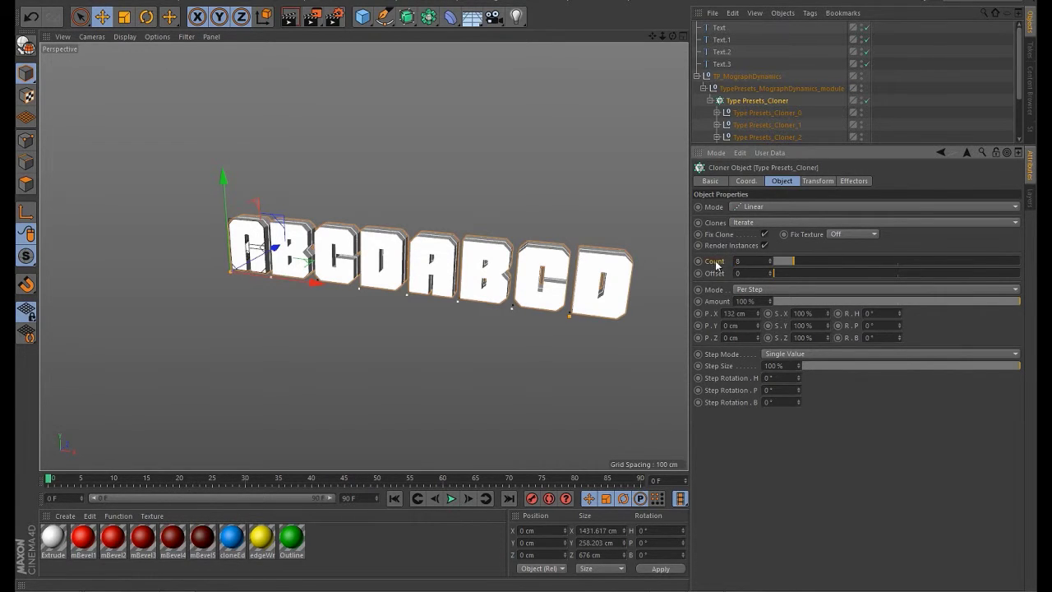
pyautogui.click(768, 88)
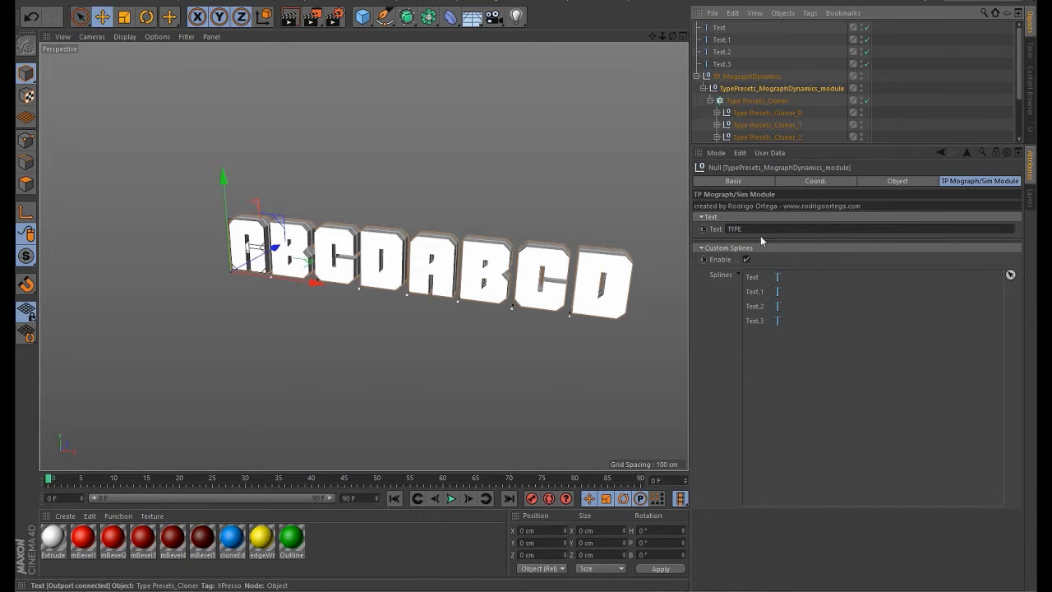
pyautogui.click(757, 101)
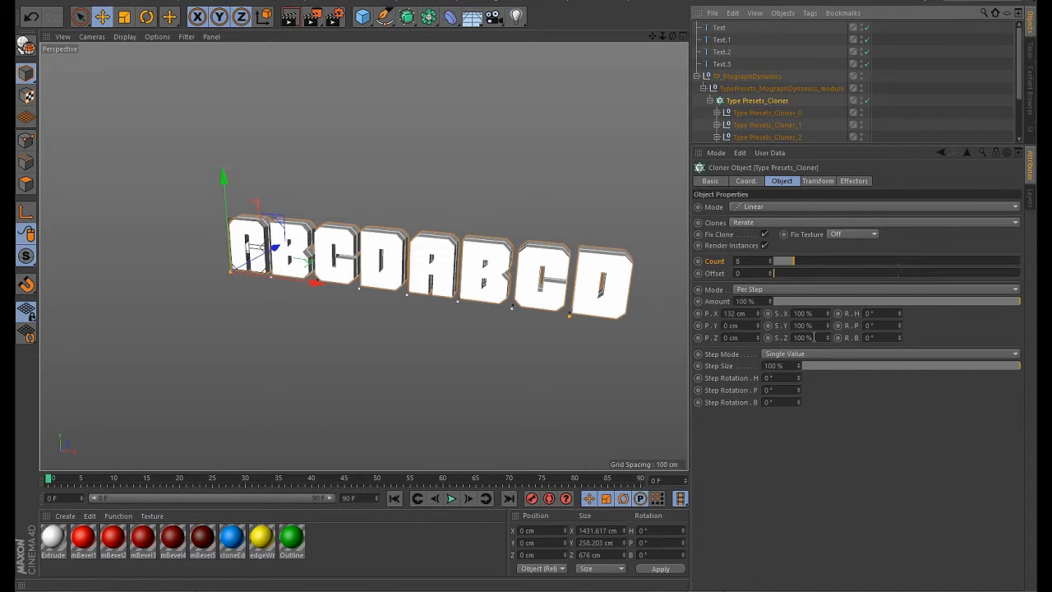
# - Try changing the cloner's per-step X scale and heading rotation, and restore them to 100% and 0°
pyautogui.moveTo(832, 314)
pyautogui.mouseDown()
pyautogui.moveTo(821, 268)
pyautogui.moveTo(822, 310)
pyautogui.mouseUp()
pyautogui.write('0')
pyautogui.press('Return')
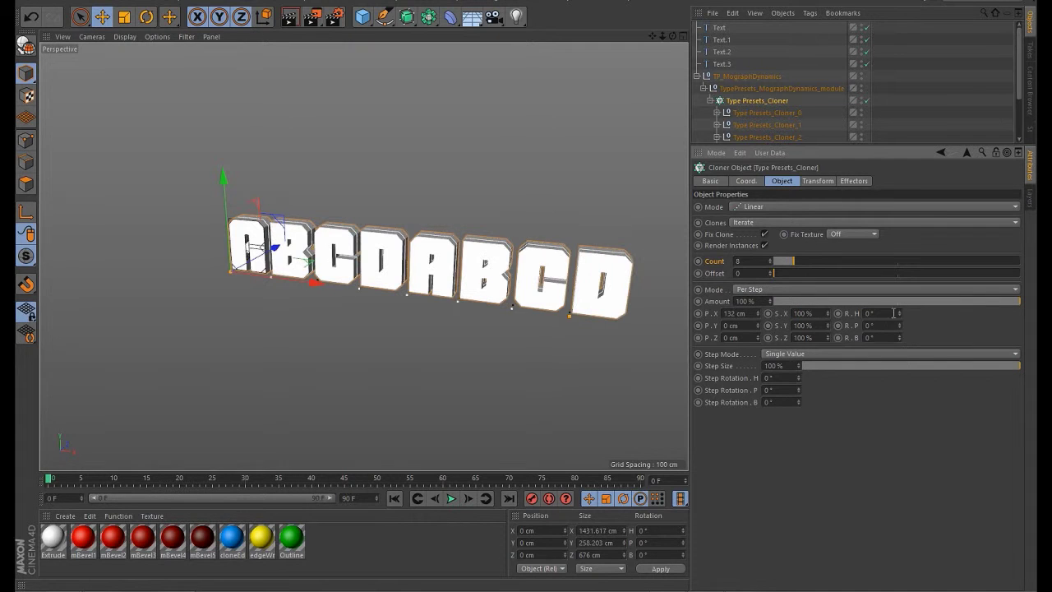
pyautogui.moveTo(902, 300)
pyautogui.mouseDown()
pyautogui.moveTo(899, 277)
pyautogui.moveTo(904, 291)
pyautogui.mouseUp()
pyautogui.write('0')
pyautogui.press('Return')
# - Try a heading Step Rotation of about 11° on the cloner, and reset it to 0°
pyautogui.moveTo(799, 378)
pyautogui.mouseDown()
pyautogui.moveTo(771, 291)
pyautogui.moveTo(813, 440)
pyautogui.moveTo(791, 367)
pyautogui.mouseUp()
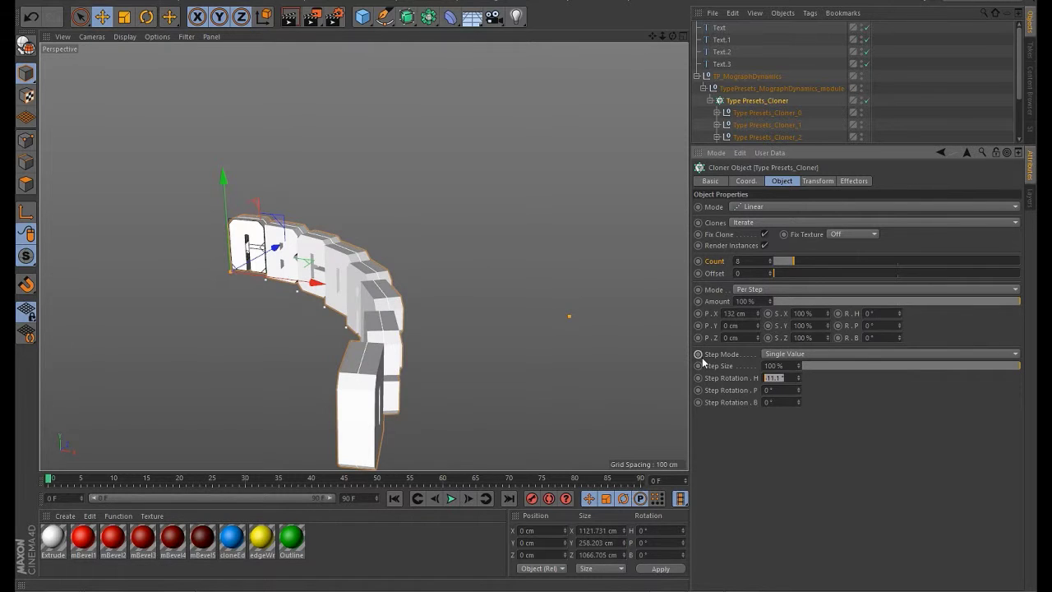
pyautogui.write('0')
pyautogui.press('Return')
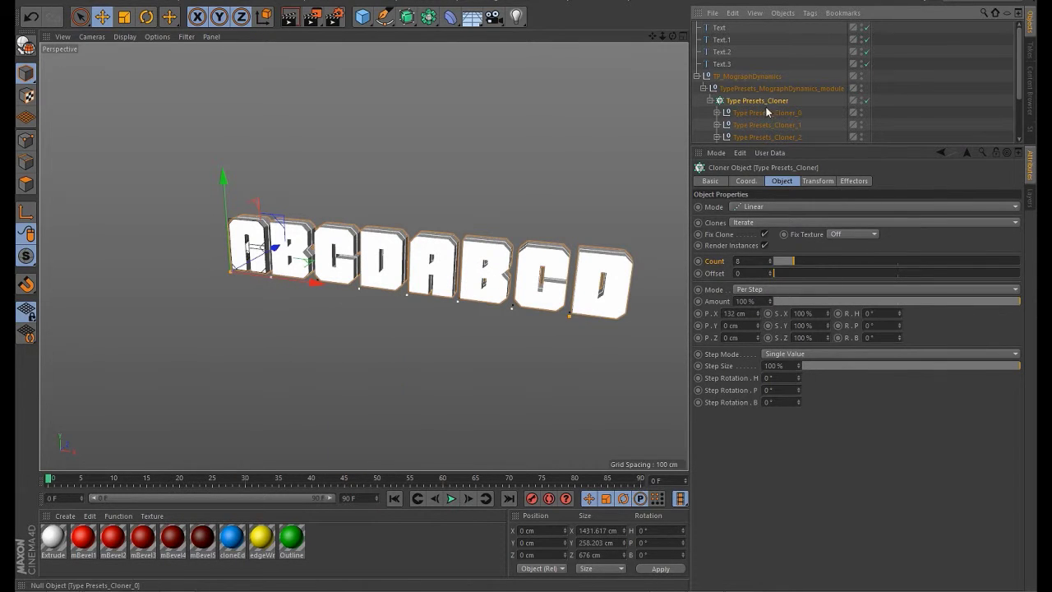
pyautogui.click(818, 181)
pyautogui.click(853, 181)
pyautogui.click(783, 181)
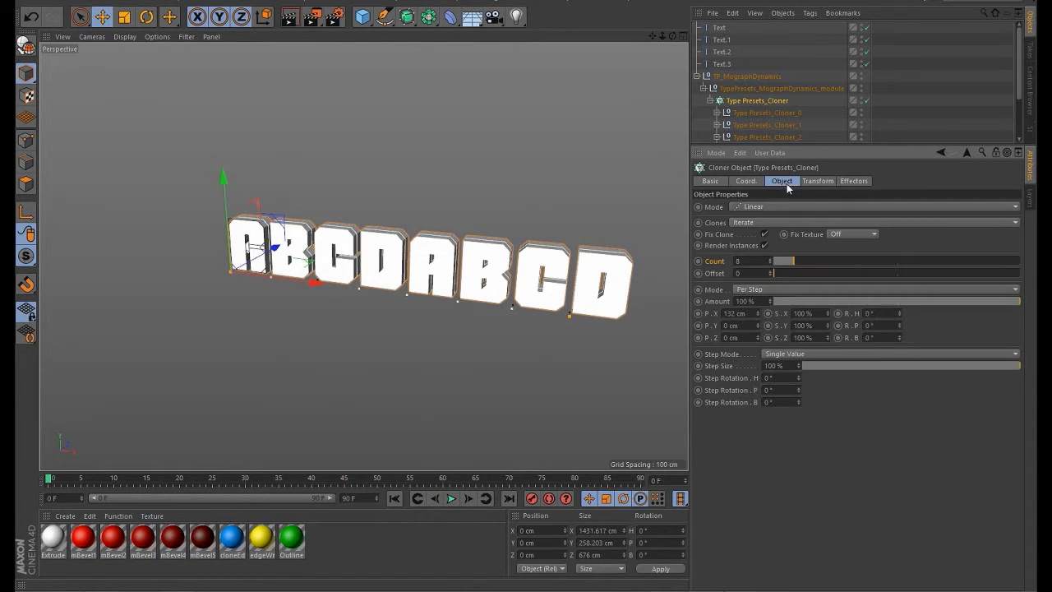
pyautogui.click(854, 182)
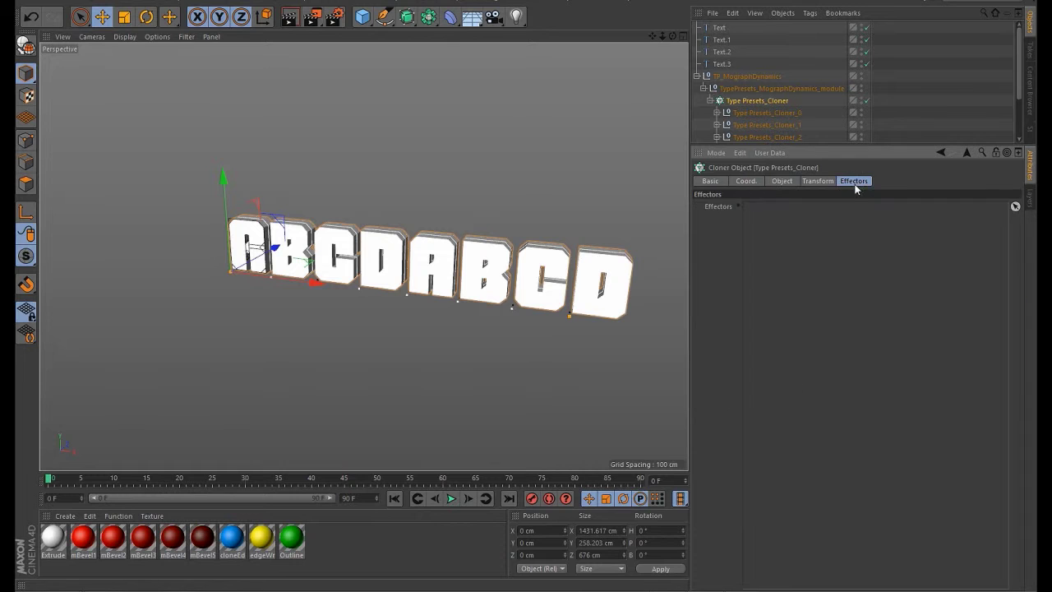
# - Set the clone Count of Type Presets_Cloner to 4
pyautogui.click(790, 180)
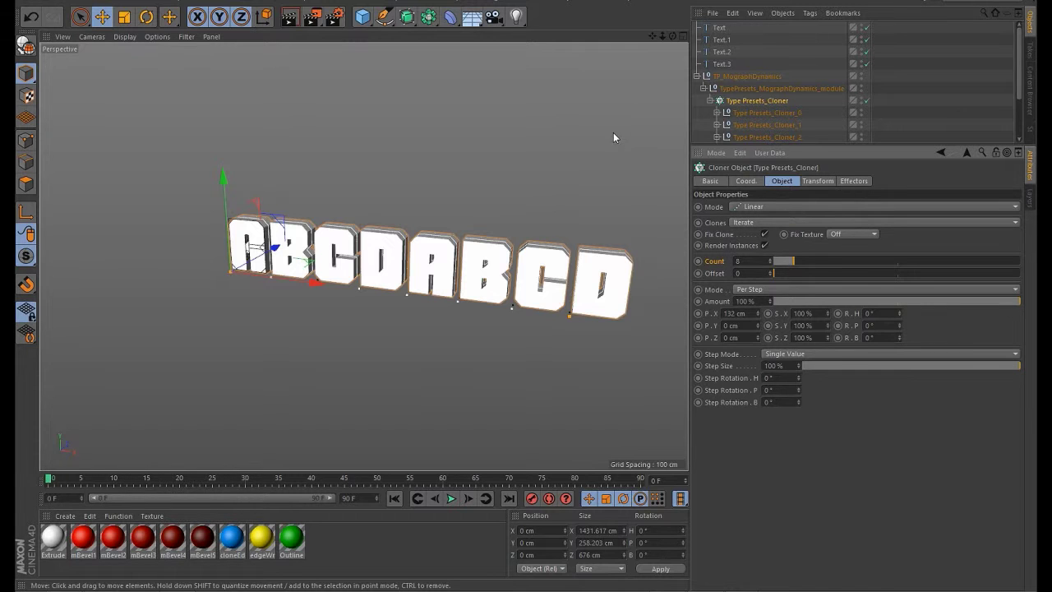
pyautogui.keyDown('alt'); pyautogui.moveTo(414, 240); pyautogui.dragTo(367, 237); pyautogui.keyUp('alt')
pyautogui.scroll(-2, 382, 243)
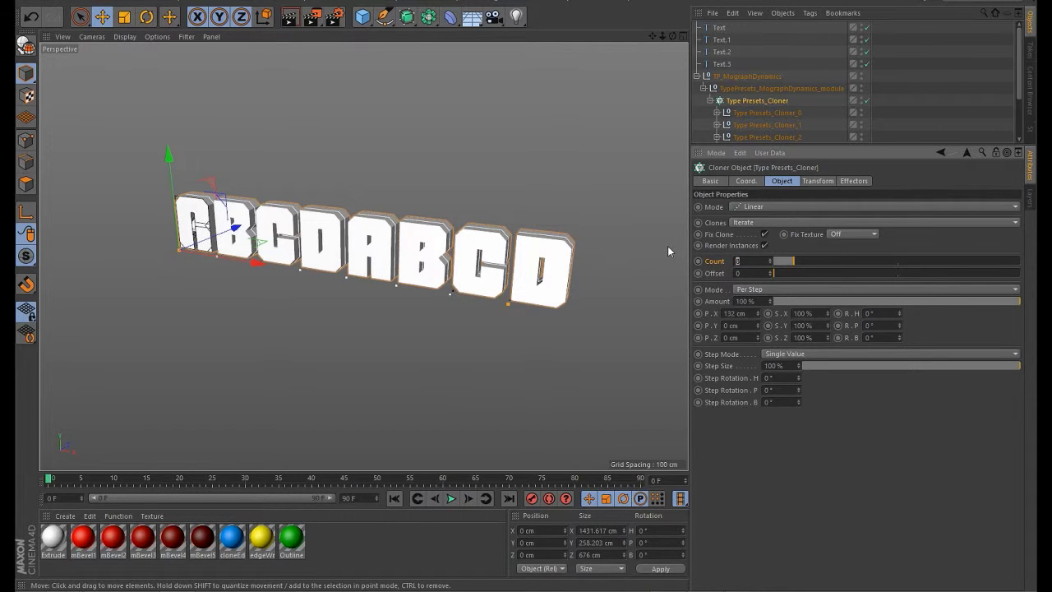
pyautogui.write('4')
pyautogui.press('Return')
# - Delete the four Text splines Text, Text.1, Text.2 and Text.3 from the scene
pyautogui.click(750, 75)
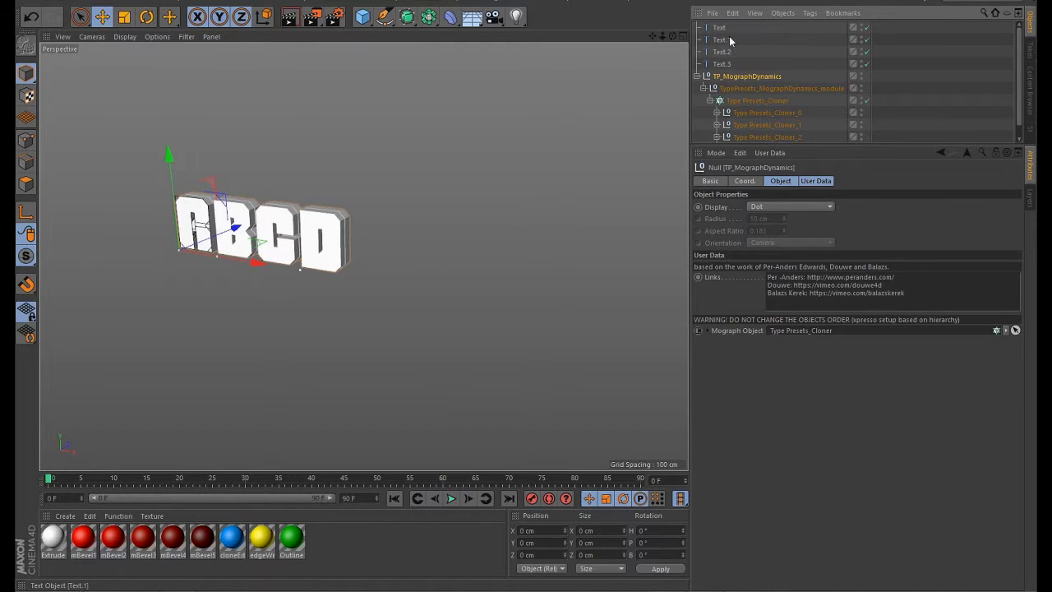
pyautogui.click(722, 65)
pyautogui.keyDown('shift'); pyautogui.click(720, 29); pyautogui.keyUp('shift')
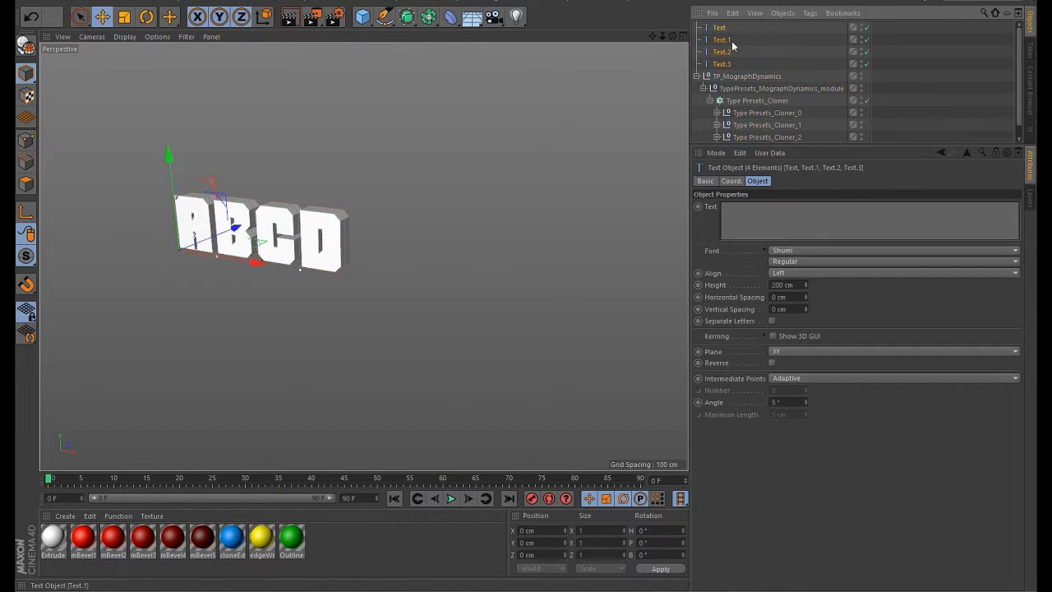
pyautogui.press('Delete')
# - Add a Flower spline and scale it down to about 145 cm across
pyautogui.click(385, 16)
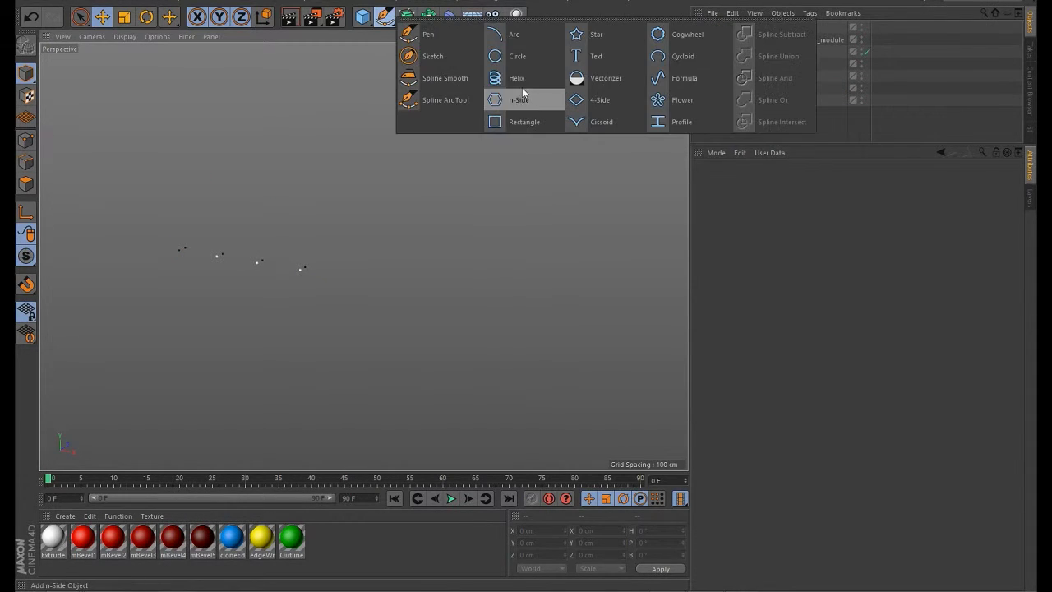
pyautogui.click(679, 99)
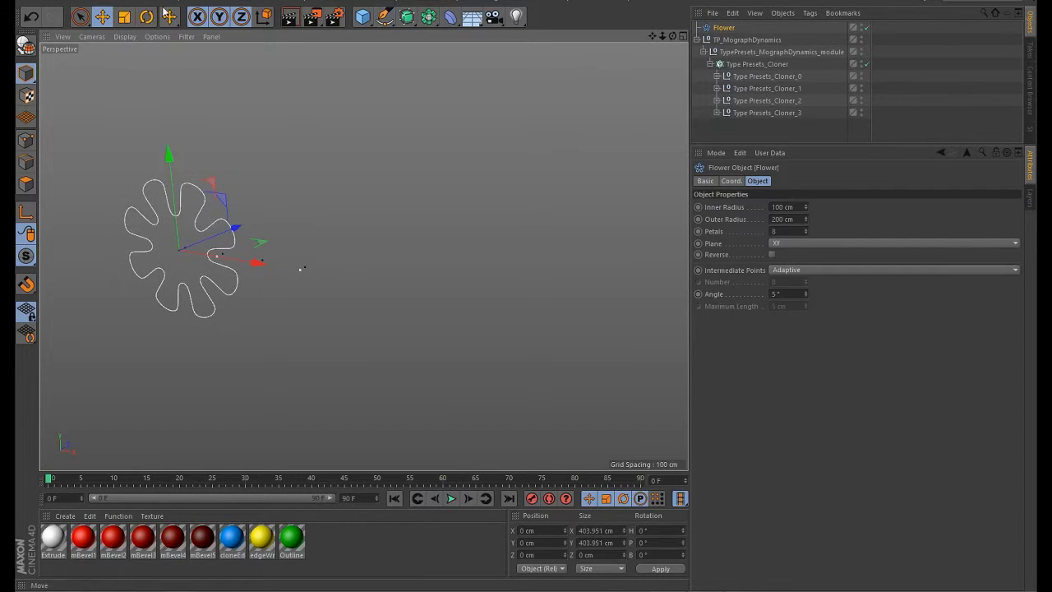
pyautogui.press('t')
pyautogui.moveTo(313, 78); pyautogui.dragTo(162, 296)
pyautogui.click(381, 1)
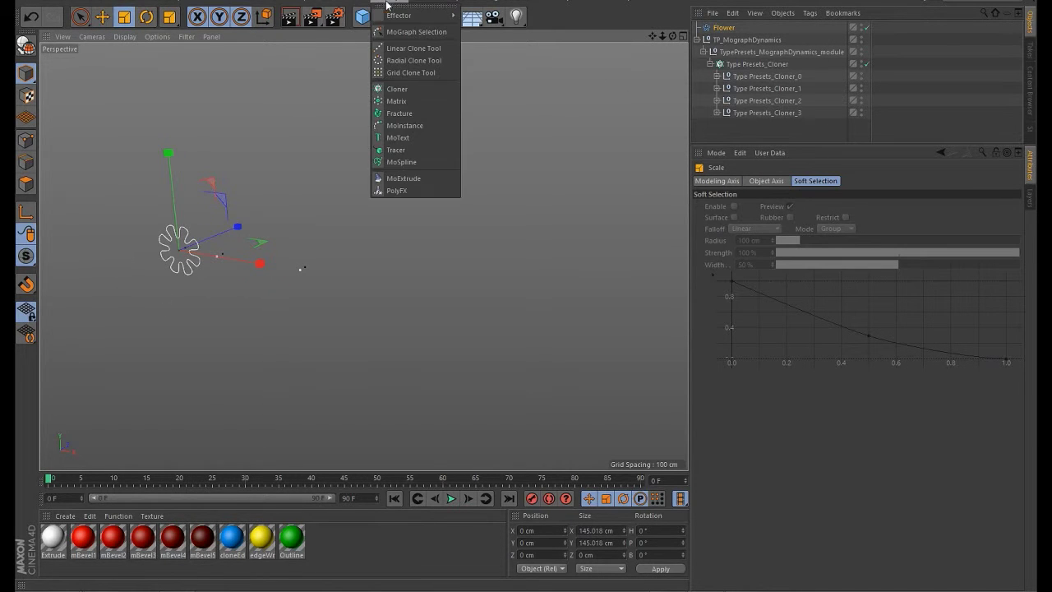
pyautogui.press('Escape')
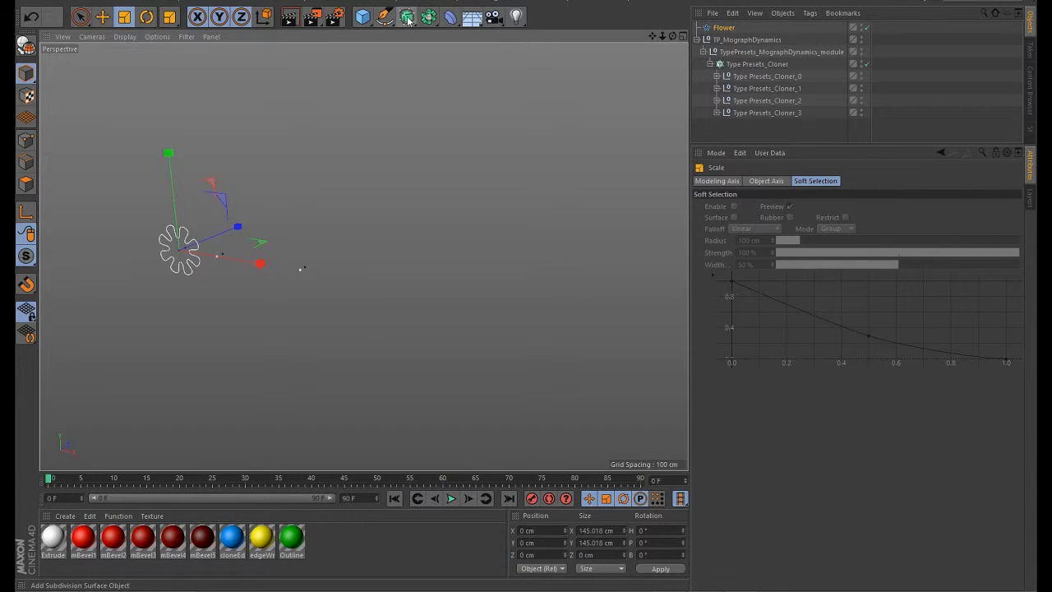
# - Add a Circle spline and scale it down to about 135 cm across
pyautogui.moveTo(406, 18)
pyautogui.mouseDown()
pyautogui.moveTo(405, 31)
pyautogui.moveTo(517, 56)
pyautogui.mouseUp()
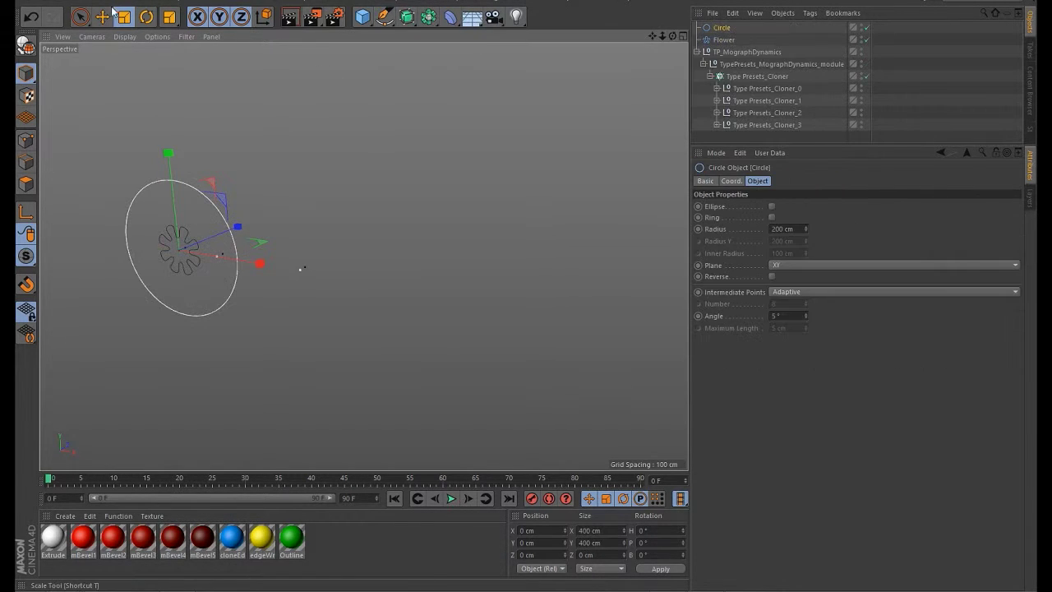
pyautogui.press('t')
pyautogui.moveTo(297, 131); pyautogui.dragTo(128, 315)
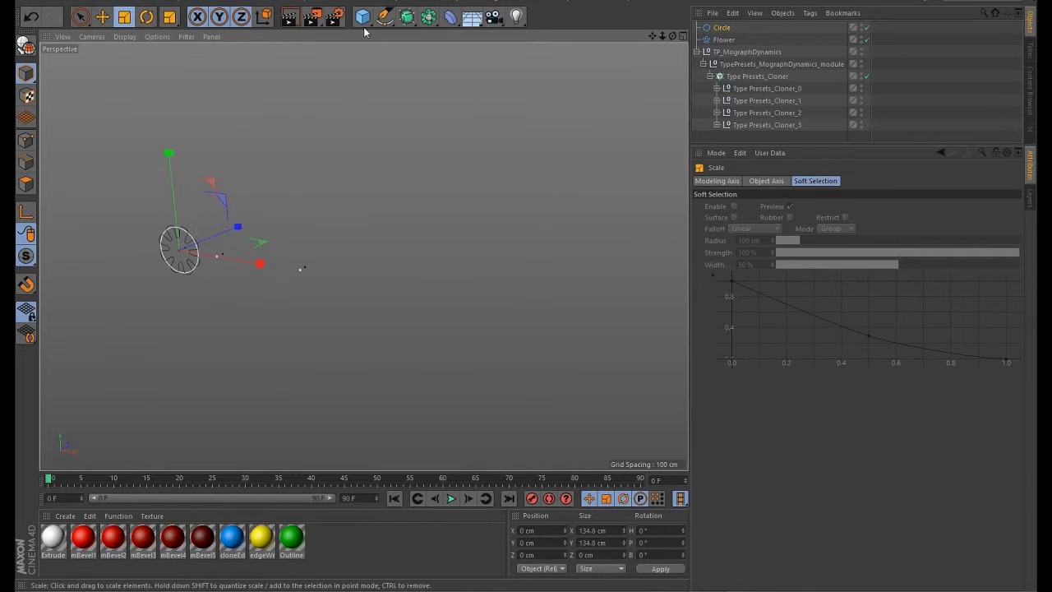
# - Add an n-Side spline and scale it down to a radius of about 62 cm
pyautogui.click(392, 2)
pyautogui.moveTo(385, 16); pyautogui.dragTo(505, 101)
pyautogui.moveTo(376, 115); pyautogui.dragTo(162, 320)
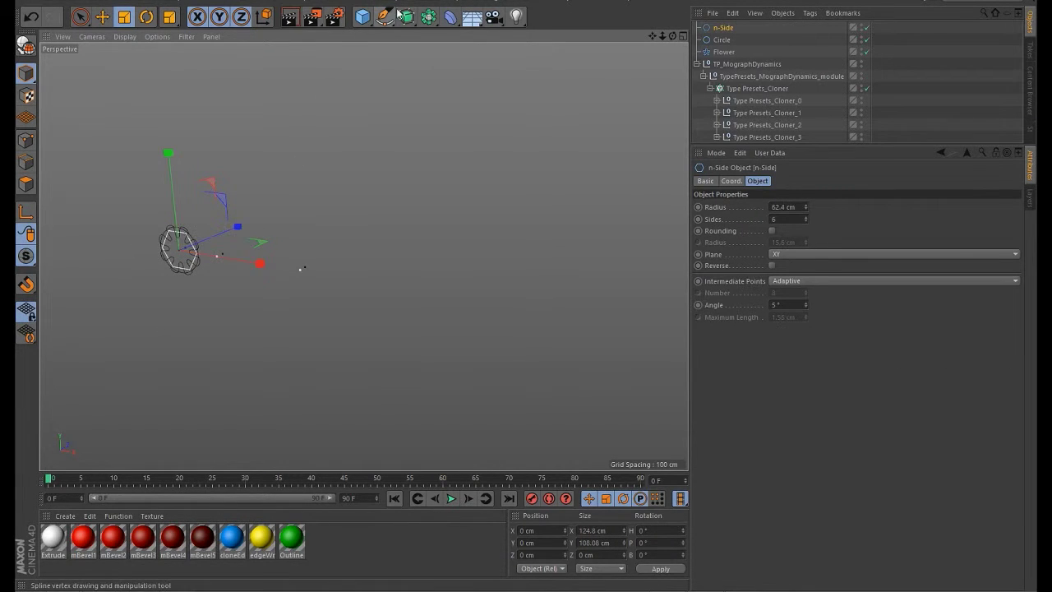
# - Add a Star spline and scale it down to an outer radius of about 79 cm
pyautogui.moveTo(385, 16); pyautogui.dragTo(599, 36)
pyautogui.moveTo(489, 98); pyautogui.dragTo(245, 283)
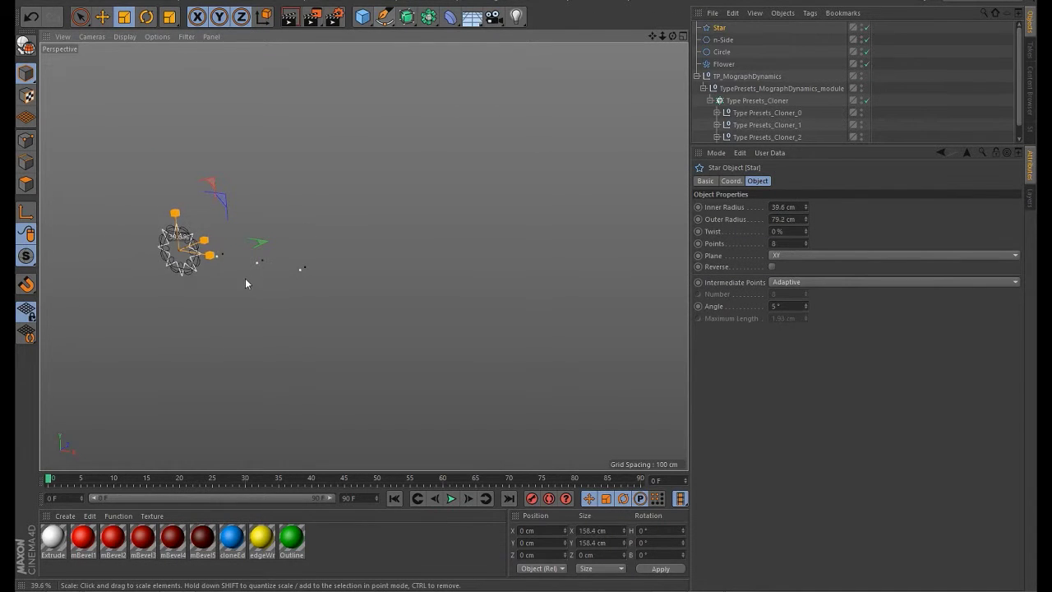
pyautogui.press('e')
# - Lock the attributes on TypePresets_MographDynamics_module and add the Star, n-Side, Circle and Flower splines to its Splines list
pyautogui.click(744, 77)
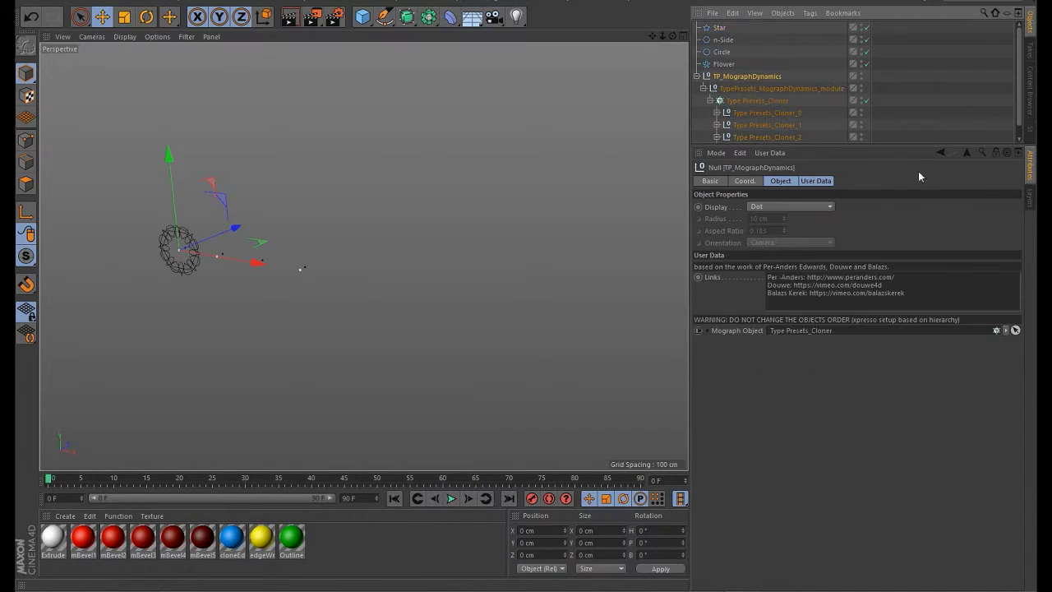
pyautogui.click(817, 182)
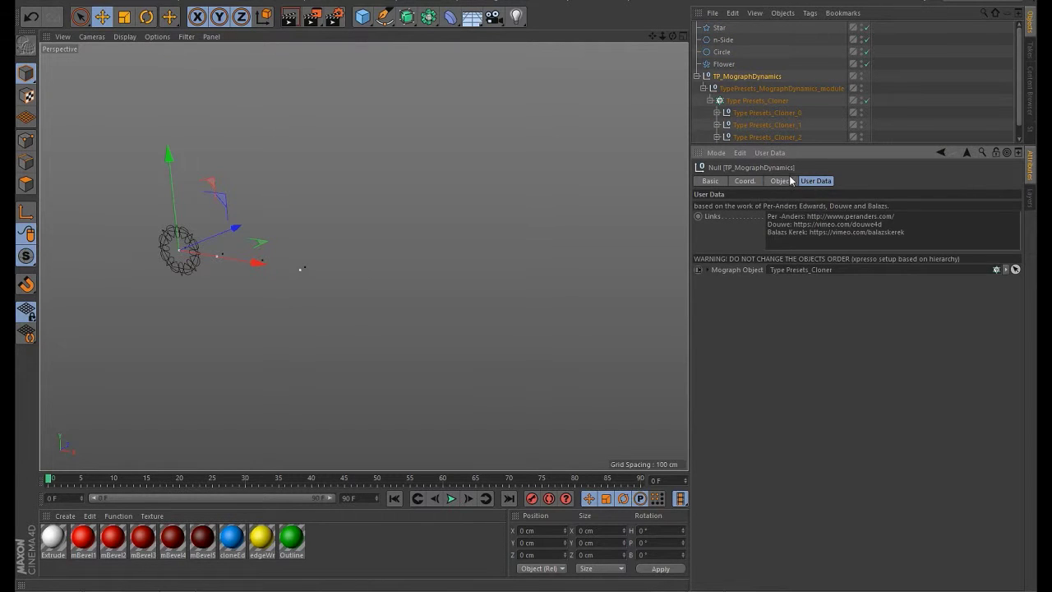
pyautogui.click(750, 89)
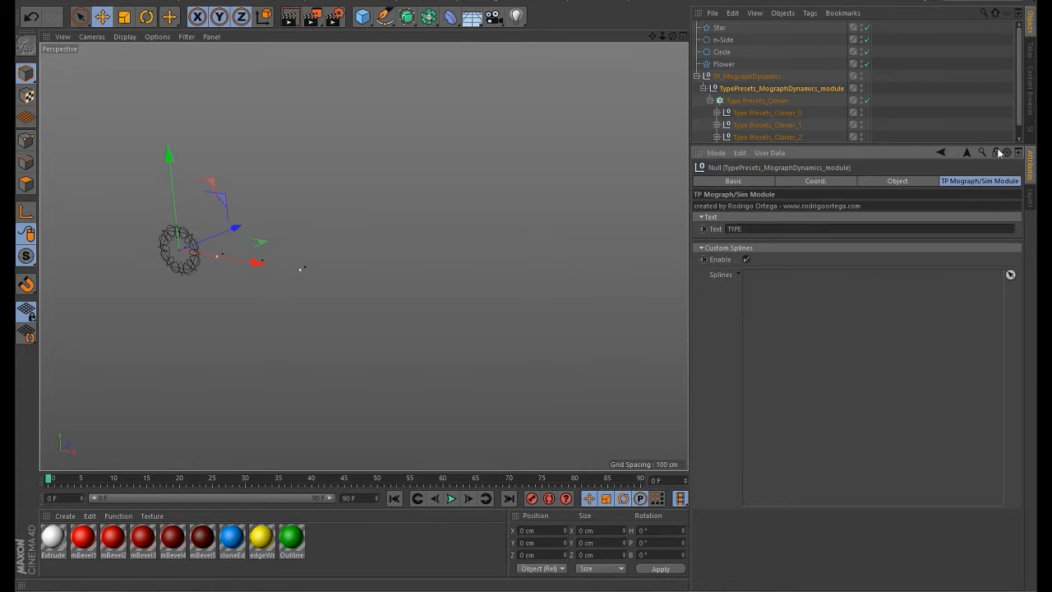
pyautogui.click(720, 27)
pyautogui.keyDown('shift'); pyautogui.click(723, 64); pyautogui.keyUp('shift')
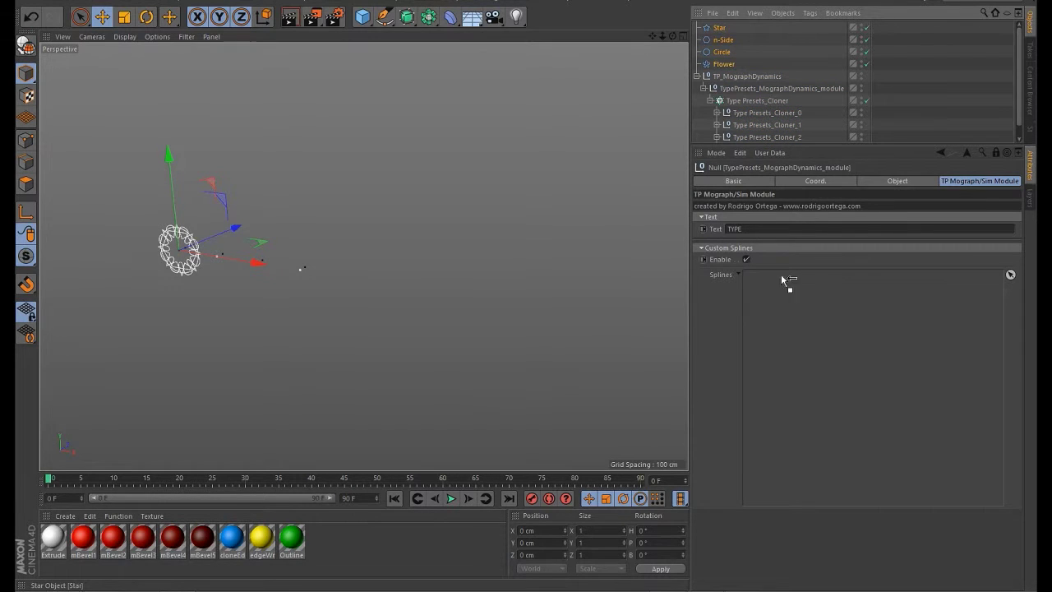
pyautogui.moveTo(782, 276); pyautogui.dragTo(874, 348)
pyautogui.click(574, 224)
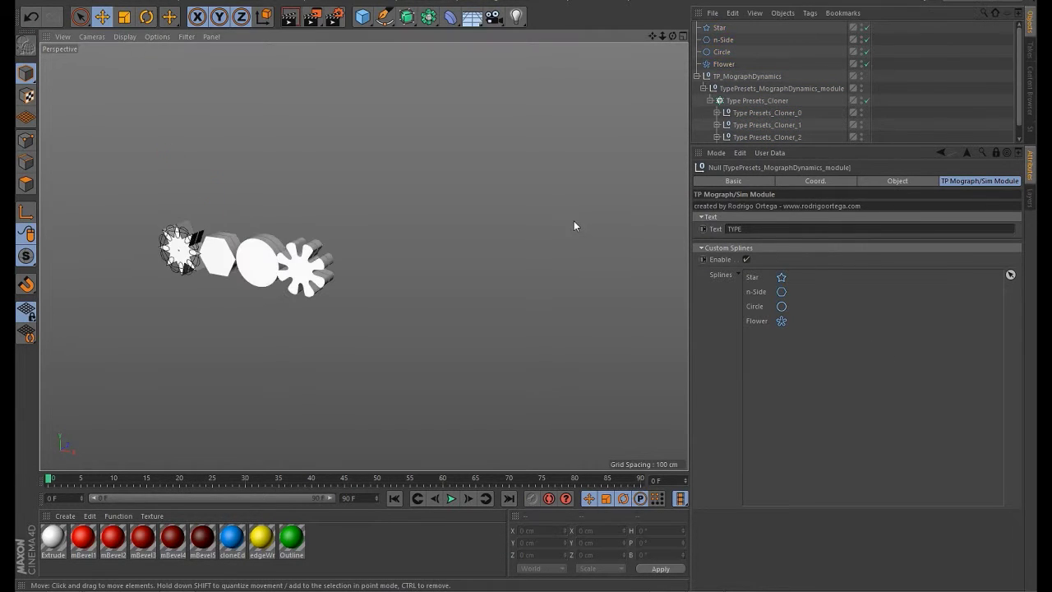
# - Hide the four source splines in the viewport and render, and inspect the cloned shapes from the front
pyautogui.click(862, 27)
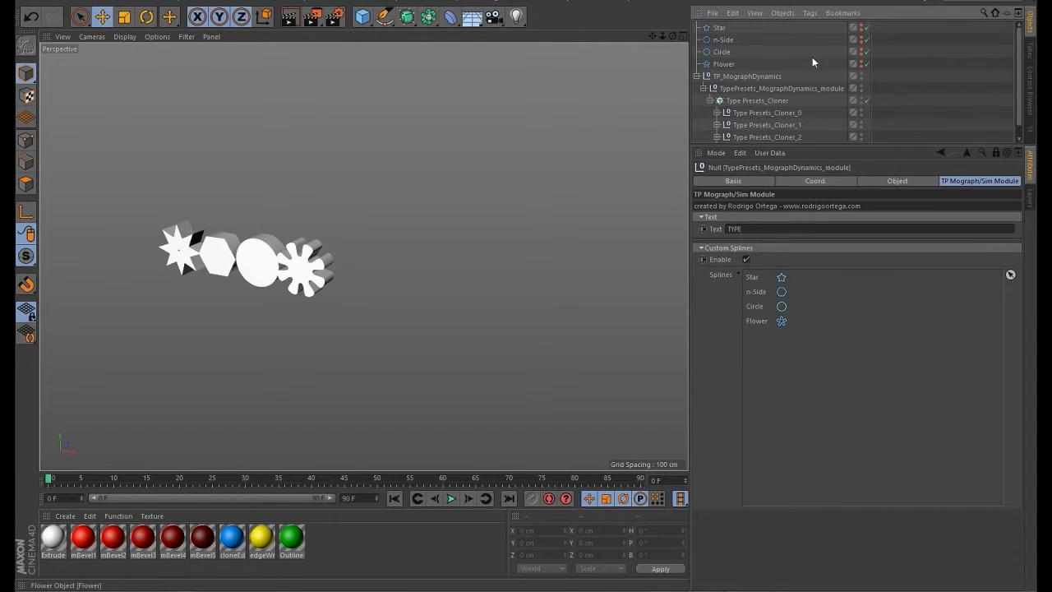
pyautogui.keyDown('alt'); pyautogui.moveTo(234, 274); pyautogui.dragTo(319, 272, button='middle'); pyautogui.keyUp('alt')
pyautogui.keyDown('alt'); pyautogui.moveTo(319, 272); pyautogui.dragTo(330, 262, button='right'); pyautogui.keyUp('alt')
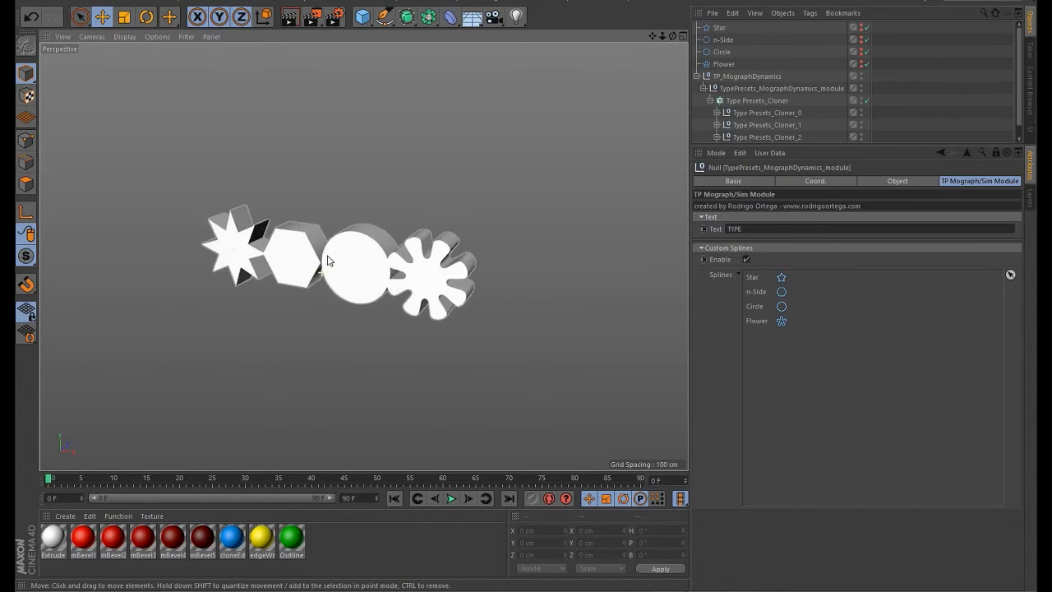
pyautogui.keyDown('alt'); pyautogui.moveTo(343, 260); pyautogui.dragTo(370, 248); pyautogui.keyUp('alt')
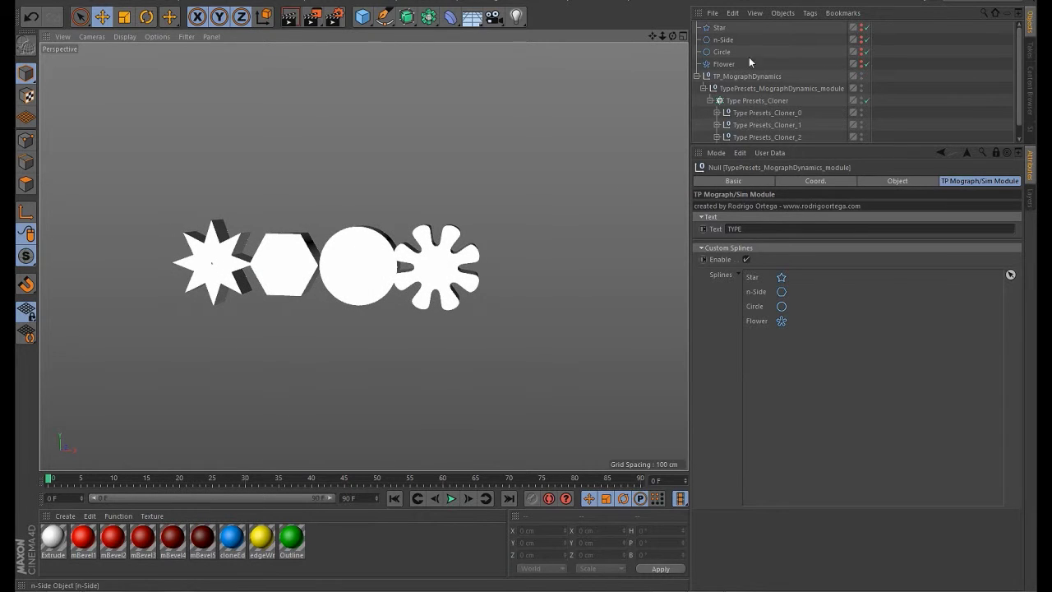
# - Unlock the attributes, show Type Presets_Cloner's settings and increase its X position step to about 164 cm
pyautogui.click(761, 100)
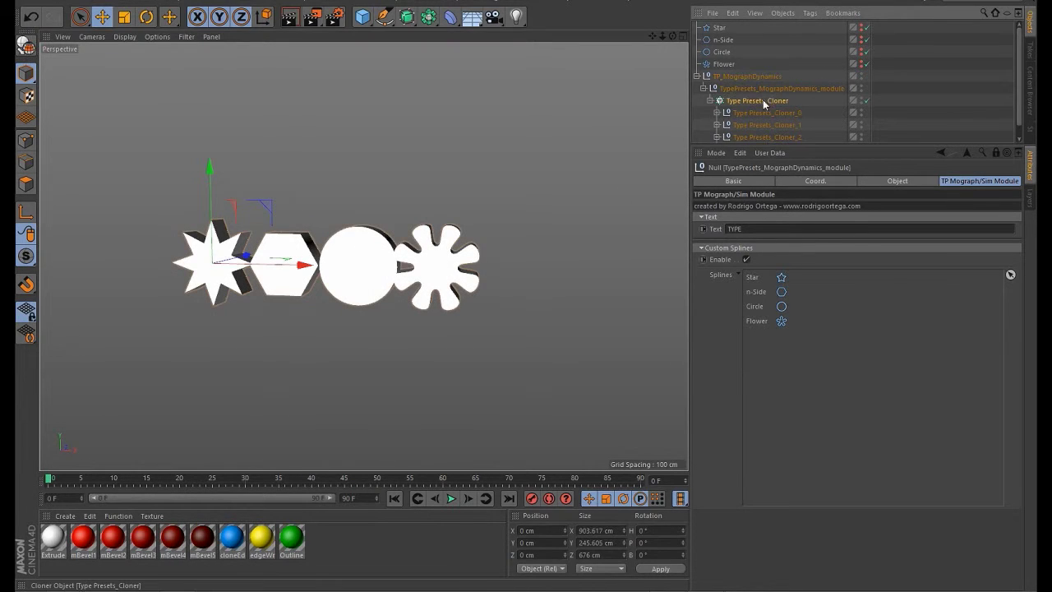
pyautogui.click(994, 153)
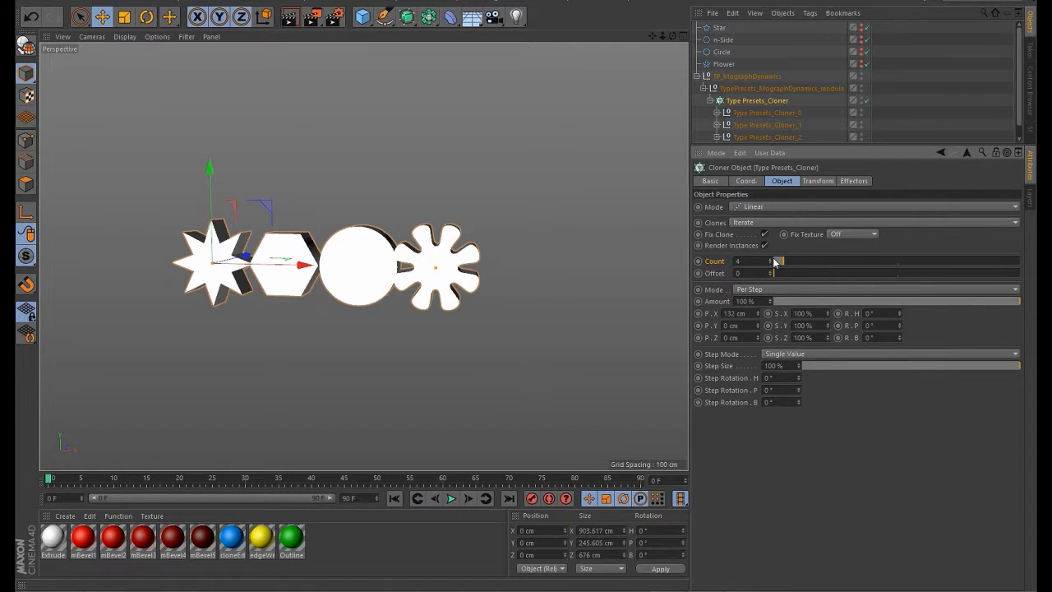
pyautogui.moveTo(773, 262); pyautogui.dragTo(771, 265)
pyautogui.moveTo(760, 313); pyautogui.dragTo(752, 277)
pyautogui.scroll(-4, 424, 251)
pyautogui.keyDown('alt'); pyautogui.moveTo(424, 251); pyautogui.dragTo(406, 264); pyautogui.keyUp('alt')
pyautogui.moveTo(406, 265)
pyautogui.keyDown('alt'); pyautogui.mouseDown(button='middle')
pyautogui.moveTo(356, 273)
pyautogui.moveTo(394, 276)
pyautogui.mouseUp(button='middle'); pyautogui.keyUp('alt')
pyautogui.scroll(1, 348, 256)
pyautogui.scroll(1, 356, 273)
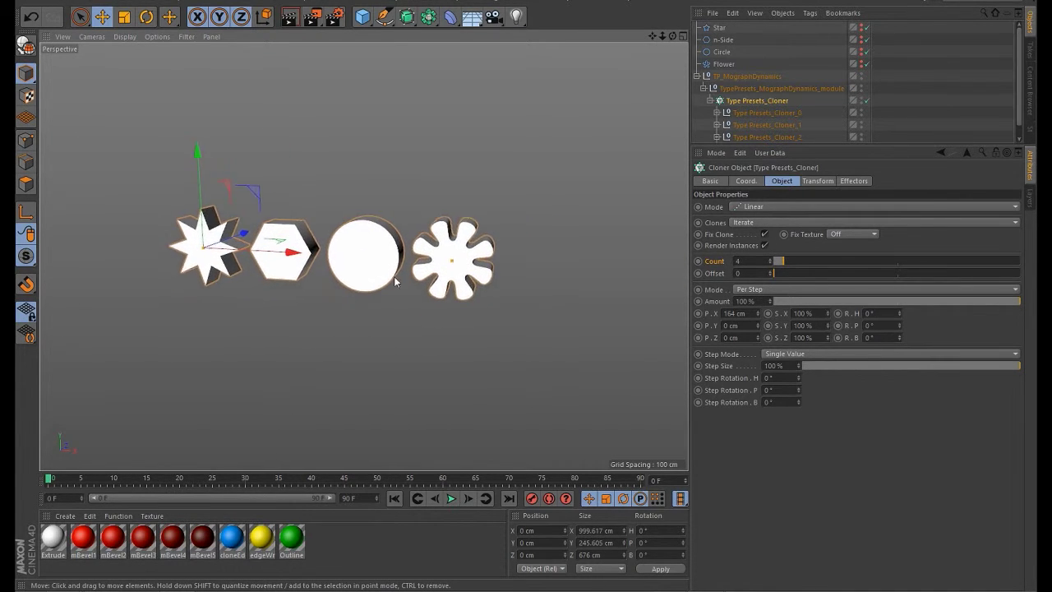
# - Add a Random effector to Type Presets_Cloner
pyautogui.click(757, 88)
pyautogui.click(753, 99)
pyautogui.click(394, 2)
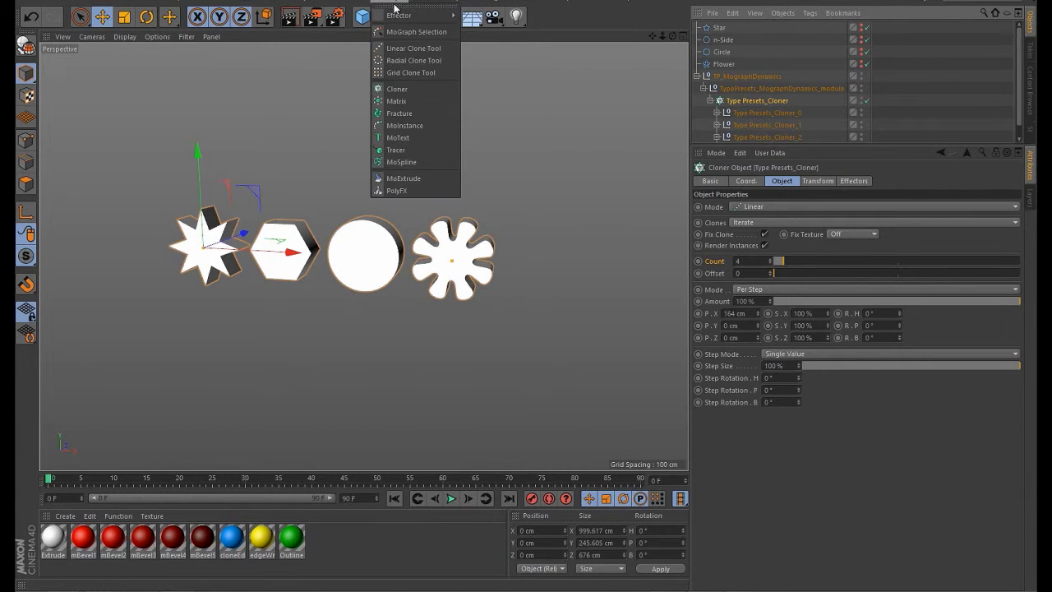
pyautogui.moveTo(413, 16)
pyautogui.moveTo(386, 2)
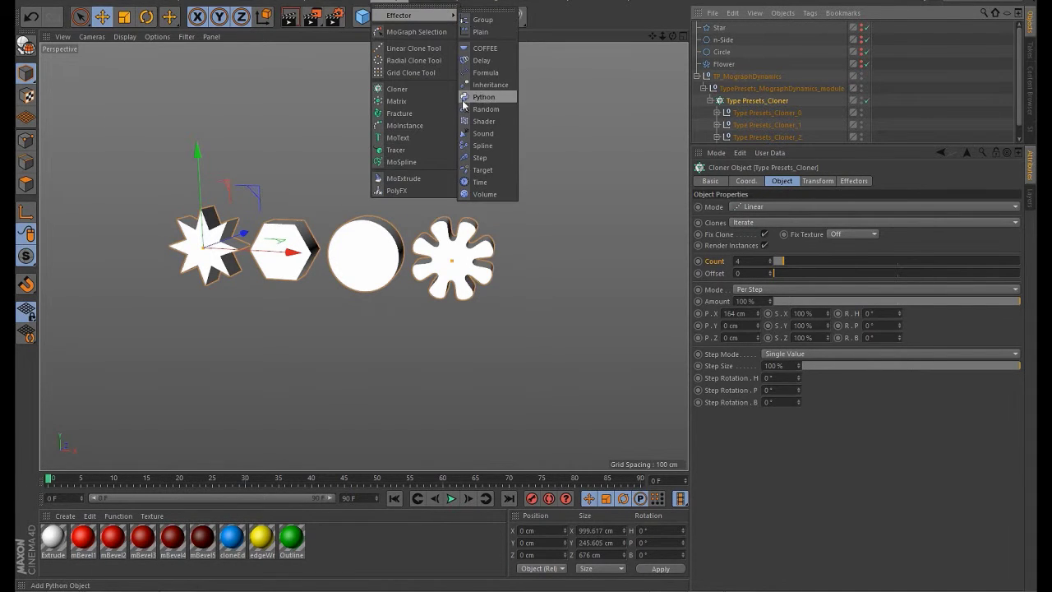
pyautogui.click(485, 110)
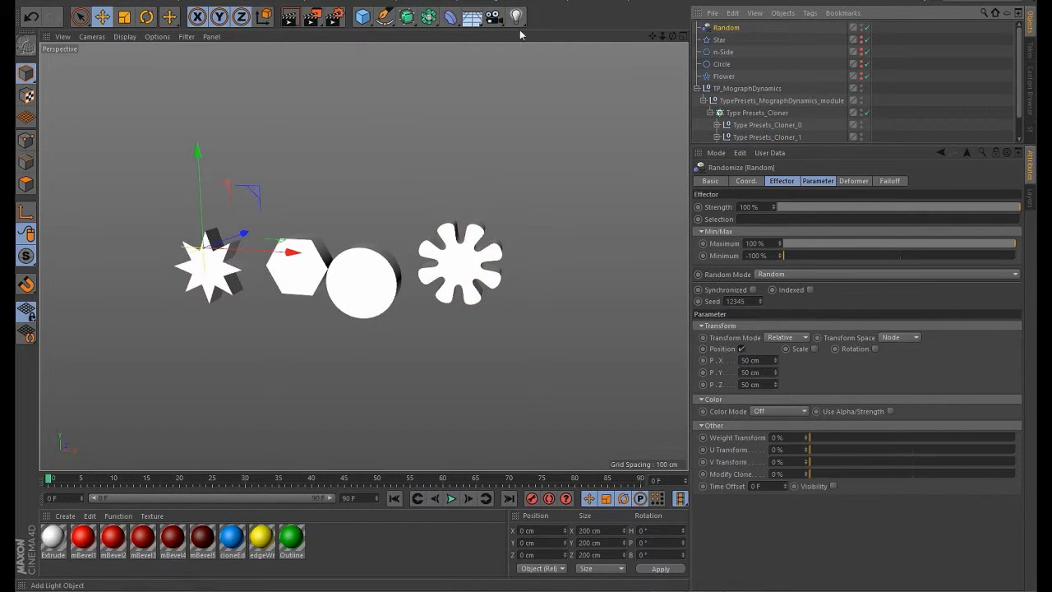
# - Enable scale and rotation on the Random effector, with a uniform scale of about -0.77 and 360° for H, P and B
pyautogui.click(815, 348)
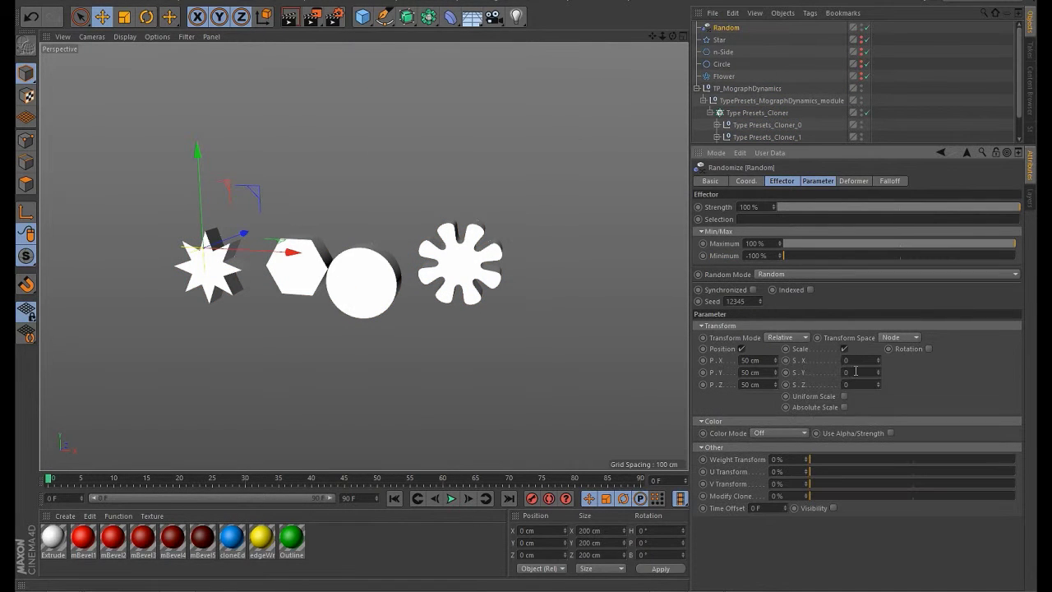
pyautogui.moveTo(880, 361); pyautogui.dragTo(878, 400)
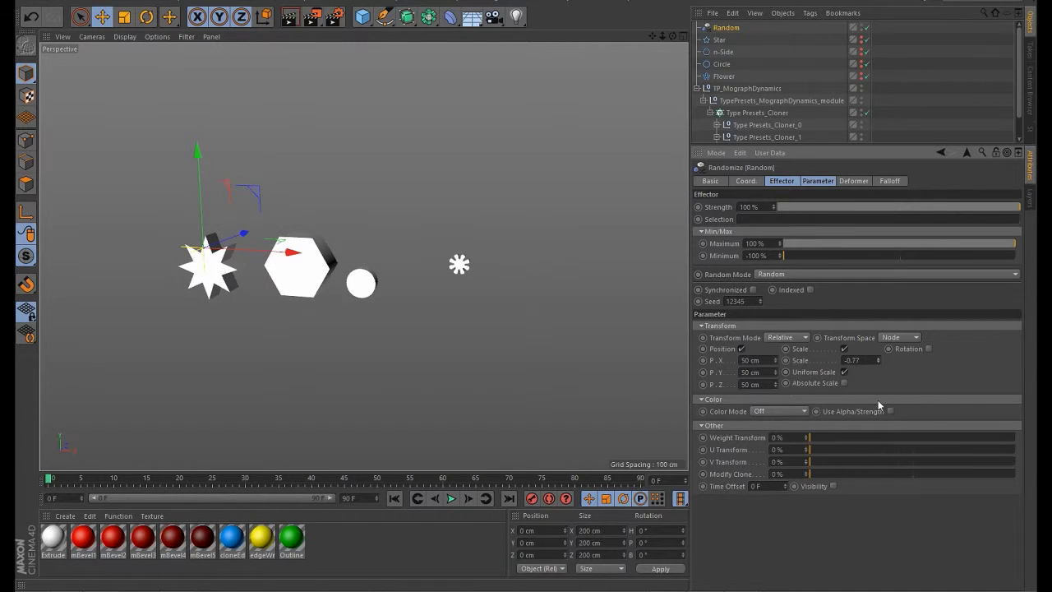
pyautogui.click(929, 349)
pyautogui.write('180')
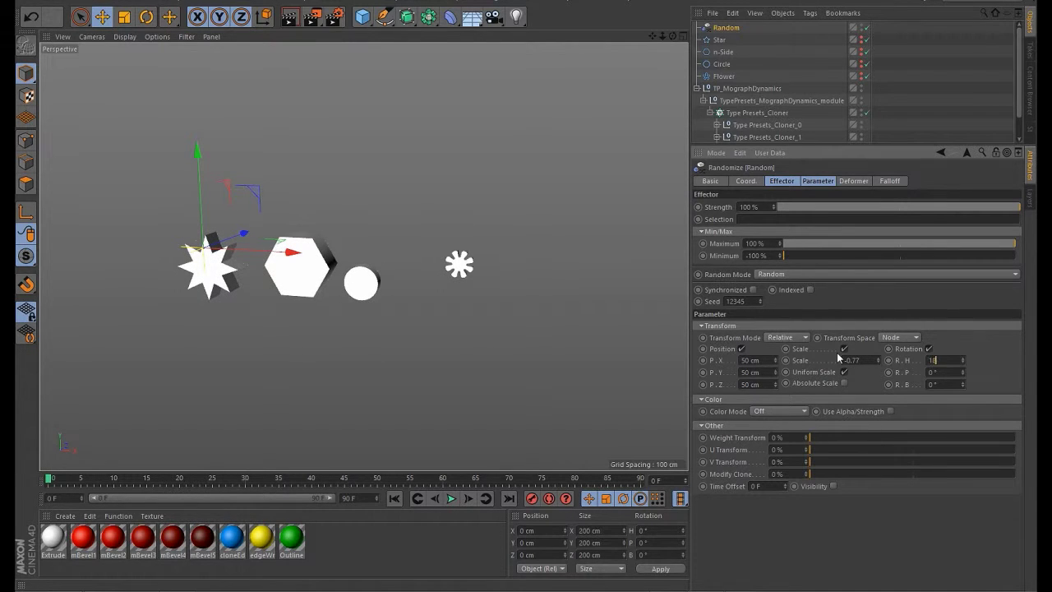
pyautogui.press('Return')
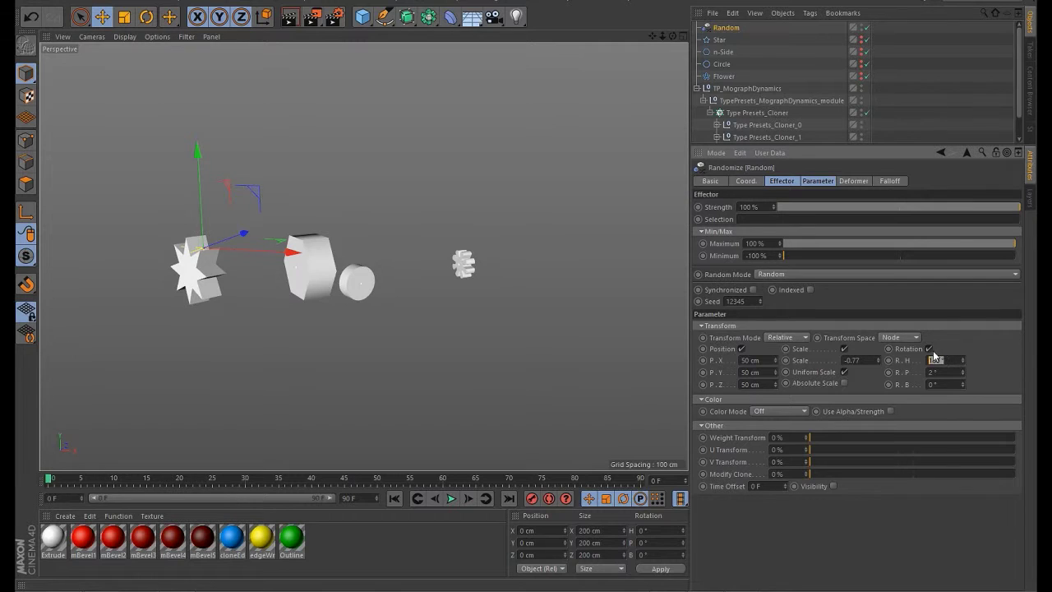
pyautogui.write('360')
pyautogui.press('Tab')
pyautogui.write('3360')
pyautogui.press('Return')
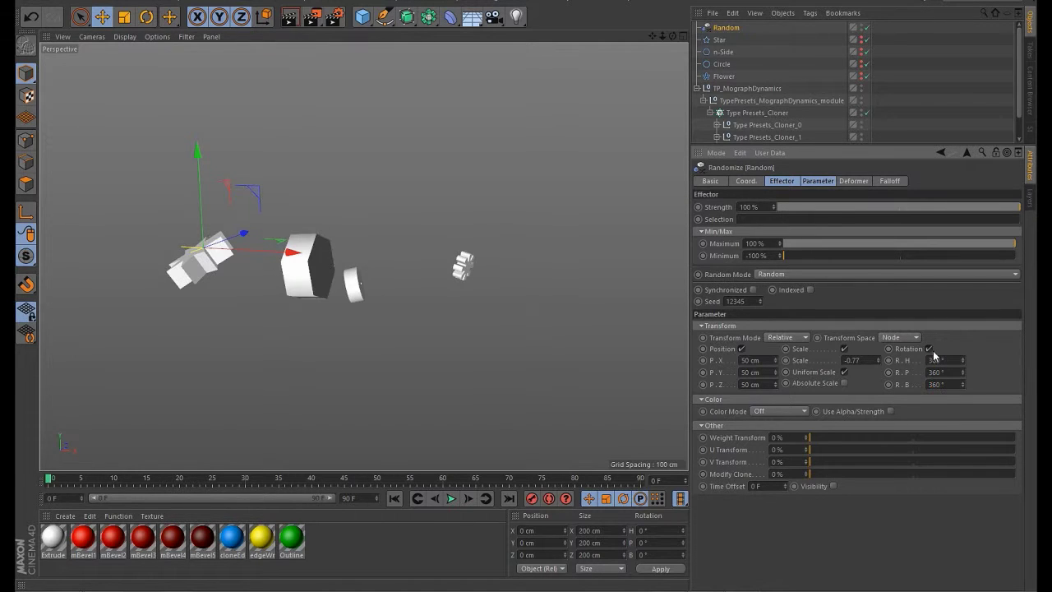
# - Adjust the Random effector's position to about 31 cm in X and 119 cm in Y, and its uniform scale to about -0.05
pyautogui.moveTo(776, 311); pyautogui.dragTo(778, 254)
pyautogui.moveTo(878, 360); pyautogui.dragTo(859, 309)
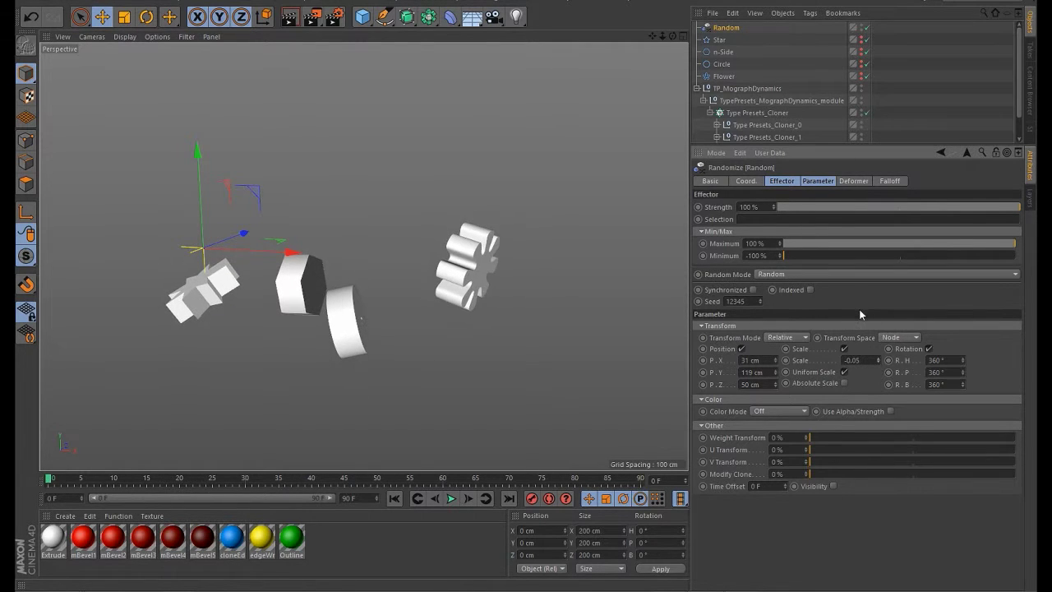
# - Play the animation and set the effector's Random Mode to Noise
pyautogui.press('F8')
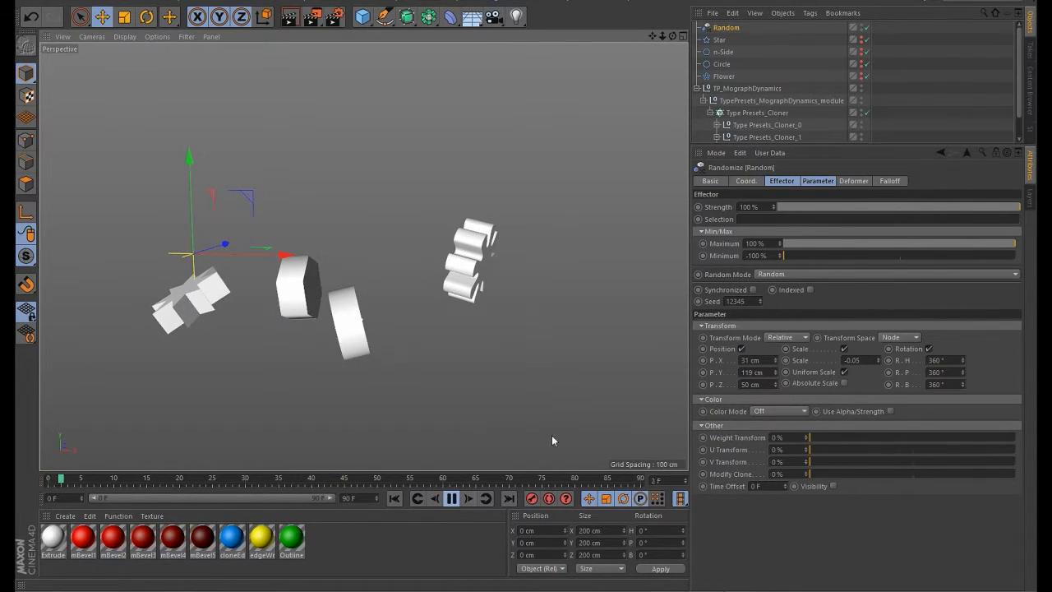
pyautogui.click(793, 274)
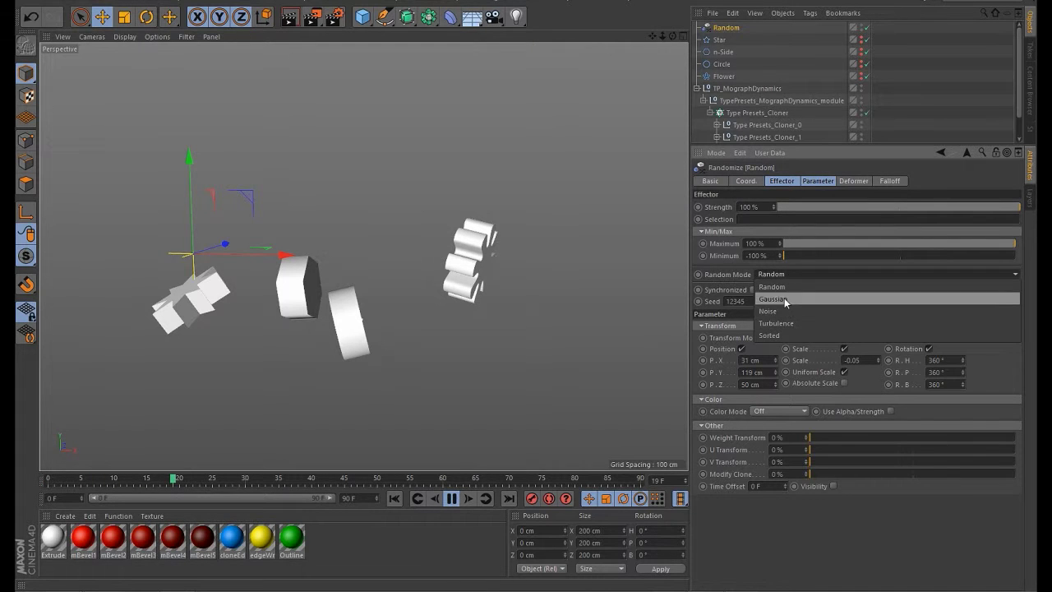
pyautogui.click(802, 309)
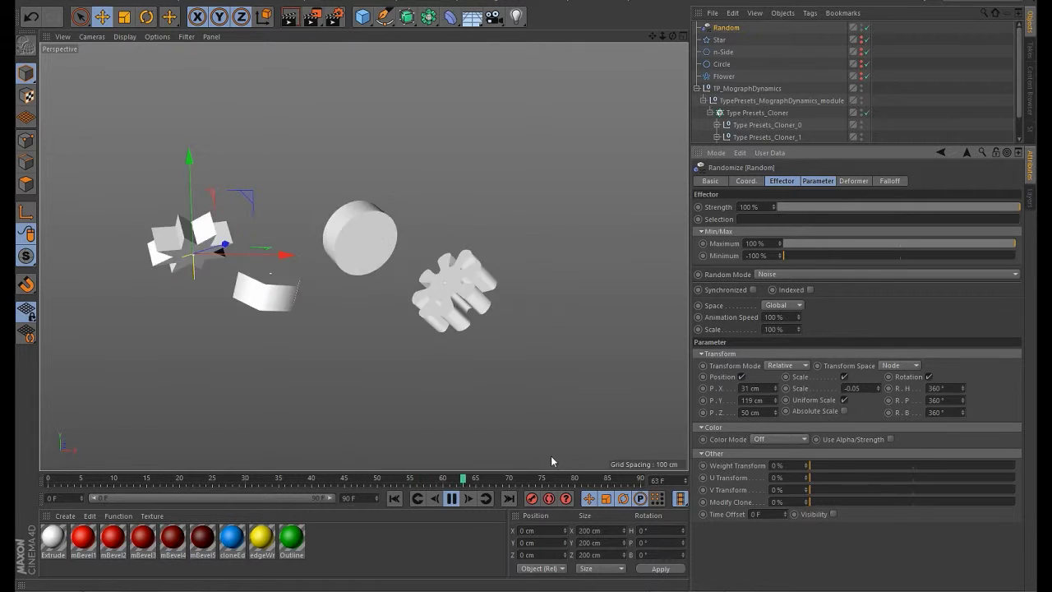
# - Disable Custom Splines on TypePresets_MographDynamics_module and set its text to ROD
pyautogui.click(785, 101)
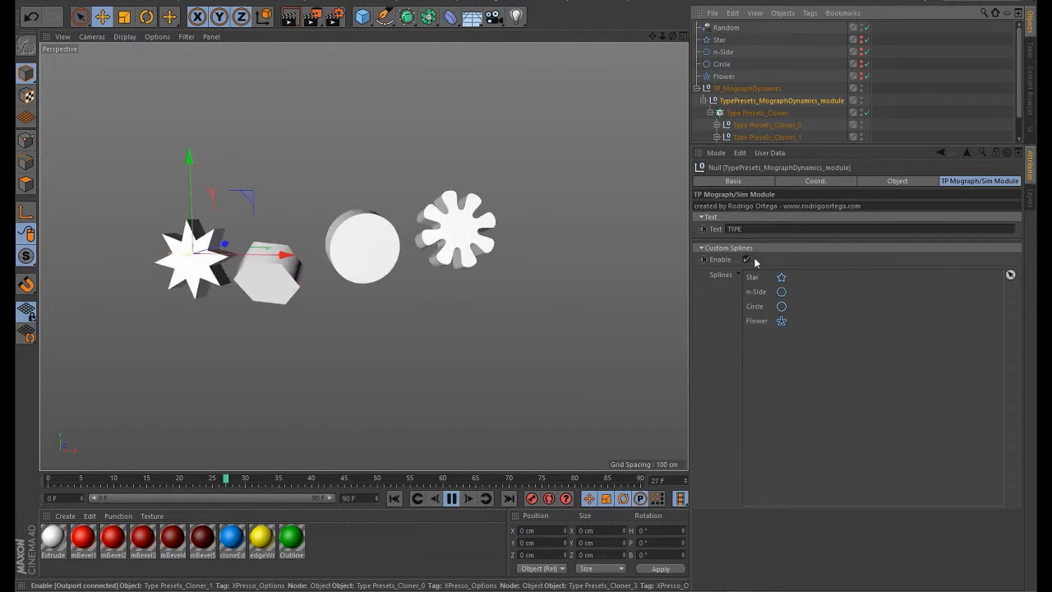
pyautogui.click(747, 260)
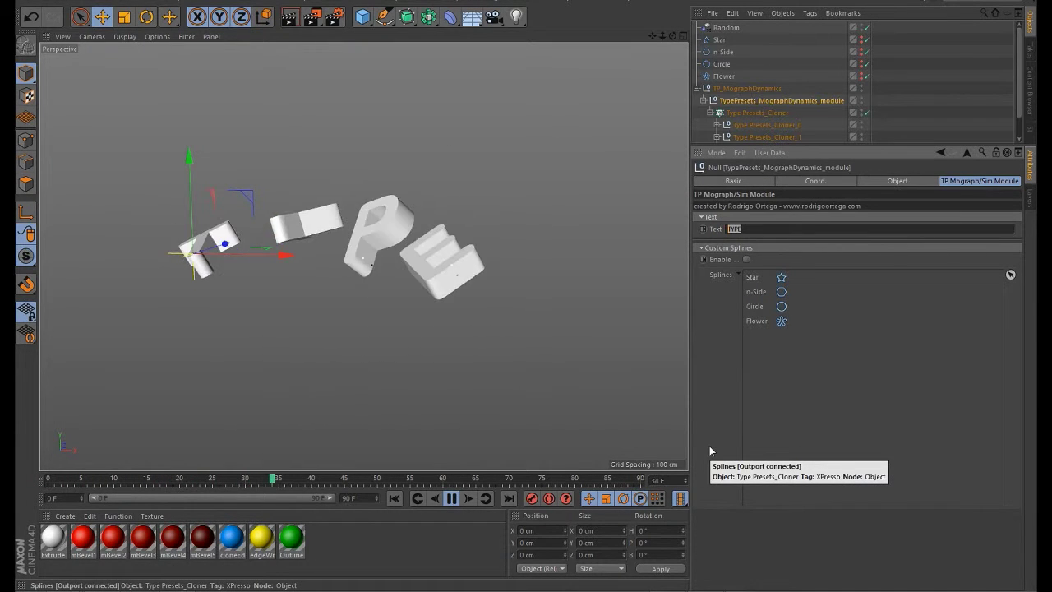
pyautogui.write('ROD')
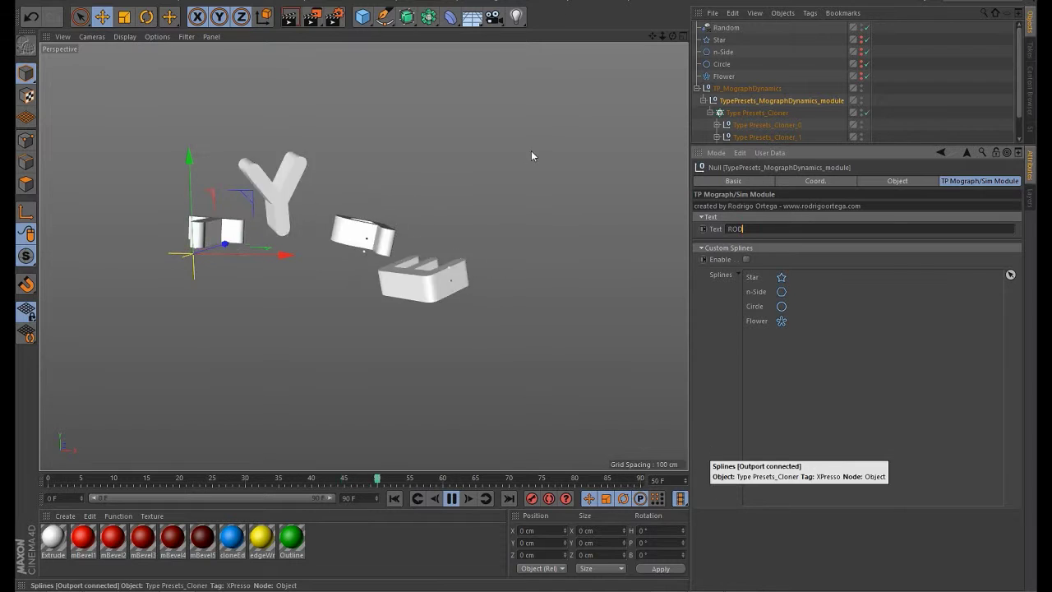
pyautogui.click(539, 155)
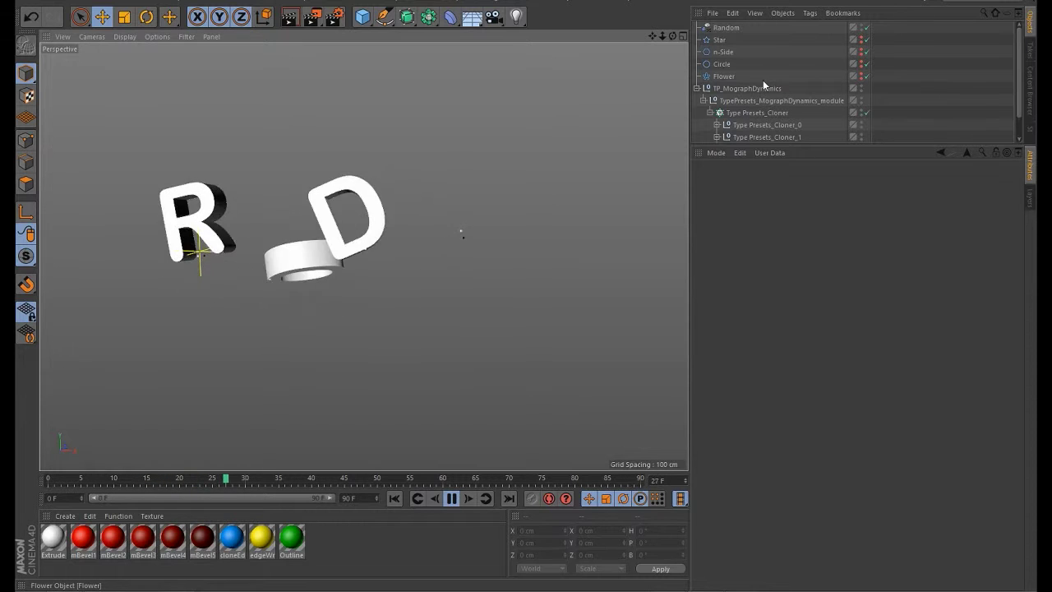
# - Reselect TypePresets_MographDynamics_module, stop the playback and return to frame 0
pyautogui.click(755, 100)
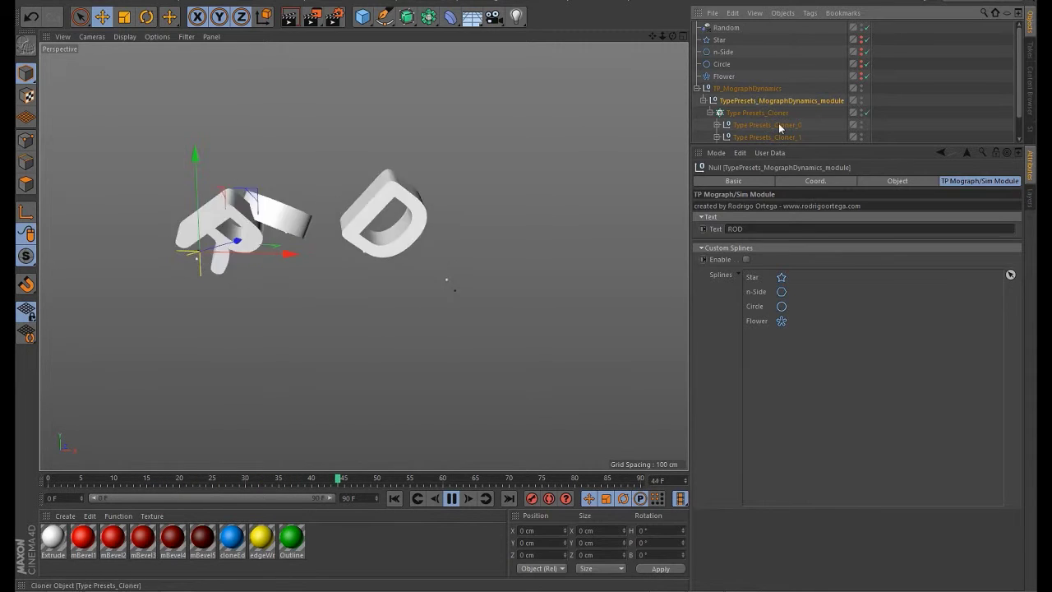
pyautogui.doubleClick(754, 228)
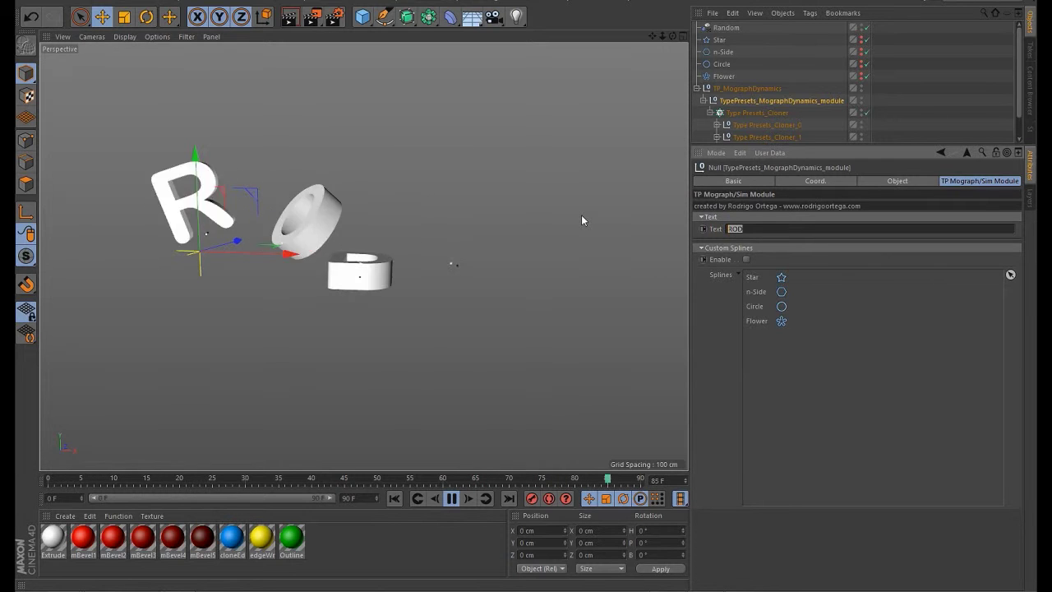
pyautogui.click(452, 498)
pyautogui.click(395, 499)
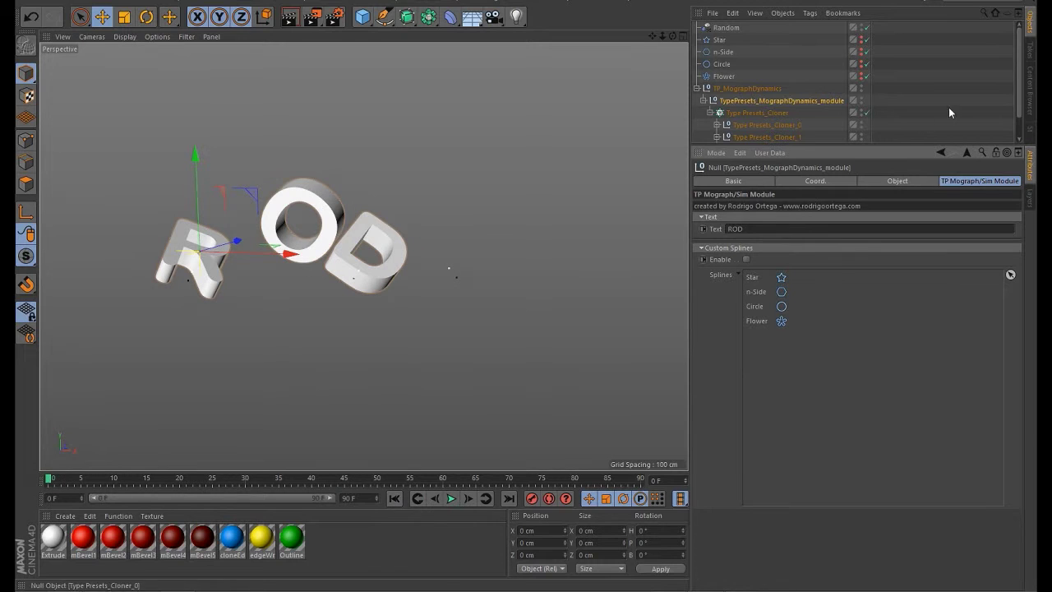
# - Enlarge the object list to show all the cloner's children and collapse the module's Custom Splines section
pyautogui.moveTo(946, 144); pyautogui.dragTo(937, 222)
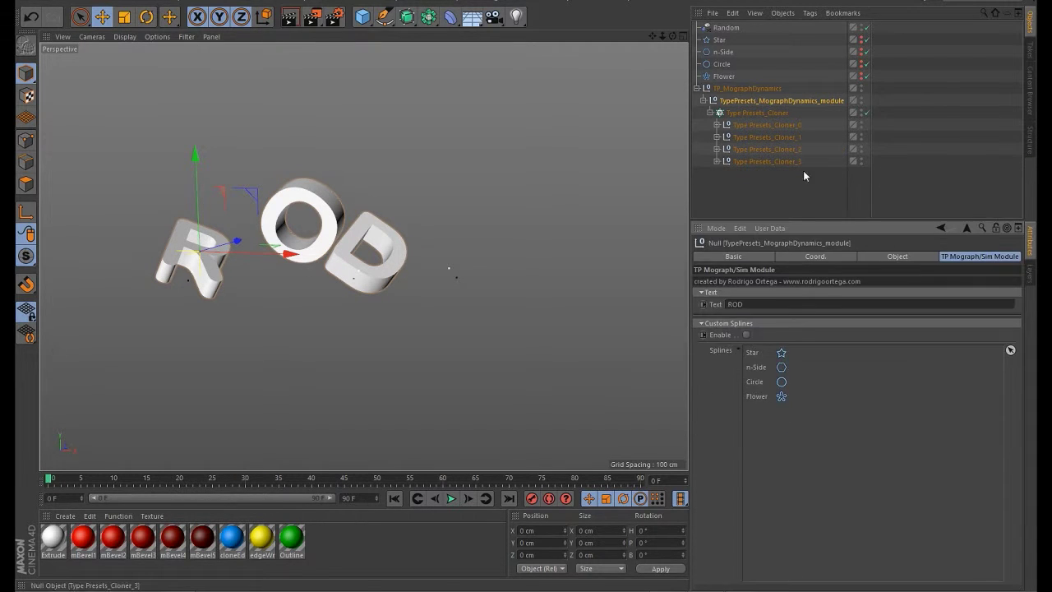
pyautogui.click(803, 170)
pyautogui.click(761, 101)
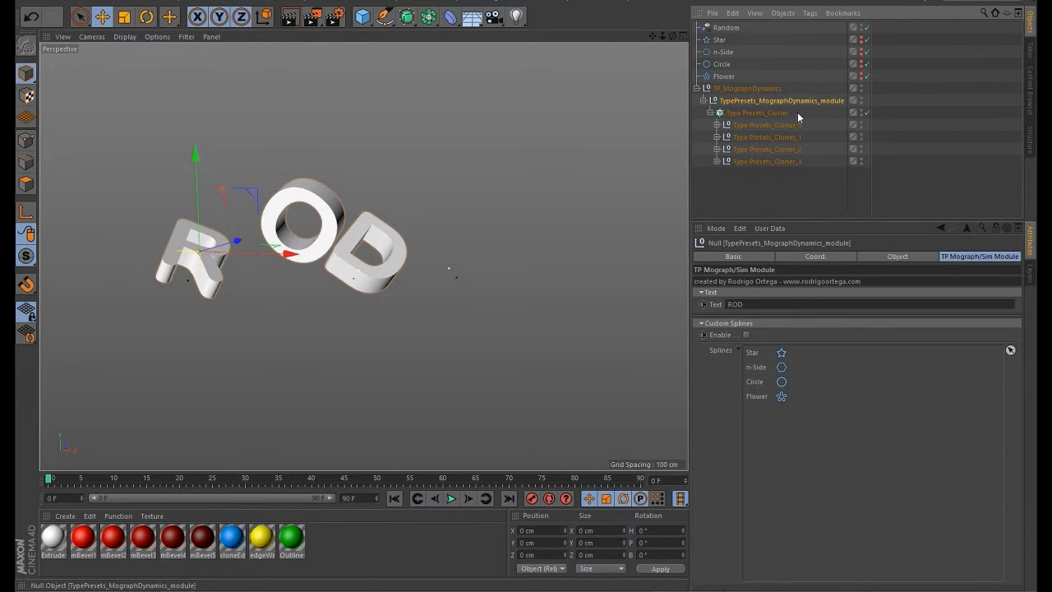
pyautogui.click(720, 325)
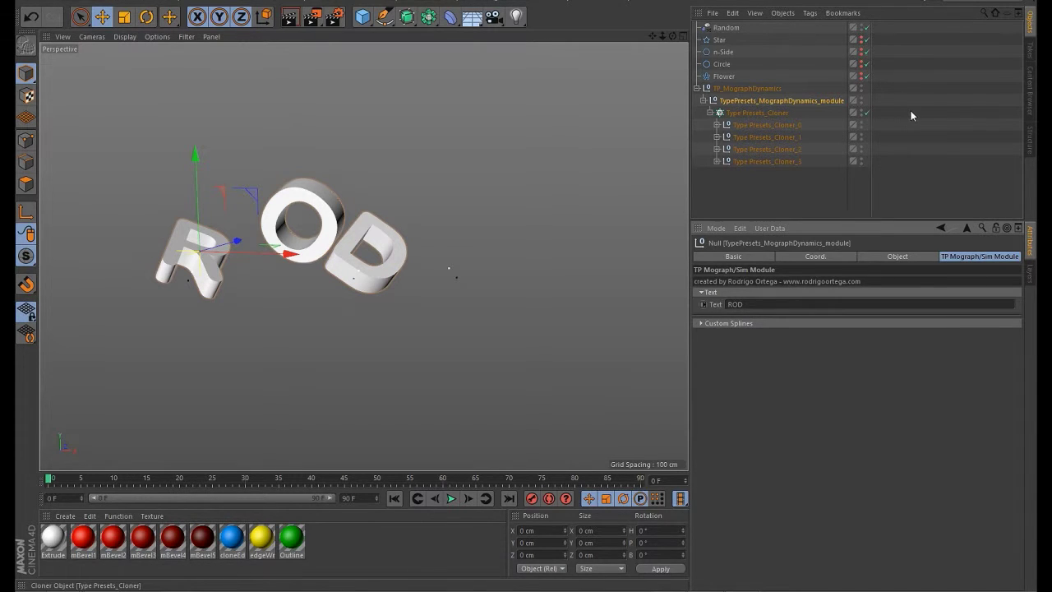
pyautogui.click(791, 197)
pyautogui.click(782, 101)
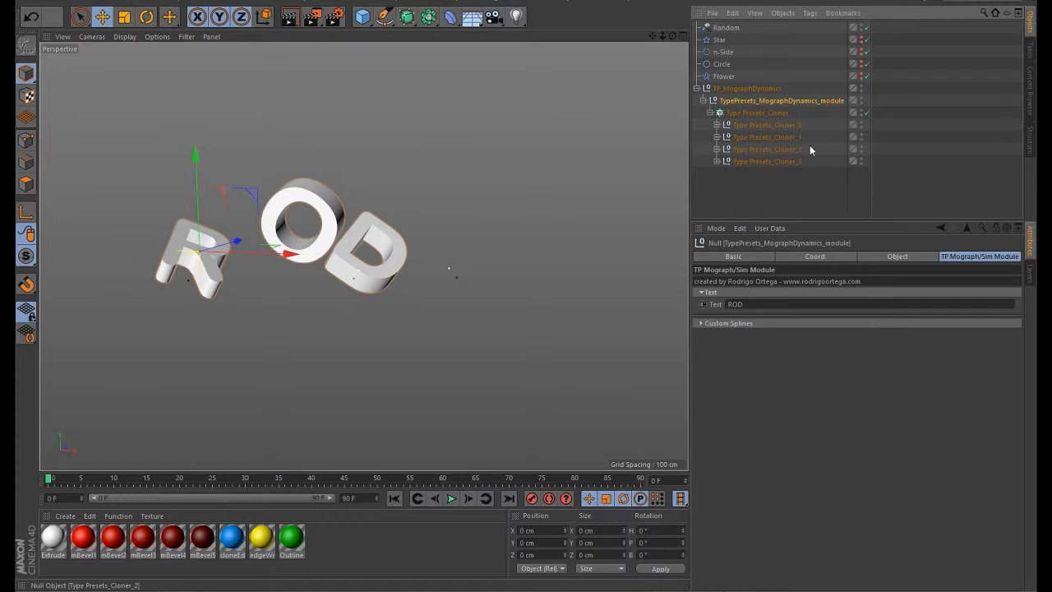
# - Reveal the TP_MographDynamics layer's hidden objects and tags, and inspect the nested contents of Type Presets_Cloner_0 down to its GEO group
pyautogui.click(1029, 271)
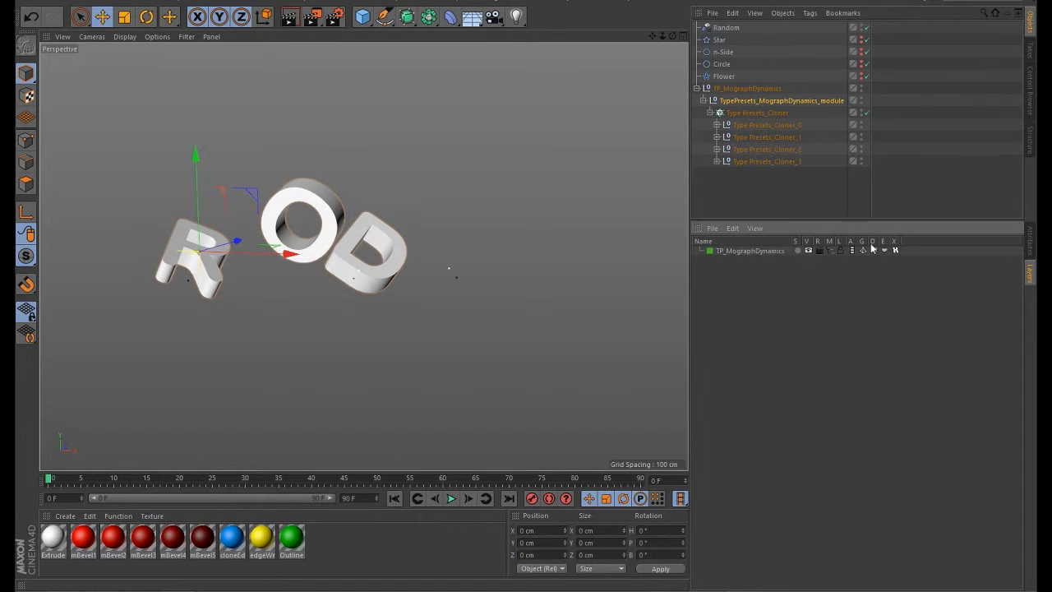
pyautogui.click(717, 125)
pyautogui.click(723, 149)
pyautogui.scroll(-2, 822, 148)
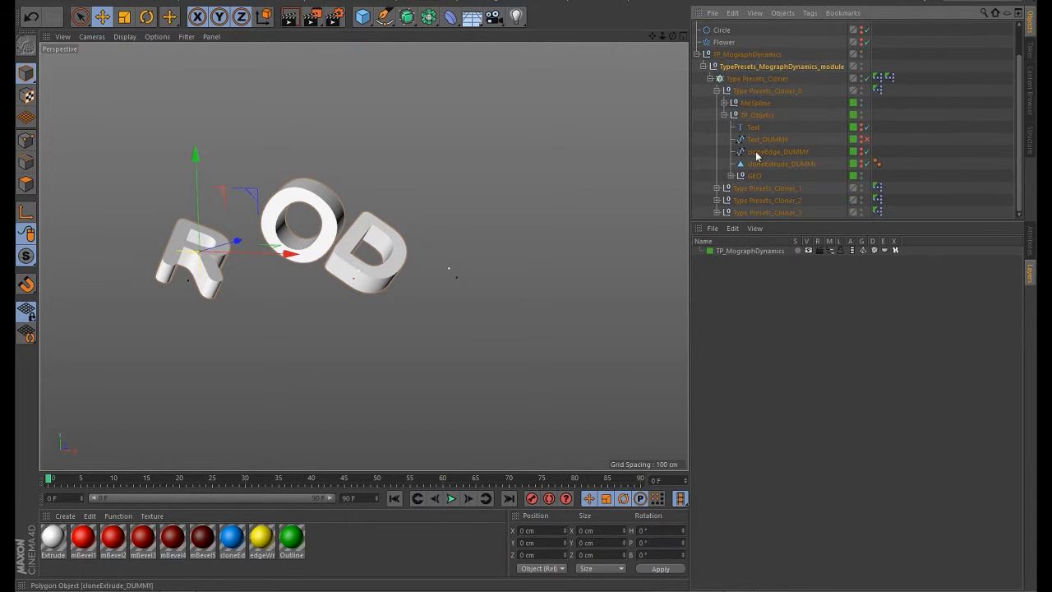
pyautogui.click(731, 175)
pyautogui.scroll(-4, 1019, 164)
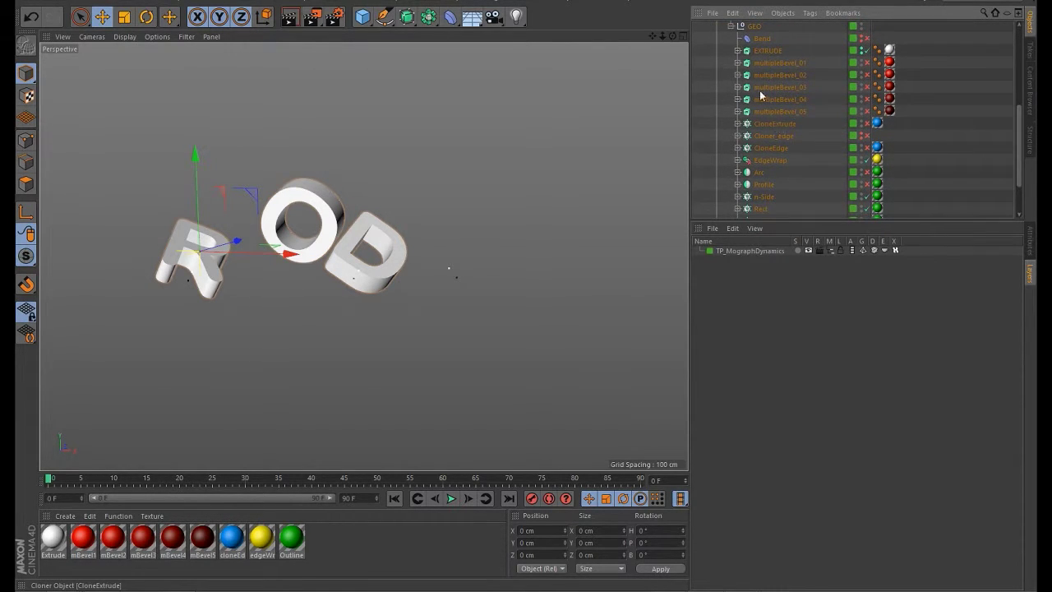
pyautogui.scroll(-8, 1009, 140)
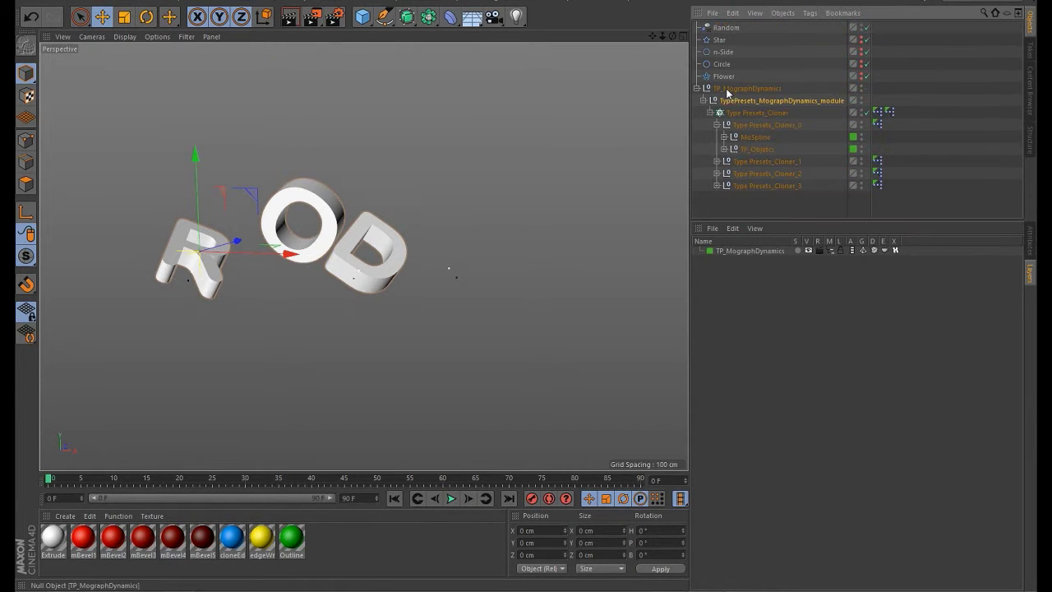
pyautogui.click(717, 125)
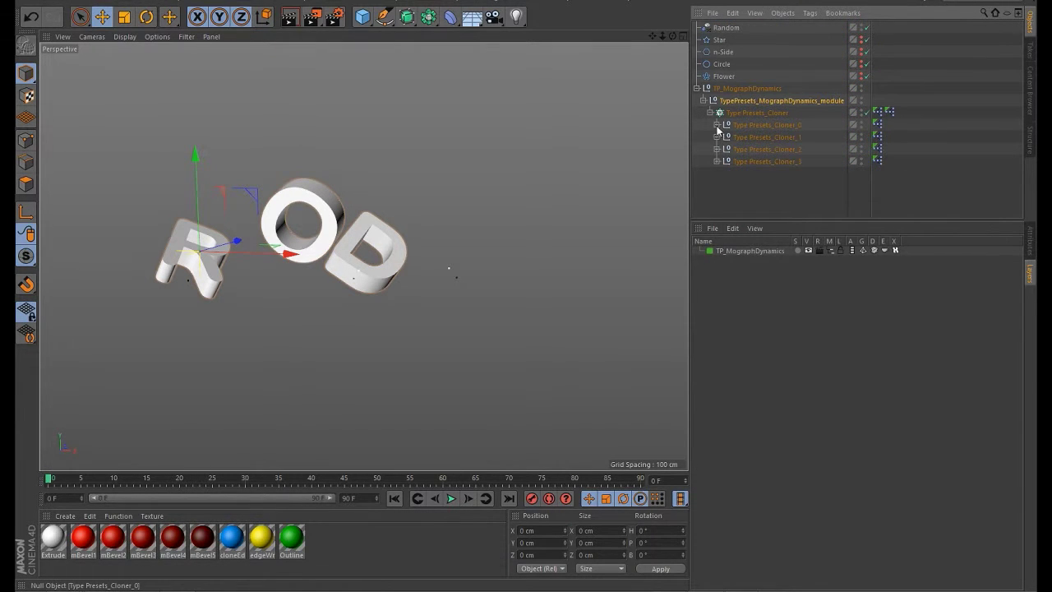
pyautogui.click(789, 172)
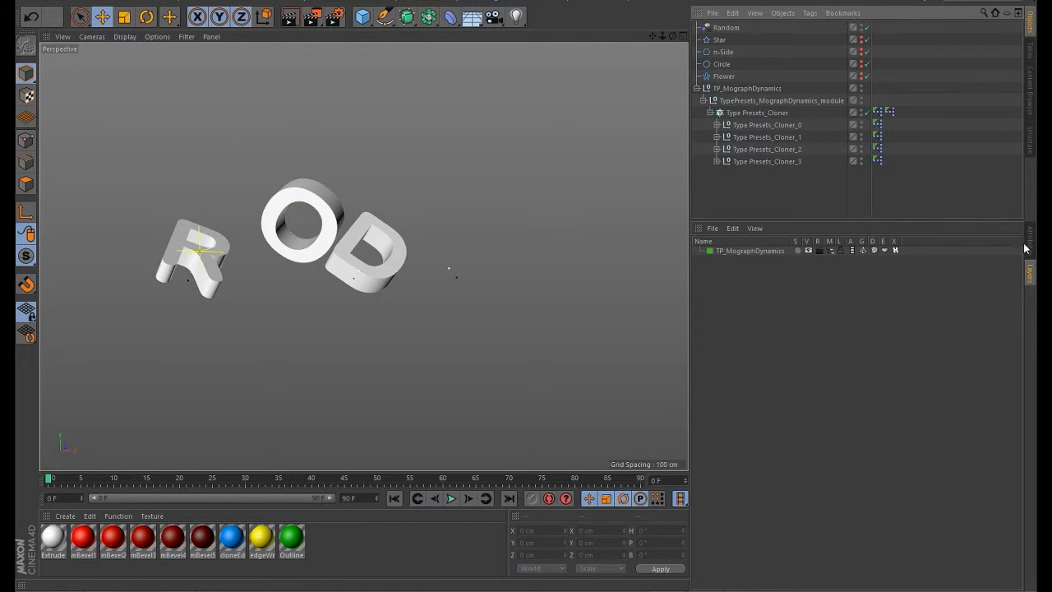
# - Return to the attributes and review the settings of Type Presets_Cloner and the Random effector
pyautogui.click(1030, 243)
pyautogui.click(802, 200)
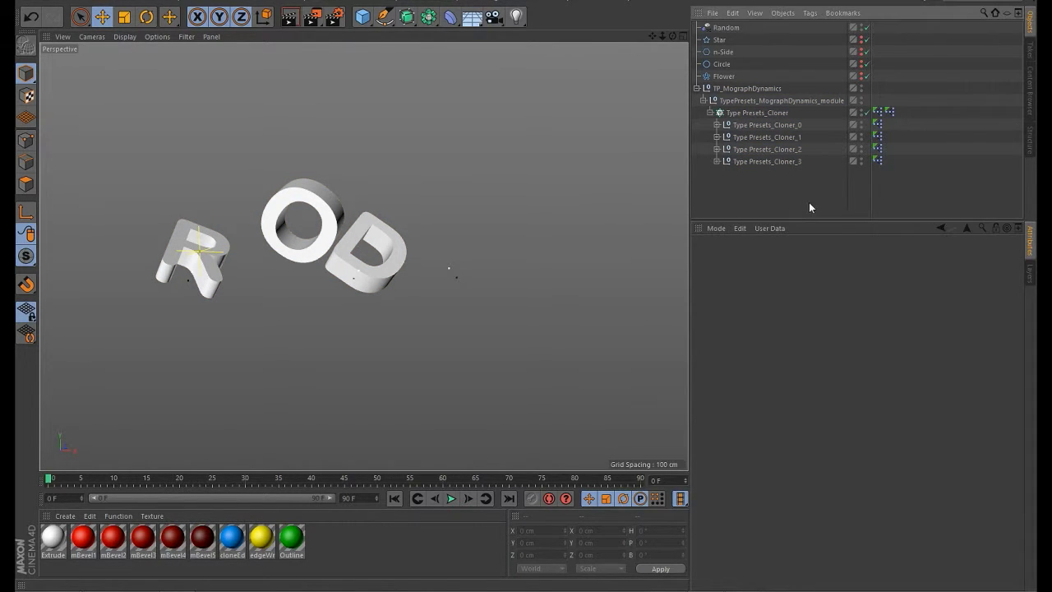
pyautogui.click(774, 111)
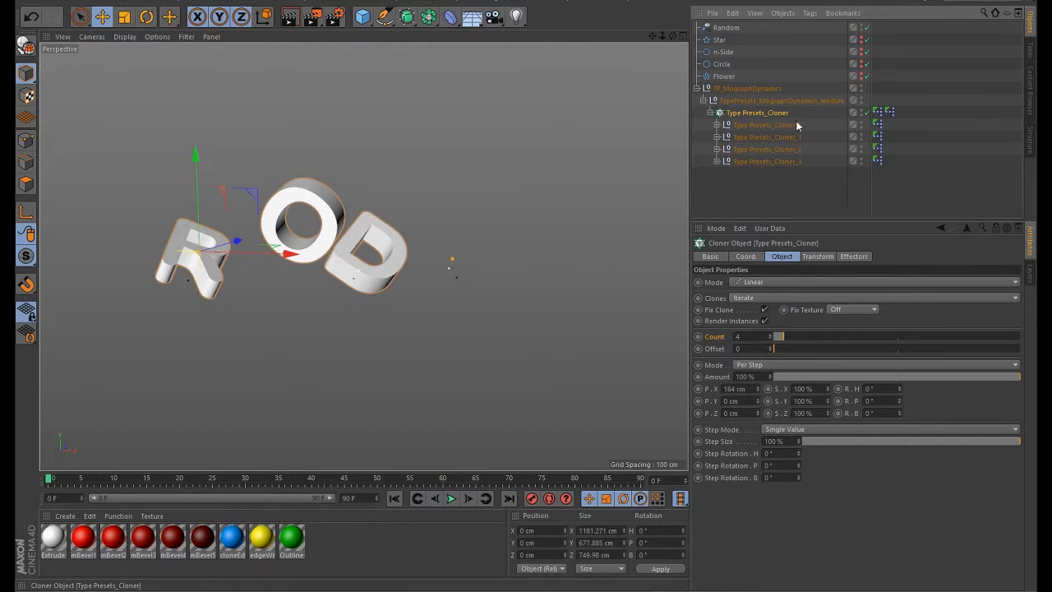
pyautogui.click(725, 27)
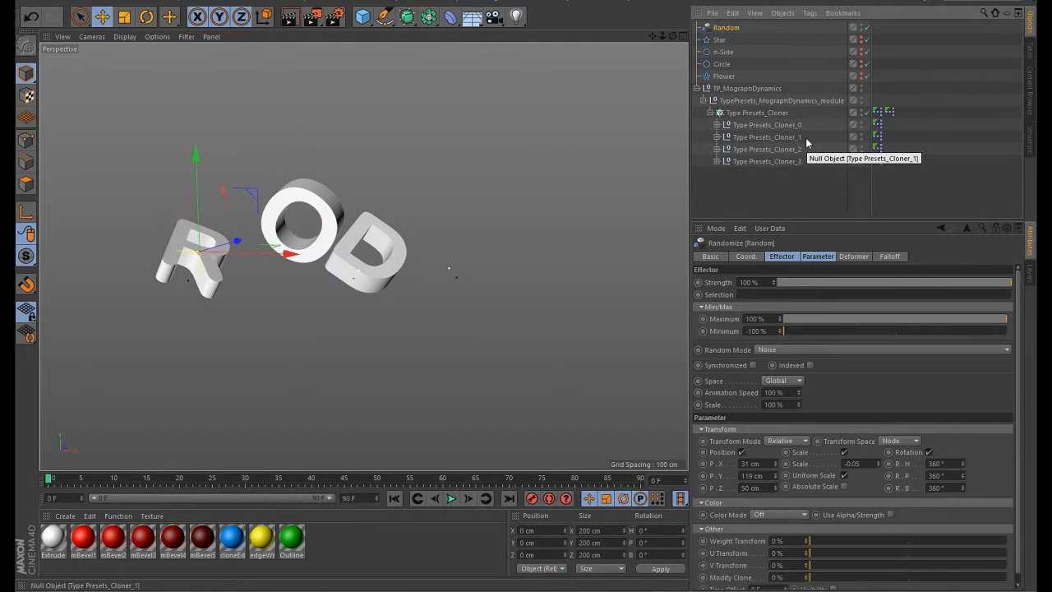
# - Delete the Random effector and change the text of TypePresets_MographDynamics_module to TYPE
pyautogui.press('Delete')
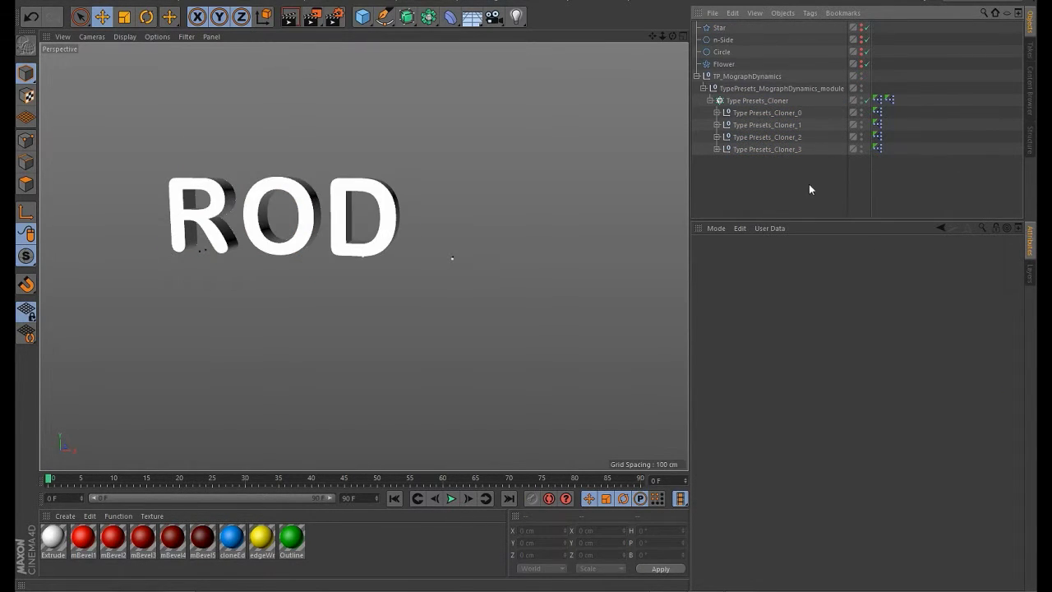
pyautogui.click(749, 78)
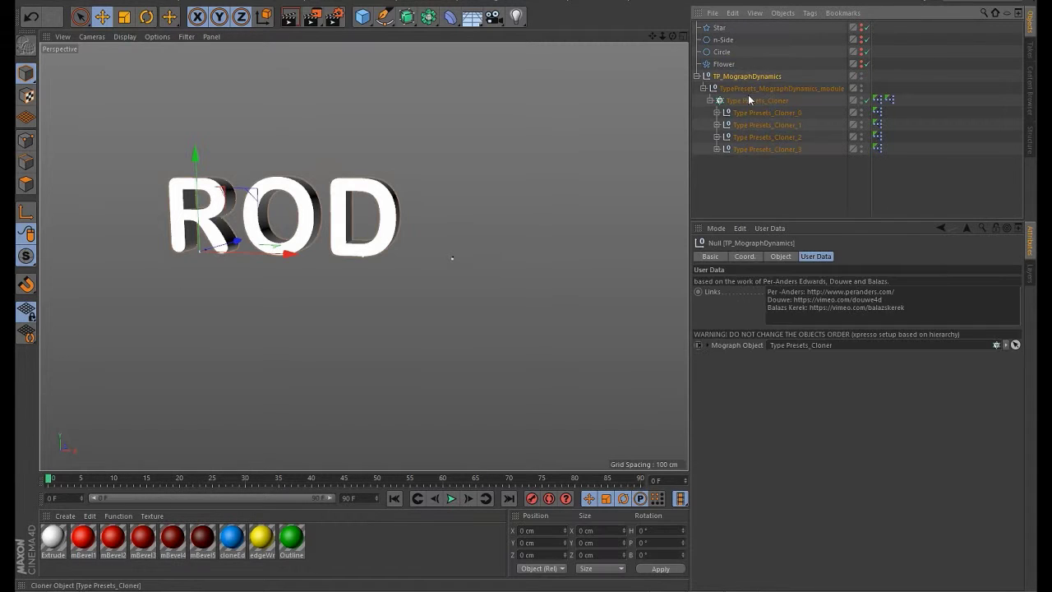
pyautogui.click(748, 88)
pyautogui.click(764, 304)
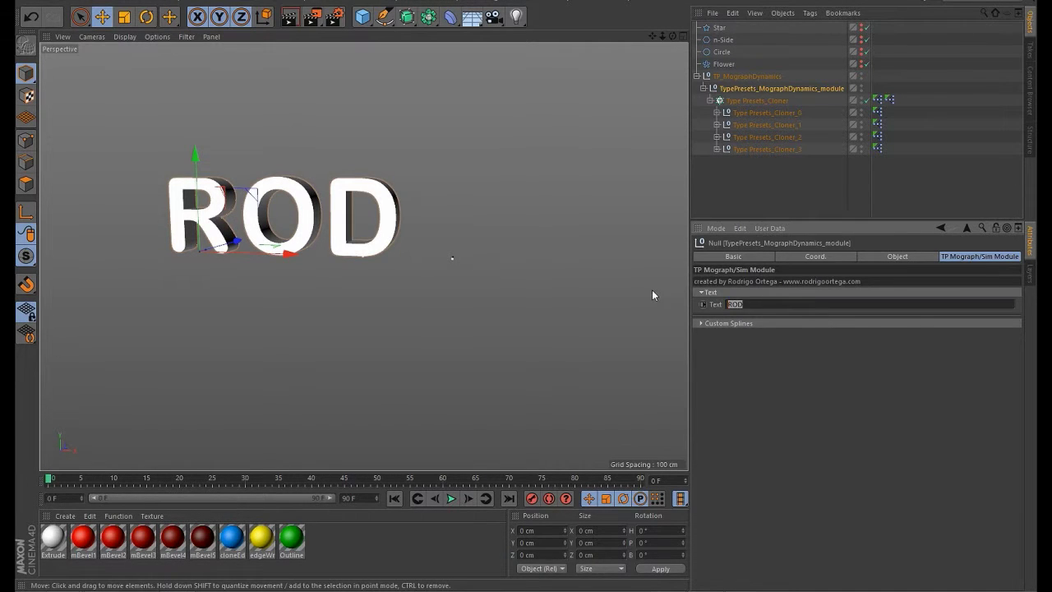
pyautogui.write('TYPE')
pyautogui.click(766, 183)
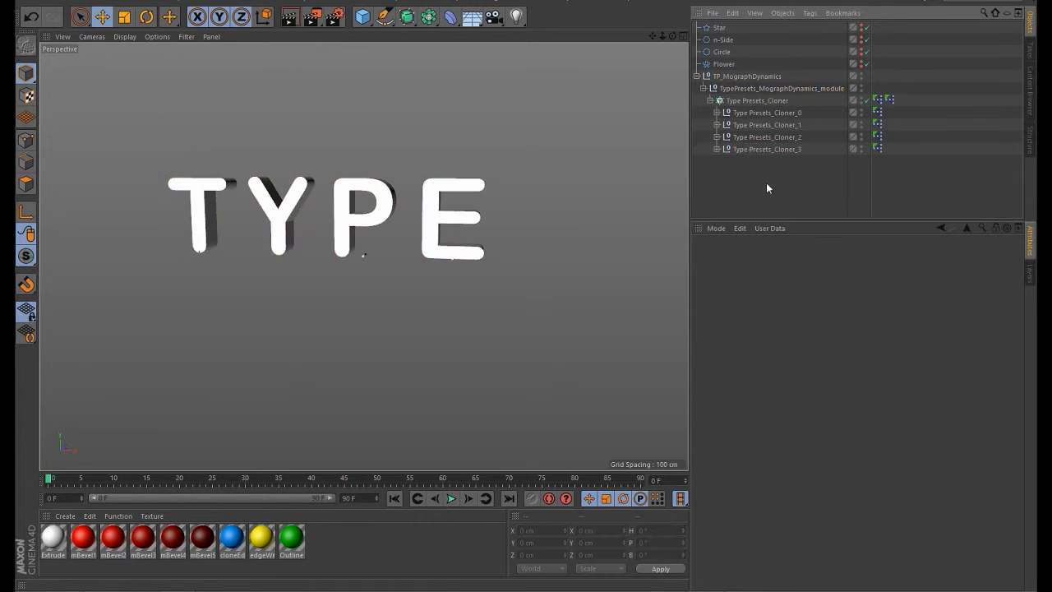
# - Tighten the letter spacing by setting the P.X step of Type Presets_Cloner to 120 cm
pyautogui.keyDown('alt'); pyautogui.moveTo(372, 203); pyautogui.dragTo(411, 207); pyautogui.keyUp('alt')
pyautogui.click(411, 206)
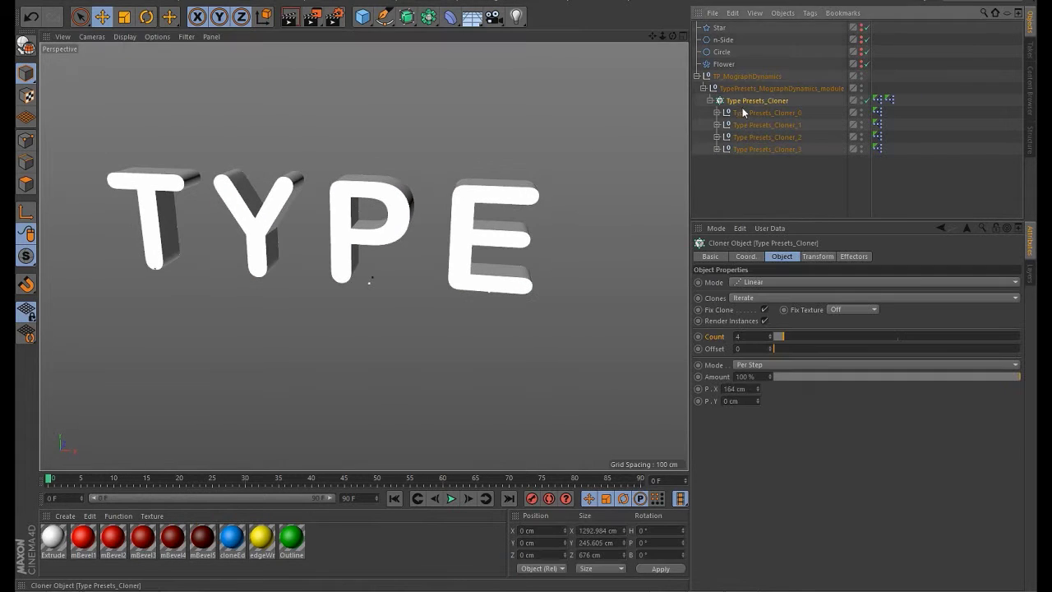
pyautogui.moveTo(746, 389); pyautogui.dragTo(656, 374)
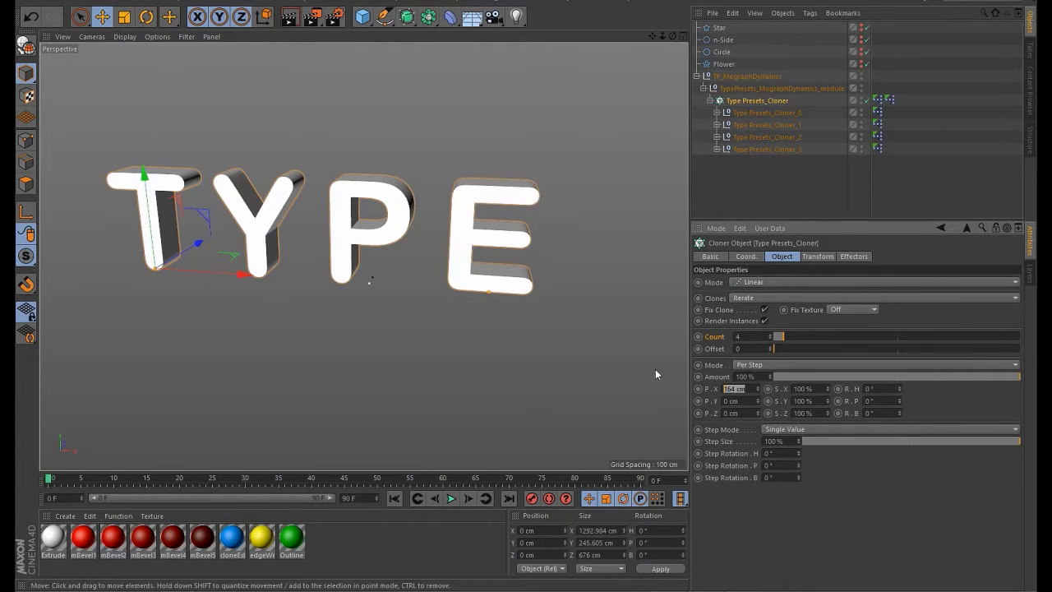
pyautogui.write('120')
pyautogui.press('Return')
pyautogui.keyDown('alt'); pyautogui.moveTo(288, 271); pyautogui.dragTo(327, 268, button='middle'); pyautogui.keyUp('alt')
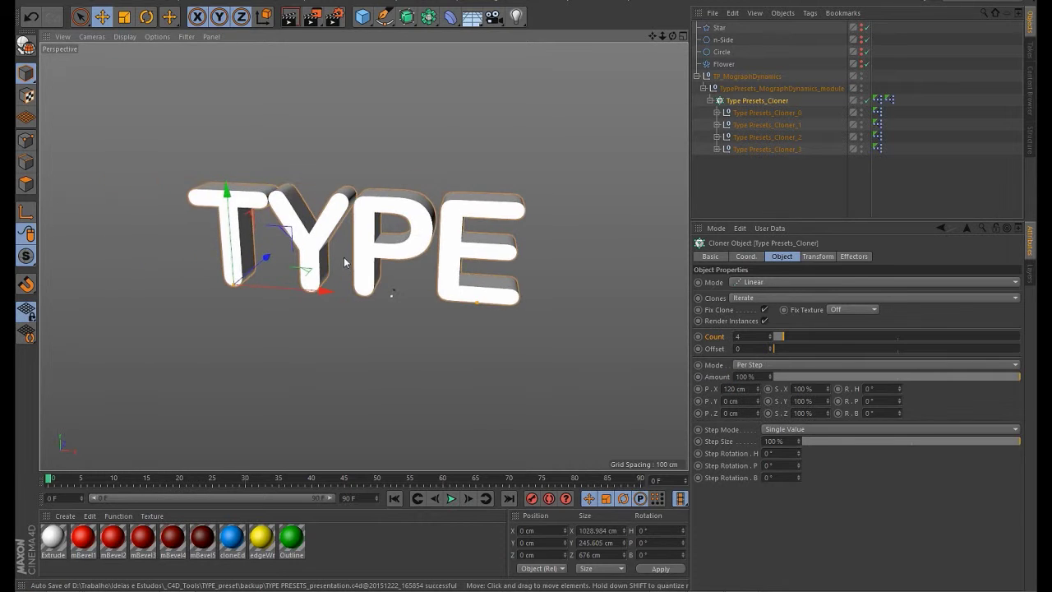
pyautogui.keyDown('alt'); pyautogui.moveTo(347, 258); pyautogui.dragTo(360, 250); pyautogui.keyUp('alt')
pyautogui.keyDown('alt'); pyautogui.moveTo(360, 250); pyautogui.dragTo(369, 240, button='right'); pyautogui.keyUp('alt')
pyautogui.keyDown('alt'); pyautogui.moveTo(370, 242); pyautogui.dragTo(374, 248); pyautogui.keyUp('alt')
pyautogui.keyDown('alt'); pyautogui.moveTo(374, 249); pyautogui.dragTo(340, 260, button='middle'); pyautogui.keyUp('alt')
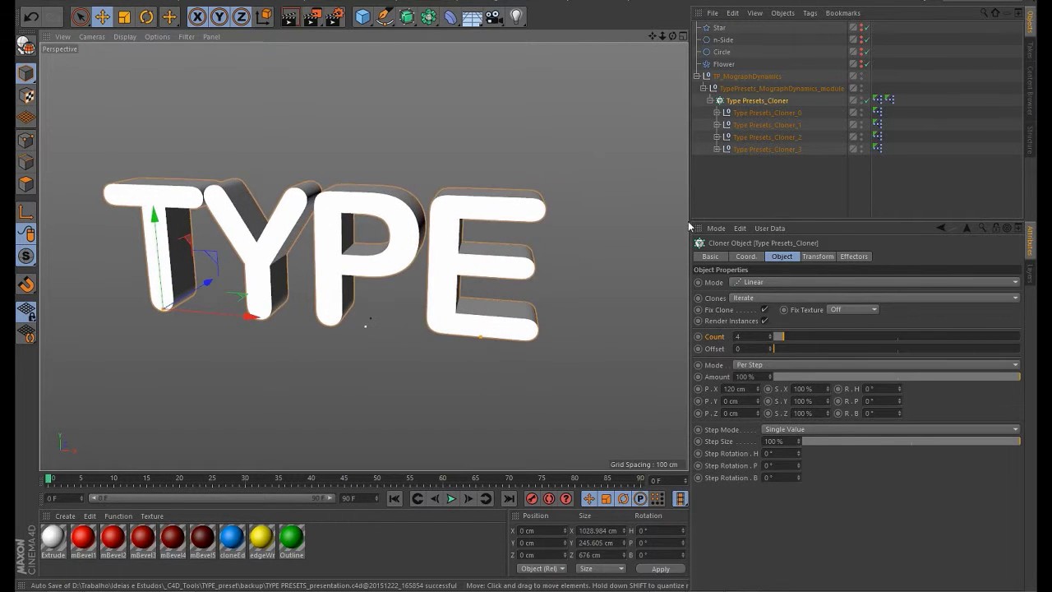
# - Apply the Inset Rounded Small preset to all four children, Type Presets_Cloner_0 to Type Presets_Cloner_3
pyautogui.click(780, 112)
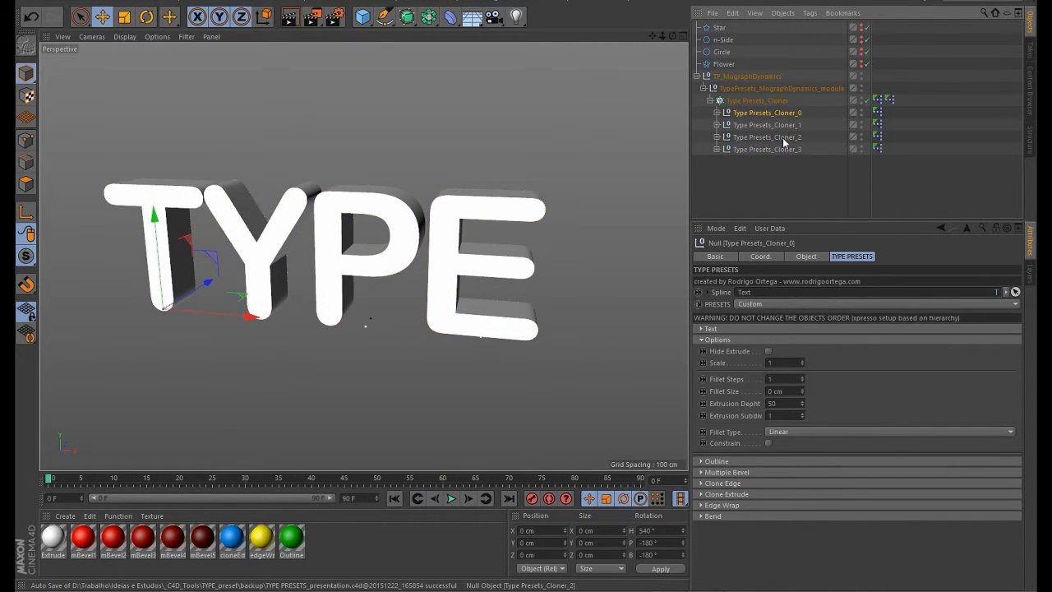
pyautogui.keyDown('shift'); pyautogui.click(785, 149); pyautogui.keyUp('shift')
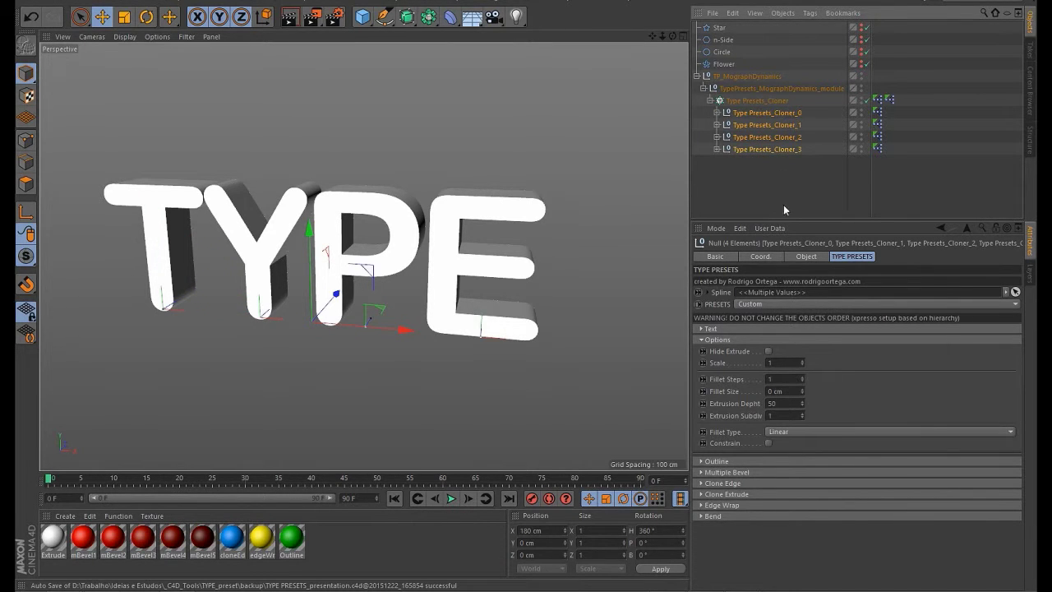
pyautogui.click(822, 304)
pyautogui.click(790, 285)
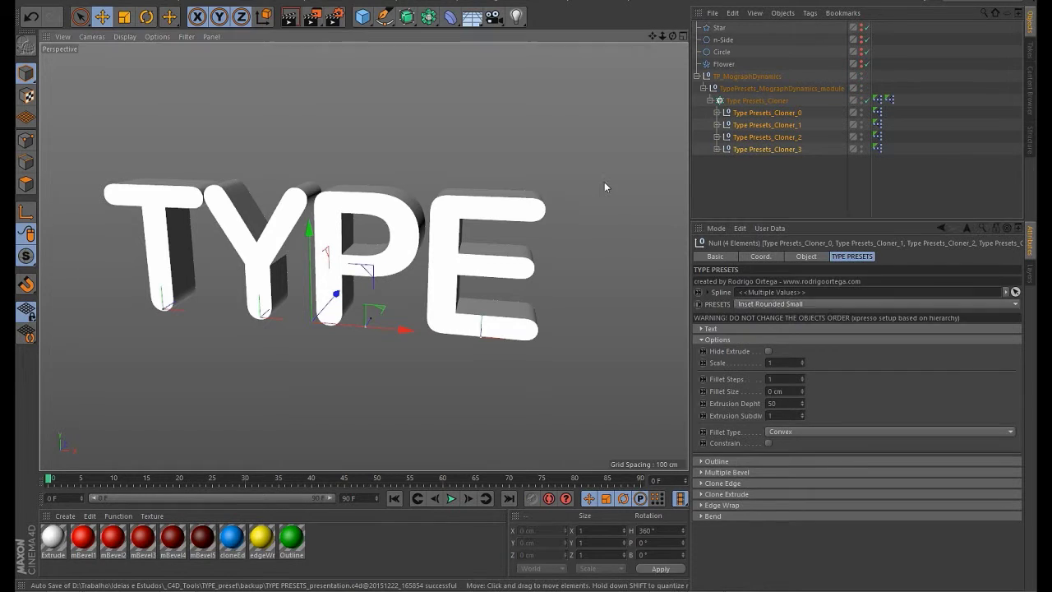
pyautogui.click(609, 188)
pyautogui.keyDown('alt'); pyautogui.moveTo(564, 209); pyautogui.dragTo(492, 220); pyautogui.keyUp('alt')
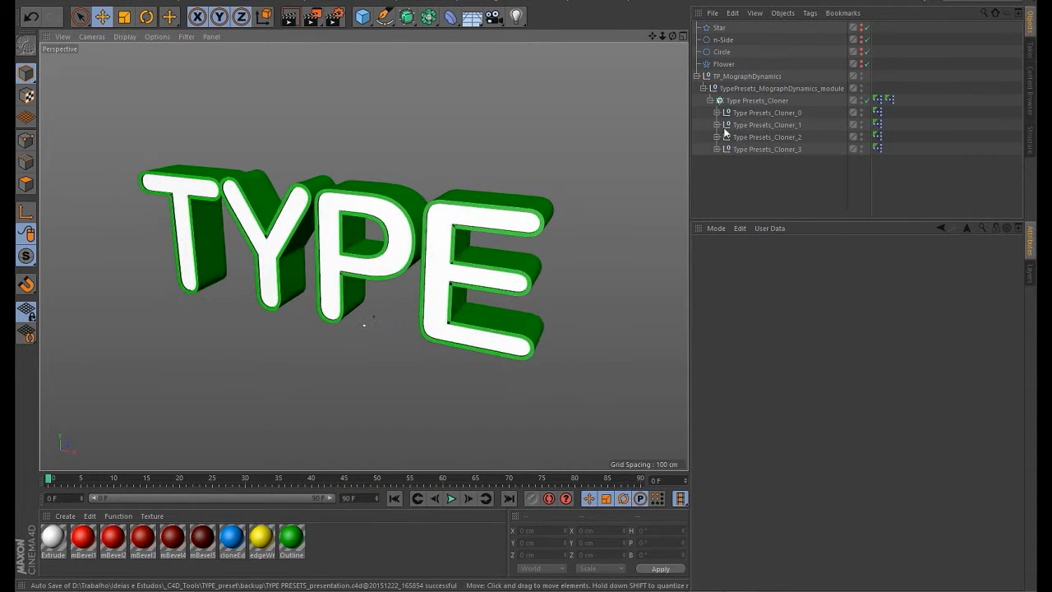
# - Switch the preset of all four cloner children to Custom and turn on Hide Extrude
pyautogui.keyDown('shift'); pyautogui.click(762, 149); pyautogui.keyUp('shift')
pyautogui.click(768, 351)
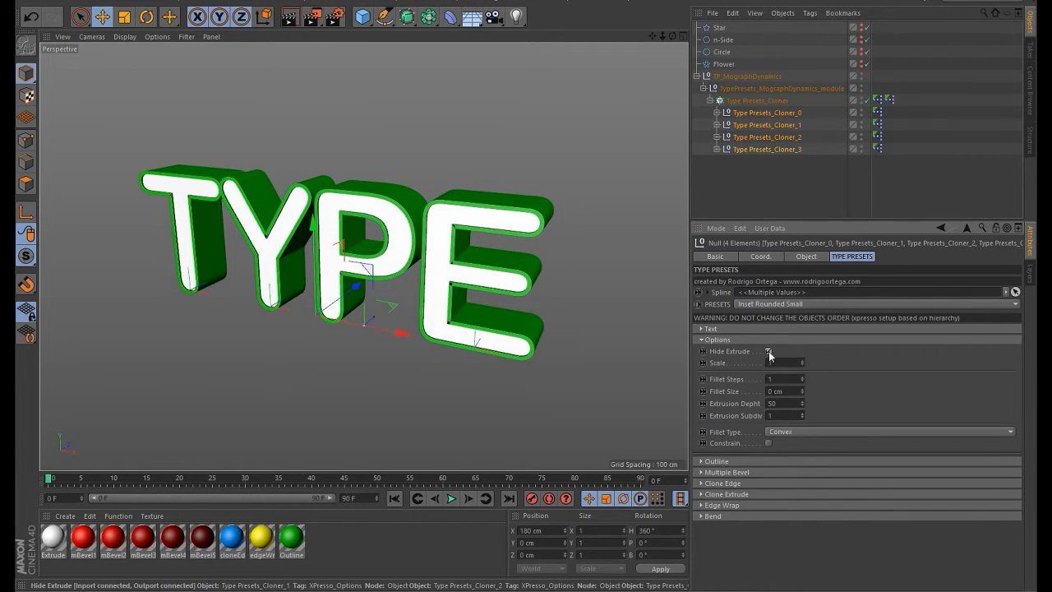
pyautogui.click(756, 304)
pyautogui.click(749, 74)
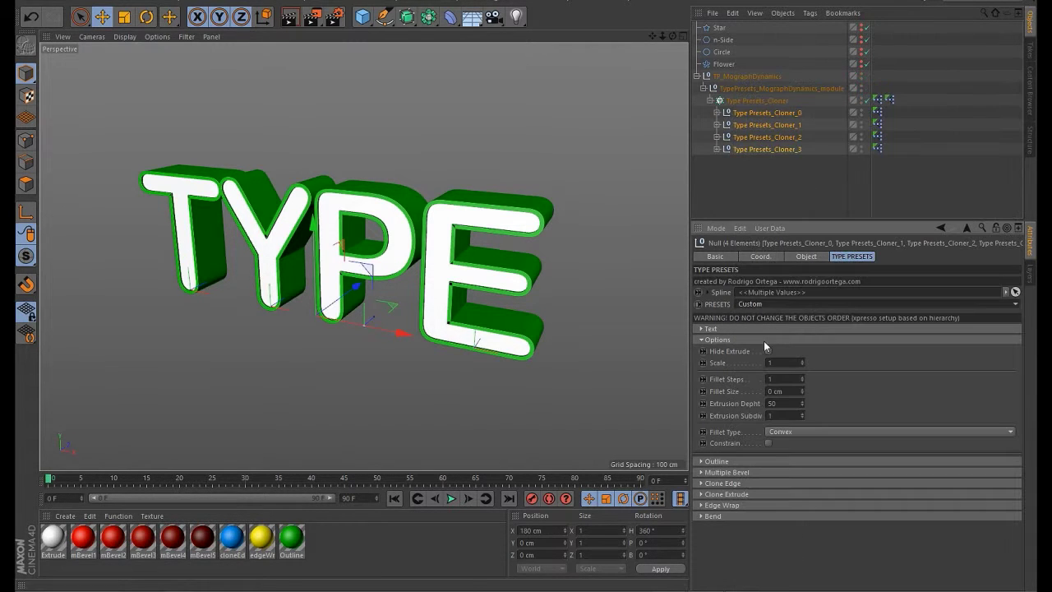
pyautogui.click(768, 352)
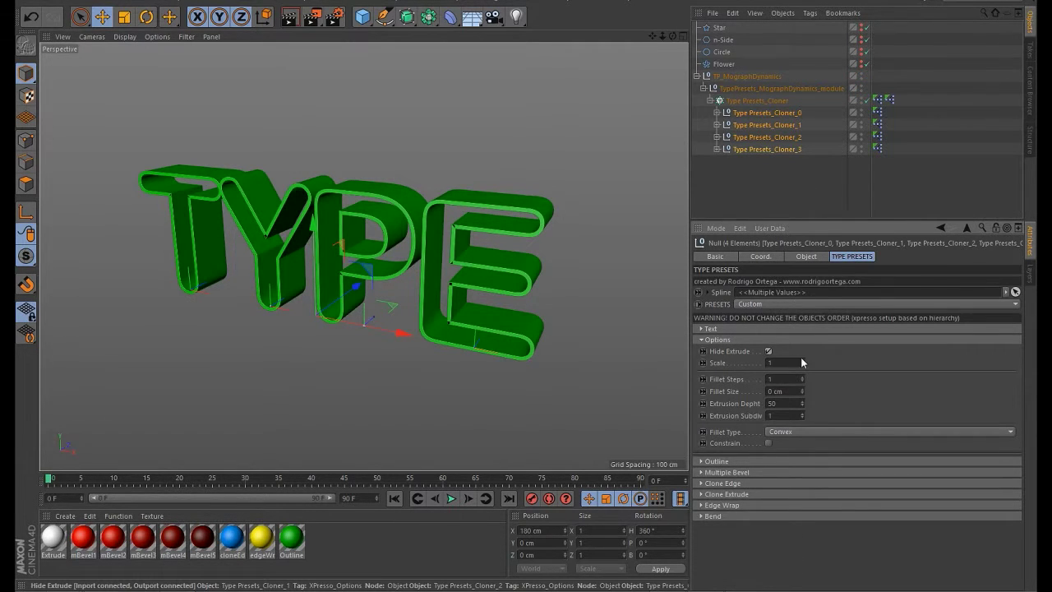
# - Keep the scale of the four cloner children at 1 and set their extrusion depth to 20
pyautogui.moveTo(803, 360)
pyautogui.mouseDown()
pyautogui.moveTo(808, 370)
pyautogui.moveTo(795, 369)
pyautogui.mouseUp()
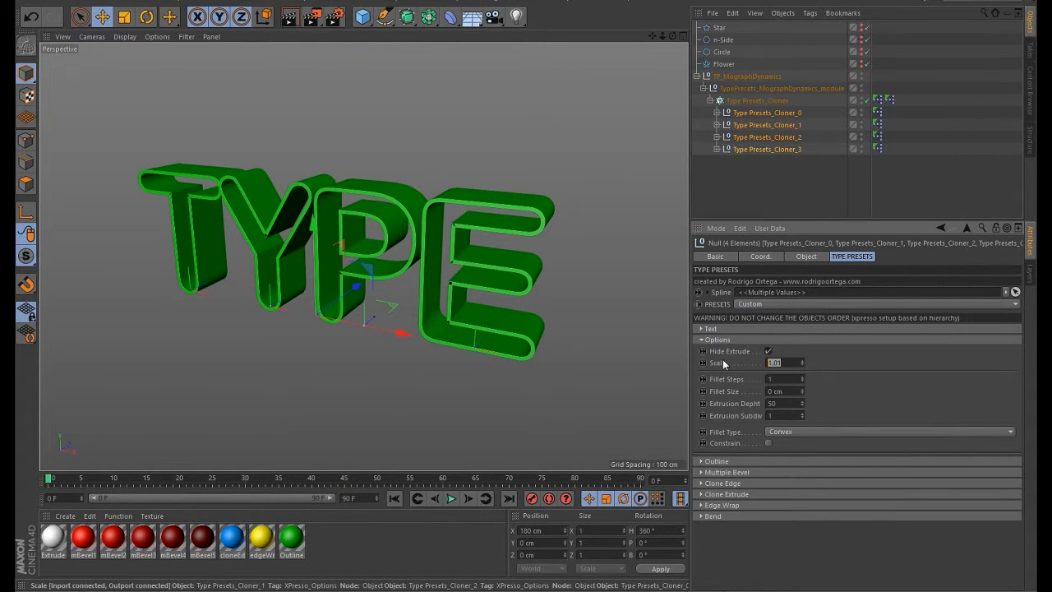
pyautogui.write('1')
pyautogui.press('Tab')
pyautogui.press('Tab')
pyautogui.press('Tab')
pyautogui.write('2')
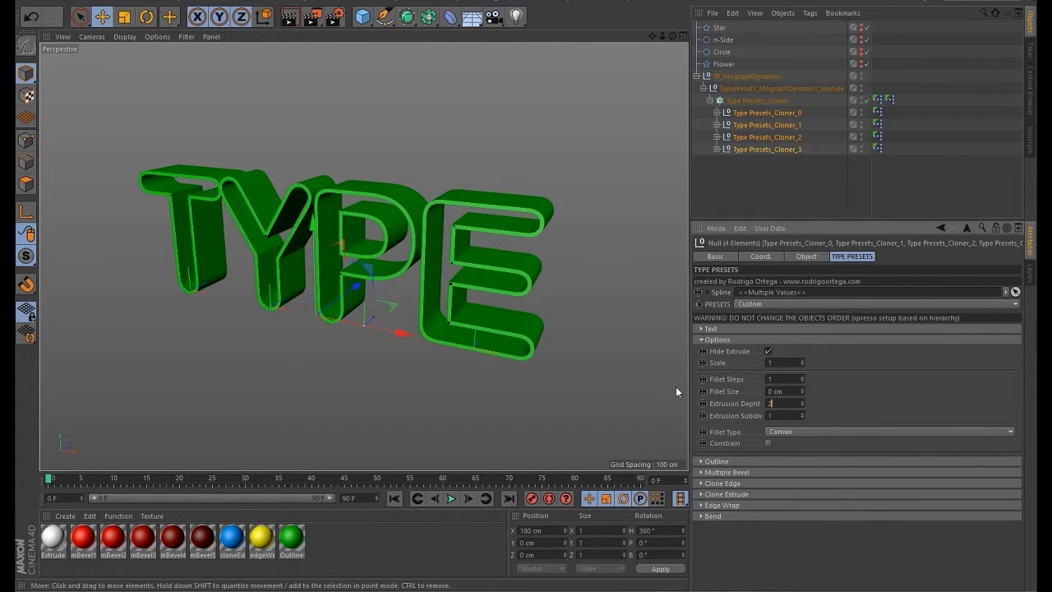
pyautogui.write('0')
pyautogui.press('Return')
pyautogui.scroll(-3, 438, 229)
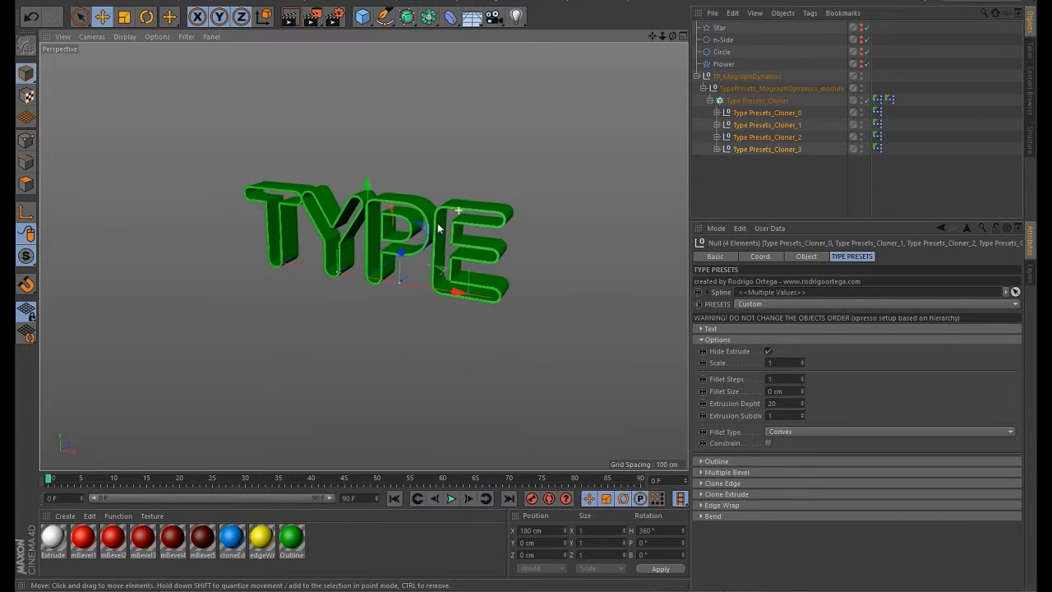
pyautogui.keyDown('alt'); pyautogui.moveTo(438, 229); pyautogui.dragTo(482, 239); pyautogui.keyUp('alt')
# - Vary the extrusion depth of the outlined letters and set it to 50
pyautogui.moveTo(802, 402); pyautogui.dragTo(785, 306)
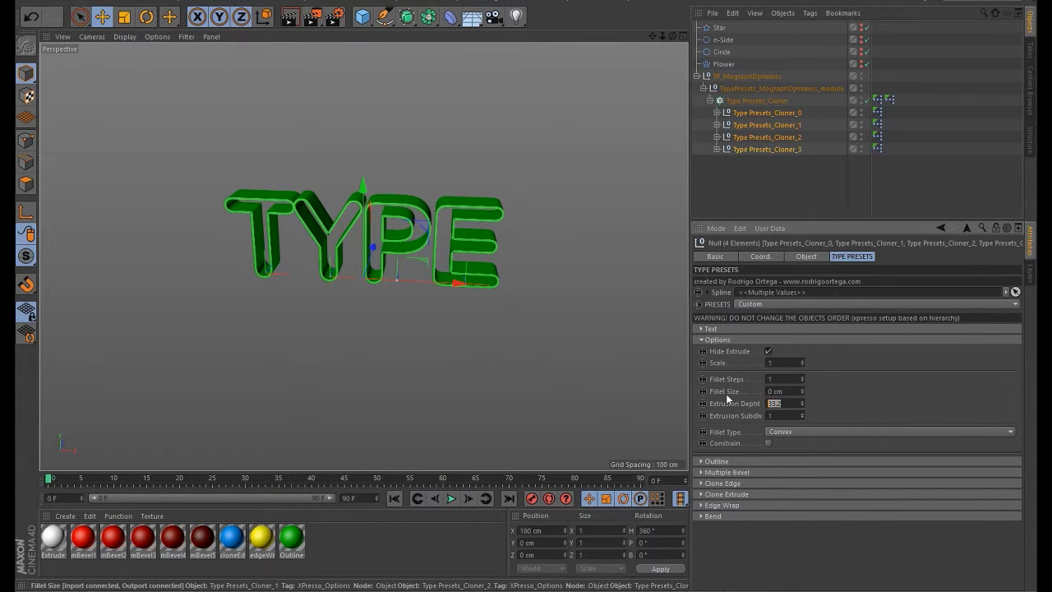
pyautogui.write('50')
pyautogui.press('Return')
pyautogui.keyDown('alt'); pyautogui.moveTo(369, 263); pyautogui.dragTo(380, 223); pyautogui.keyUp('alt')
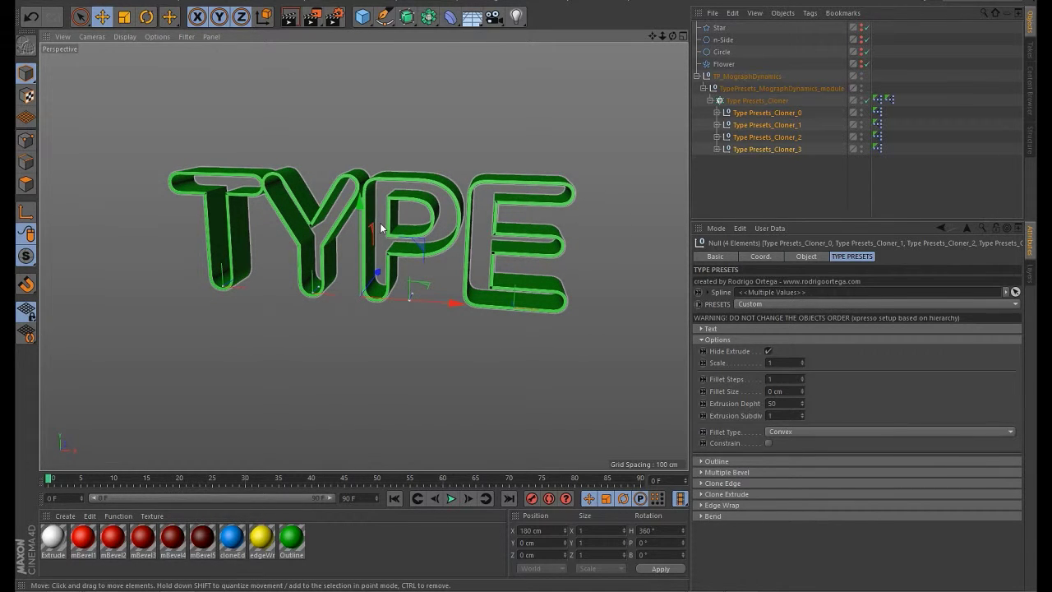
# - Turn off Hide Extrude and try smaller extrusion depths against the green outline, finishing at 50
pyautogui.click(768, 351)
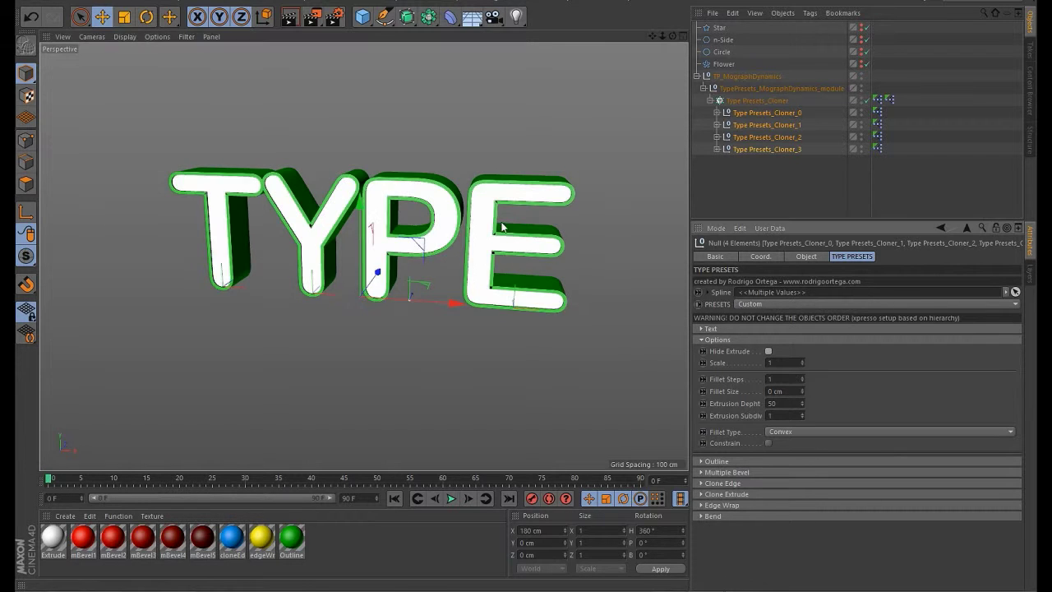
pyautogui.keyDown('alt'); pyautogui.moveTo(378, 271); pyautogui.dragTo(502, 260); pyautogui.keyUp('alt')
pyautogui.moveTo(804, 402); pyautogui.dragTo(816, 152)
pyautogui.write('10')
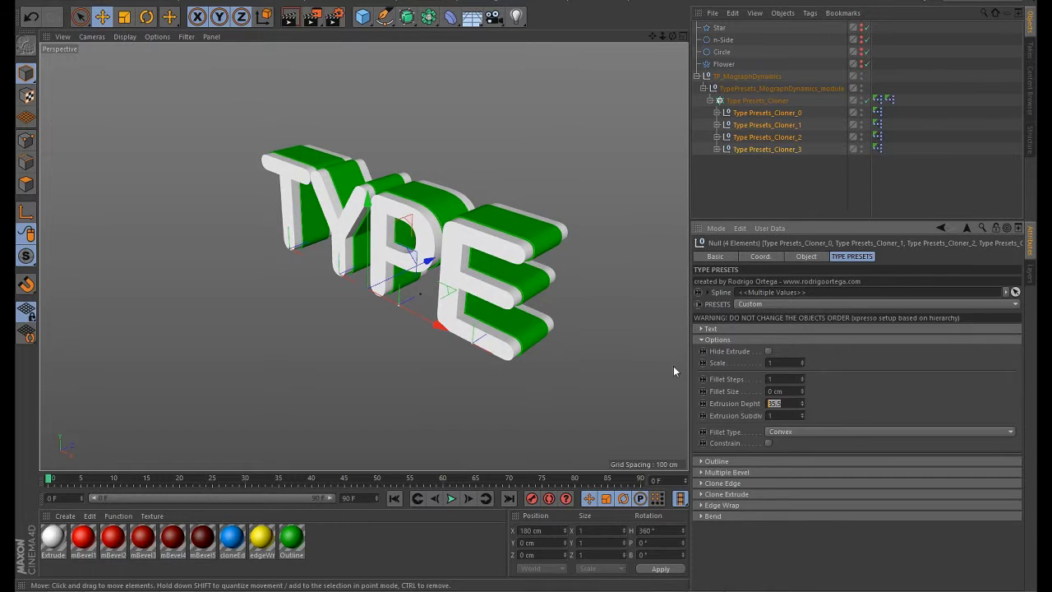
pyautogui.press('Return')
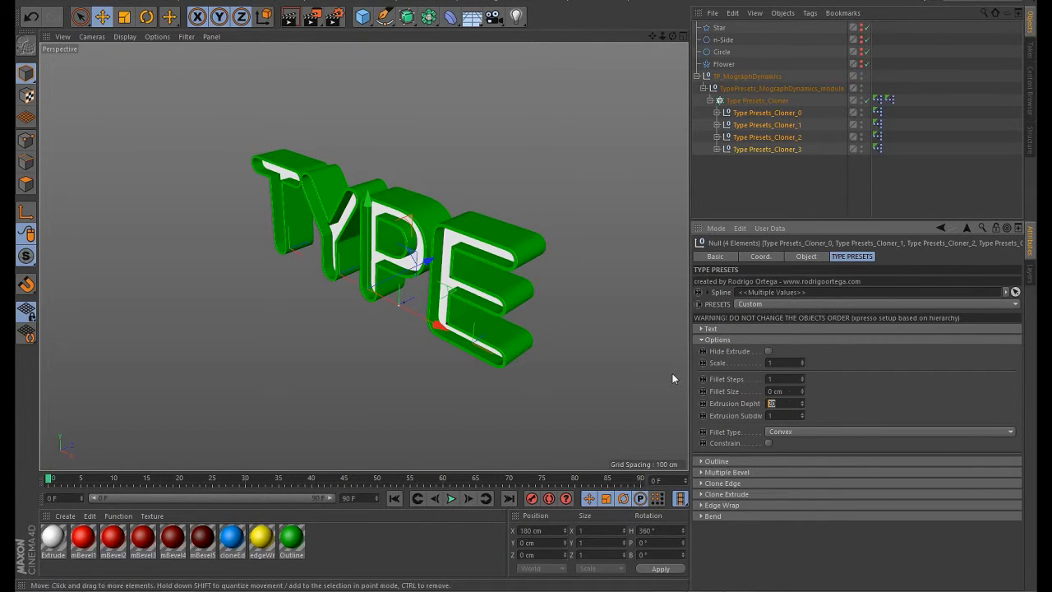
pyautogui.write('50')
pyautogui.press('Return')
pyautogui.keyDown('alt'); pyautogui.moveTo(673, 373); pyautogui.dragTo(460, 262); pyautogui.keyUp('alt')
# - Reselect all four cloner children, collapse their Options section and examine the Clone Edge settings
pyautogui.rightClick(692, 328)
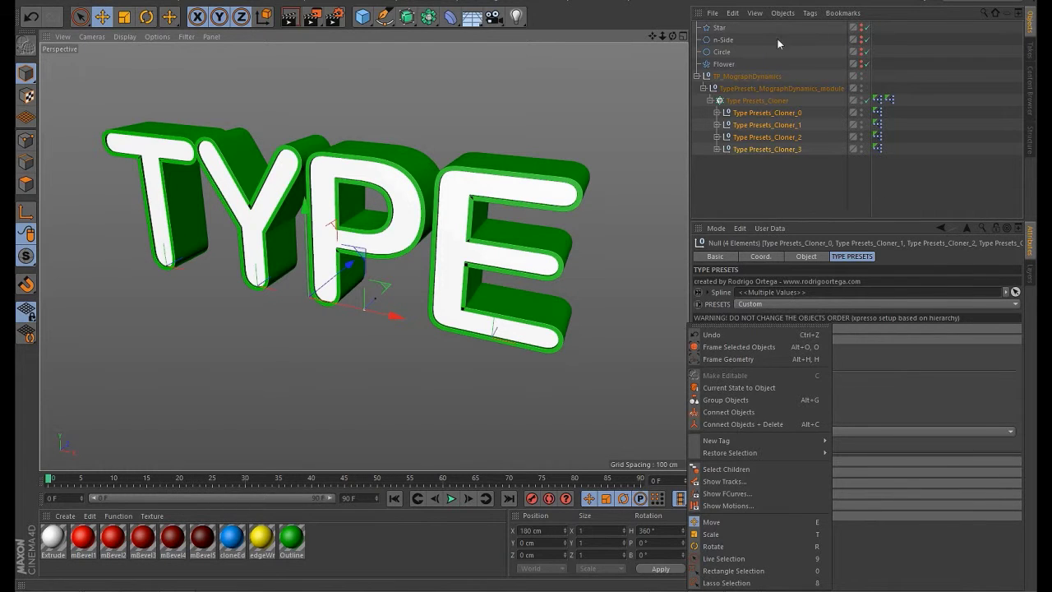
pyautogui.press('Escape')
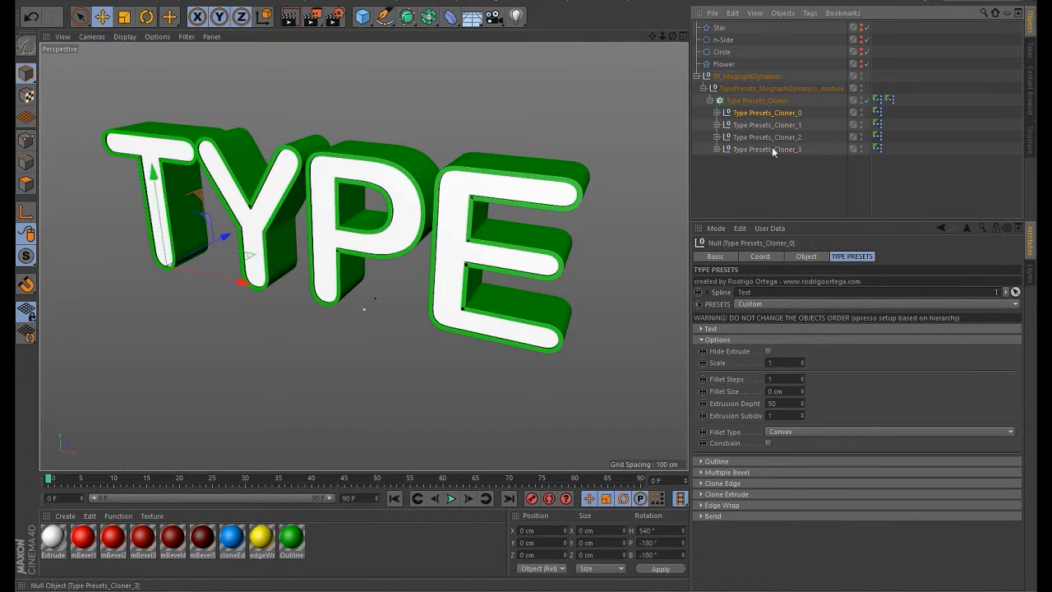
pyautogui.click(717, 340)
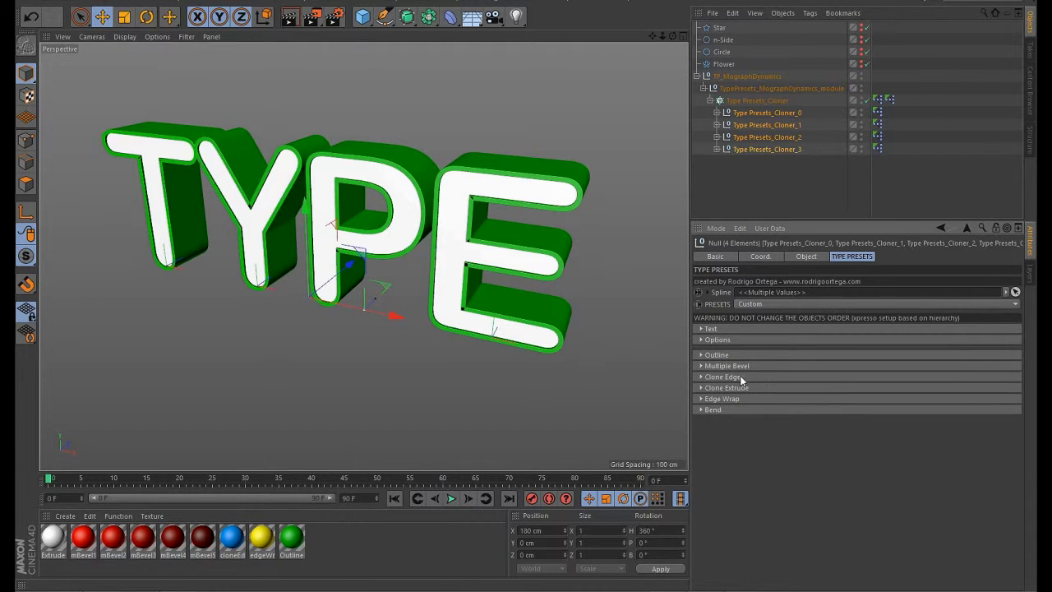
pyautogui.click(750, 377)
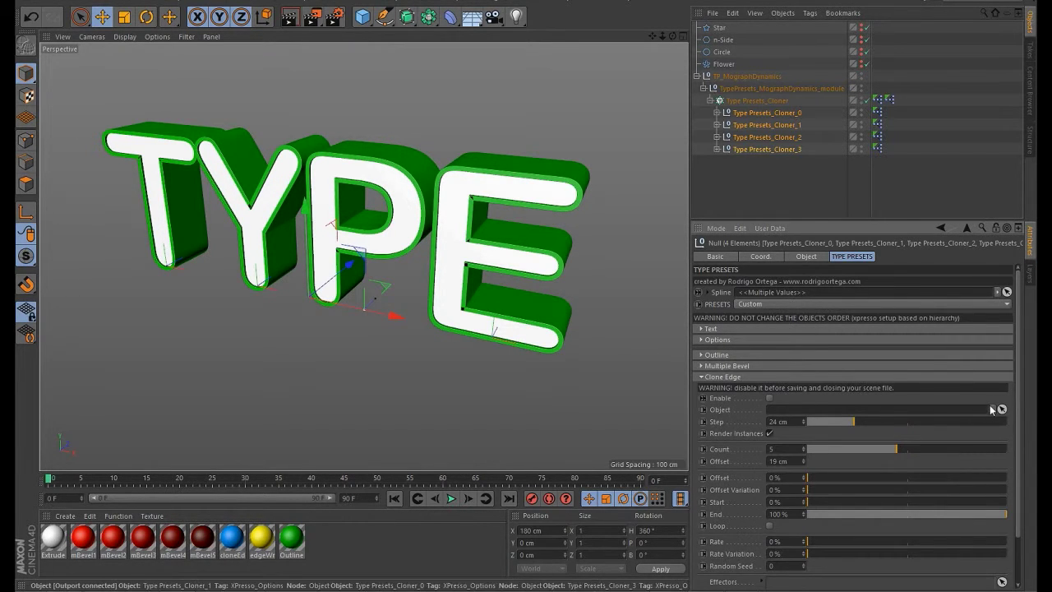
pyautogui.scroll(-3, 1021, 455)
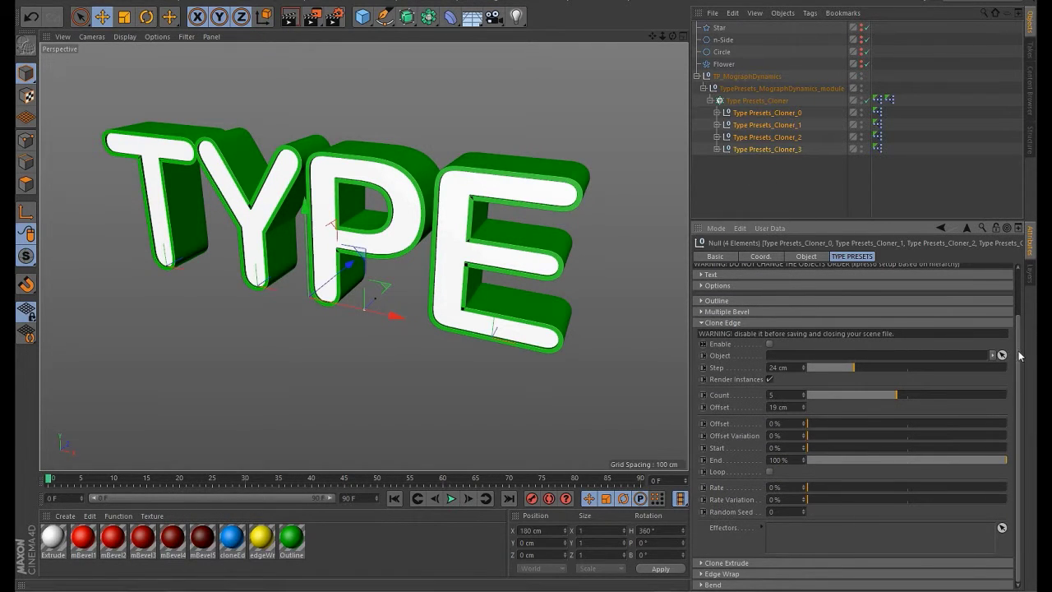
pyautogui.scroll(3, 1020, 355)
# - Apply the Reset preset to all four cloner children, set it to Custom, and reselect them
pyautogui.click(758, 305)
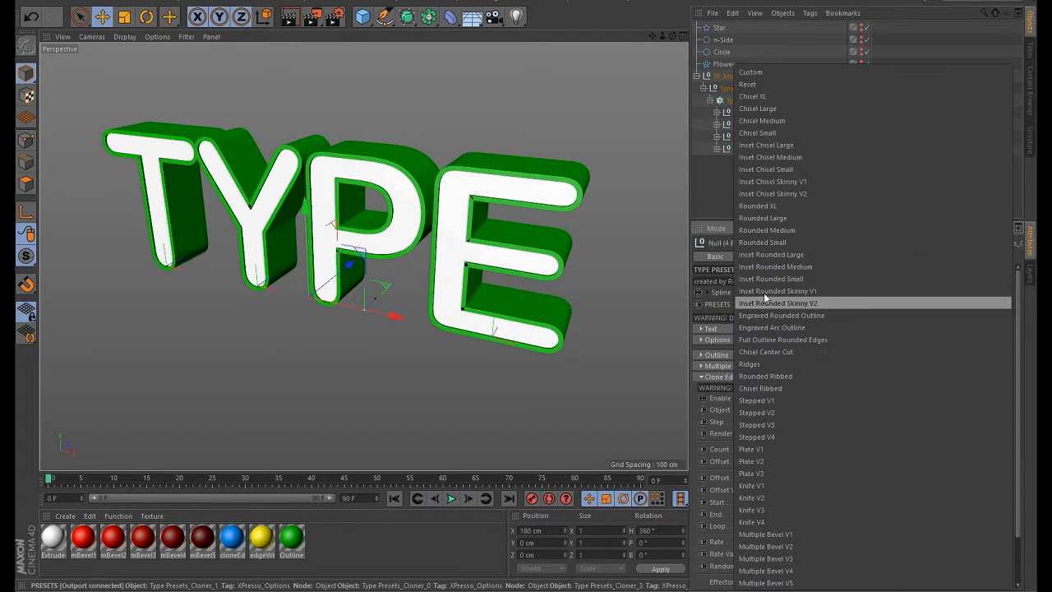
pyautogui.click(761, 95)
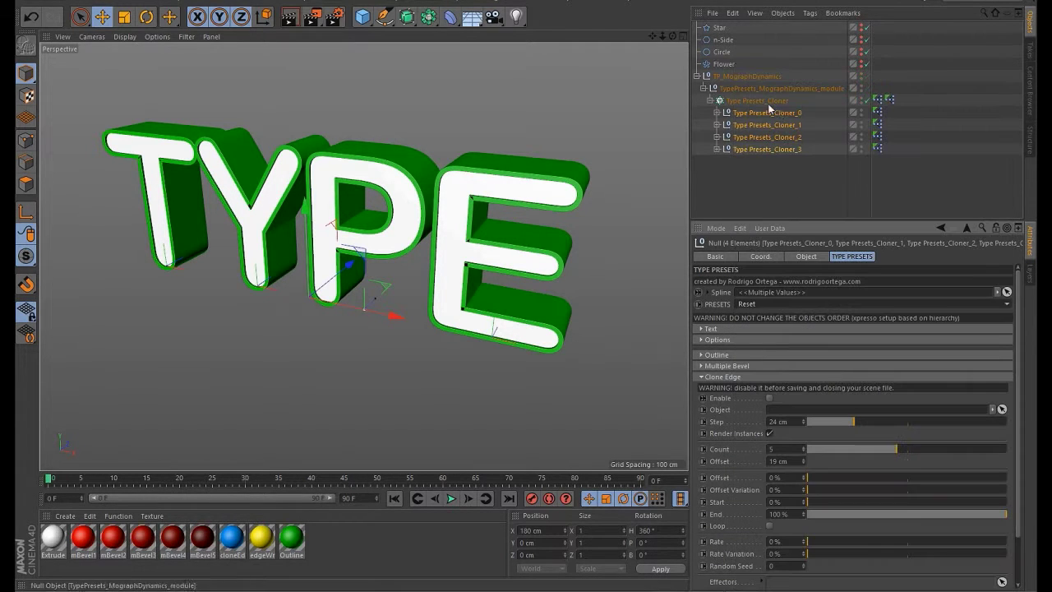
pyautogui.click(759, 304)
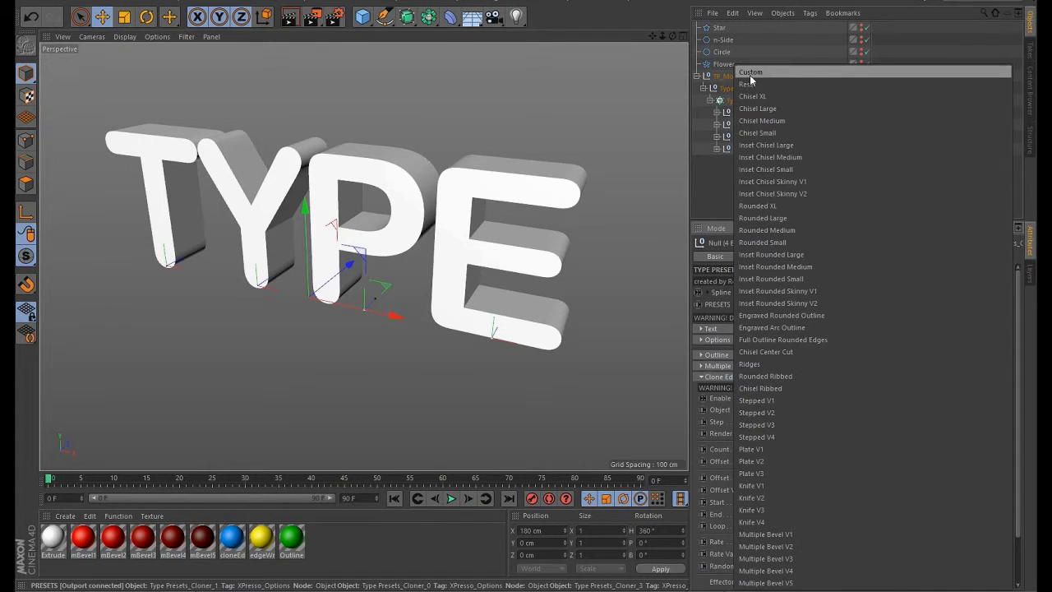
pyautogui.click(750, 74)
pyautogui.click(758, 184)
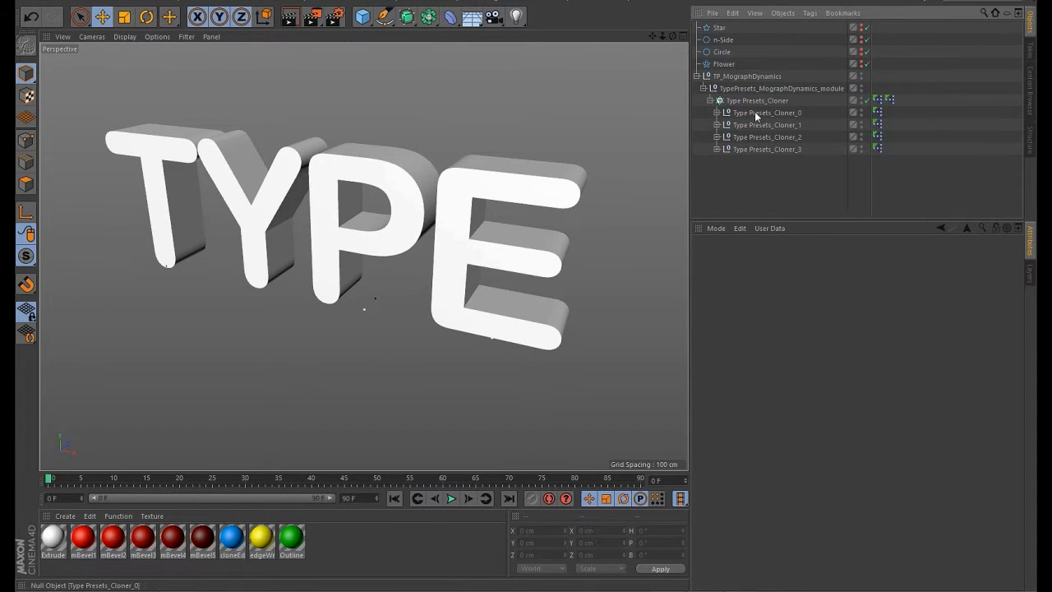
pyautogui.click(754, 112)
pyautogui.keyDown('shift'); pyautogui.click(758, 149); pyautogui.keyUp('shift')
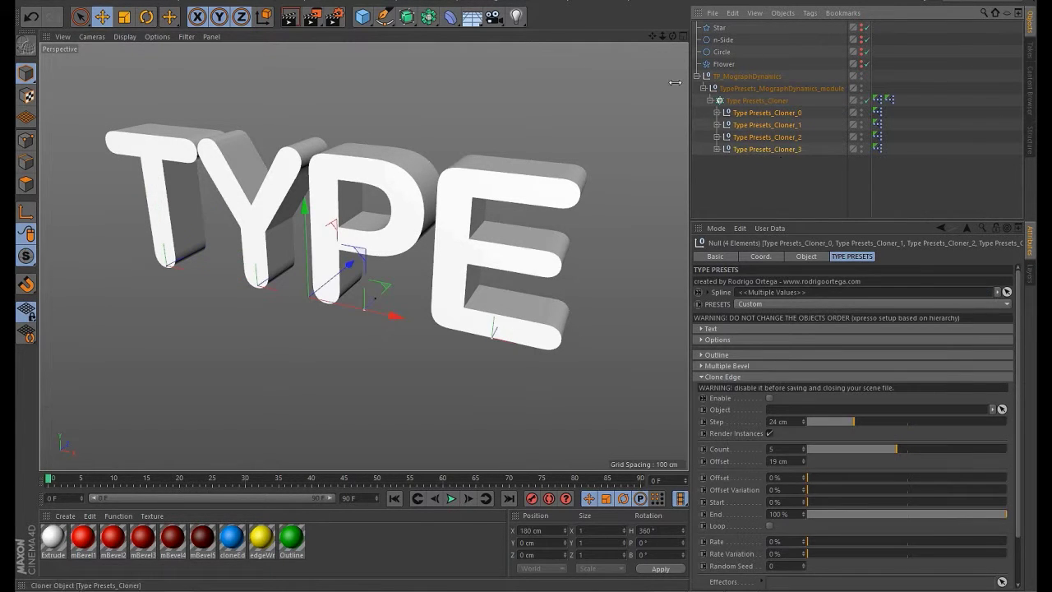
# - Add a cube and scale it down uniformly to 14 cm
pyautogui.moveTo(362, 22); pyautogui.dragTo(466, 38)
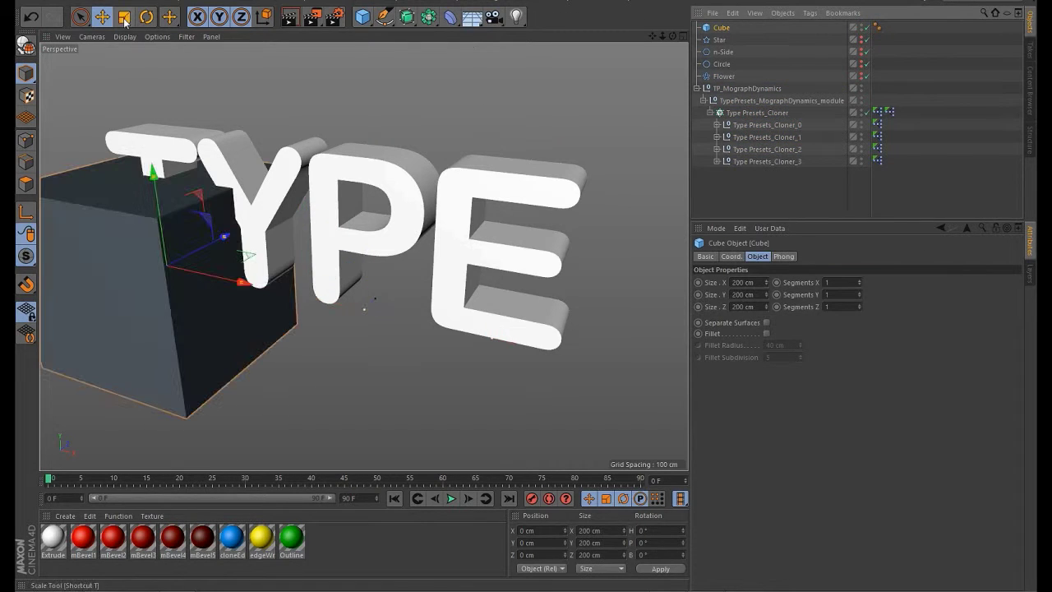
pyautogui.press('t')
pyautogui.moveTo(210, 55); pyautogui.dragTo(57, 471)
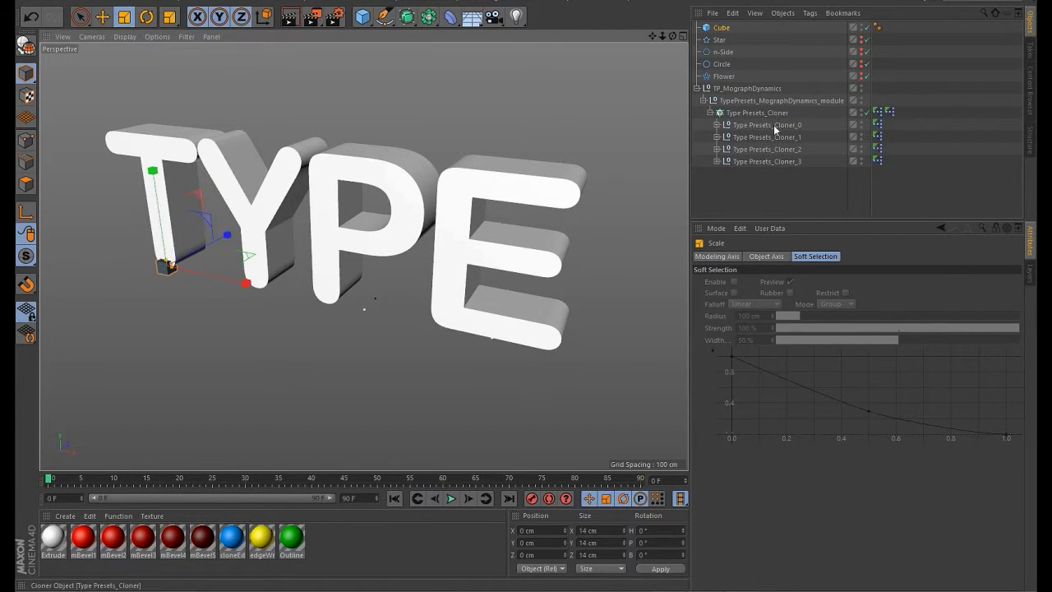
# - Assign the cube as the Clone Edge object of all four cloner children and enable edge cloning
pyautogui.click(774, 125)
pyautogui.keyDown('shift'); pyautogui.click(776, 161); pyautogui.keyUp('shift')
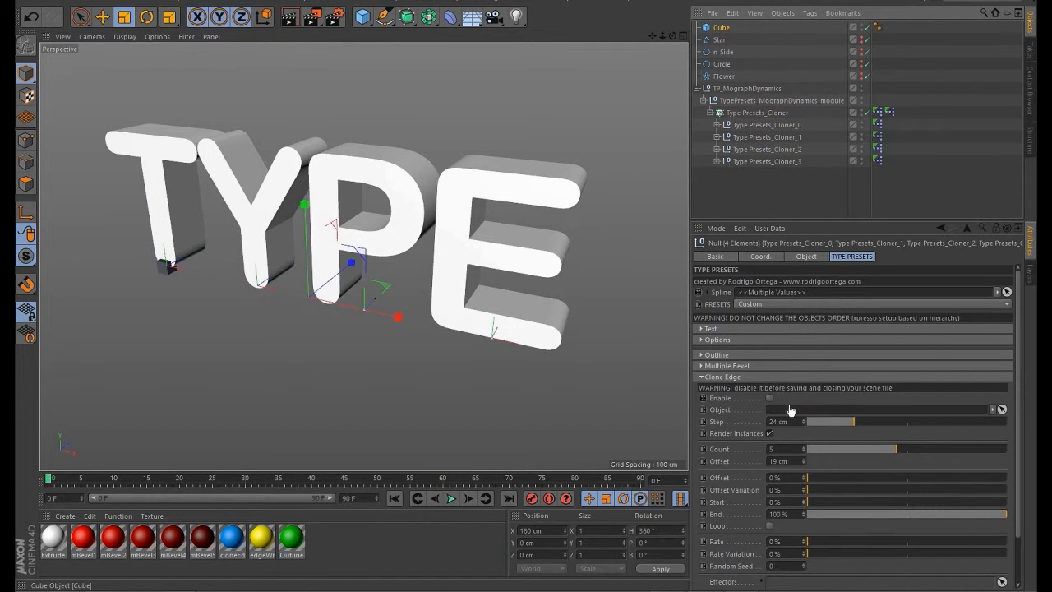
pyautogui.moveTo(785, 413); pyautogui.dragTo(785, 412)
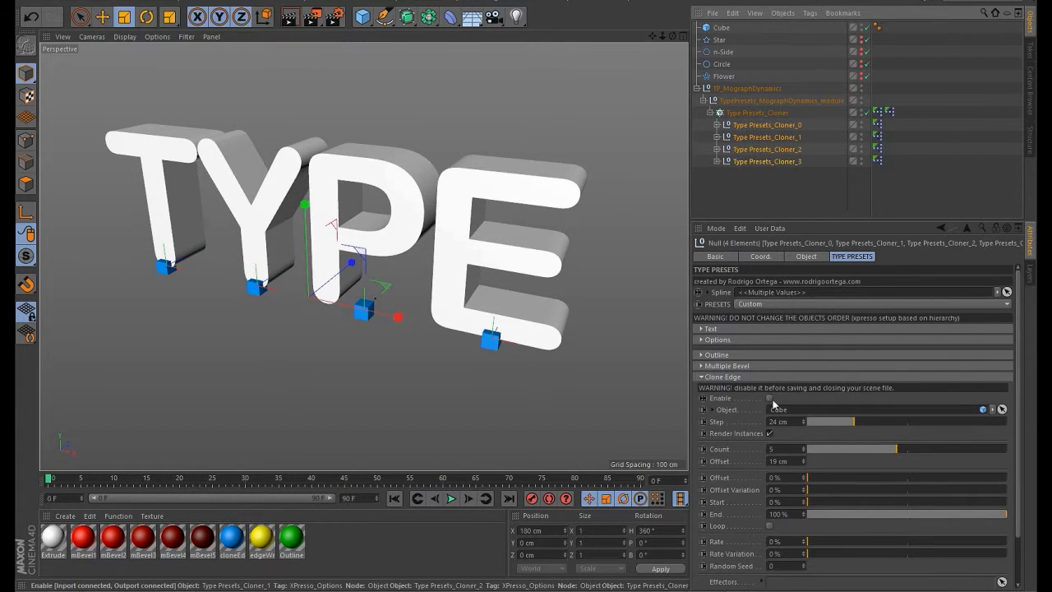
pyautogui.click(771, 399)
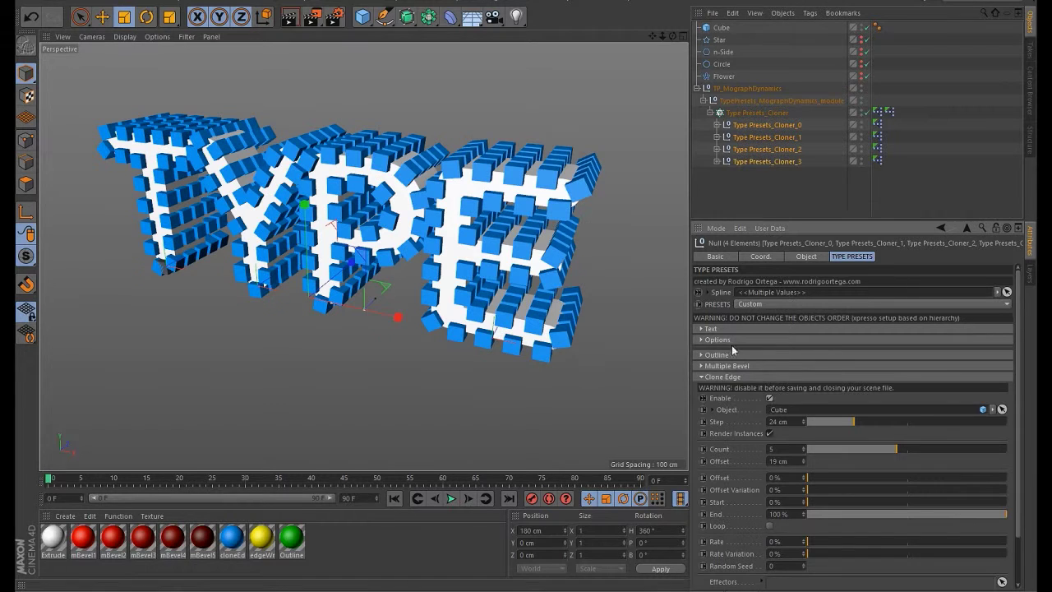
# - Set the Clone Edge count to 1, its offset to 10 cm and the step to 10 cm for all four cloner children
pyautogui.scroll(-3, 465, 178)
pyautogui.keyDown('alt'); pyautogui.moveTo(467, 183); pyautogui.dragTo(474, 204); pyautogui.keyUp('alt')
pyautogui.scroll(4, 474, 204)
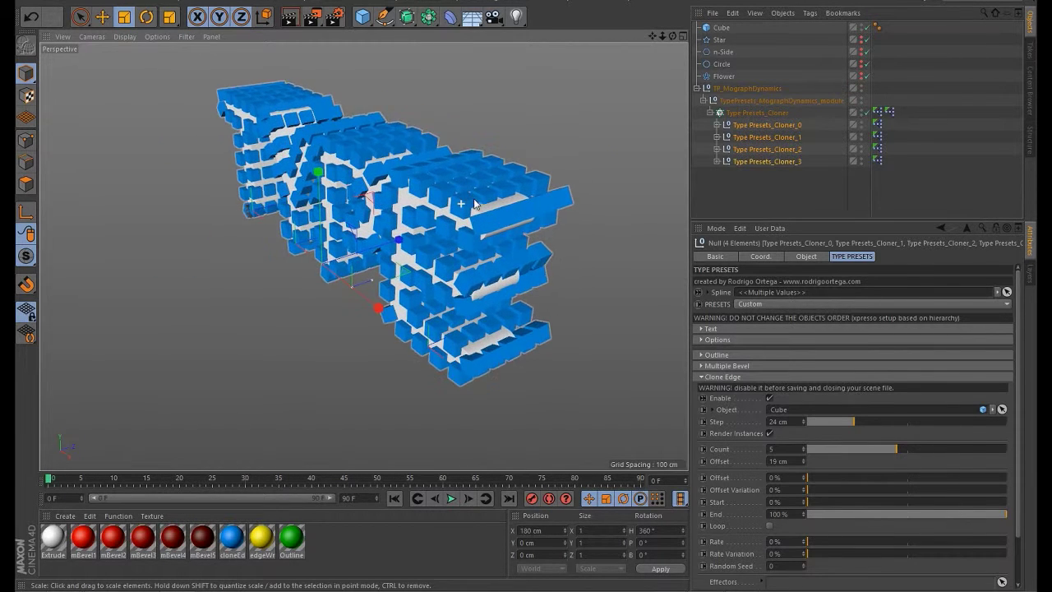
pyautogui.click(805, 451)
pyautogui.click(805, 452)
pyautogui.click(804, 451)
pyautogui.click(804, 451)
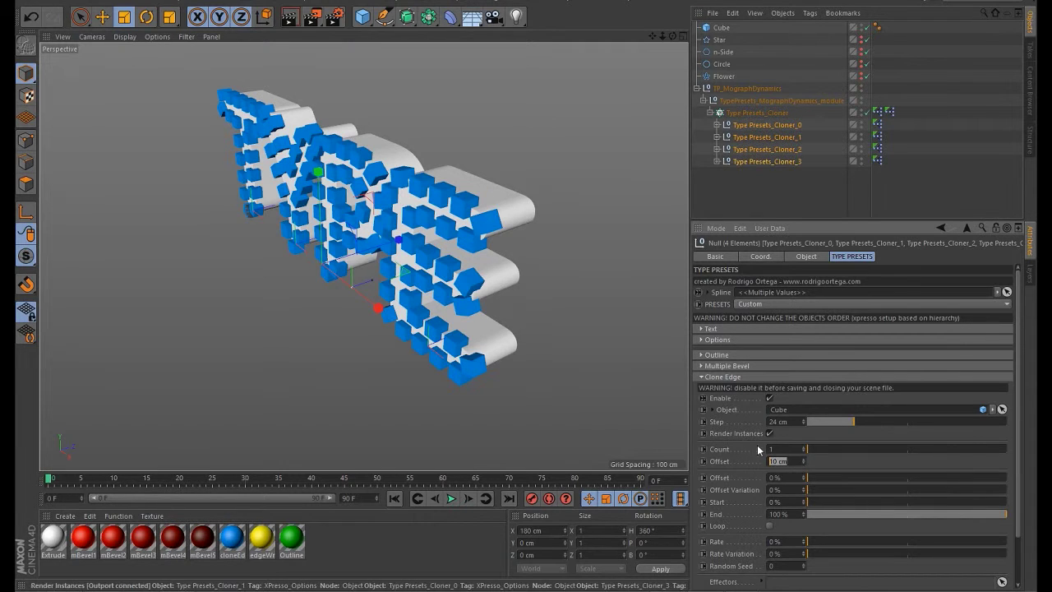
pyautogui.moveTo(827, 424)
pyautogui.mouseDown()
pyautogui.moveTo(863, 421)
pyautogui.moveTo(828, 417)
pyautogui.mouseUp()
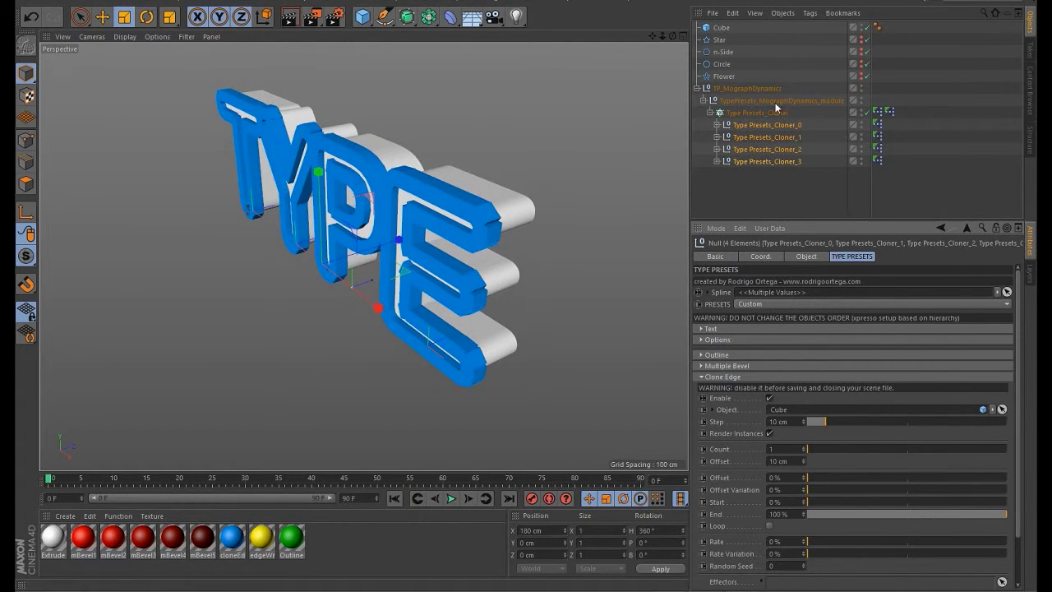
# - Enable the fillet on the cube and set its radius to 1.5 cm
pyautogui.click(719, 28)
pyautogui.click(767, 334)
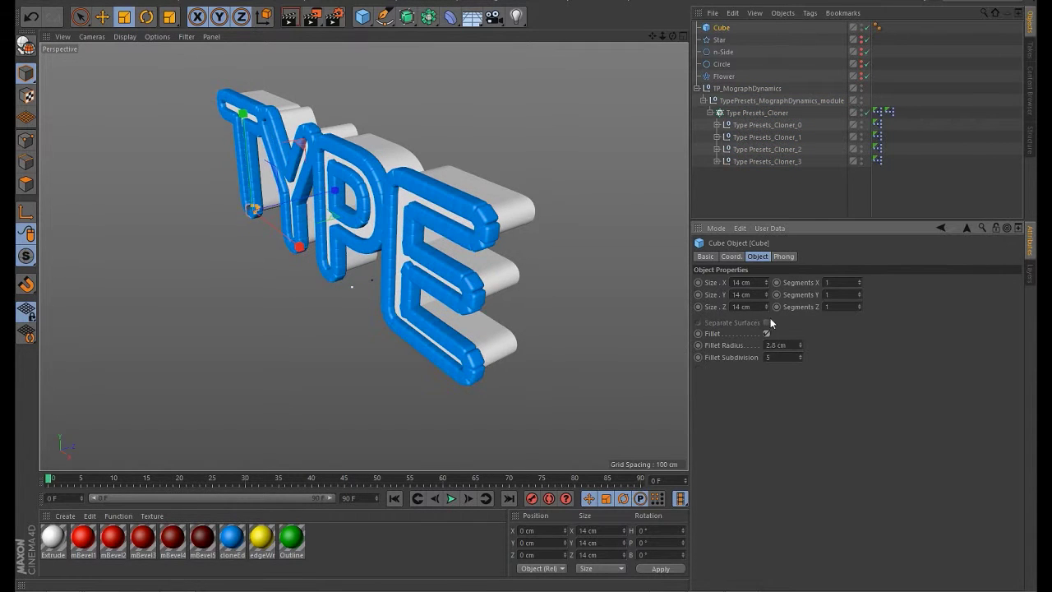
pyautogui.write('1.5')
pyautogui.press('Return')
pyautogui.keyDown('alt'); pyautogui.moveTo(462, 285); pyautogui.dragTo(496, 267); pyautogui.keyUp('alt')
pyautogui.keyDown('alt'); pyautogui.moveTo(495, 267); pyautogui.dragTo(453, 271, button='right'); pyautogui.keyUp('alt')
pyautogui.keyDown('alt'); pyautogui.moveTo(453, 271); pyautogui.dragTo(519, 273, button='middle'); pyautogui.keyUp('alt')
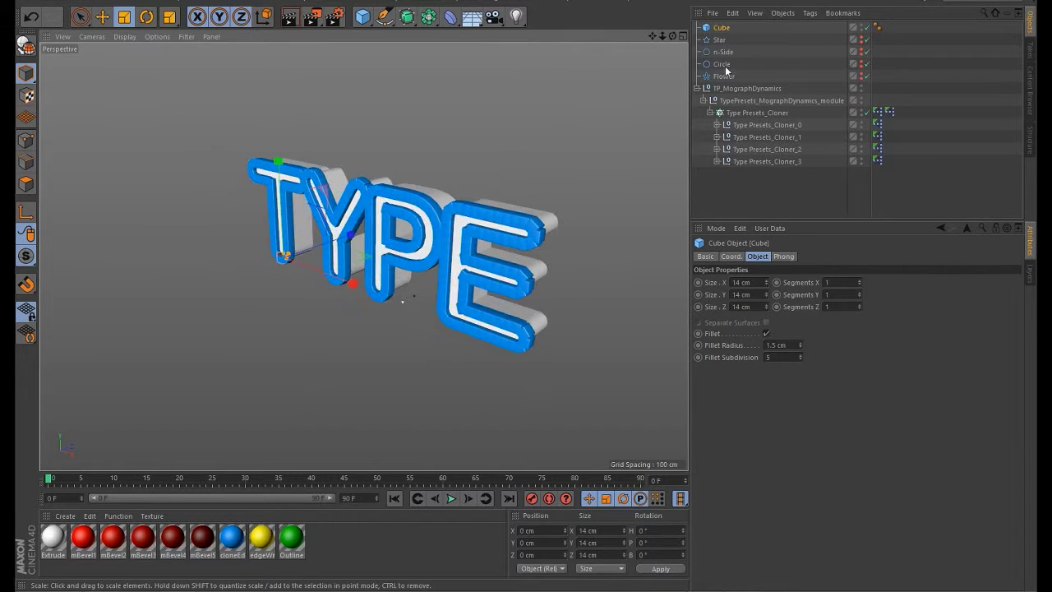
# - Reselect only the four cloner children and set their Clone Edge step to 13 cm and count to 6
pyautogui.click(749, 114)
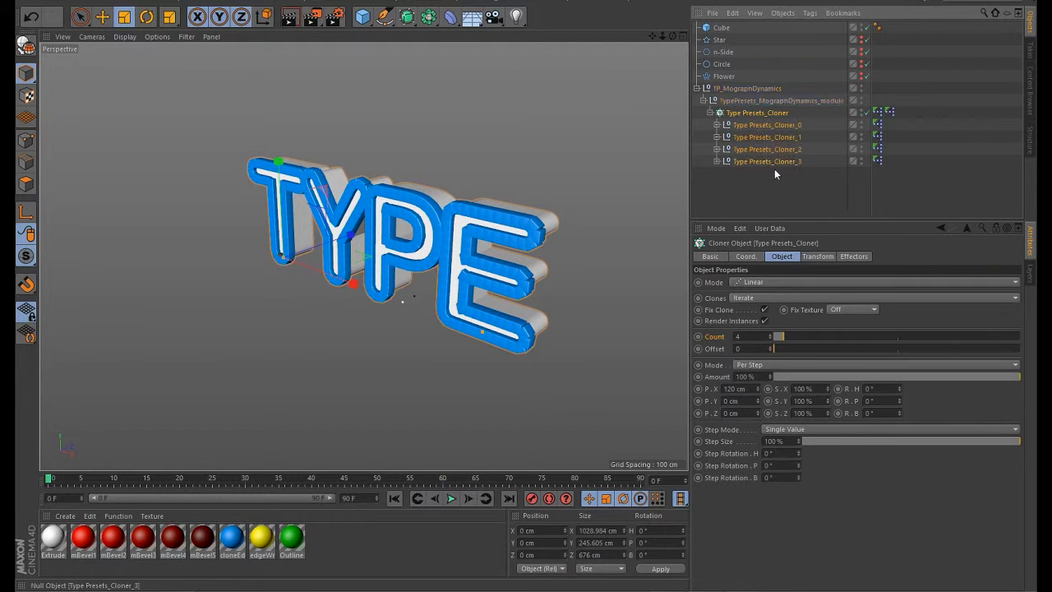
pyautogui.keyDown('shift'); pyautogui.click(773, 161); pyautogui.keyUp('shift')
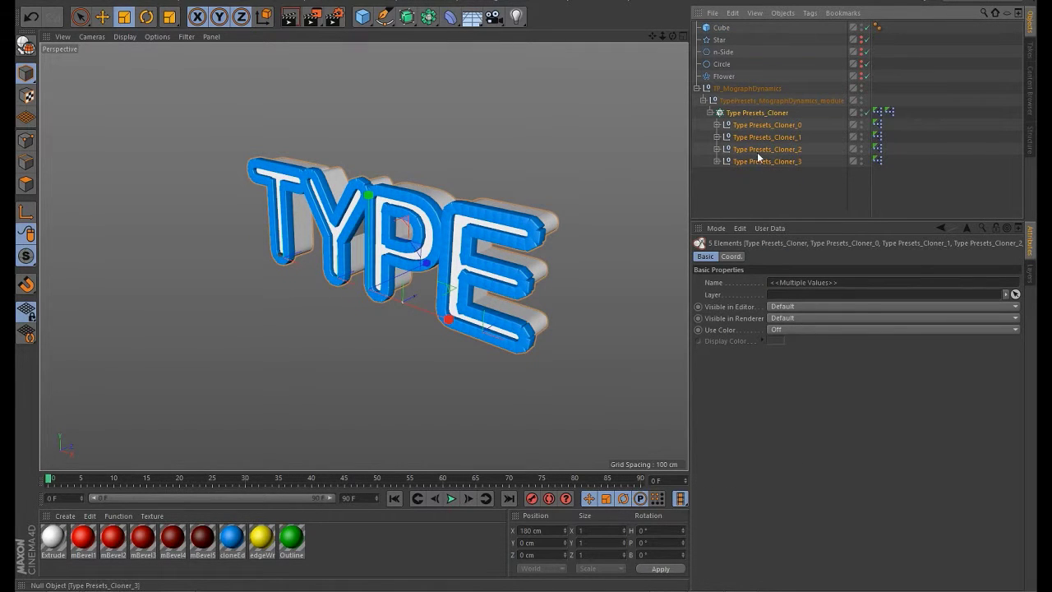
pyautogui.keyDown('ctrl'); pyautogui.click(756, 112); pyautogui.keyUp('ctrl')
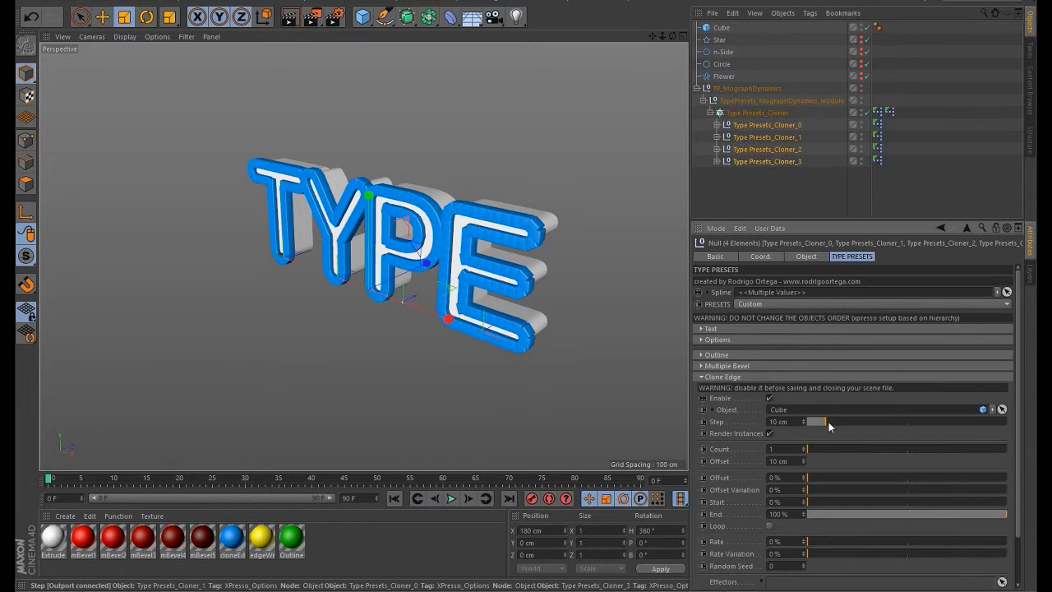
pyautogui.moveTo(836, 420); pyautogui.dragTo(831, 420)
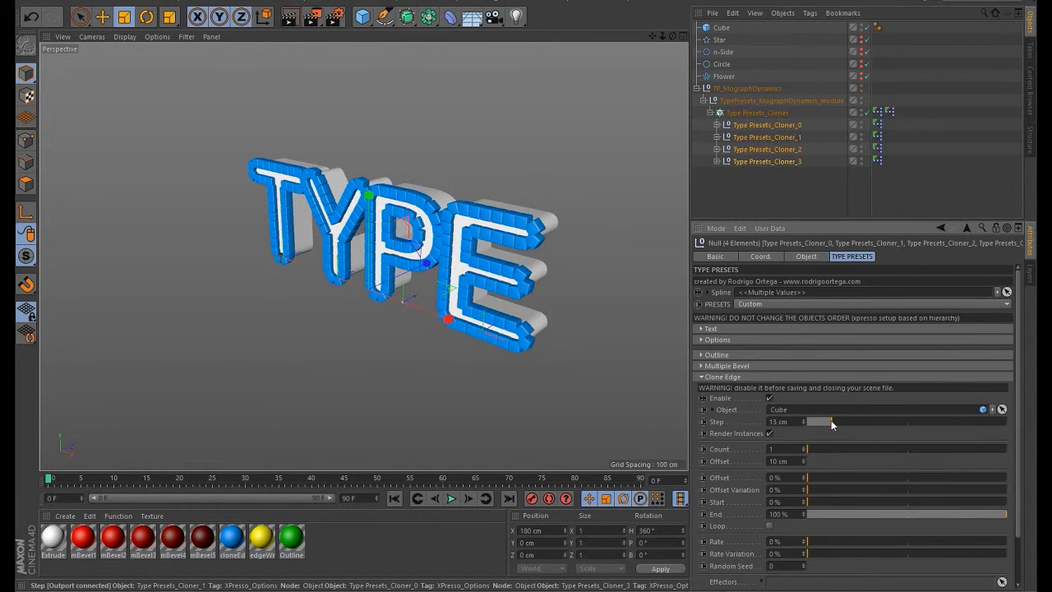
pyautogui.click(803, 447)
pyautogui.click(803, 446)
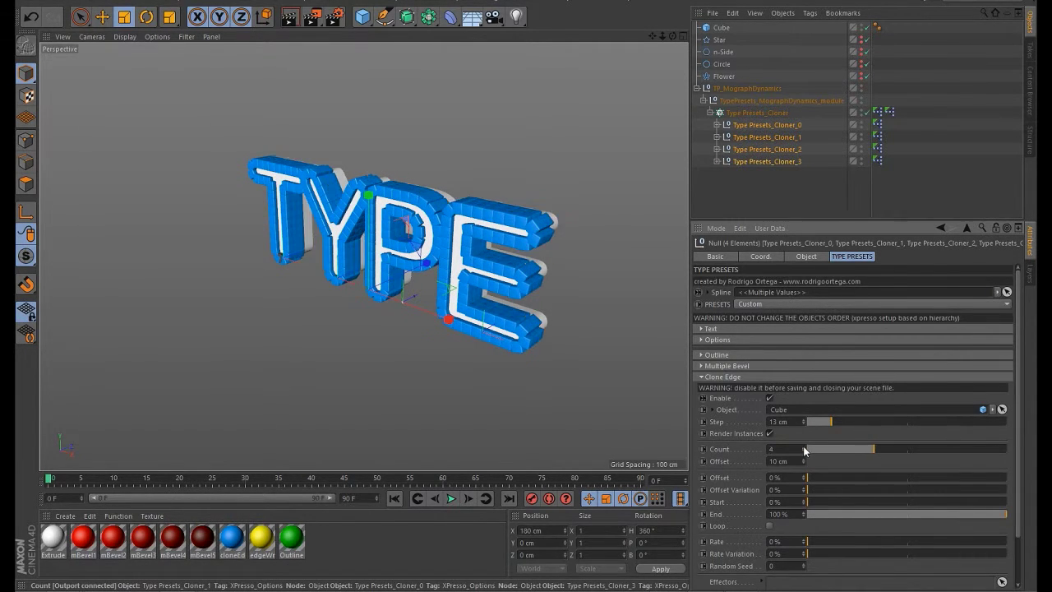
pyautogui.click(803, 446)
pyautogui.click(803, 446)
pyautogui.keyDown('alt'); pyautogui.moveTo(576, 349); pyautogui.dragTo(493, 327); pyautogui.keyUp('alt')
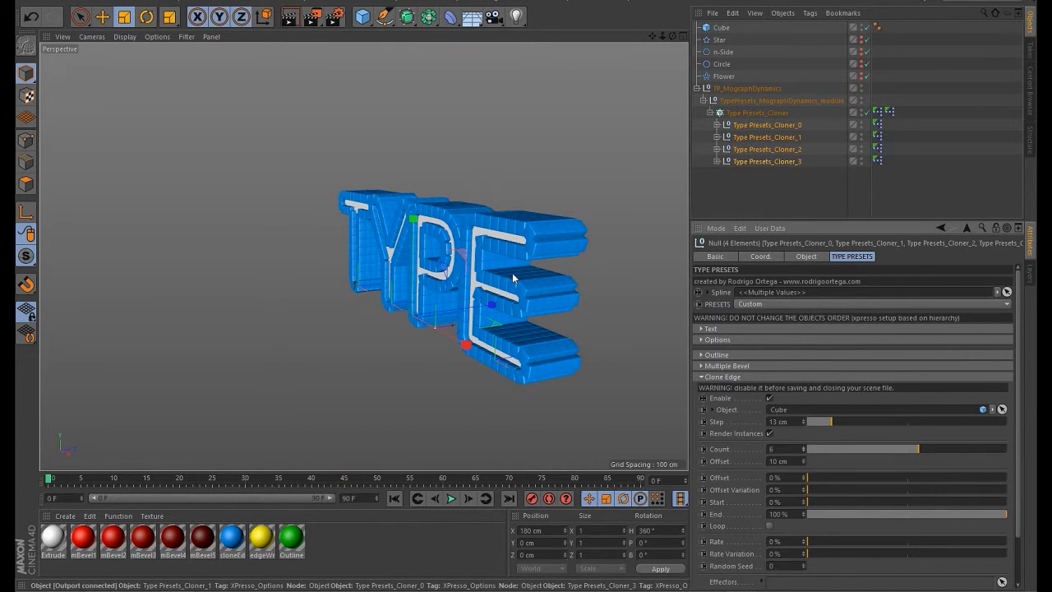
pyautogui.moveTo(513, 279)
pyautogui.keyDown('alt'); pyautogui.mouseDown()
pyautogui.moveTo(596, 368)
pyautogui.moveTo(380, 303)
pyautogui.moveTo(527, 296)
pyautogui.moveTo(501, 283)
pyautogui.moveTo(523, 276)
pyautogui.mouseUp(); pyautogui.keyUp('alt')
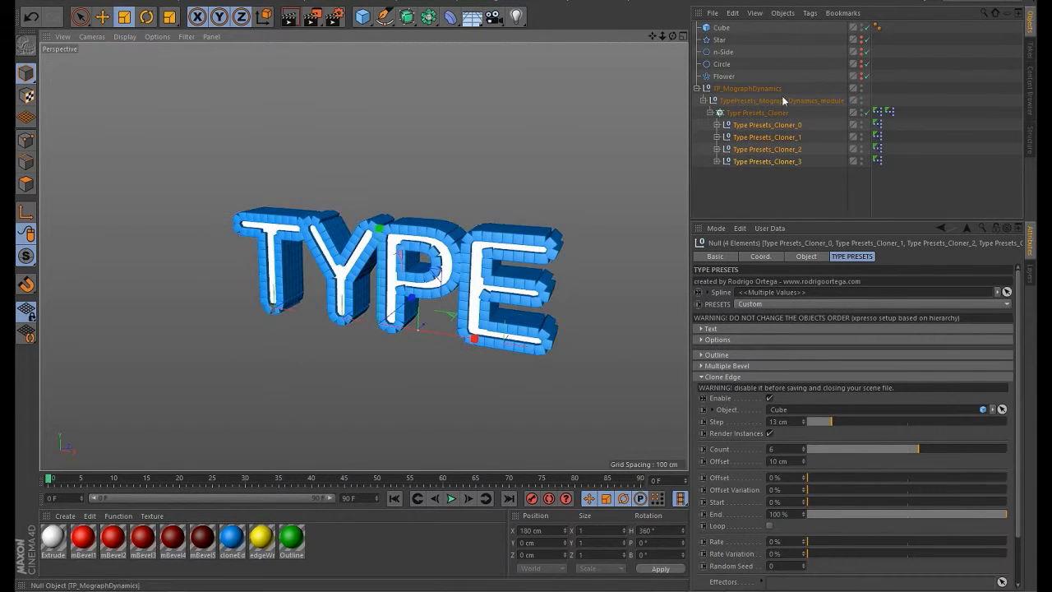
# - Enable Custom Splines on the Mograph dynamics module and compare the edge cloning on the shapes and the text
pyautogui.click(761, 112)
pyautogui.click(750, 100)
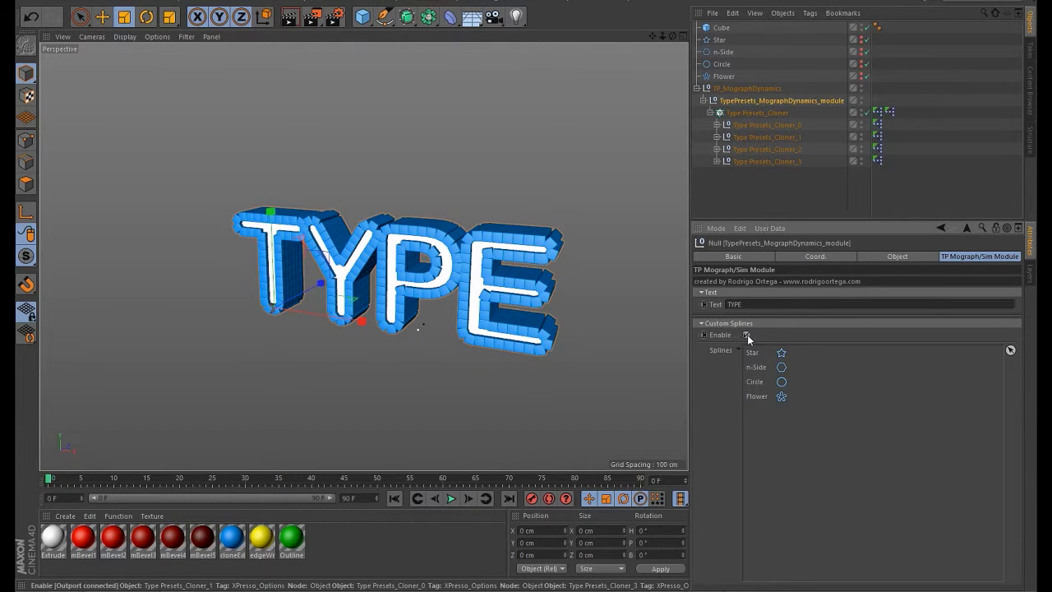
pyautogui.click(748, 335)
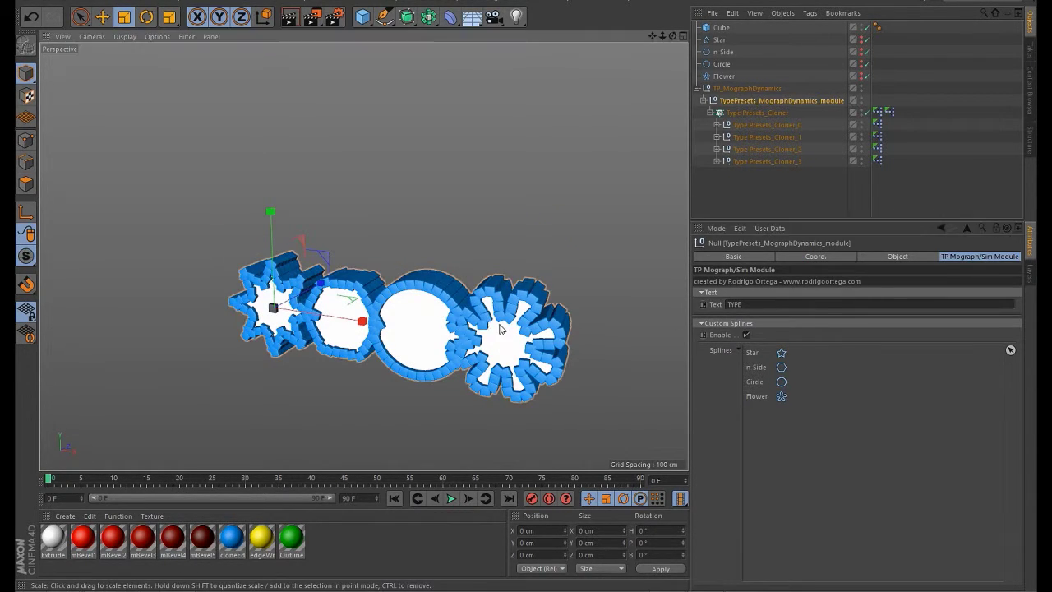
pyautogui.keyDown('alt'); pyautogui.moveTo(500, 329); pyautogui.dragTo(436, 289, button='middle'); pyautogui.keyUp('alt')
pyautogui.keyDown('alt'); pyautogui.moveTo(350, 249); pyautogui.dragTo(345, 263); pyautogui.keyUp('alt')
pyautogui.keyDown('alt'); pyautogui.moveTo(417, 253); pyautogui.dragTo(442, 244, button='right'); pyautogui.keyUp('alt')
pyautogui.keyDown('alt'); pyautogui.moveTo(442, 244); pyautogui.dragTo(468, 247); pyautogui.keyUp('alt')
pyautogui.click(747, 336)
pyautogui.click(746, 335)
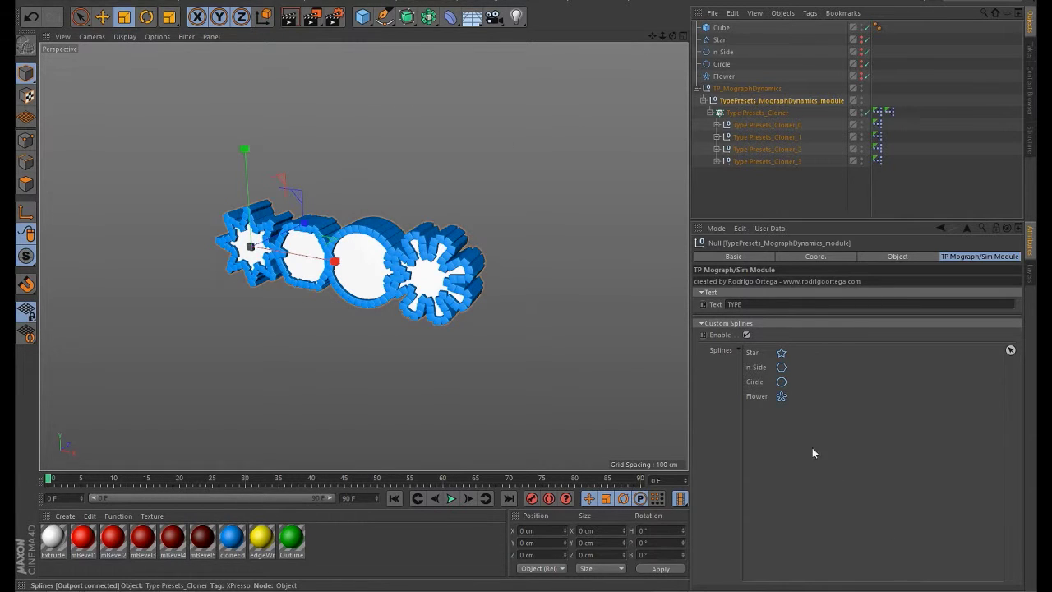
pyautogui.click(750, 88)
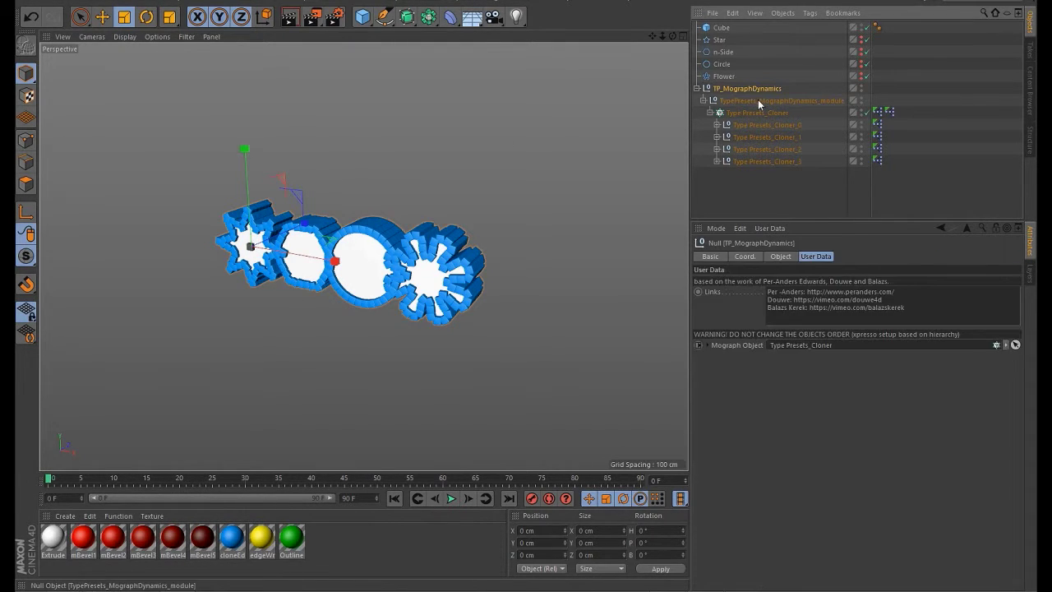
pyautogui.click(763, 110)
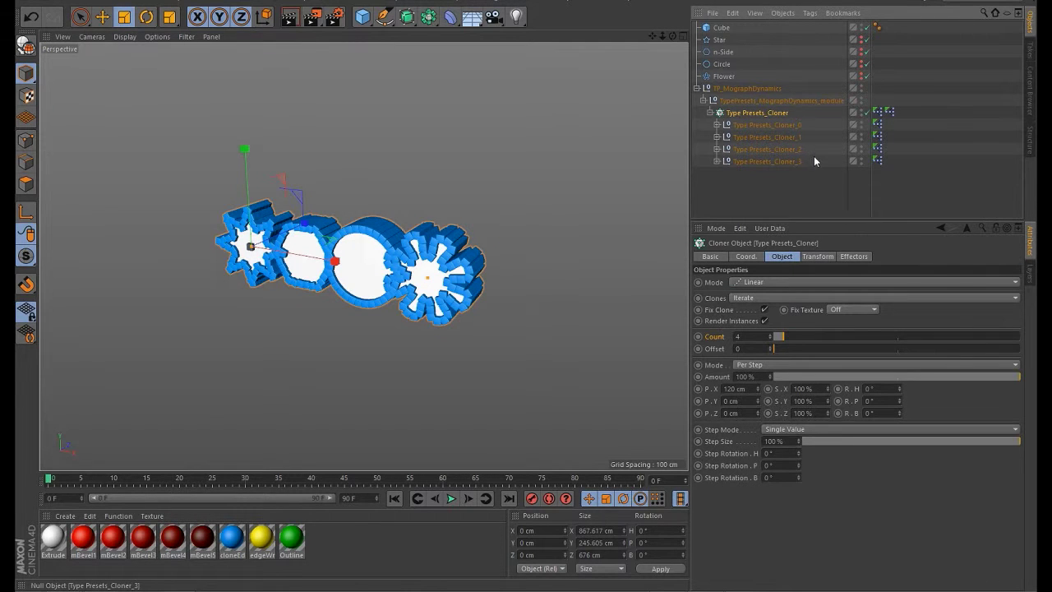
pyautogui.click(763, 101)
pyautogui.click(767, 112)
pyautogui.click(405, 3)
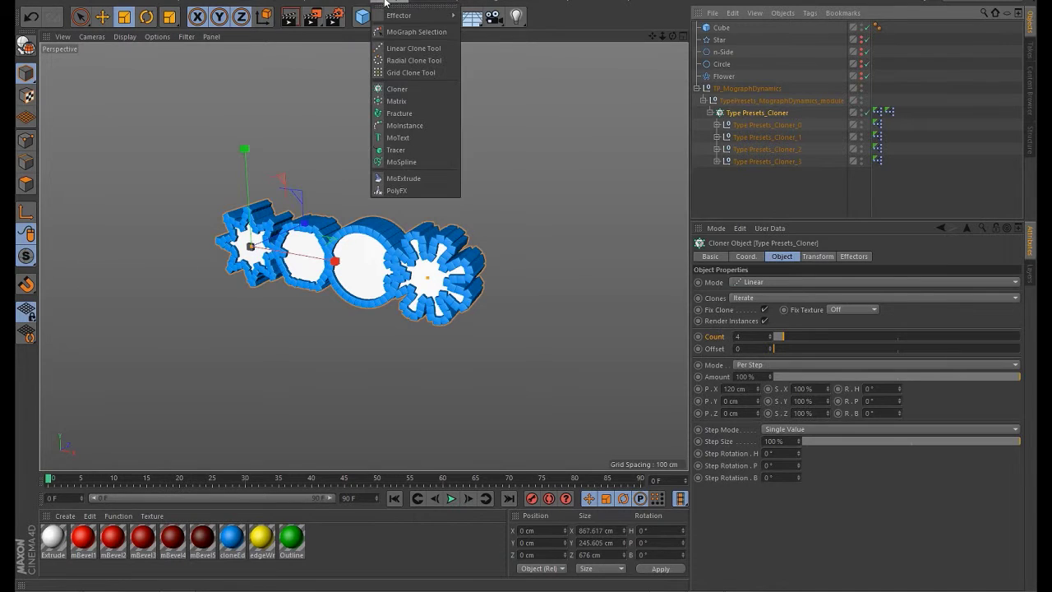
pyautogui.moveTo(402, 14)
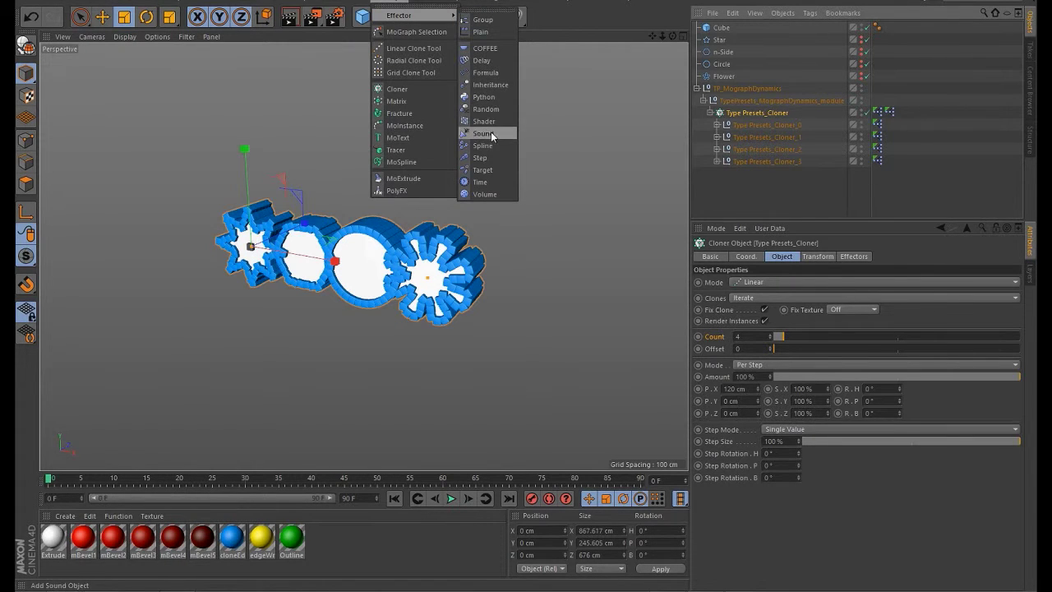
pyautogui.click(491, 85)
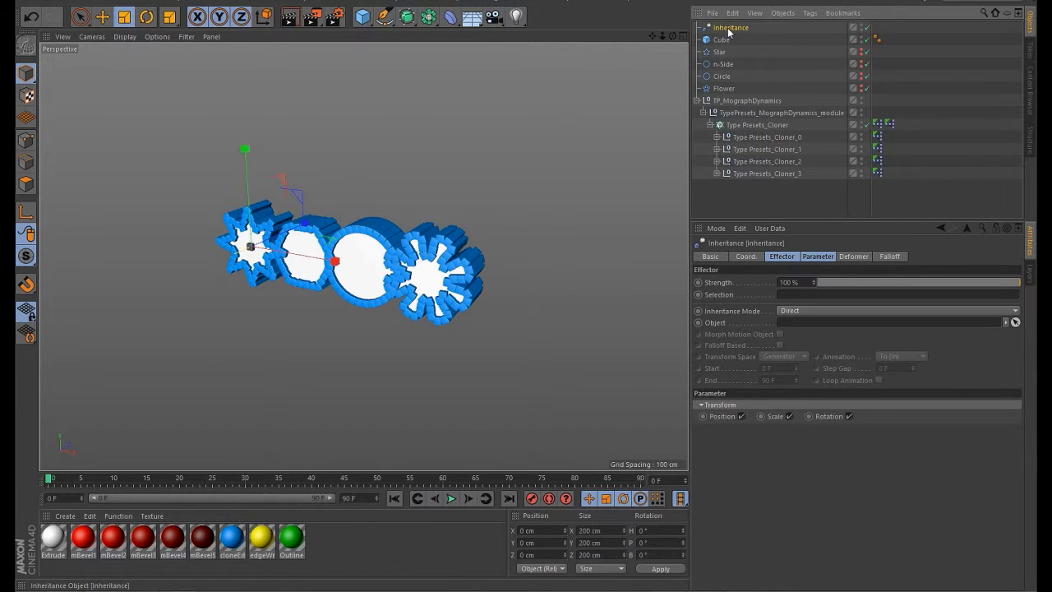
pyautogui.press('Delete')
# - Add a Formula effector to the Type Presets cloner and play the animation
pyautogui.click(751, 113)
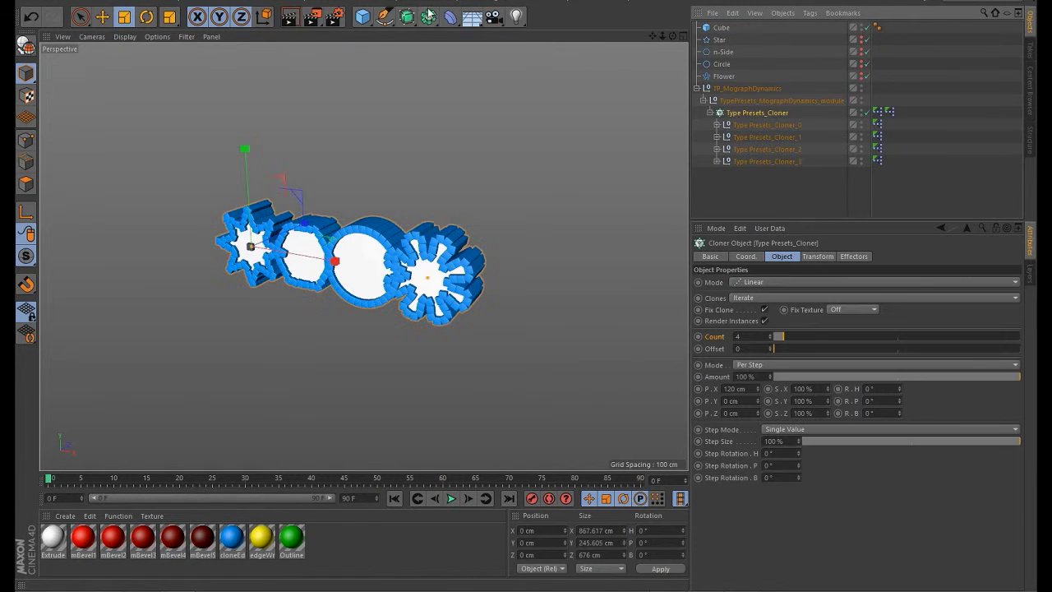
pyautogui.click(450, 16)
pyautogui.click(416, 2)
pyautogui.moveTo(399, 2)
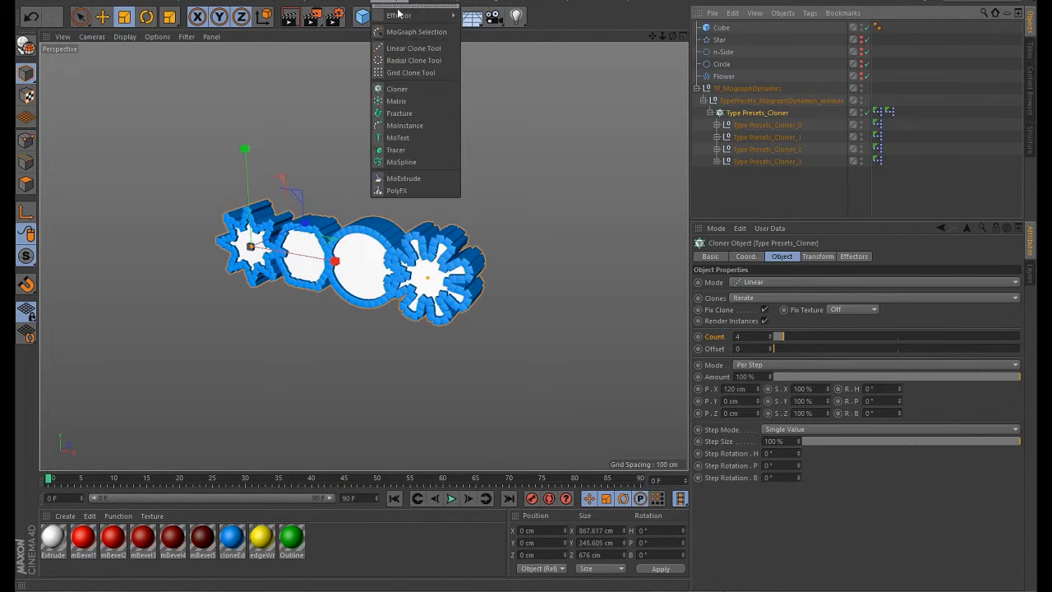
pyautogui.click(486, 73)
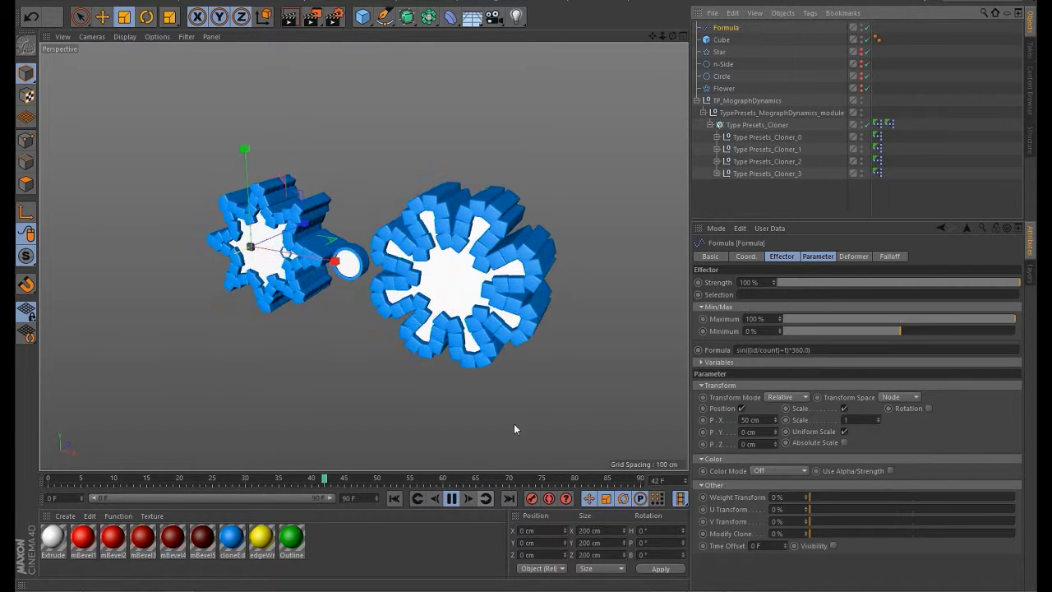
# - Add an unlinked Random effector and assign it to the Clone Edge effectors of all four cloner children
pyautogui.click(765, 138)
pyautogui.click(775, 180)
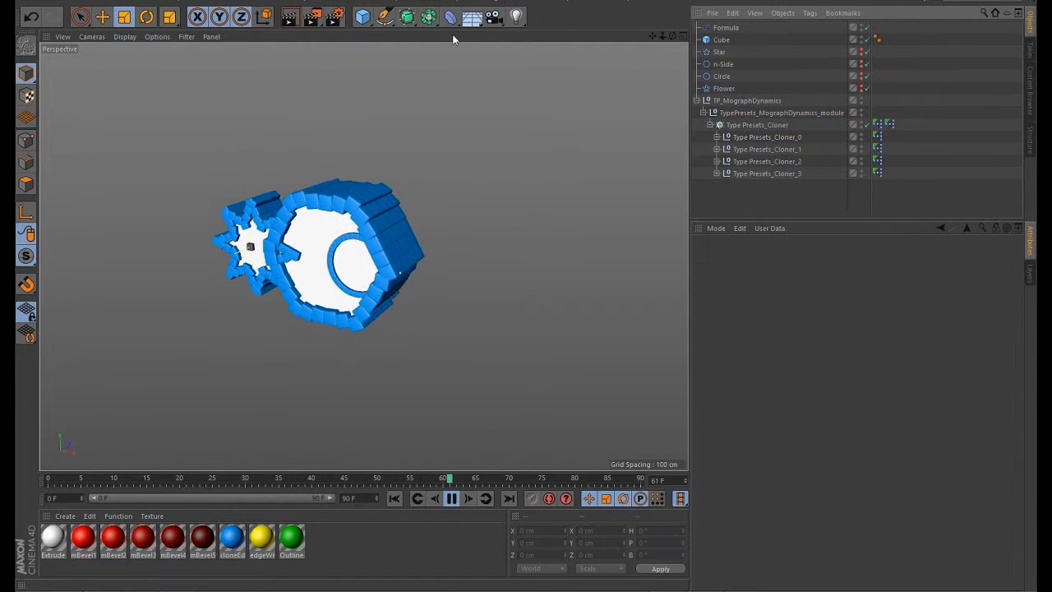
pyautogui.click(385, 17)
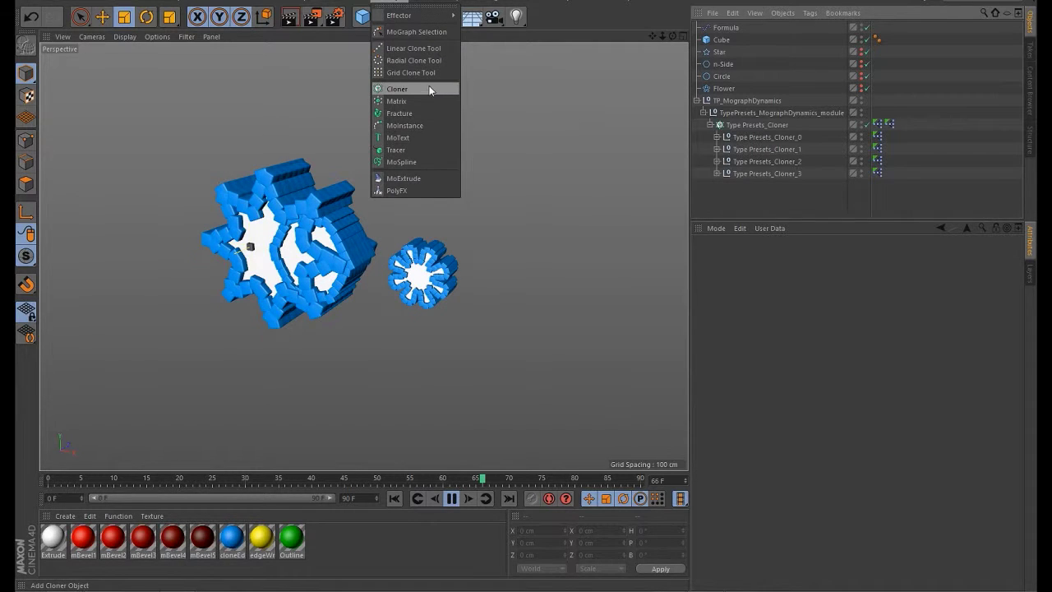
pyautogui.moveTo(448, 16)
pyautogui.click(486, 110)
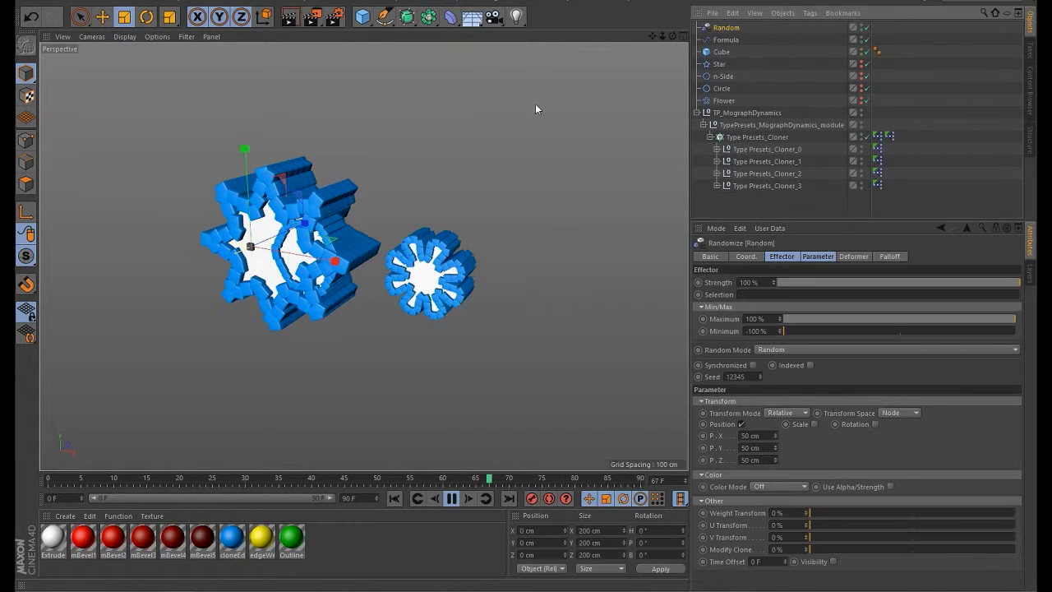
pyautogui.click(773, 161)
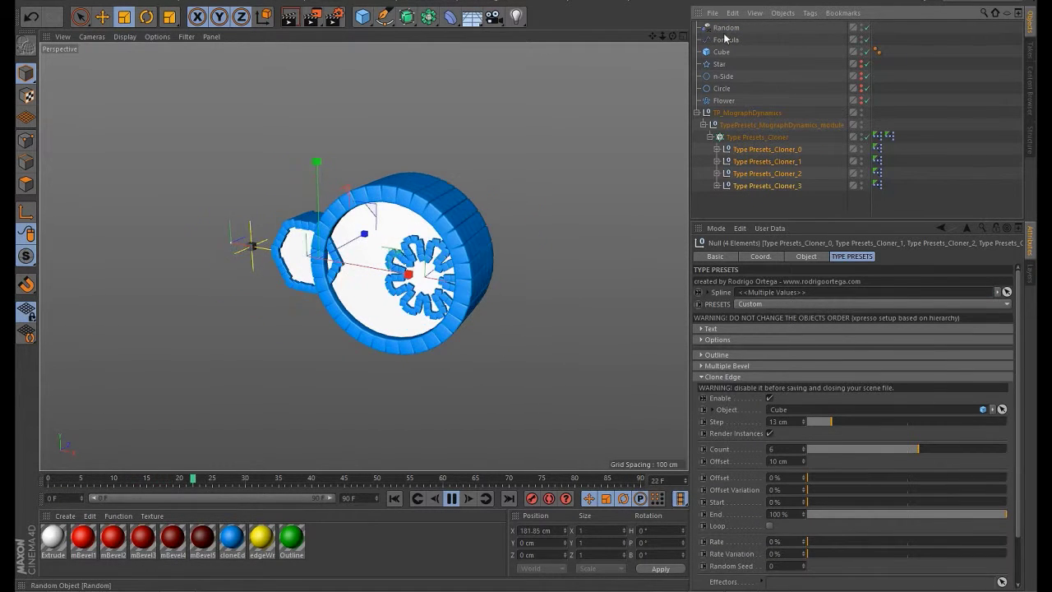
pyautogui.moveTo(816, 585); pyautogui.dragTo(824, 576)
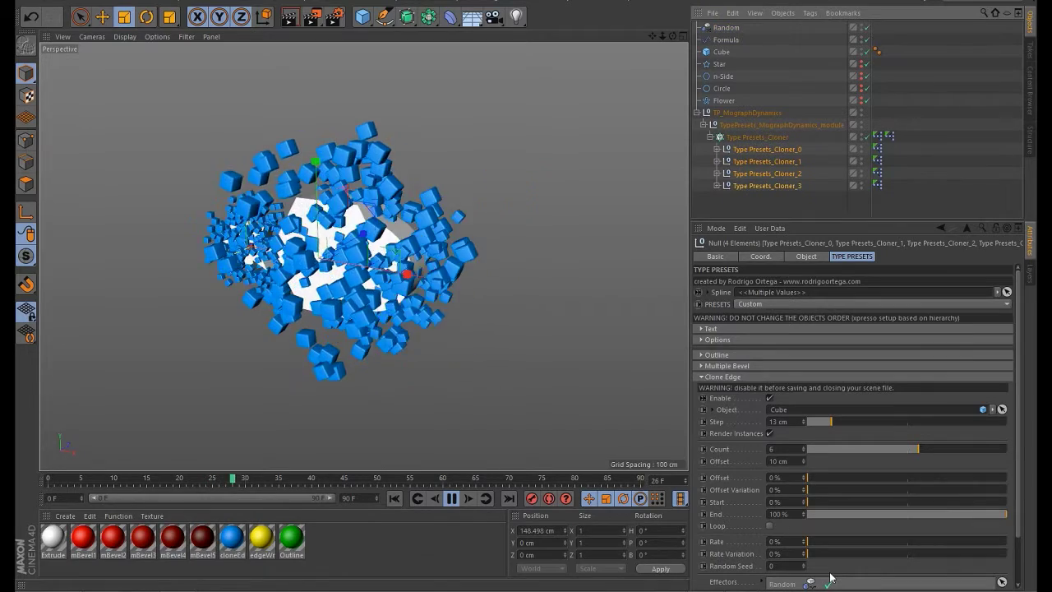
# - Set the Random effector's position to 5 cm on the X, Y and Z axes
pyautogui.click(722, 28)
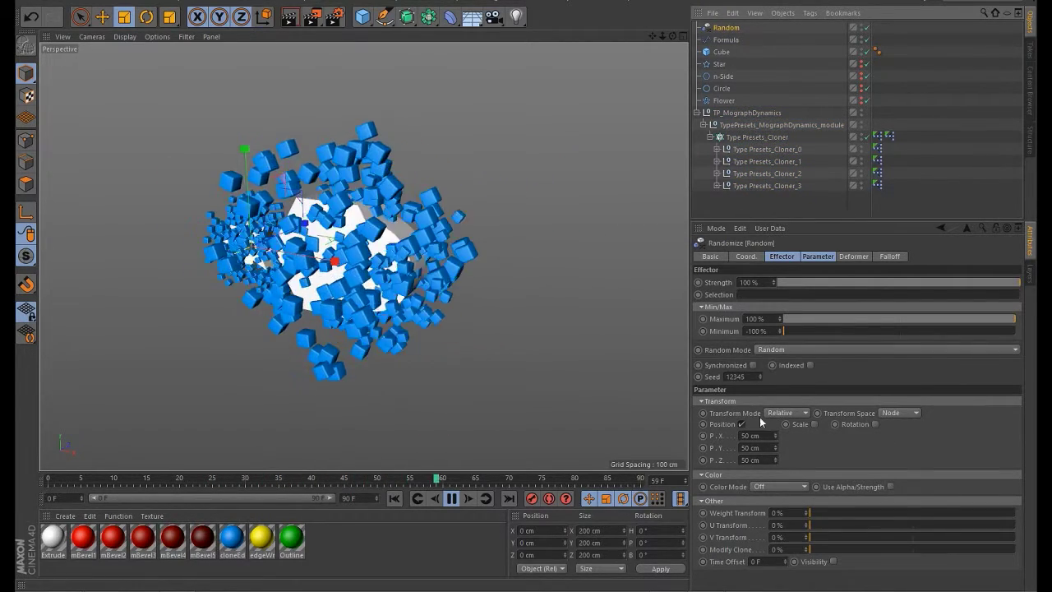
pyautogui.moveTo(762, 435); pyautogui.dragTo(691, 429)
pyautogui.write('5')
pyautogui.press('Tab')
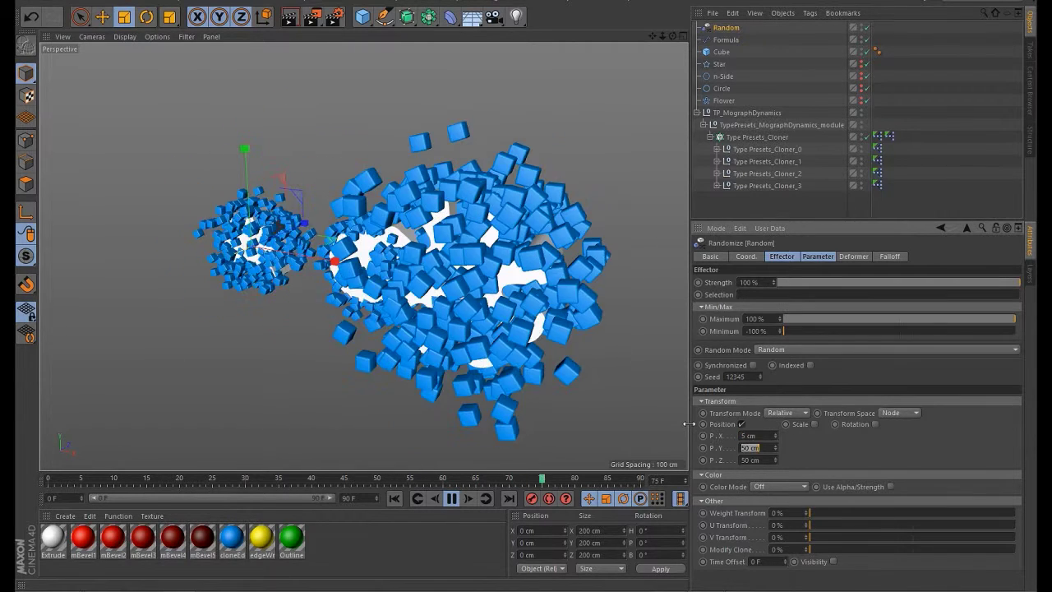
pyautogui.write('5')
pyautogui.press('Tab')
pyautogui.write('5')
pyautogui.press('Return')
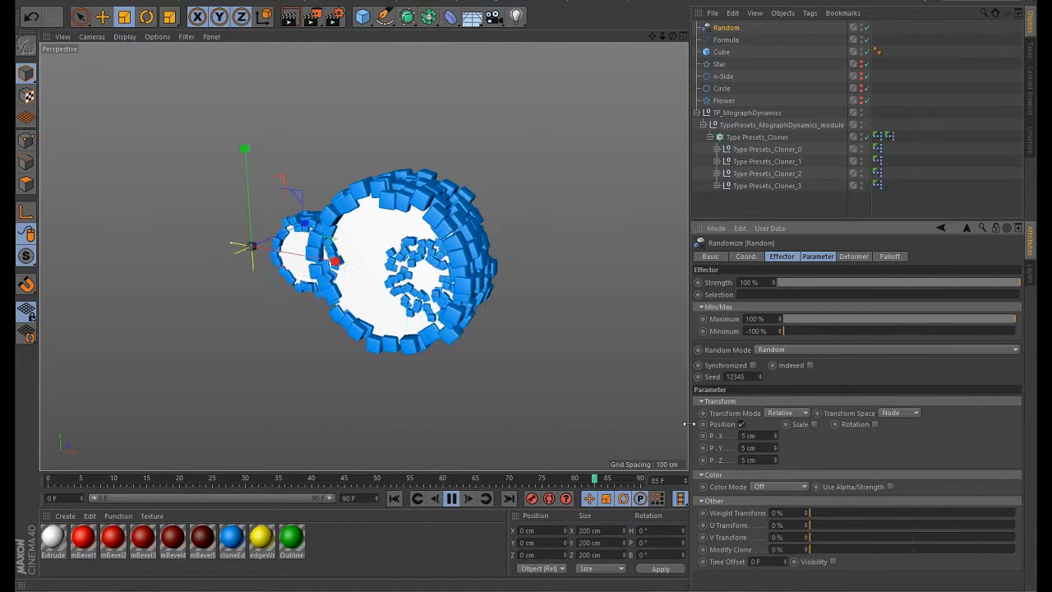
# - Give the Random effector a uniform scale of -0.74 and rotations of 72° heading, 83° pitch and 55° bank
pyautogui.click(814, 424)
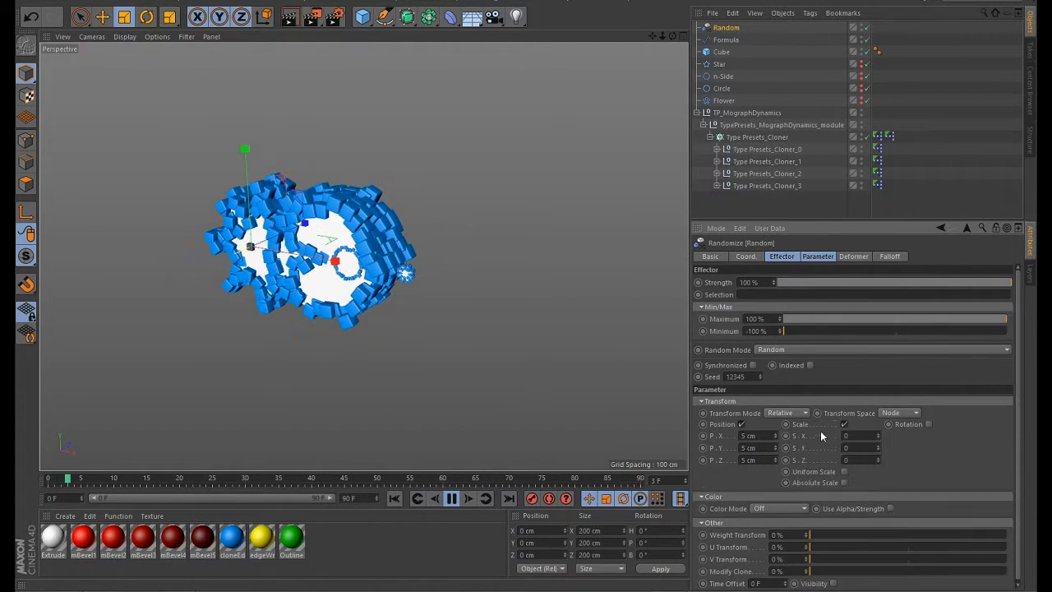
pyautogui.click(845, 471)
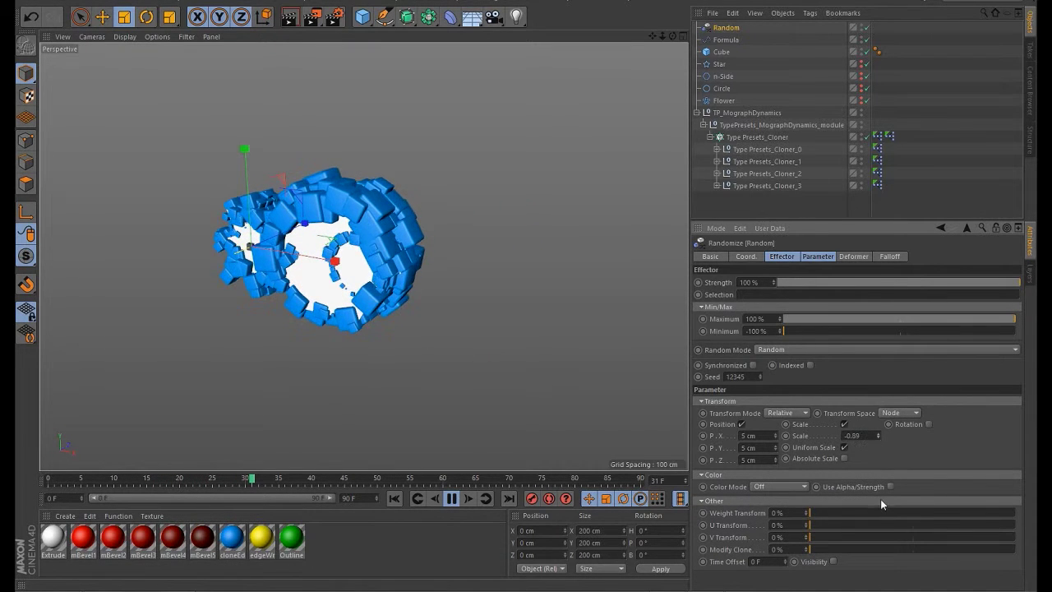
pyautogui.click(929, 424)
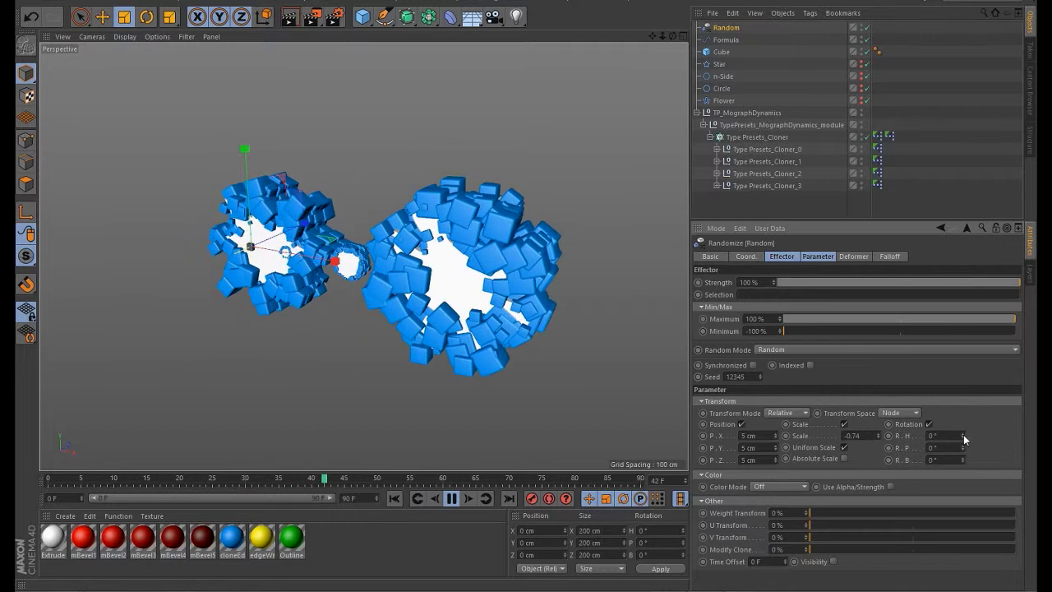
pyautogui.moveTo(964, 435); pyautogui.dragTo(951, 378)
pyautogui.moveTo(963, 448); pyautogui.dragTo(955, 408)
pyautogui.moveTo(962, 460); pyautogui.dragTo(955, 405)
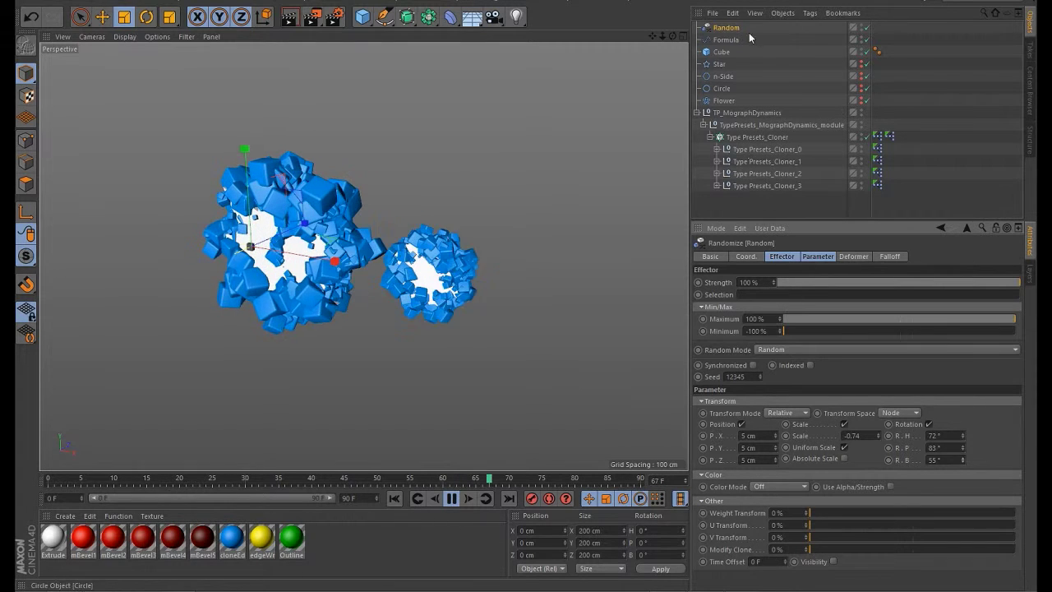
# - Increase the Type Presets_Cloner's X position step to 200 cm to space the clones farther apart
pyautogui.click(724, 40)
pyautogui.click(758, 125)
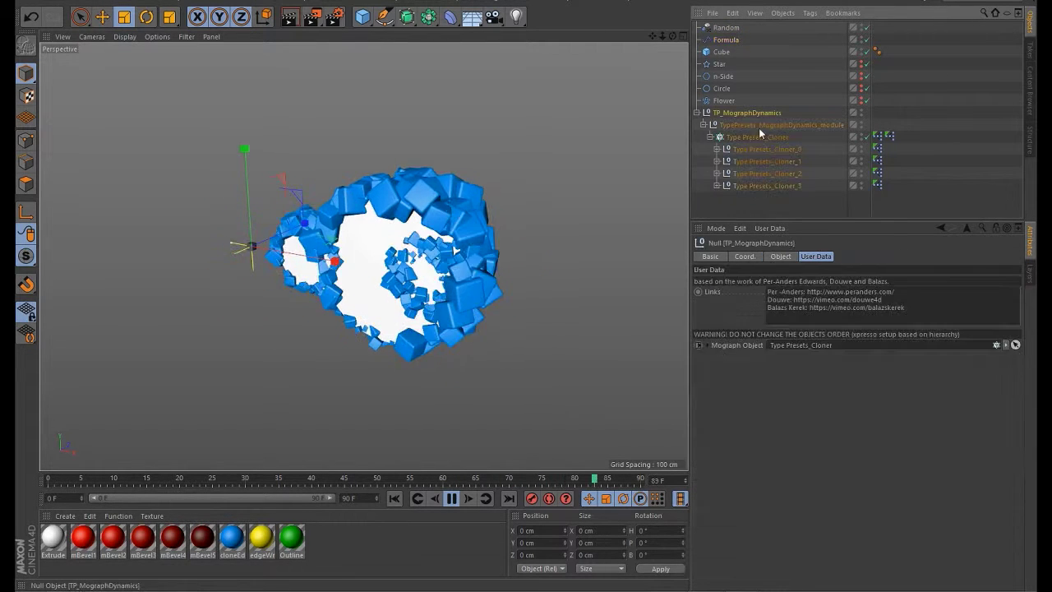
pyautogui.click(757, 137)
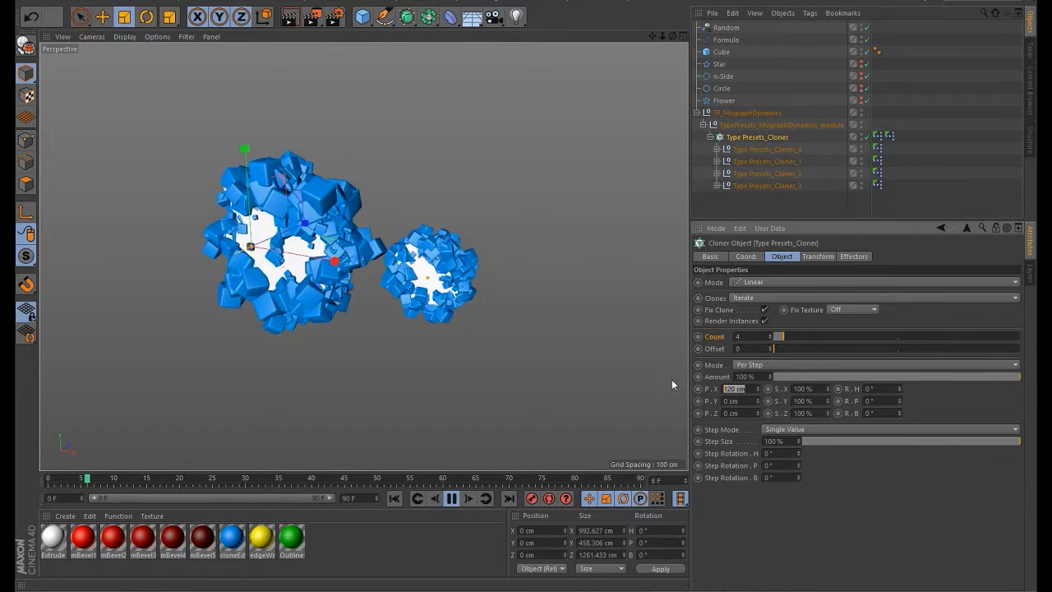
pyautogui.scroll(-5, 469, 280)
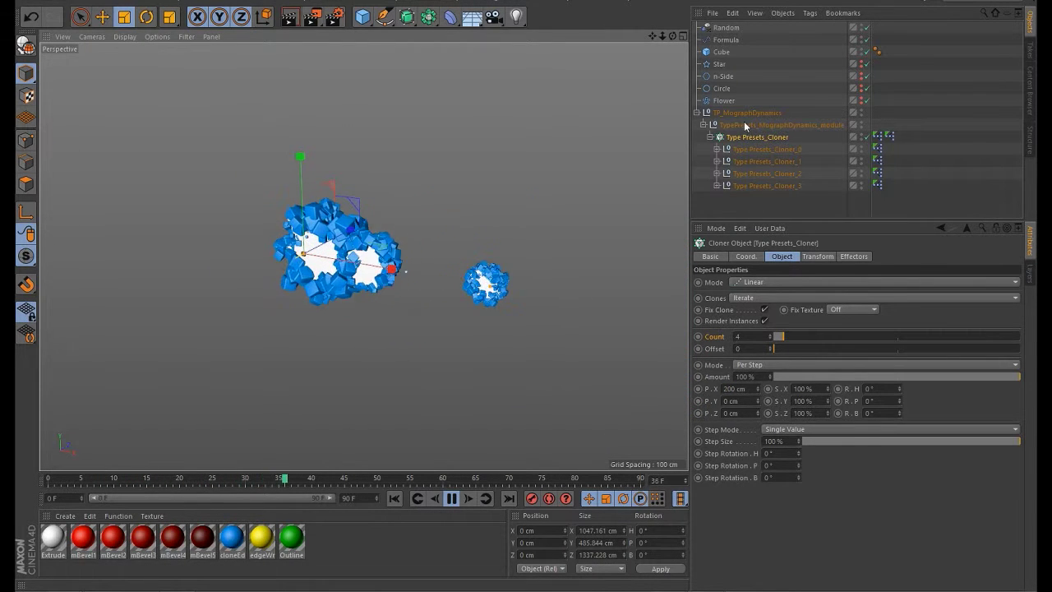
# - Set the Formula effector's X position to 0 cm and its Z position to 200 cm
pyautogui.click(725, 40)
pyautogui.click(844, 408)
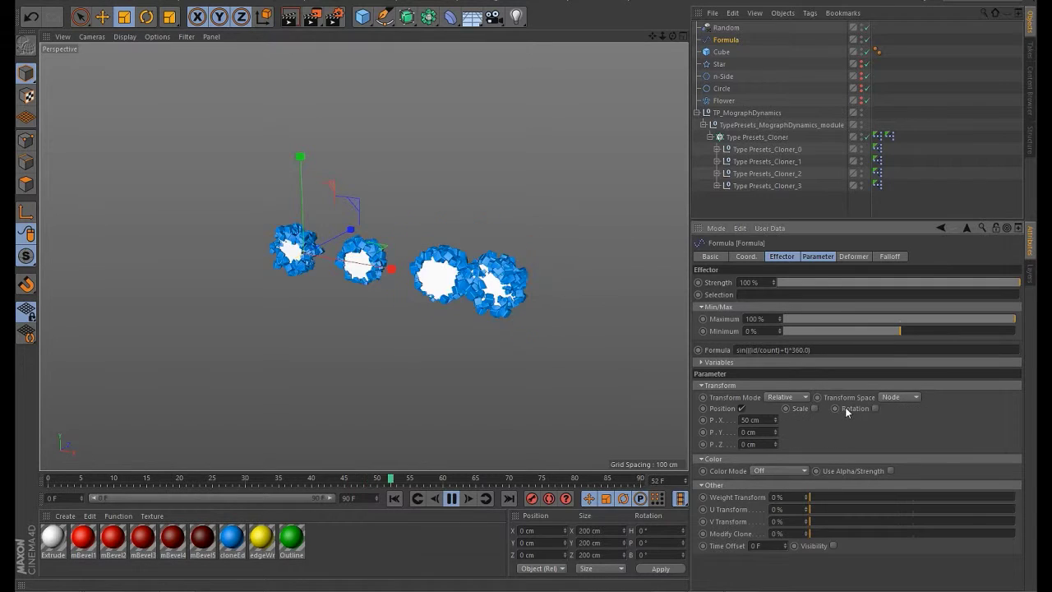
pyautogui.write('0')
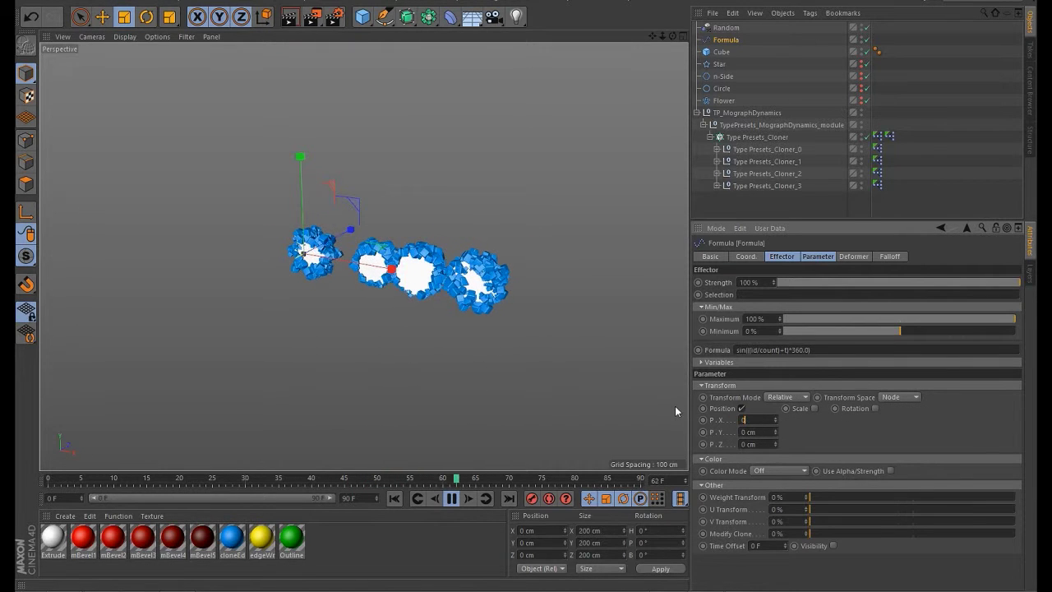
pyautogui.press('Tab')
pyautogui.press('Tab')
pyautogui.write('200')
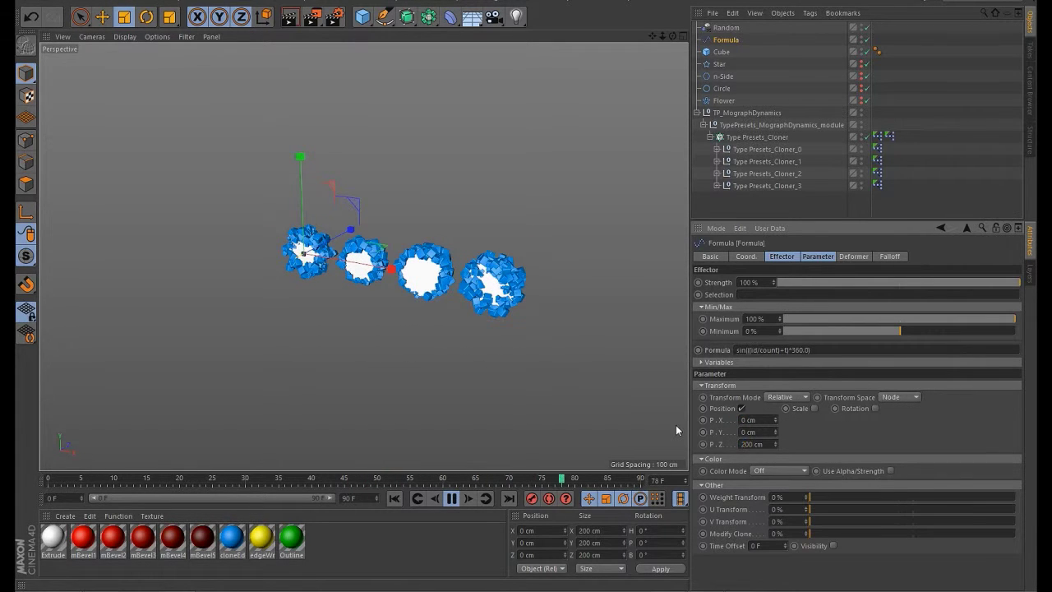
pyautogui.press('Return')
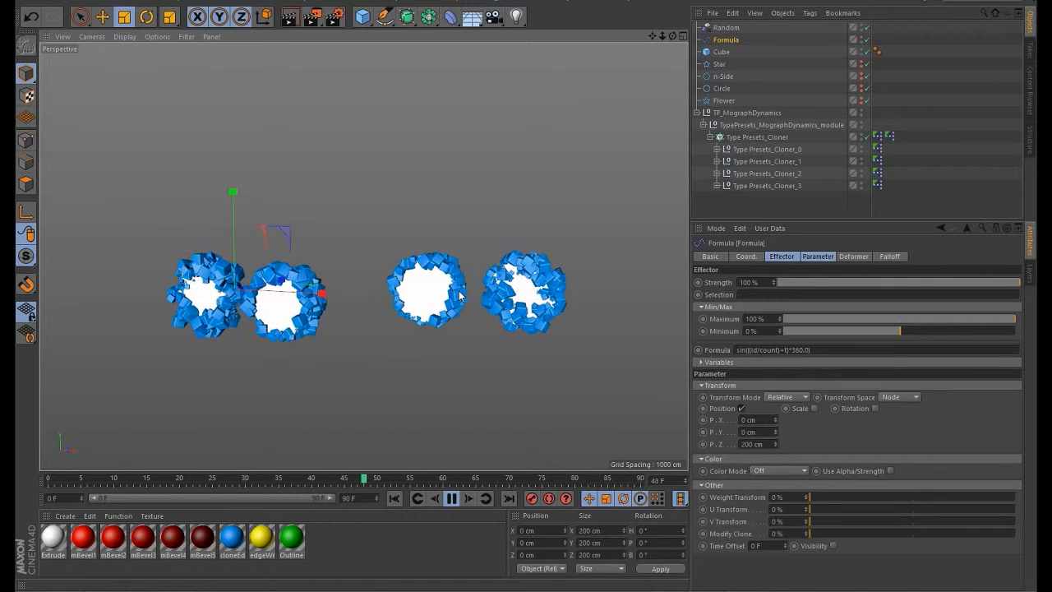
# - Scale the Cube object down uniformly to about 8.4 cm to shrink the edge clones
pyautogui.click(721, 51)
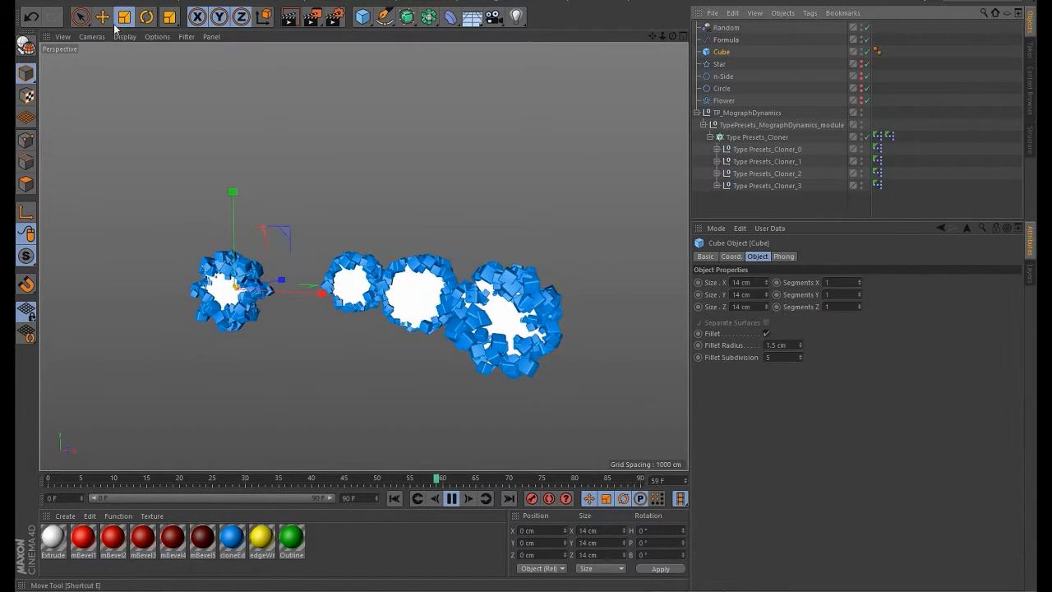
pyautogui.click(124, 16)
pyautogui.moveTo(429, 125); pyautogui.dragTo(350, 227)
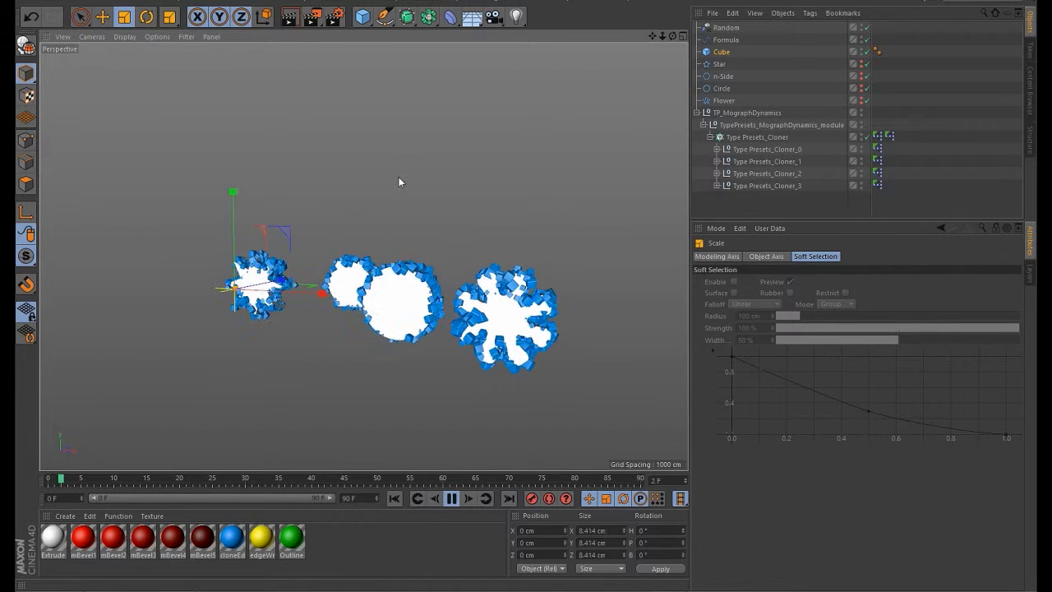
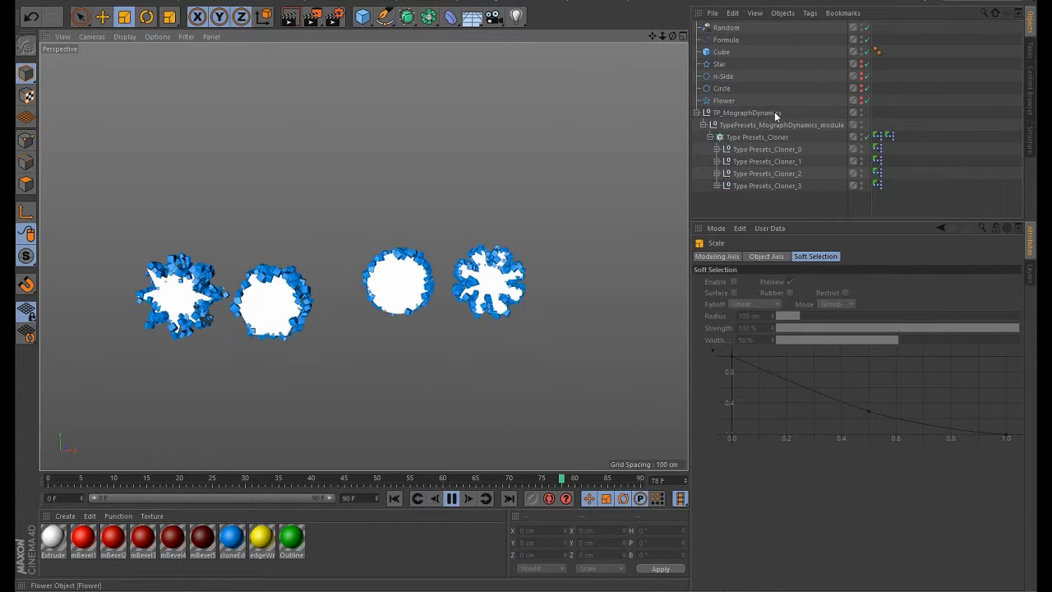
# - Stop the playback and add Rigid Body simulation tags to the four nulls Type Presets_Cloner_0 through Type Presets_Cloner_3
pyautogui.click(778, 136)
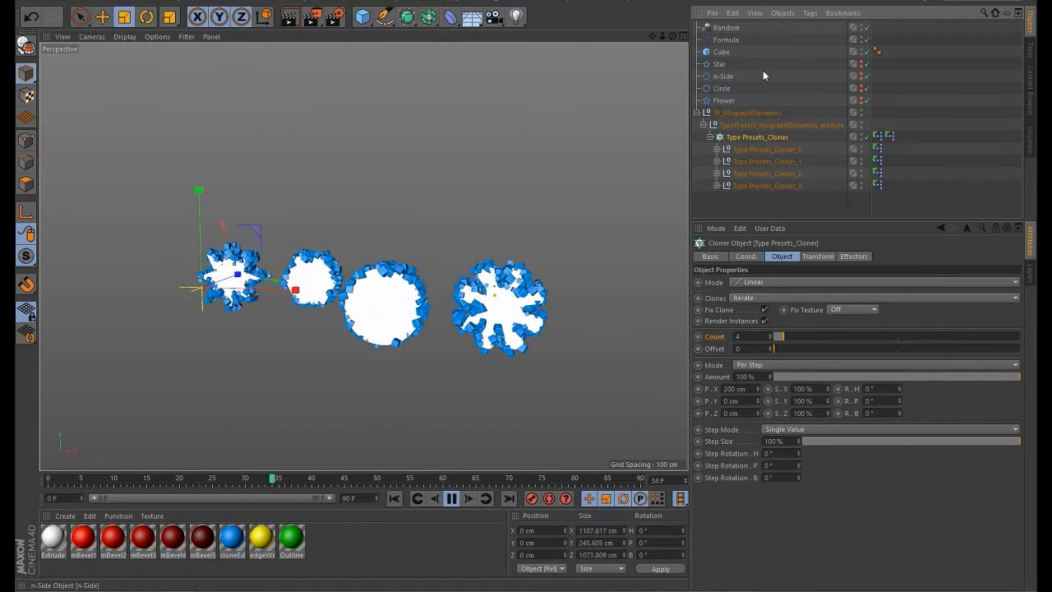
pyautogui.click(452, 498)
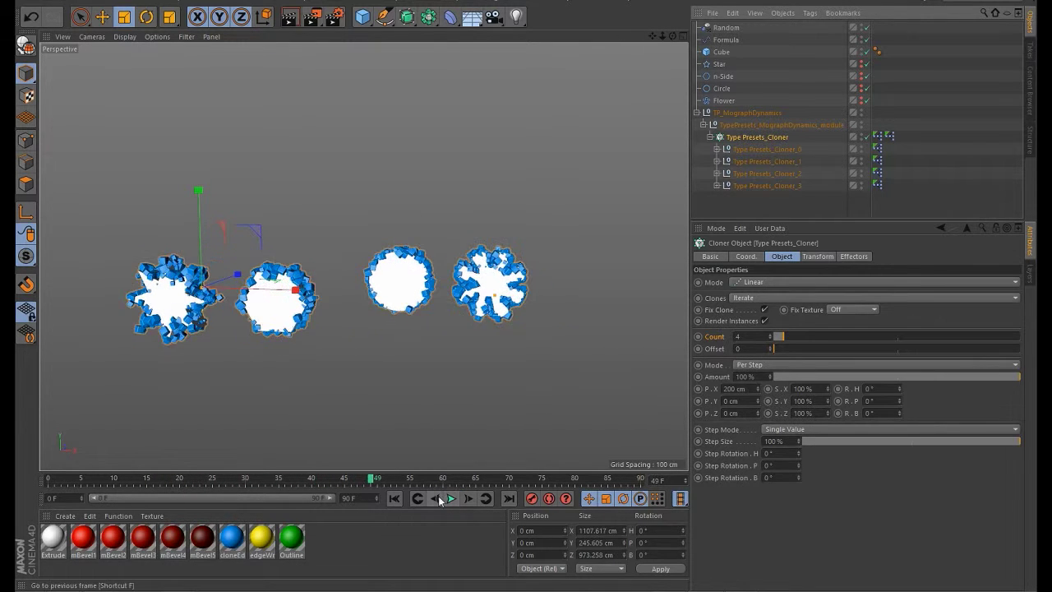
pyautogui.click(765, 150)
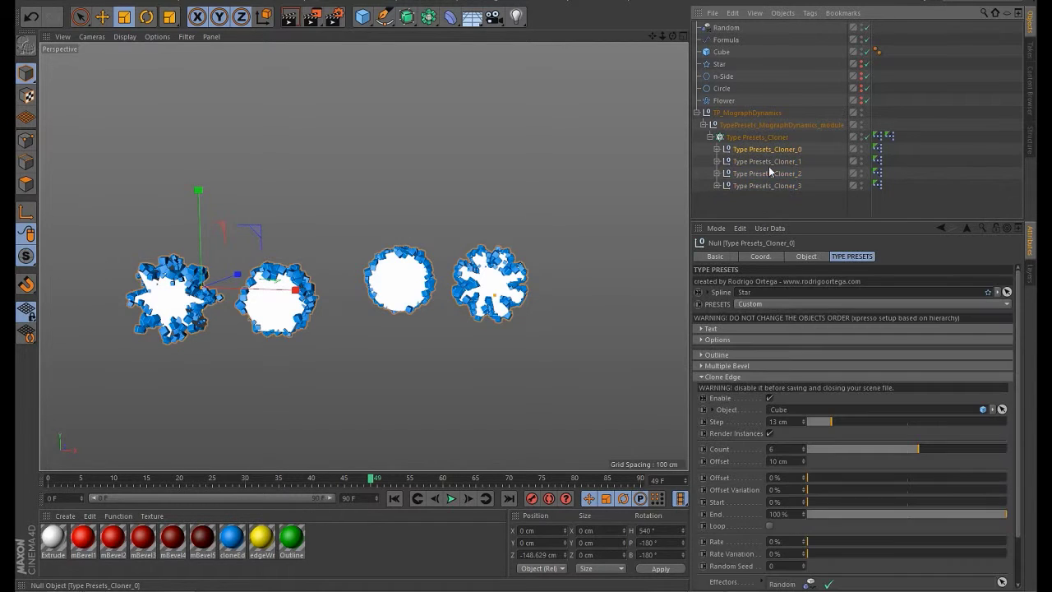
pyautogui.keyDown('shift'); pyautogui.click(784, 186); pyautogui.keyUp('shift')
pyautogui.rightClick(777, 149)
pyautogui.moveTo(846, 141)
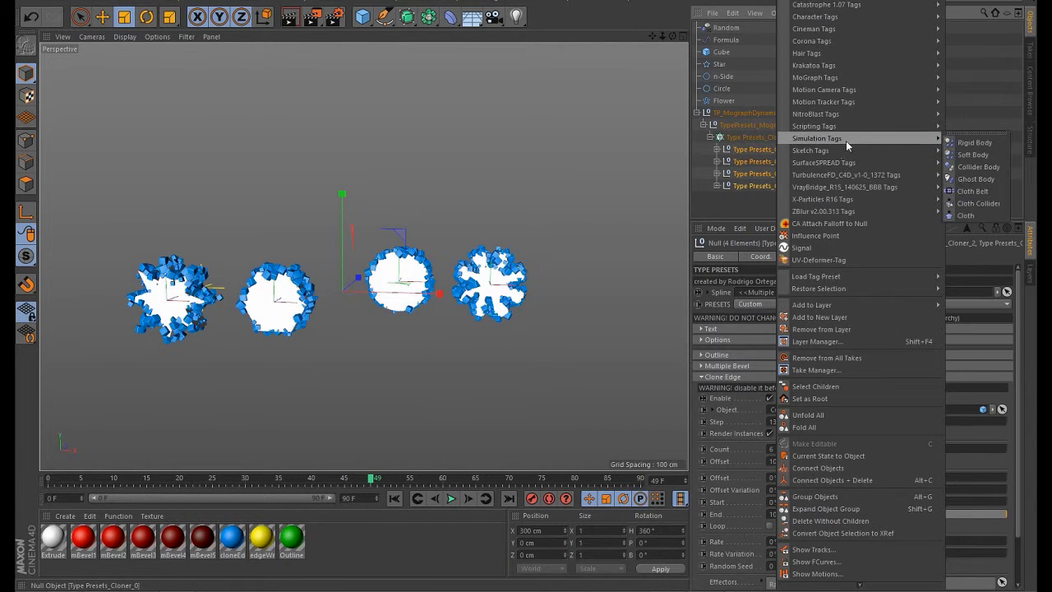
pyautogui.click(993, 140)
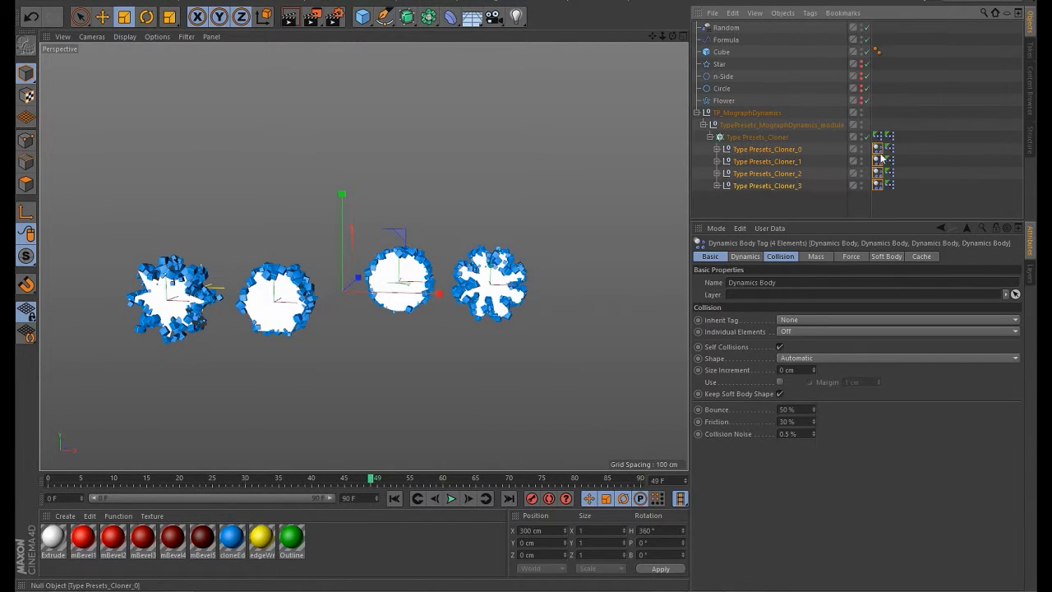
# - Clear the object selection and review the general dynamics options in the project settings, including gravity
pyautogui.click(795, 211)
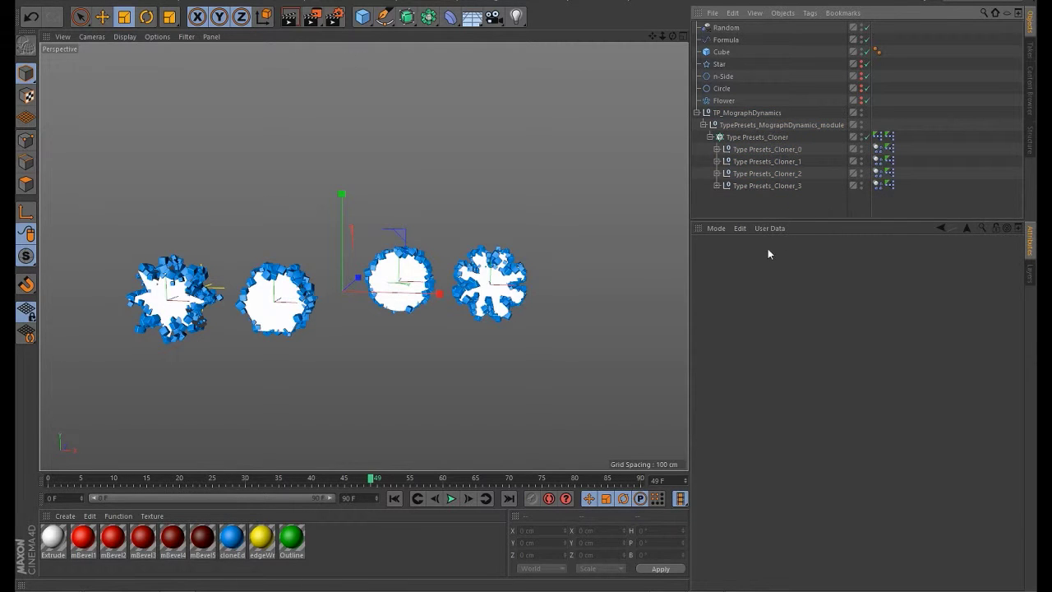
pyautogui.hotkey('ctrl', 'd')
pyautogui.click(838, 256)
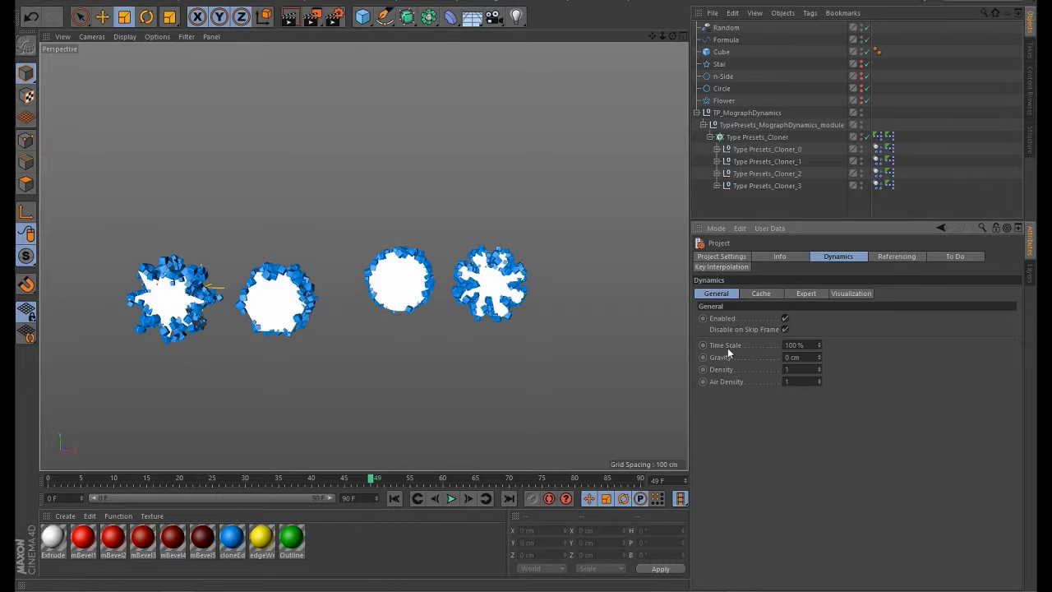
# - On all four Dynamics Body tags, set Inherit Tag to Apply Tag to Children and Individual Elements to All, and play the simulation
pyautogui.click(877, 149)
pyautogui.keyDown('shift'); pyautogui.click(878, 185); pyautogui.keyUp('shift')
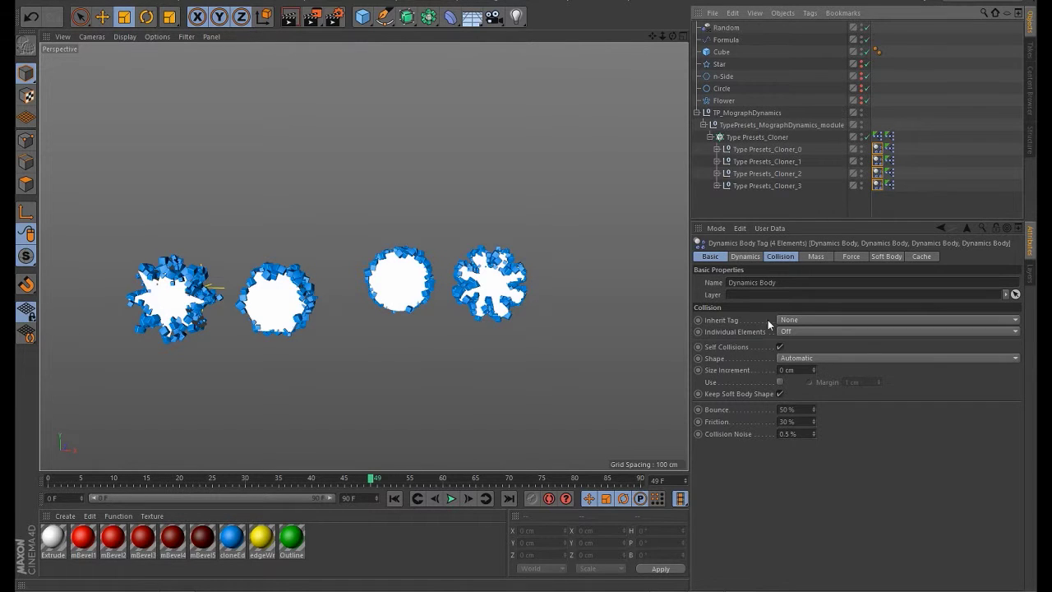
pyautogui.click(822, 259)
pyautogui.click(835, 258)
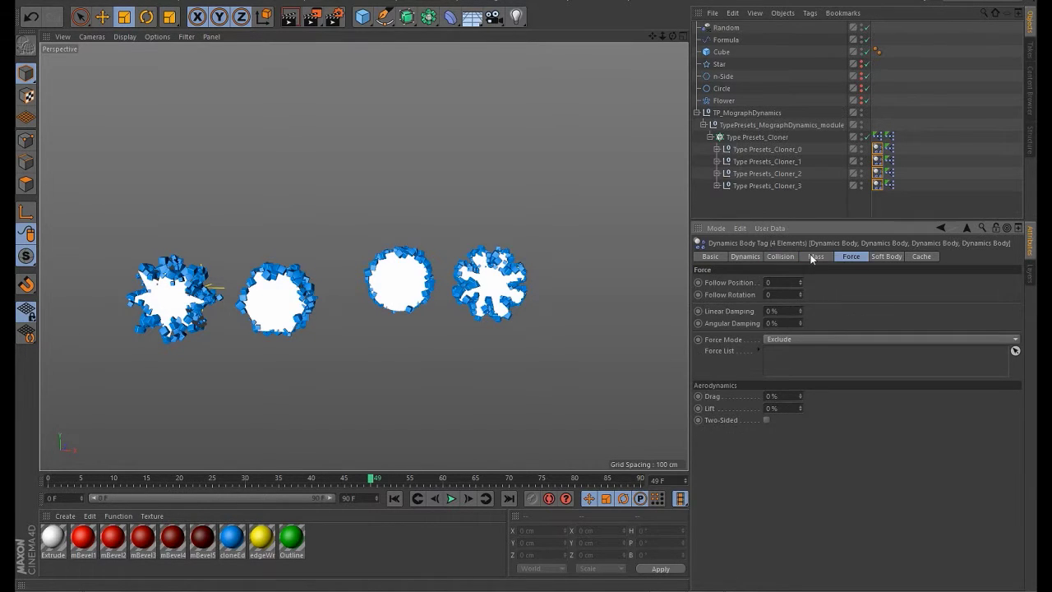
pyautogui.click(791, 257)
pyautogui.click(797, 284)
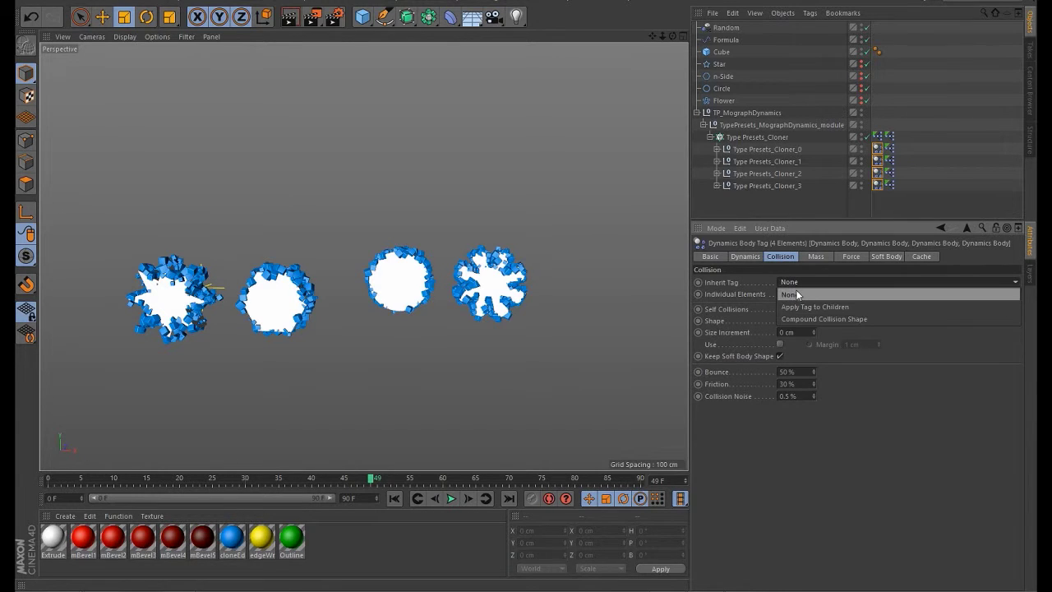
pyautogui.click(828, 308)
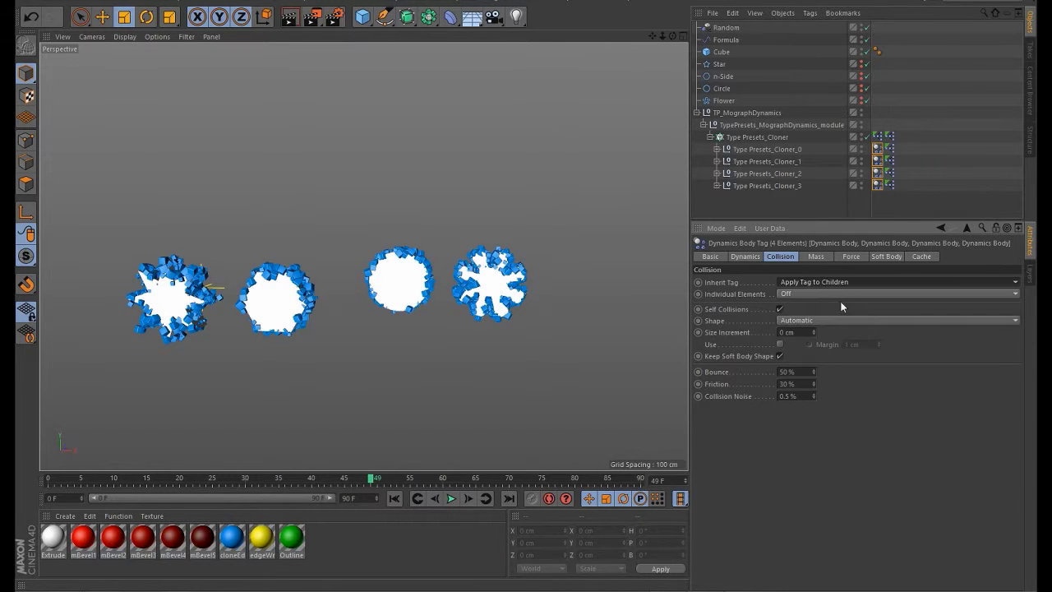
pyautogui.click(800, 295)
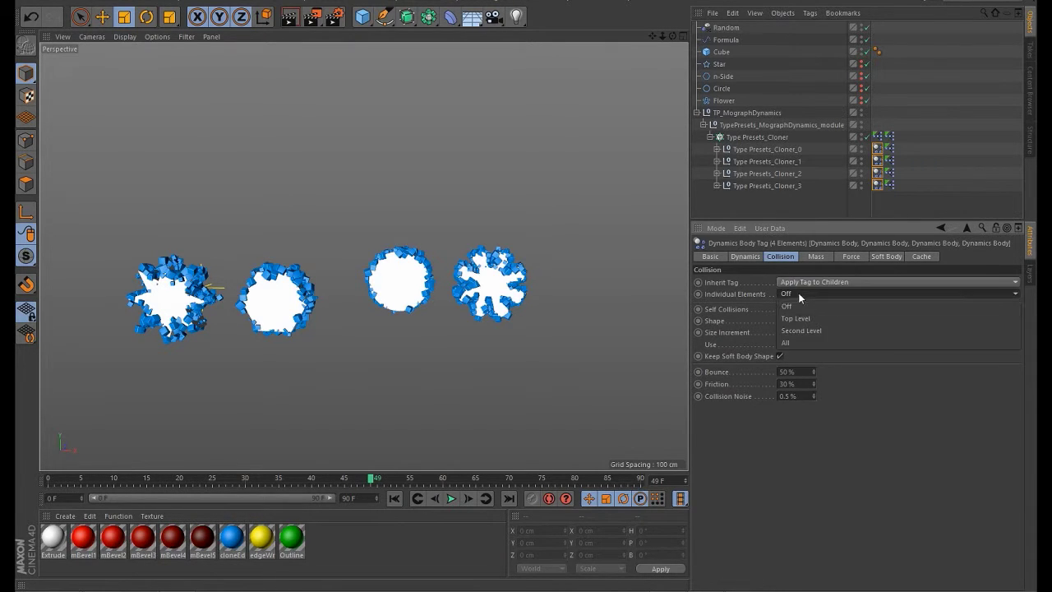
pyautogui.click(814, 340)
pyautogui.click(451, 498)
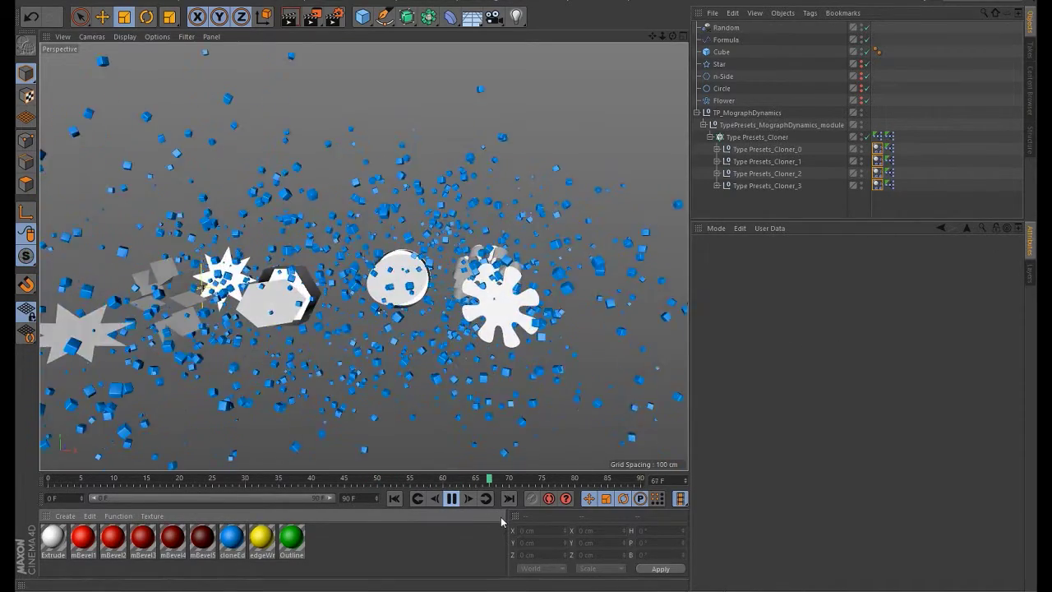
# - Try Compound Collision Shape as the Inherit Tag option on all four Dynamics Body tags
pyautogui.click(878, 149)
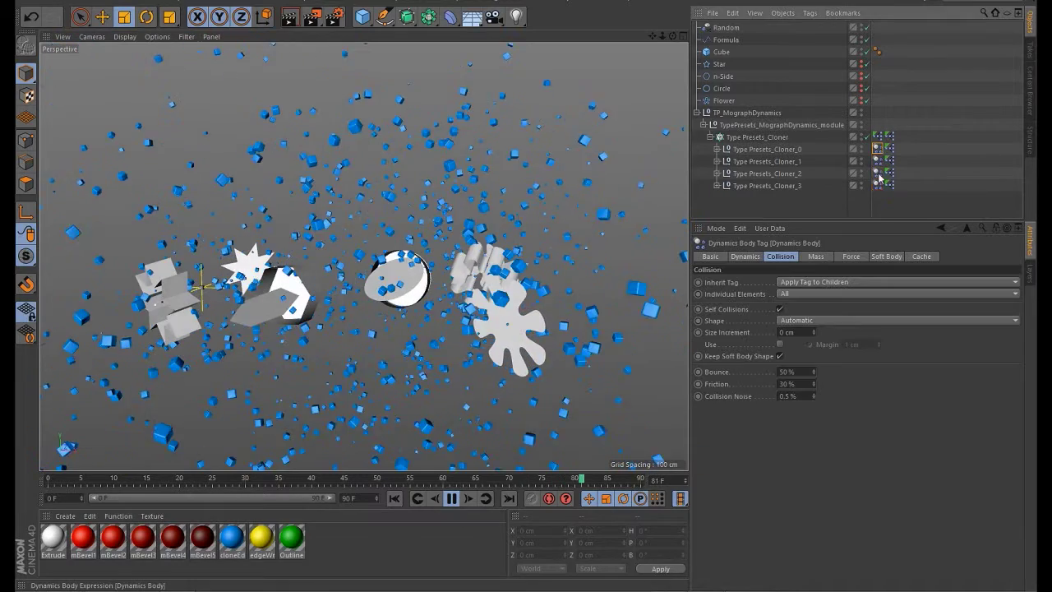
pyautogui.keyDown('shift'); pyautogui.click(878, 186); pyautogui.keyUp('shift')
pyautogui.click(808, 282)
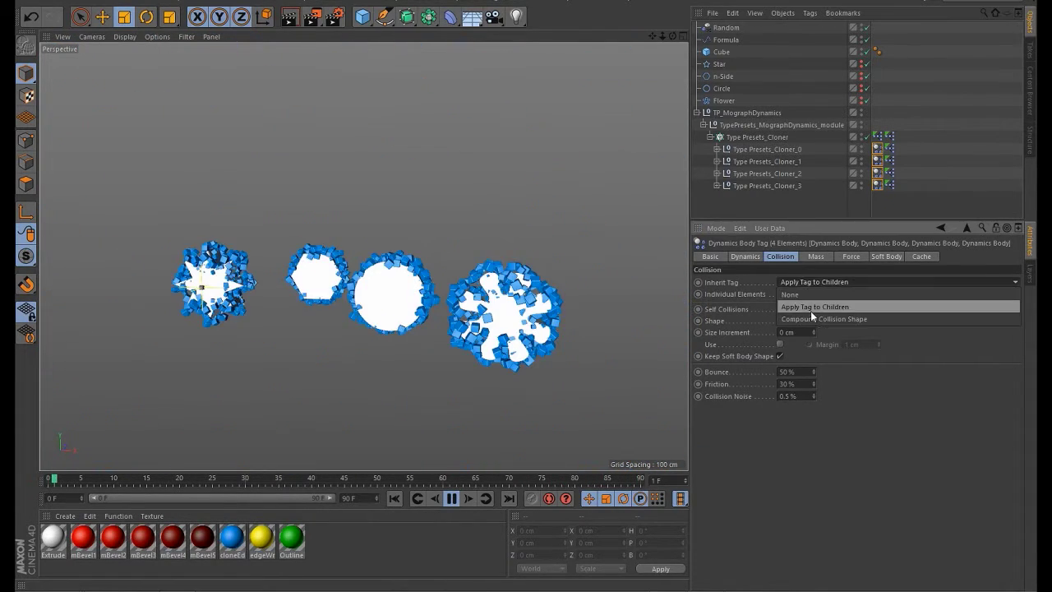
pyautogui.click(811, 311)
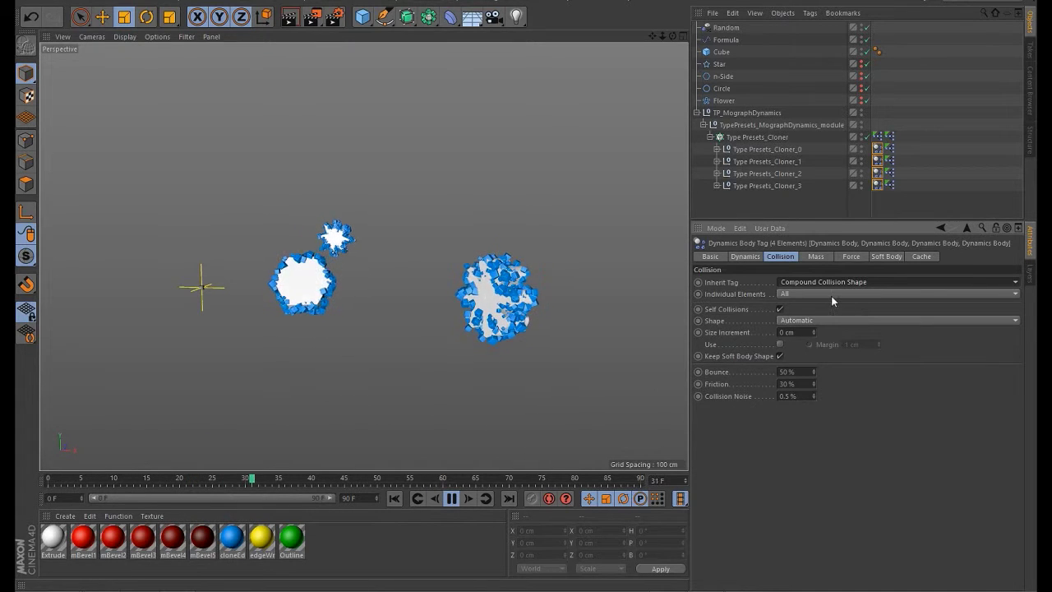
# - Switch the four Dynamics Body tags back to Apply Tag to Children and set Individual Elements to Top Level
pyautogui.click(797, 283)
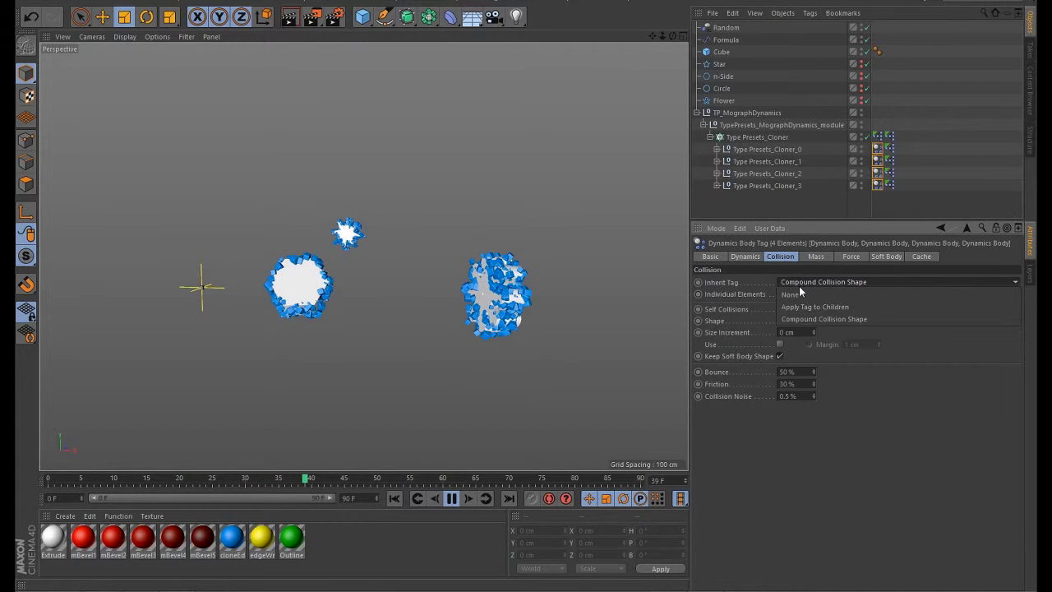
pyautogui.click(814, 307)
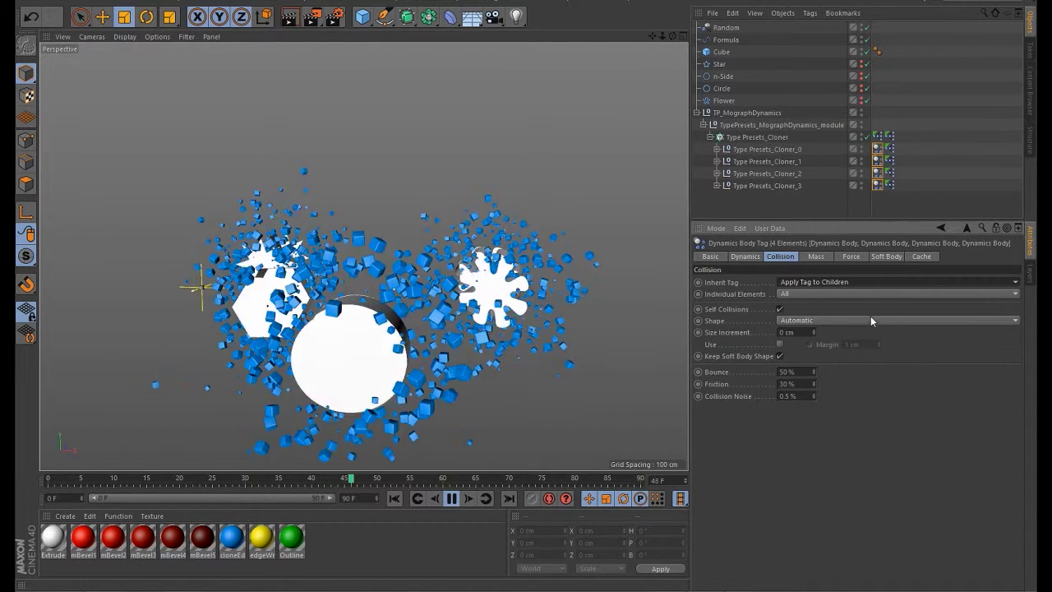
pyautogui.click(805, 293)
pyautogui.click(802, 295)
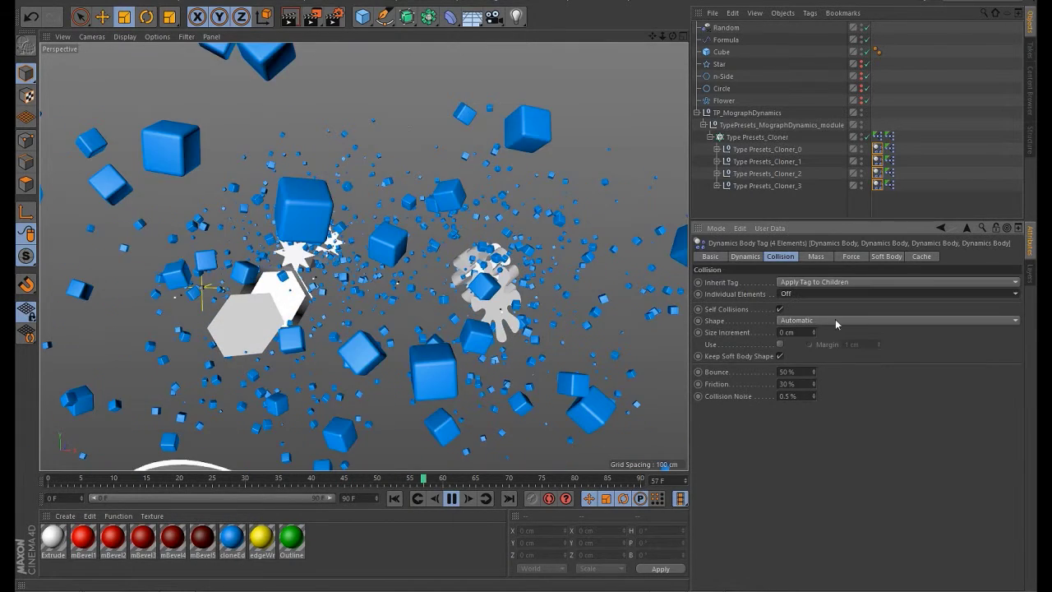
pyautogui.click(799, 296)
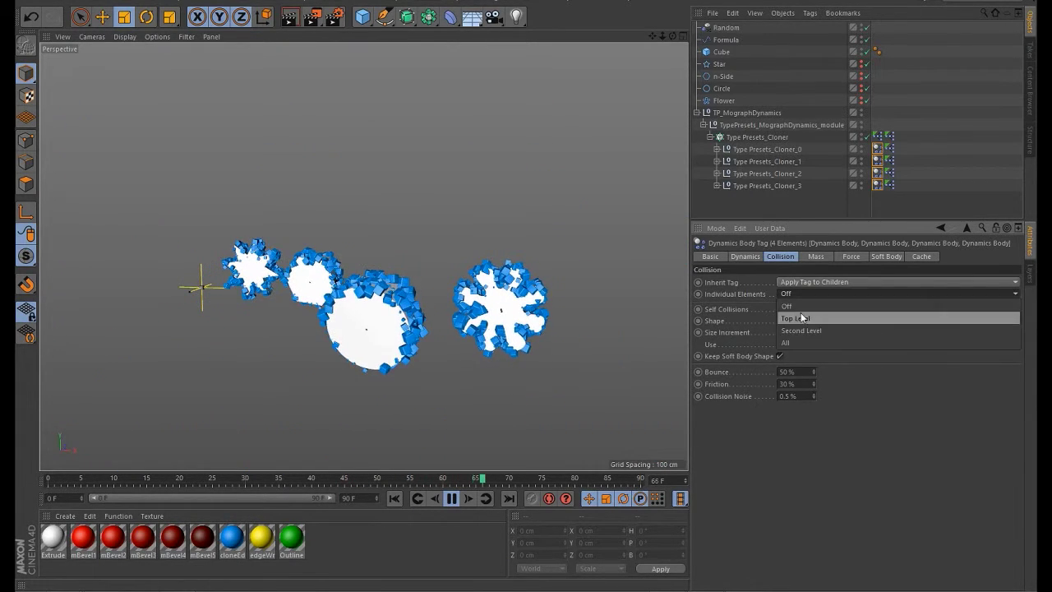
pyautogui.click(802, 317)
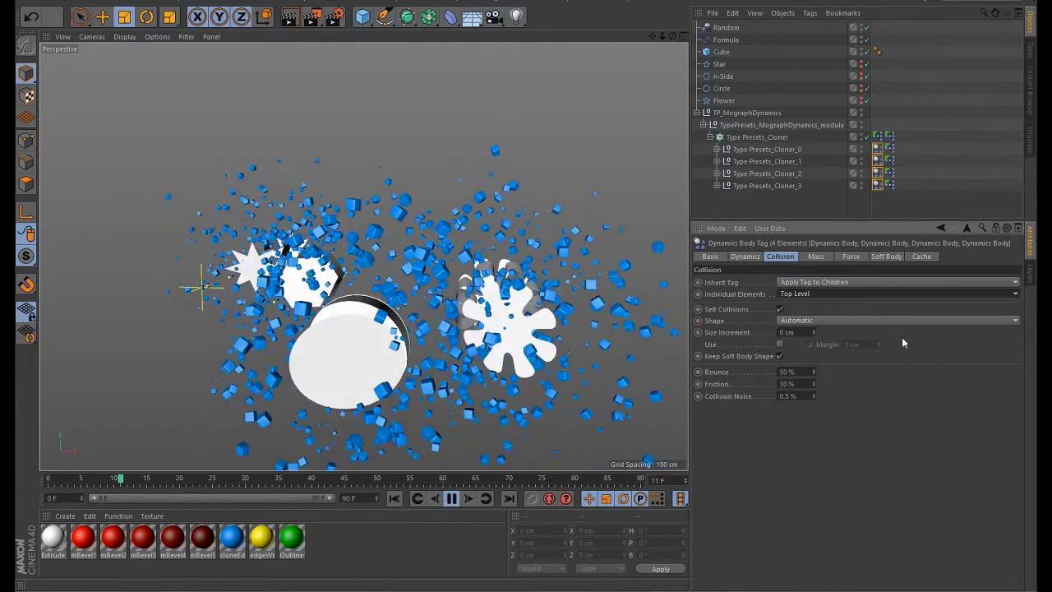
# - Stop and rewind the simulation, and toggle the manager visibility of the TP_MographDynamics layer
pyautogui.click(452, 499)
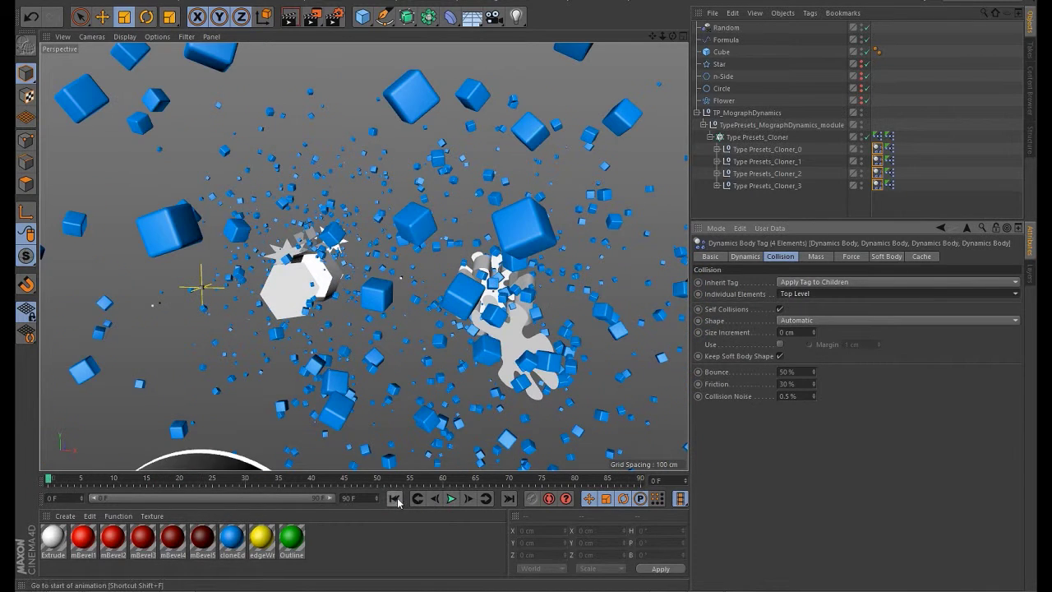
pyautogui.click(782, 150)
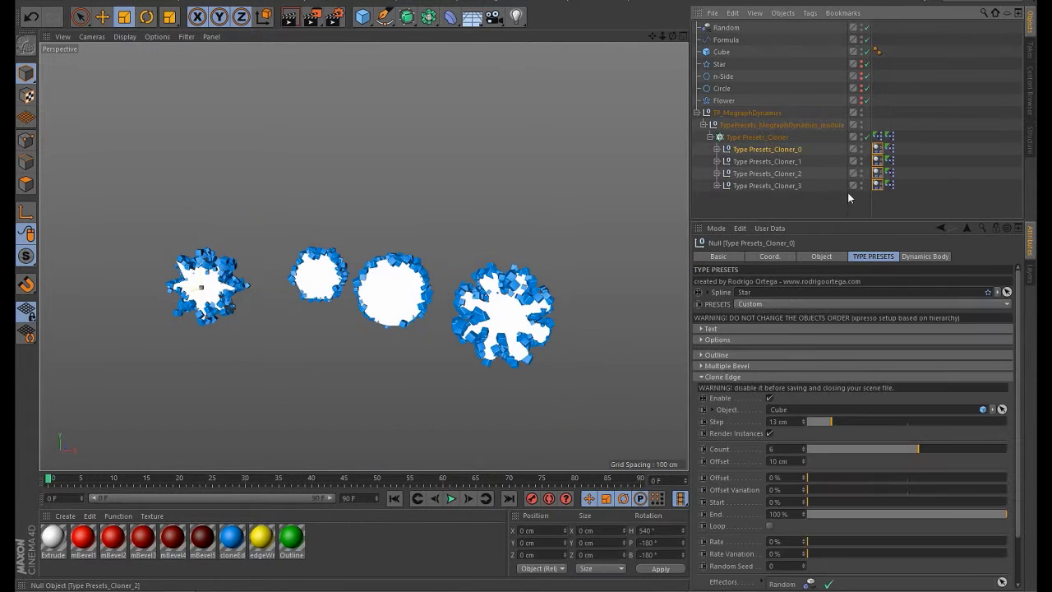
pyautogui.click(1030, 273)
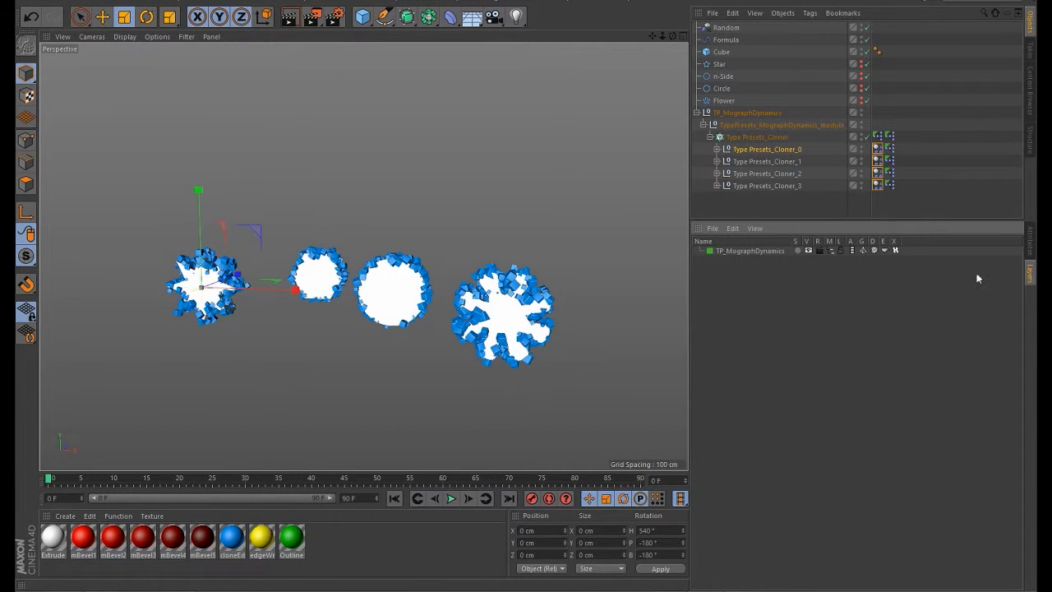
pyautogui.click(830, 252)
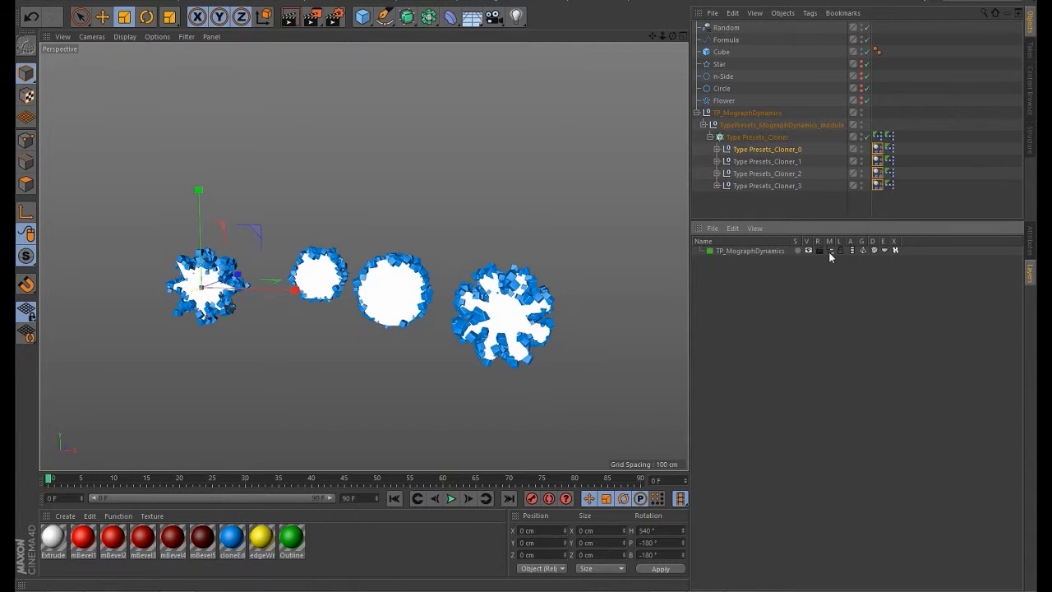
# - Search the object list for extrude, select all four EXTRUDE objects and open their caps settings
pyautogui.click(1006, 14)
pyautogui.click(1006, 14)
pyautogui.click(985, 13)
pyautogui.write('e')
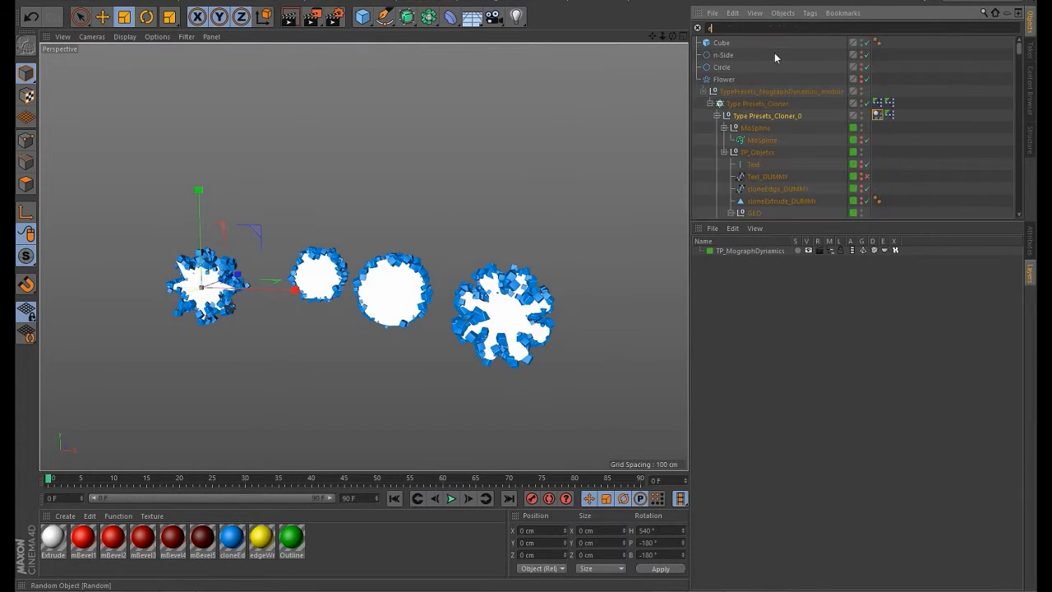
pyautogui.write('xtrude')
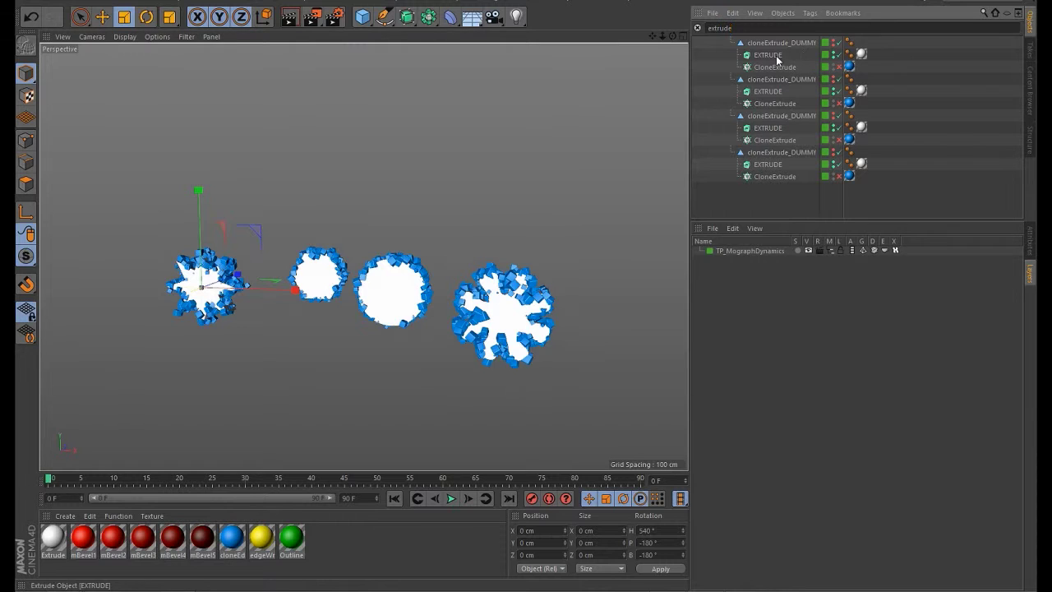
pyautogui.keyDown('ctrl'); pyautogui.click(773, 92); pyautogui.keyUp('ctrl')
pyautogui.keyDown('ctrl'); pyautogui.click(772, 128); pyautogui.keyUp('ctrl')
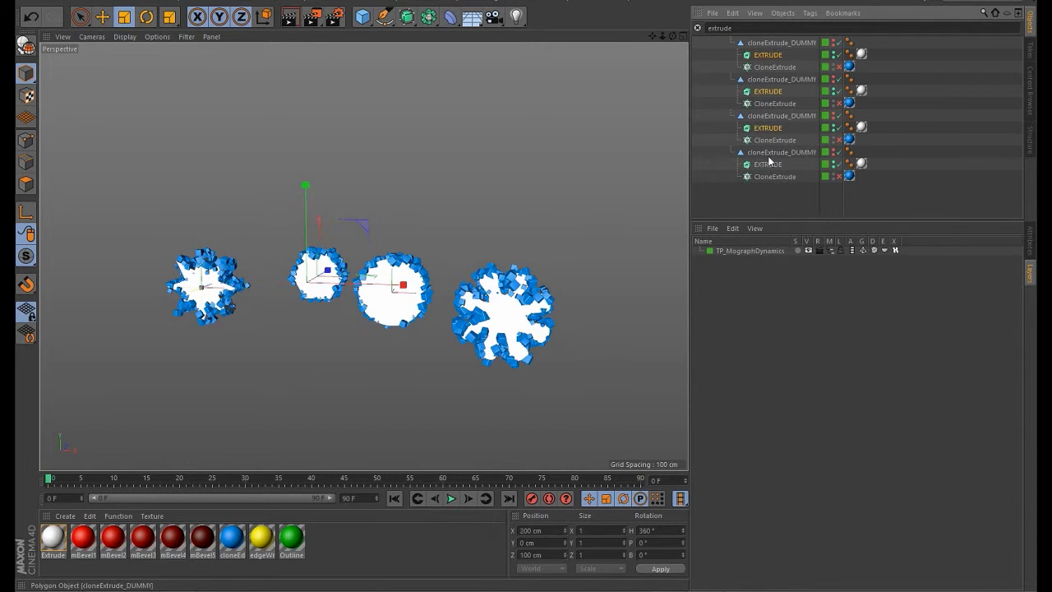
pyautogui.keyDown('ctrl'); pyautogui.click(772, 164); pyautogui.keyUp('ctrl')
pyautogui.click(1028, 247)
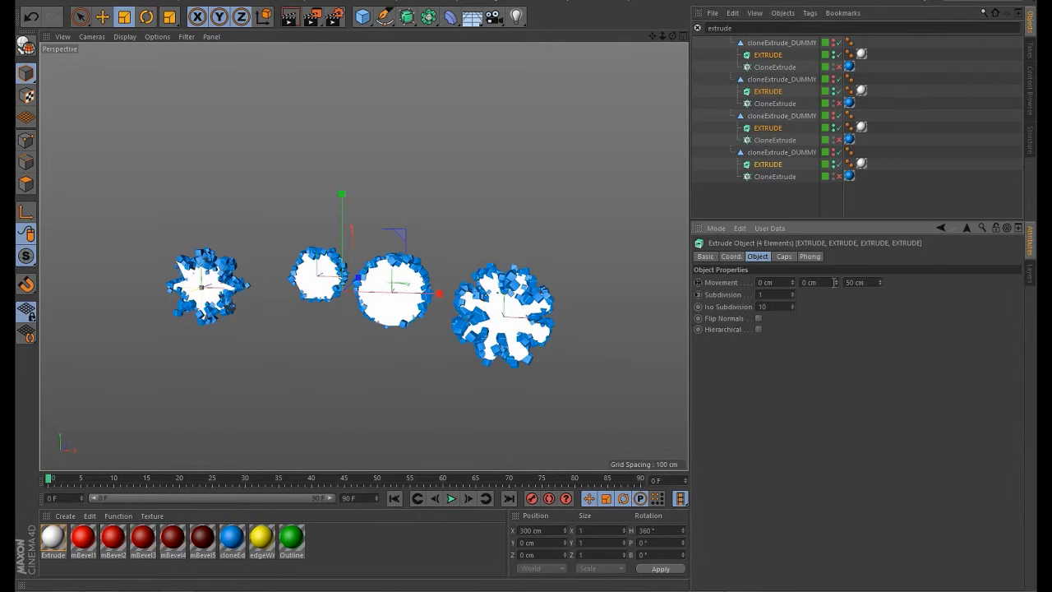
pyautogui.click(784, 257)
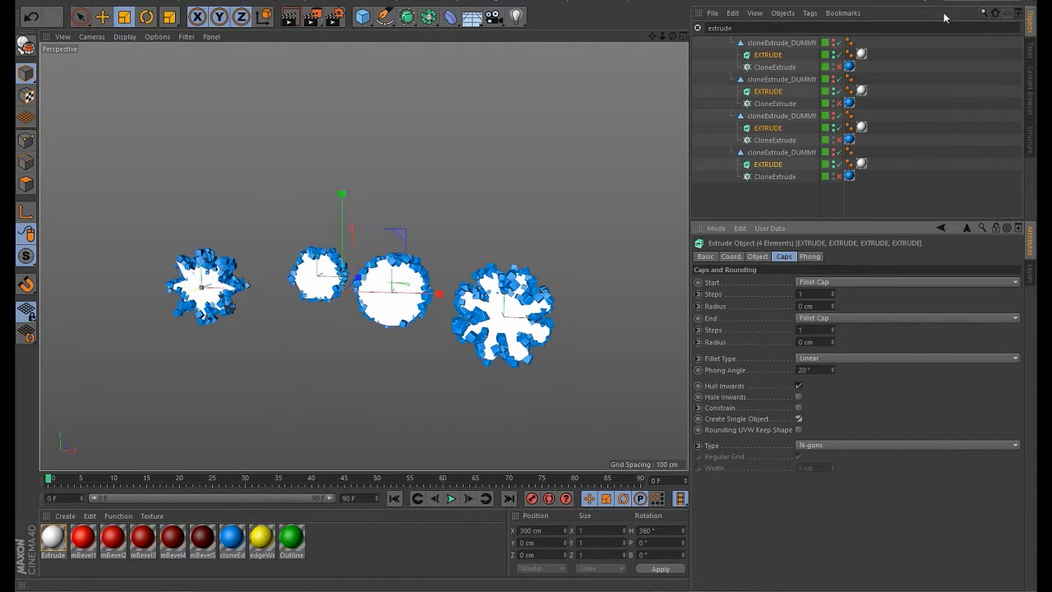
# - Clear the object search and selection, play the simulation and return it to the first frame
pyautogui.click(697, 28)
pyautogui.click(953, 210)
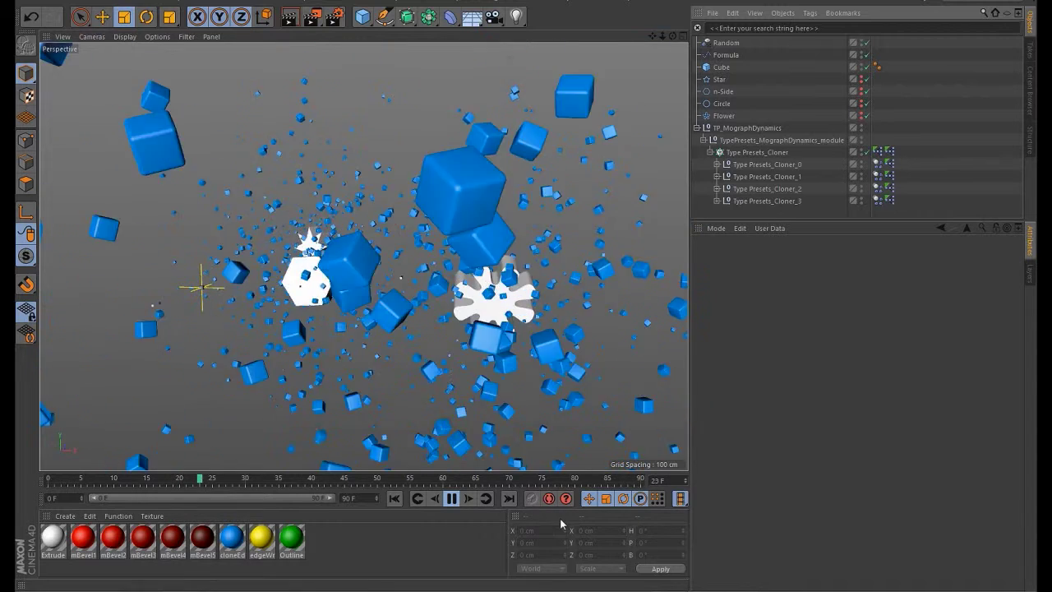
pyautogui.click(451, 498)
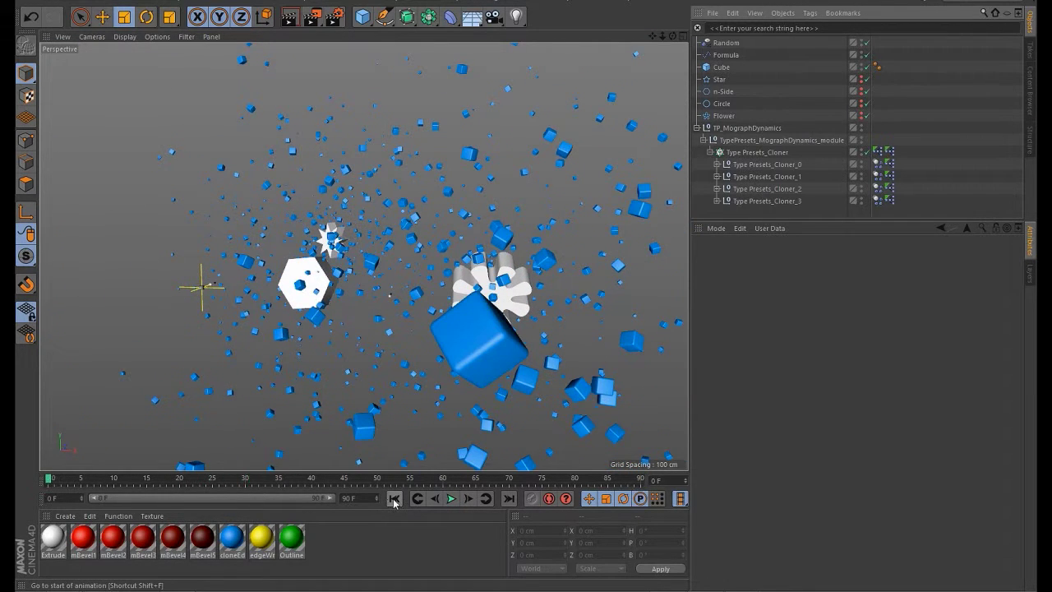
# - Set Follow Position and Follow Rotation to 1 on the Dynamics Body tags of all four cloners
pyautogui.click(878, 166)
pyautogui.keyDown('shift'); pyautogui.click(880, 199); pyautogui.keyUp('shift')
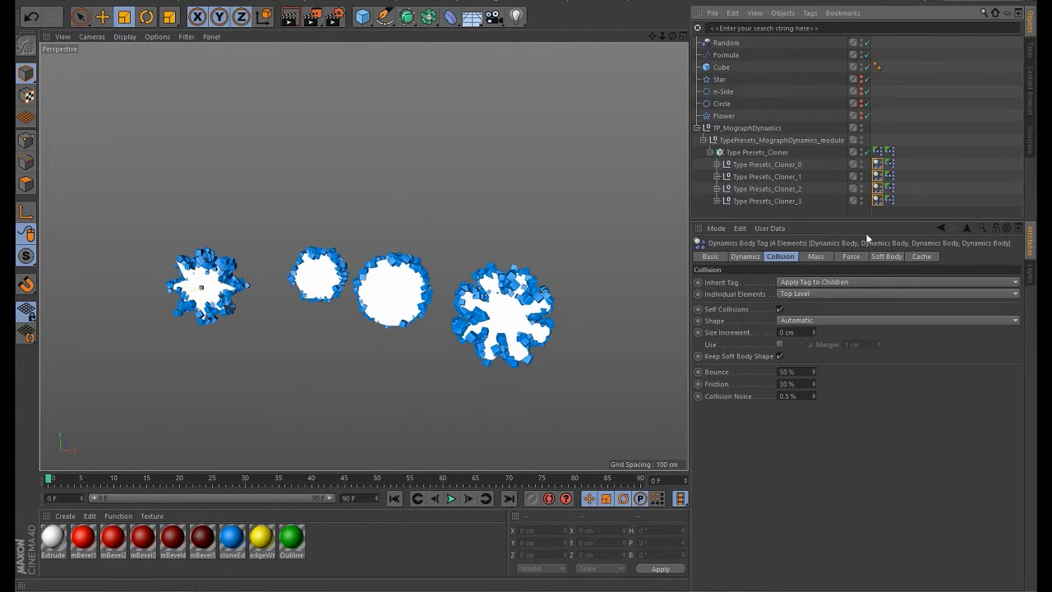
pyautogui.click(816, 257)
pyautogui.click(851, 256)
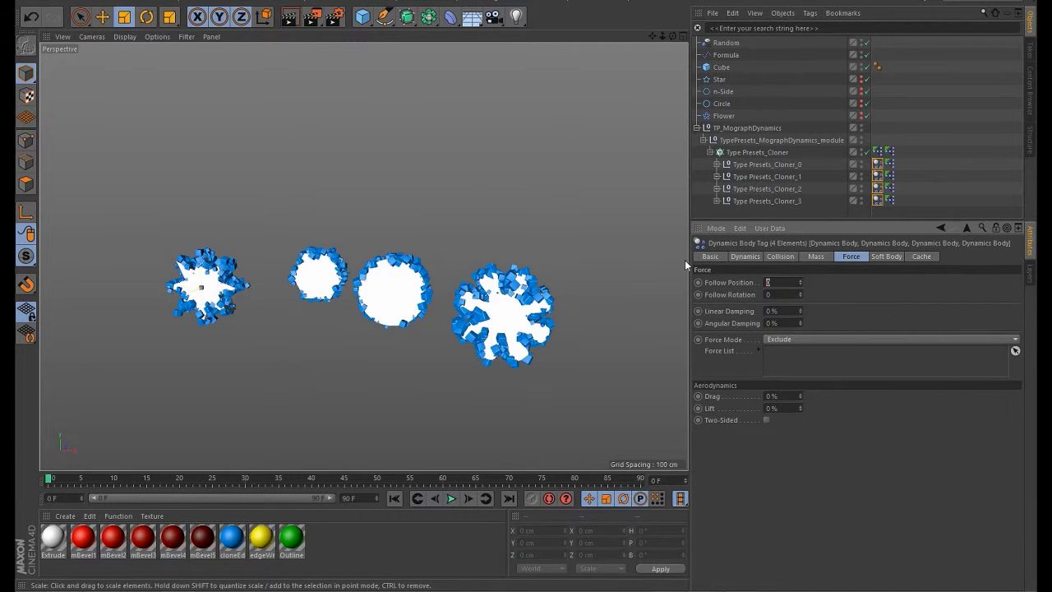
pyautogui.write('1')
pyautogui.press('Tab')
pyautogui.write('1')
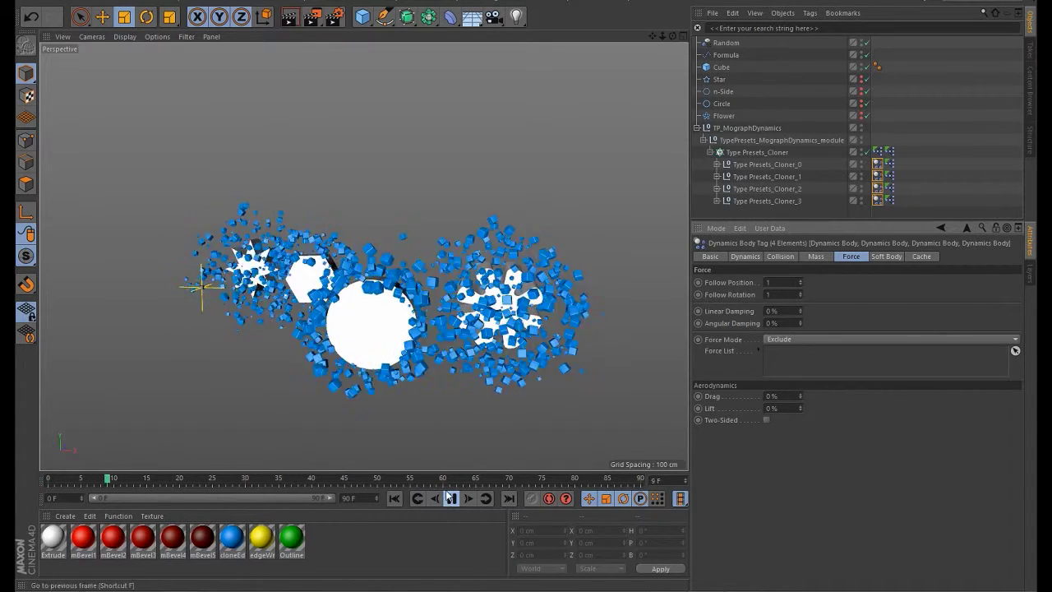
# - Raise Follow Position and Follow Rotation to 10 on the four Dynamics Body tags and replay the simulation
pyautogui.write('10')
pyautogui.press('Tab')
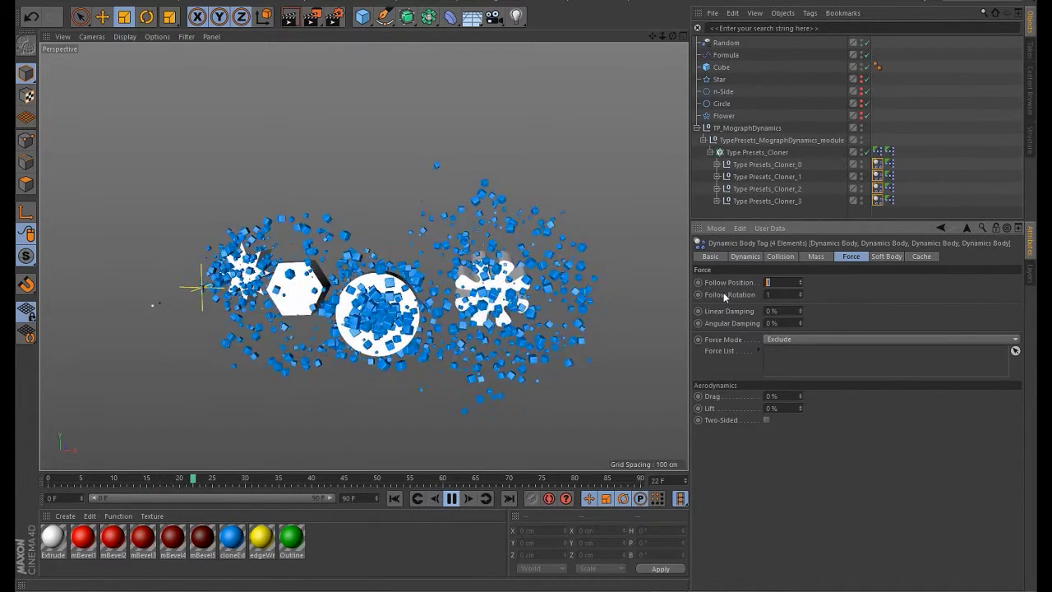
pyautogui.write('10')
pyautogui.press('Return')
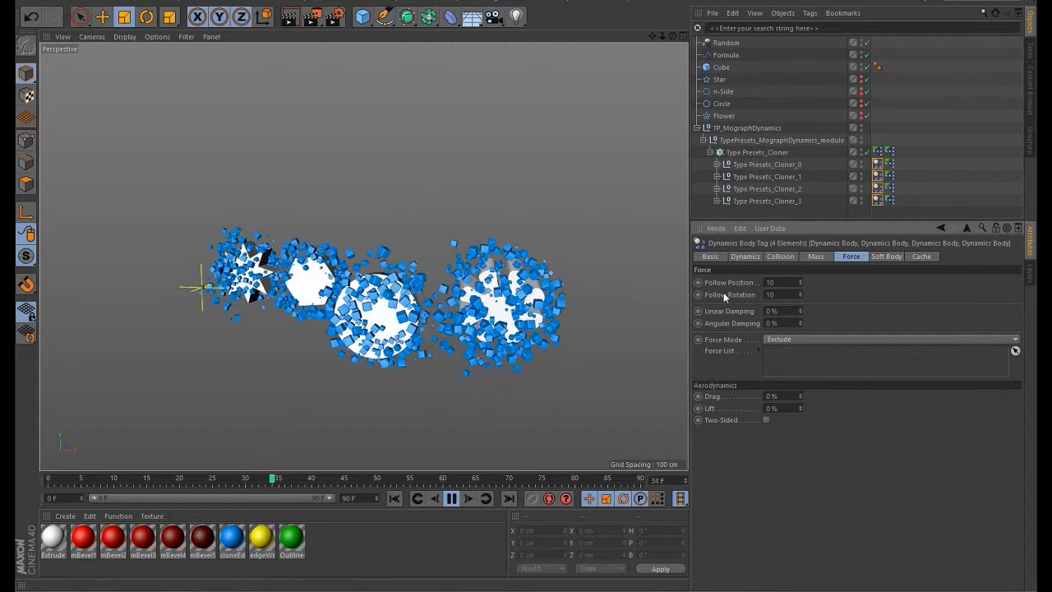
pyautogui.click(395, 498)
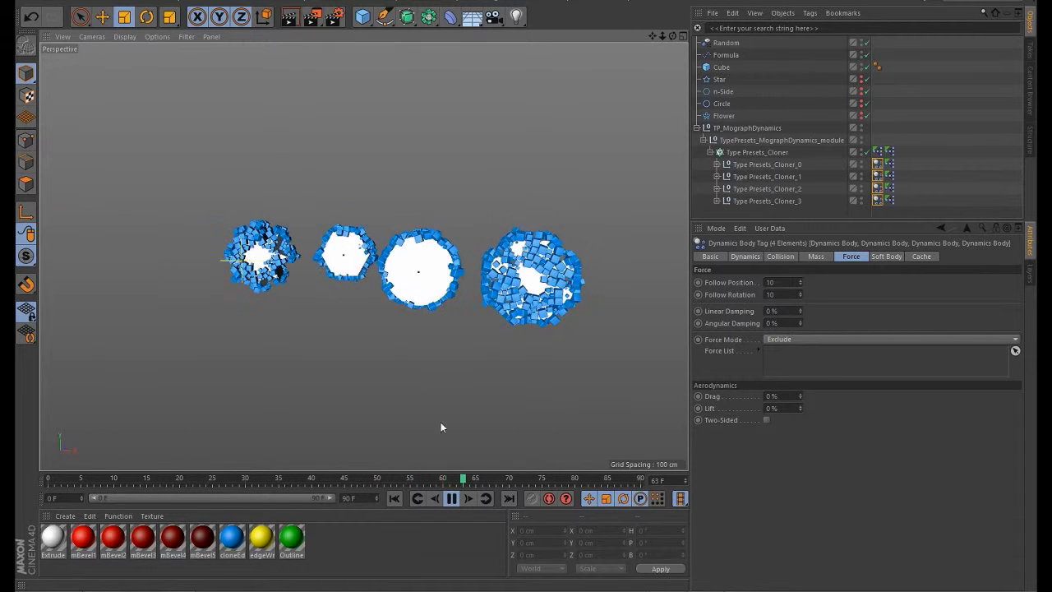
pyautogui.click(451, 498)
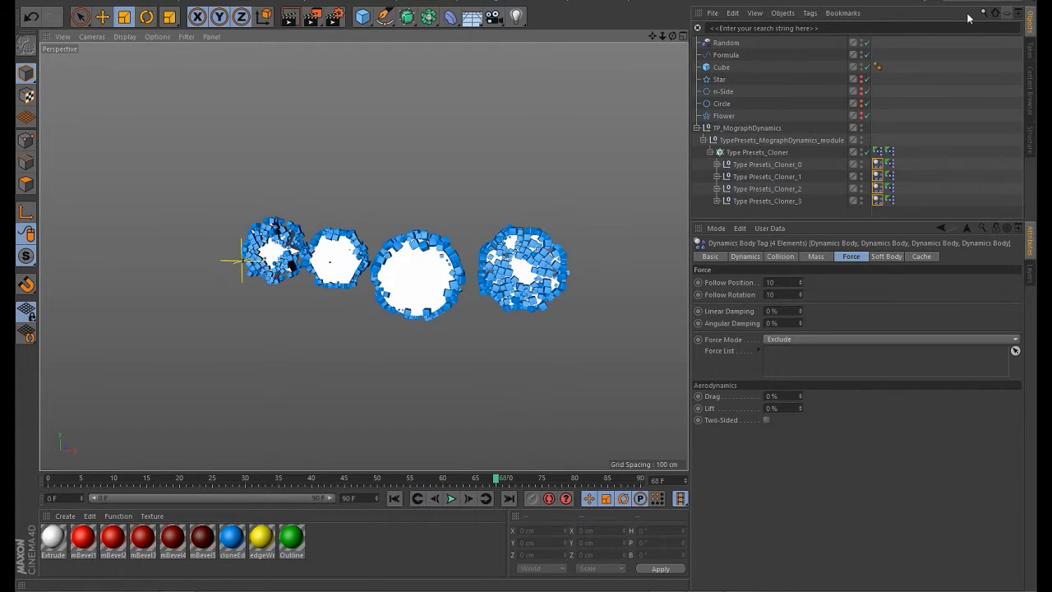
# - Find the four EXTRUDE objects by searching for extrude, turn off Create Single Object in their caps settings, and clear the search
pyautogui.click(870, 28)
pyautogui.write('ex')
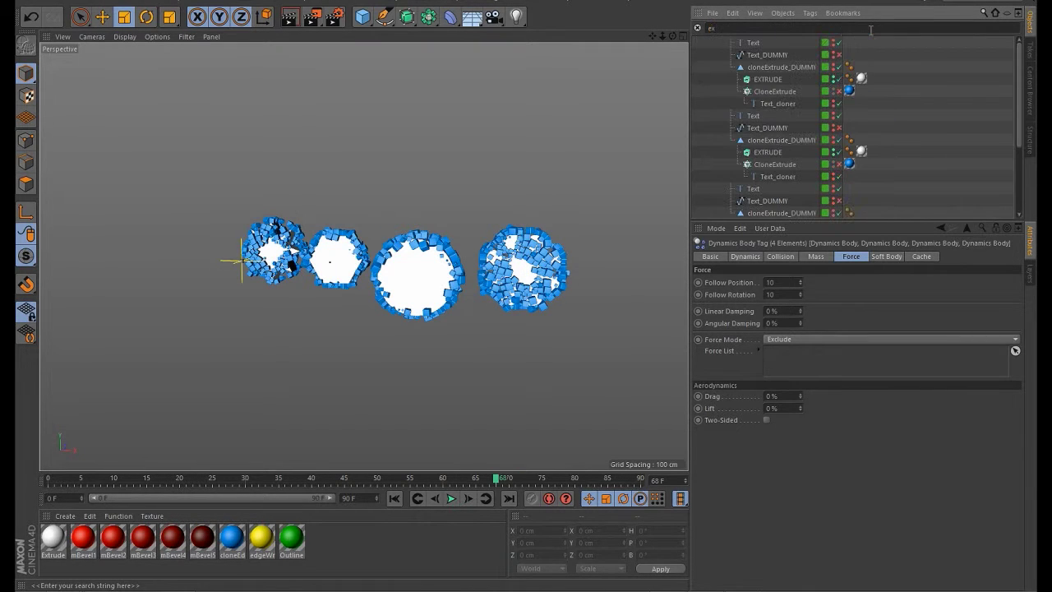
pyautogui.write('tur')
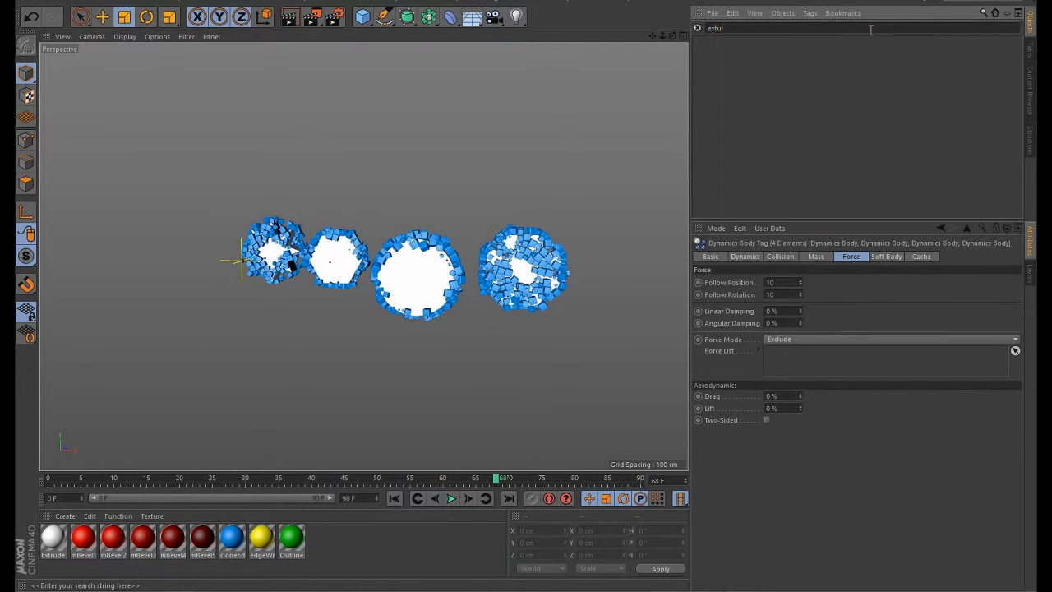
pyautogui.press('BackSpace')
pyautogui.press('BackSpace')
pyautogui.write('ruc')
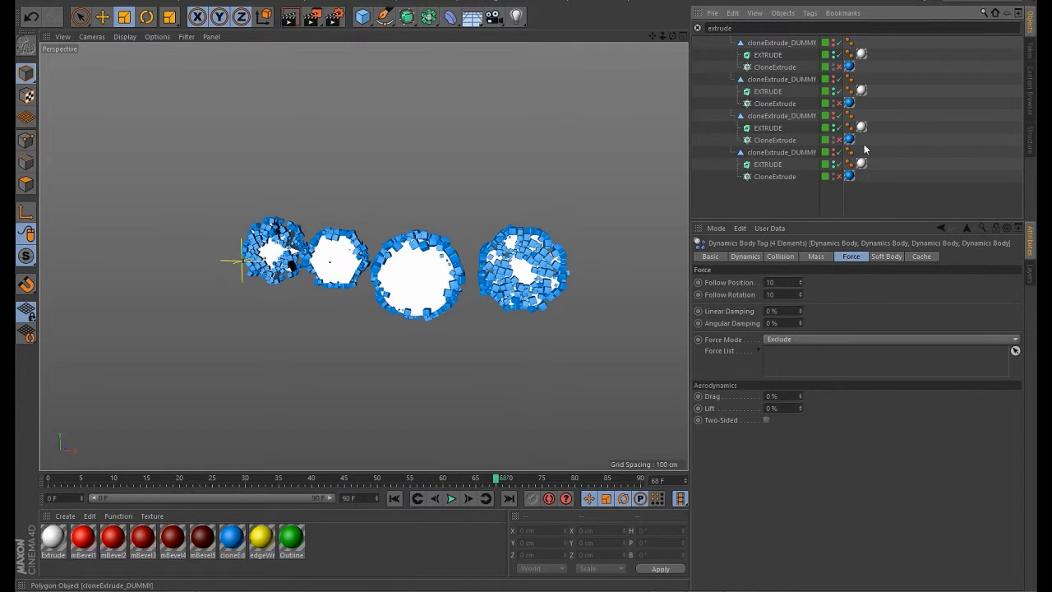
pyautogui.click(769, 165)
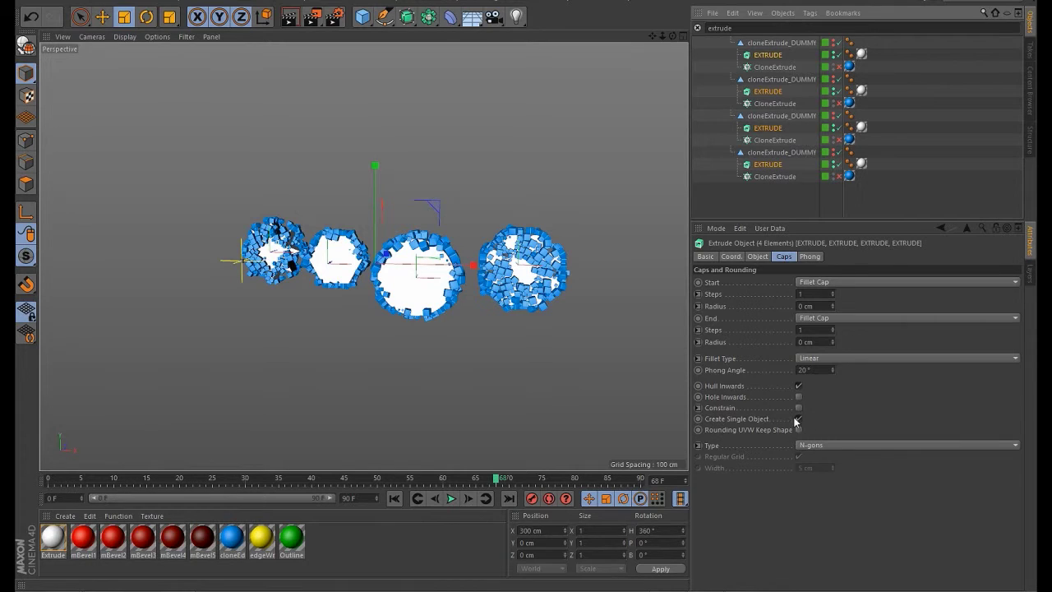
pyautogui.rightClick(781, 396)
pyautogui.click(898, 414)
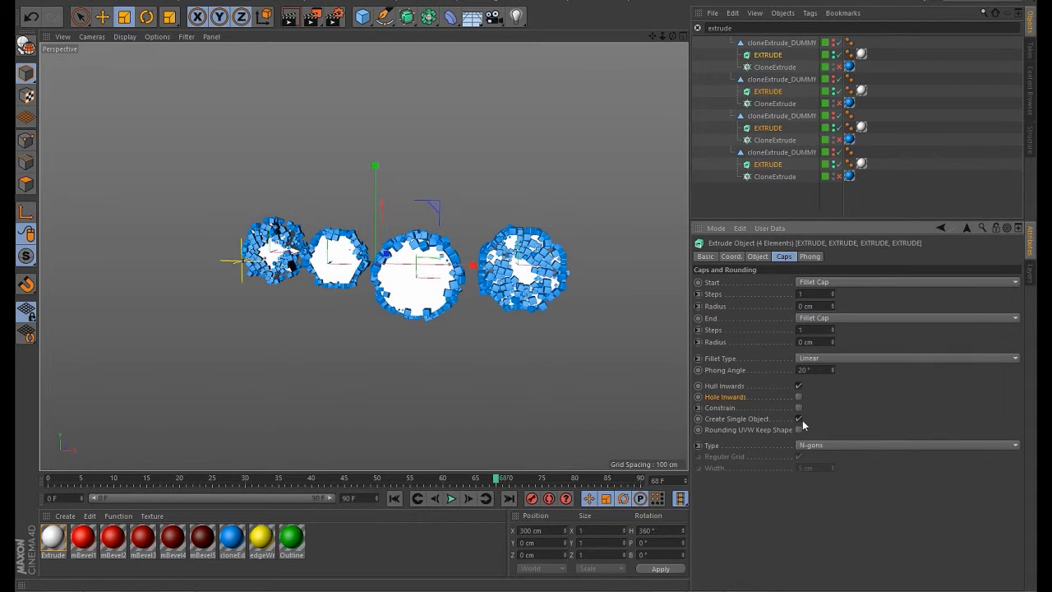
pyautogui.click(1031, 86)
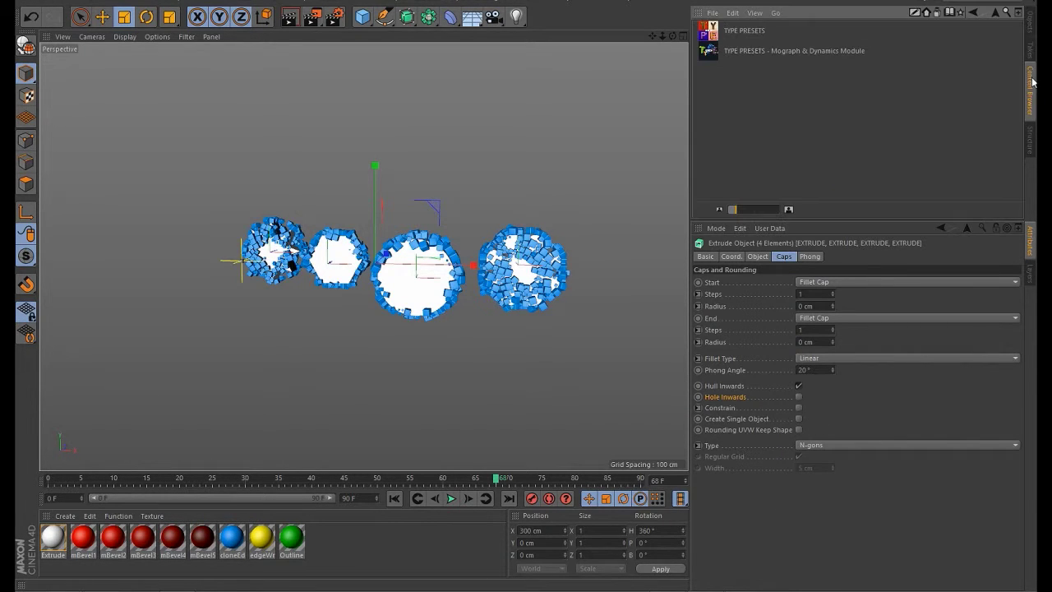
pyautogui.click(1033, 23)
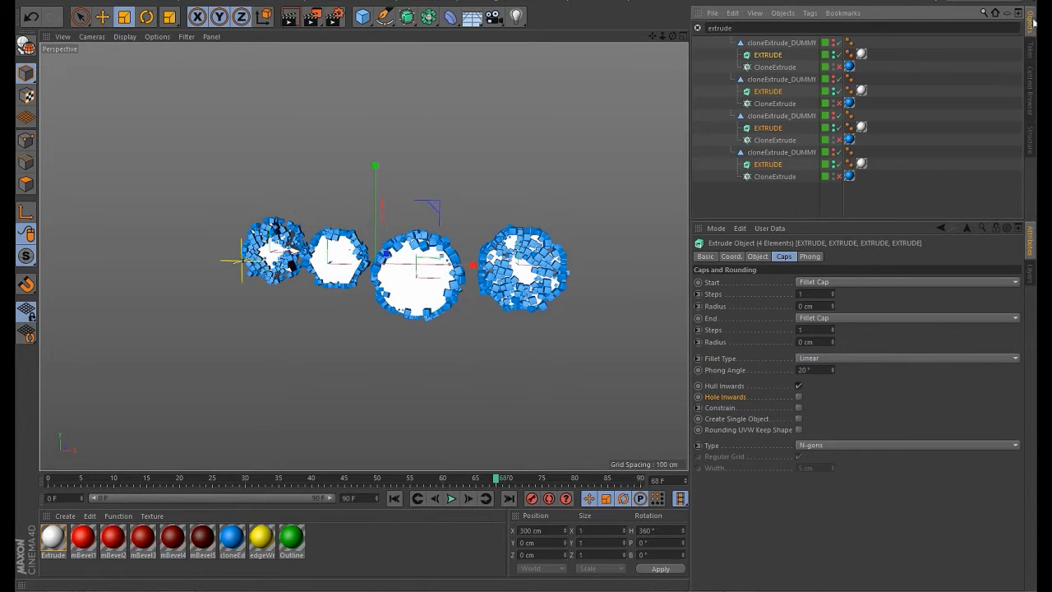
pyautogui.click(697, 29)
# - Disable Clone Edge on all four Type Presets cloner objects
pyautogui.click(878, 165)
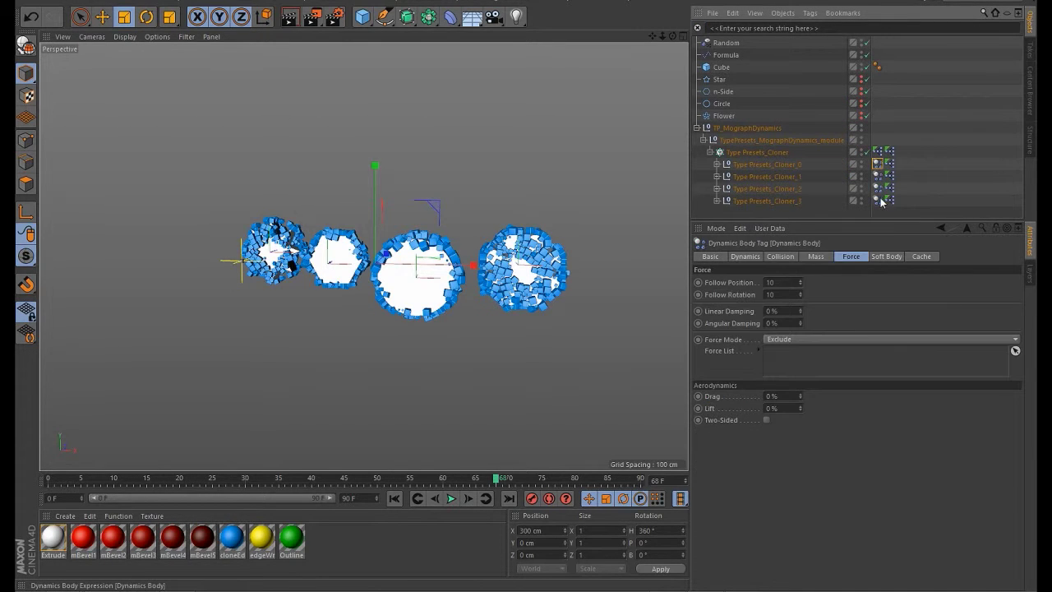
pyautogui.keyDown('shift'); pyautogui.click(878, 200); pyautogui.keyUp('shift')
pyautogui.click(934, 174)
pyautogui.click(787, 166)
pyautogui.keyDown('shift'); pyautogui.click(791, 200); pyautogui.keyUp('shift')
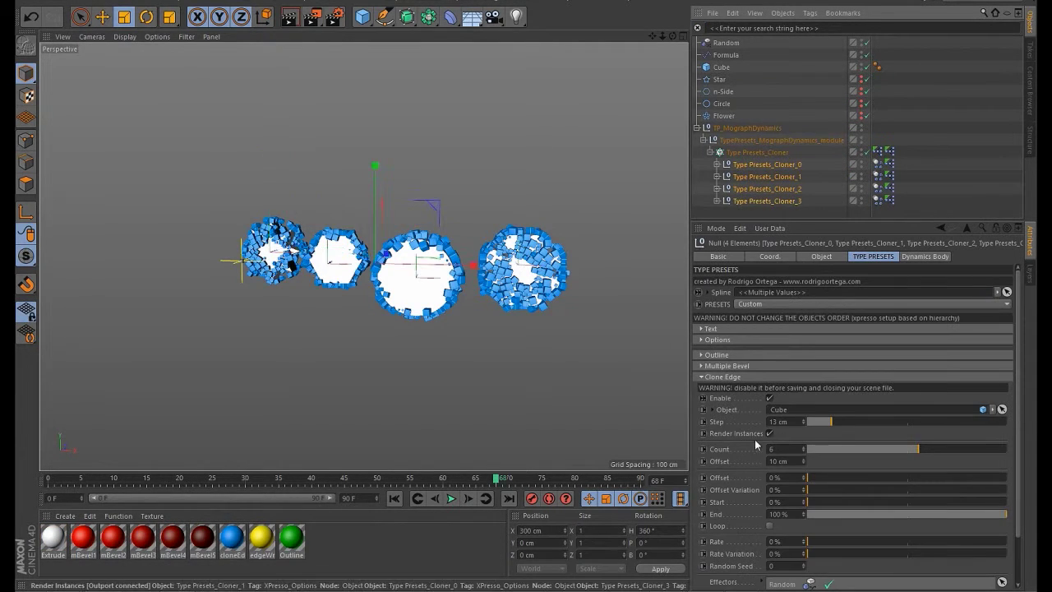
pyautogui.click(769, 398)
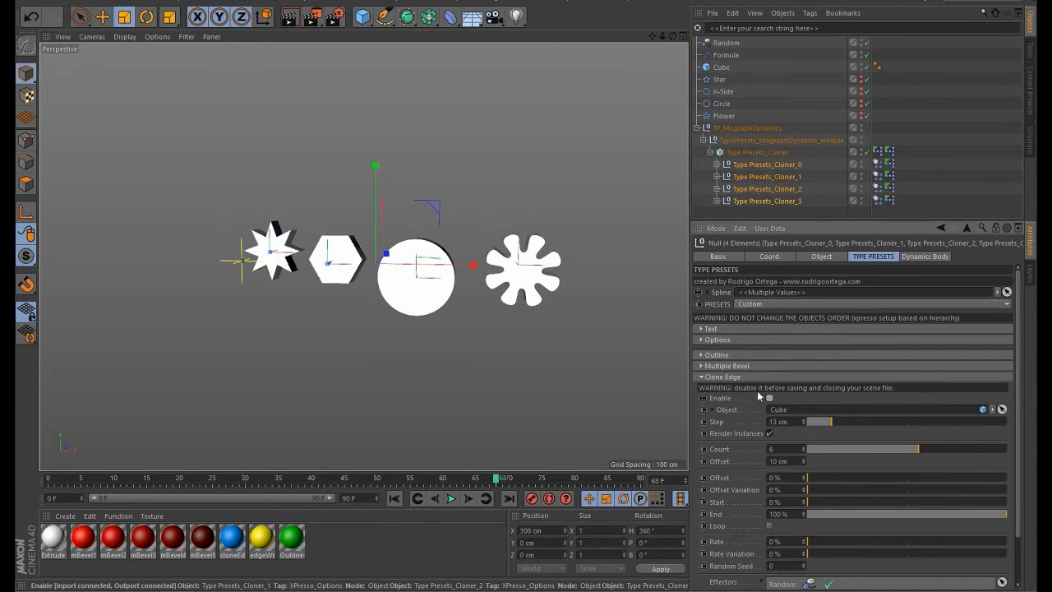
# - Play the simulation from an angled view without the edge clones, select Type Presets_Cloner_0, and rewind to the first frame
pyautogui.moveTo(493, 280)
pyautogui.keyDown('alt'); pyautogui.mouseDown()
pyautogui.moveTo(558, 286)
pyautogui.moveTo(533, 282)
pyautogui.mouseUp(); pyautogui.keyUp('alt')
pyautogui.click(509, 416)
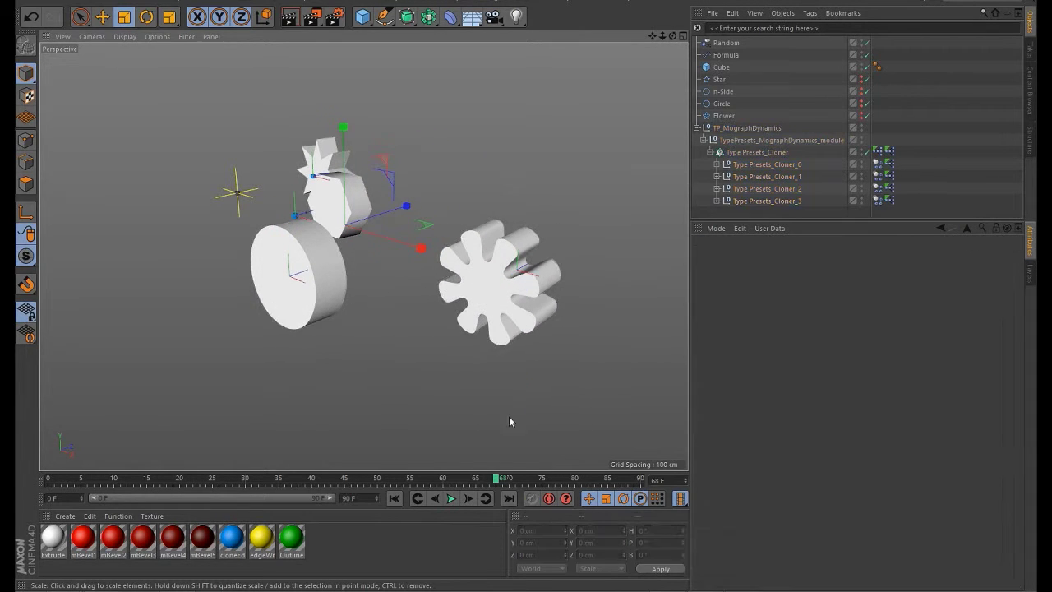
pyautogui.click(452, 499)
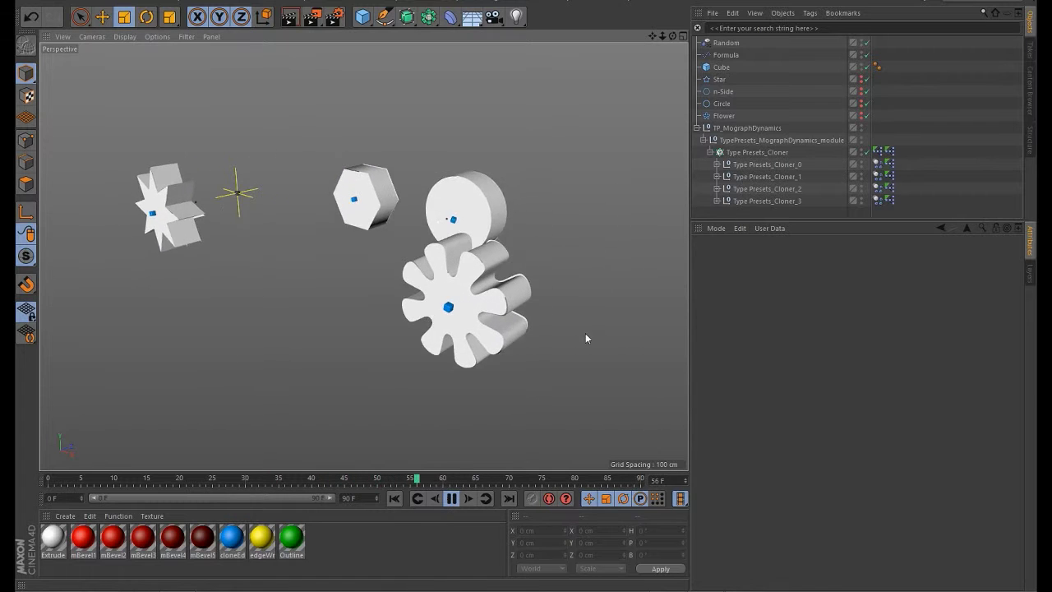
pyautogui.click(789, 165)
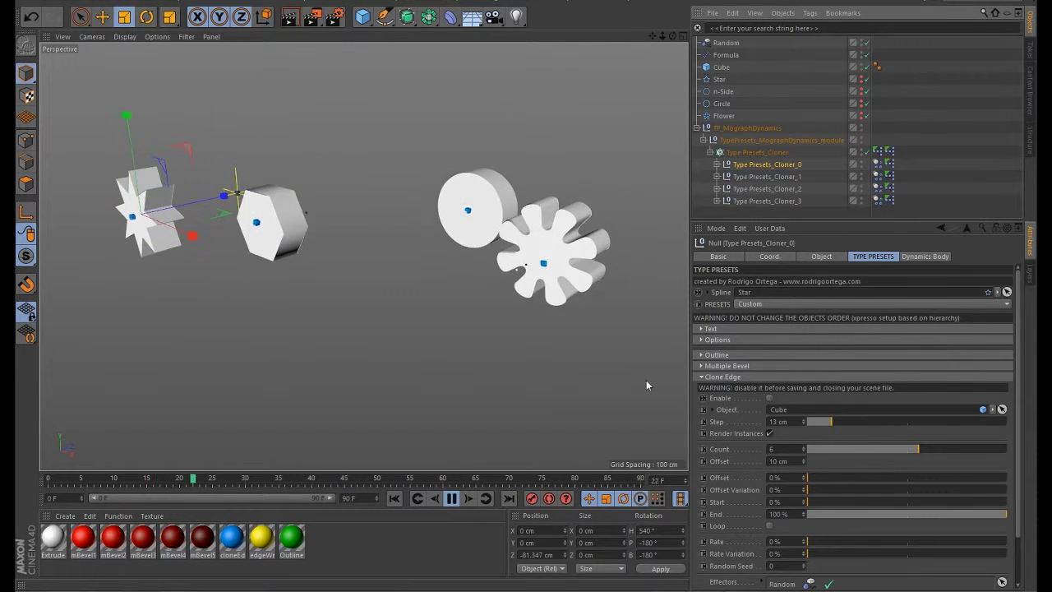
pyautogui.click(448, 503)
pyautogui.click(394, 498)
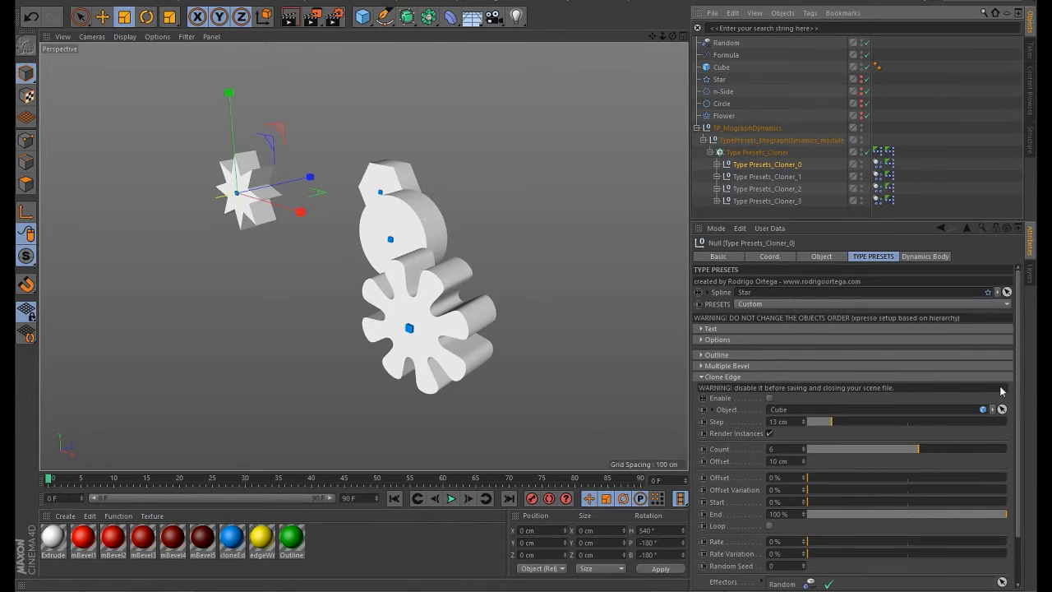
# - Delete the Dynamics Body tags from all four Type Presets cloner nulls
pyautogui.moveTo(1019, 395); pyautogui.dragTo(1023, 444)
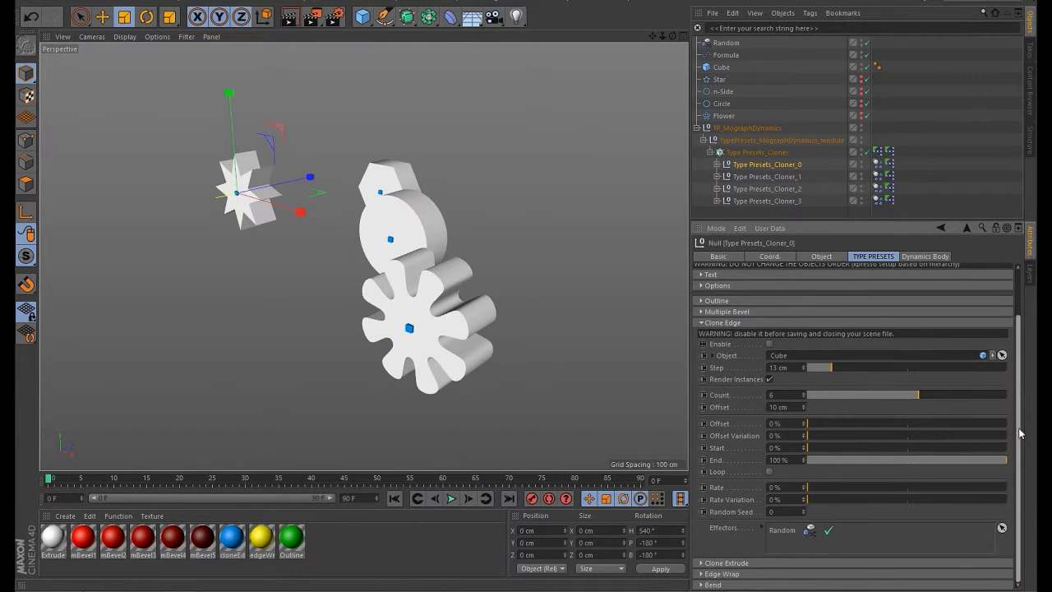
pyautogui.scroll(3, 1003, 333)
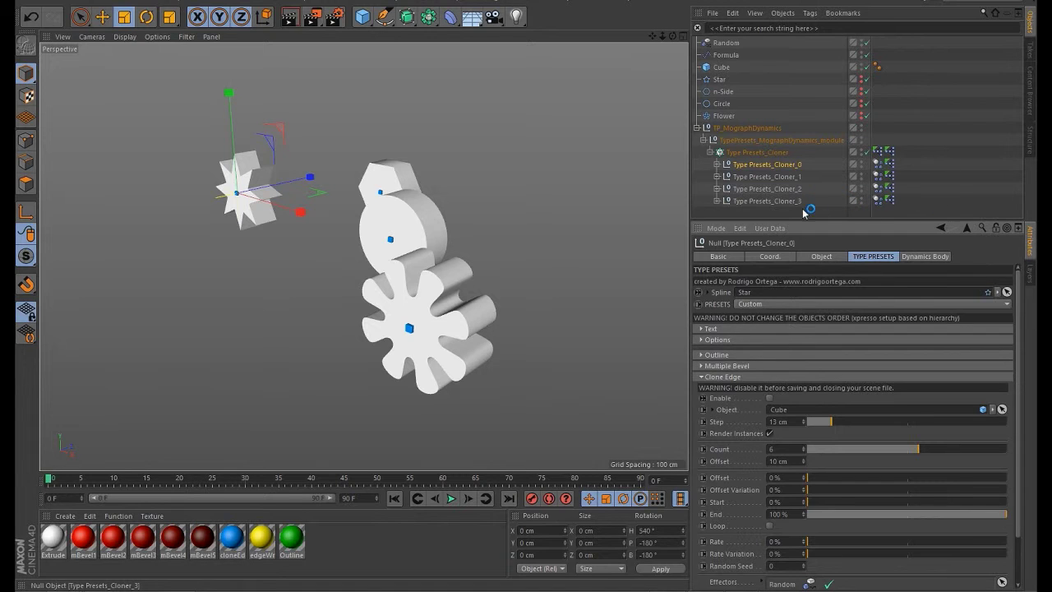
pyautogui.click(890, 200)
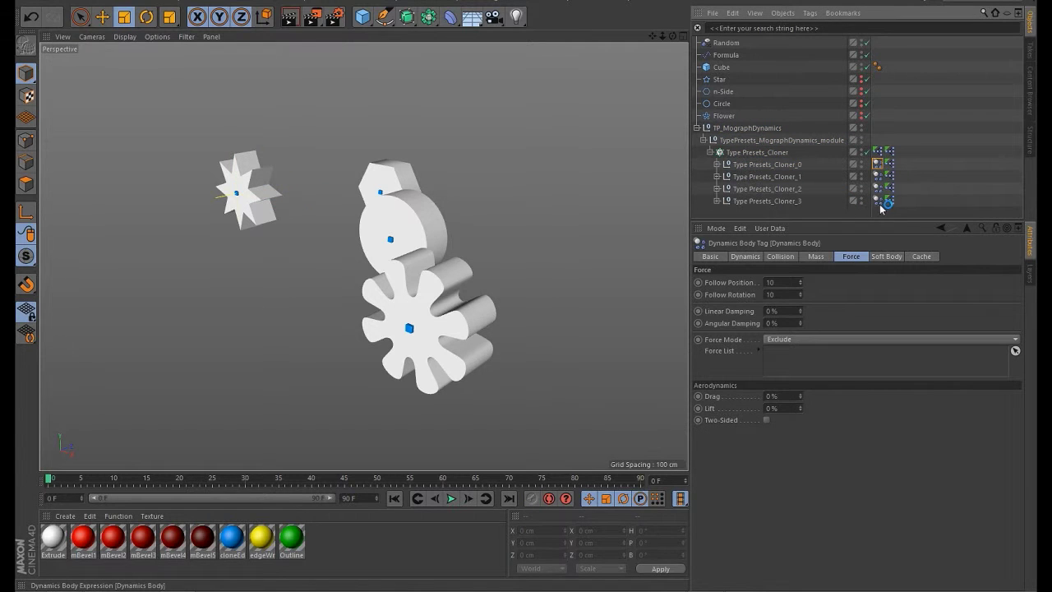
pyautogui.keyDown('shift'); pyautogui.click(880, 202); pyautogui.keyUp('shift')
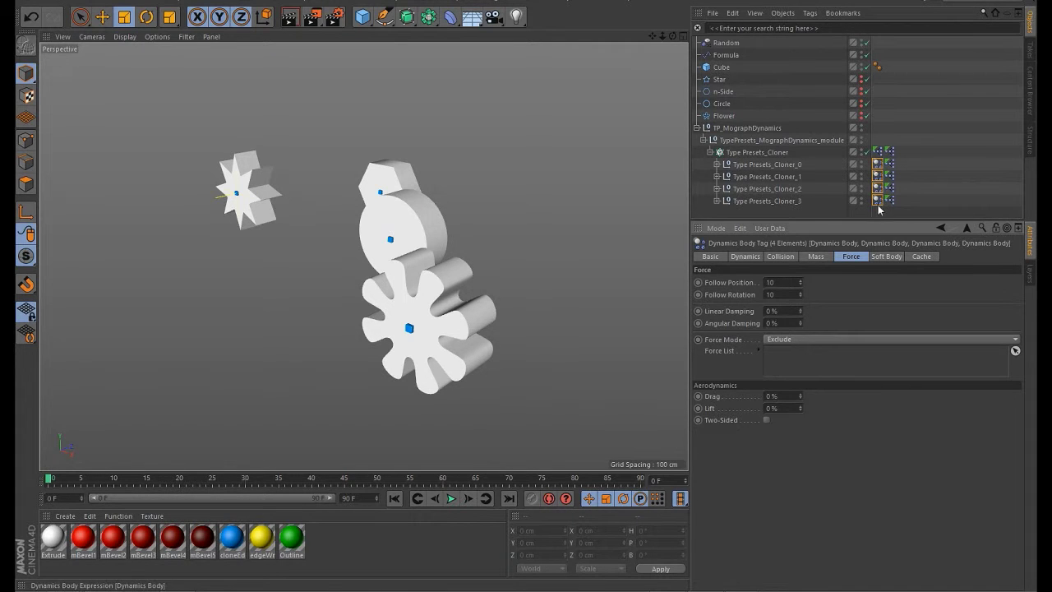
pyautogui.press('Delete')
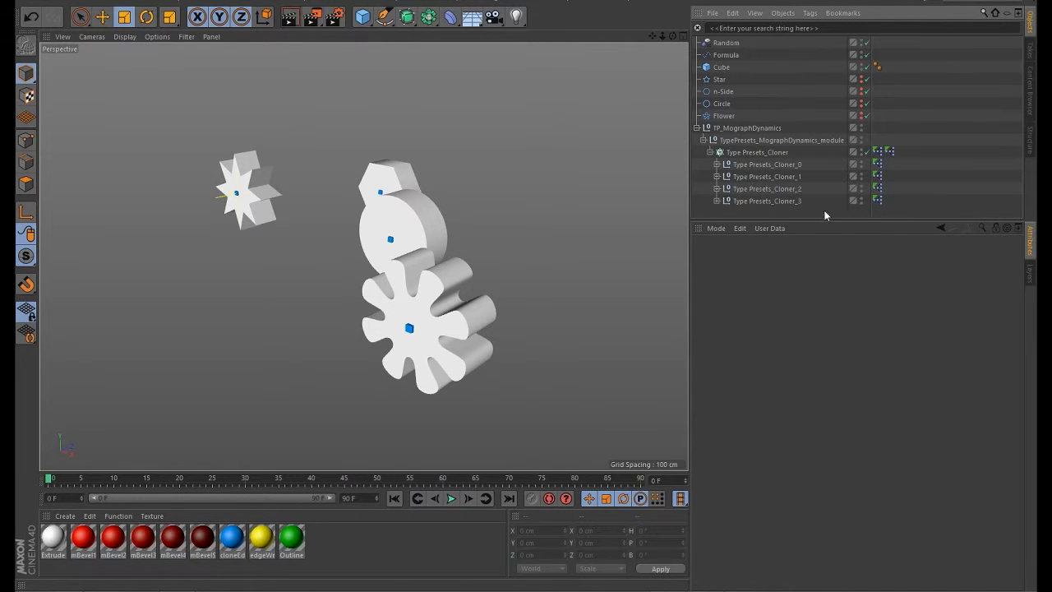
# - Collapse the Clone Edge settings for all four Type Presets cloner nulls together
pyautogui.click(743, 166)
pyautogui.keyDown('shift'); pyautogui.click(762, 200); pyautogui.keyUp('shift')
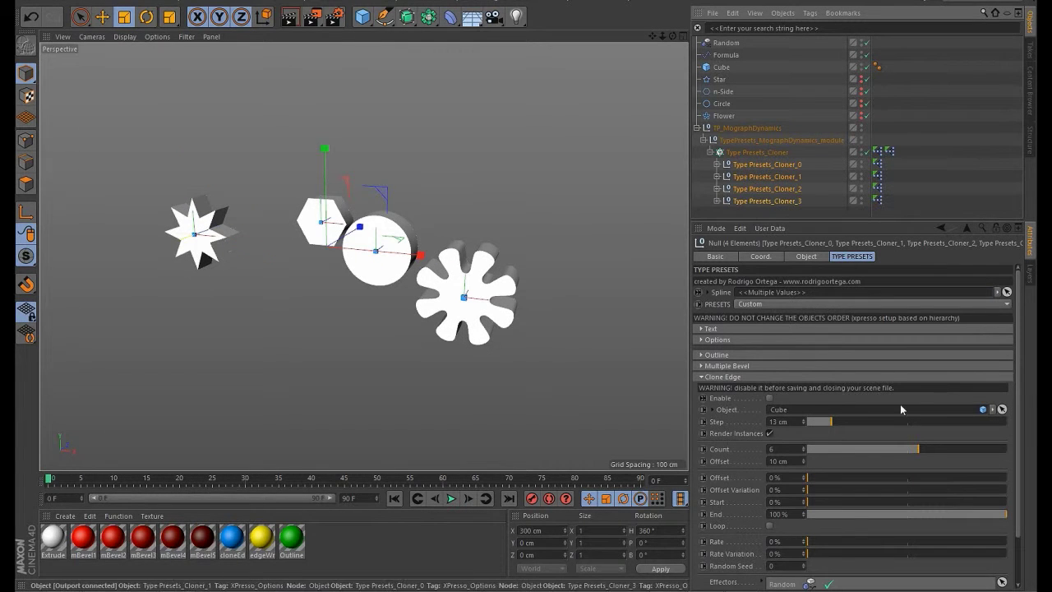
pyautogui.click(793, 376)
pyautogui.click(726, 42)
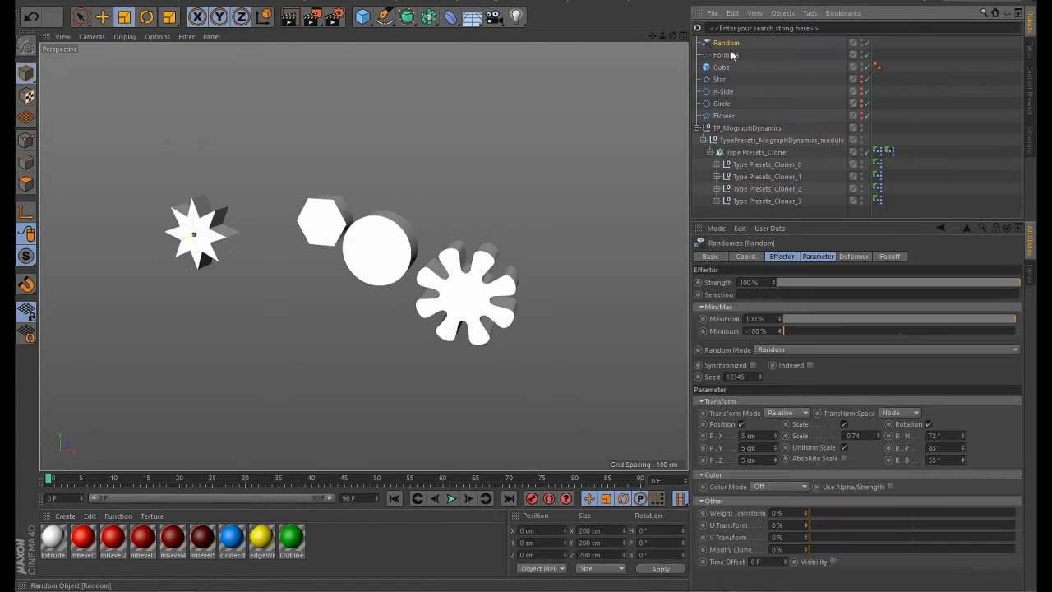
pyautogui.keyDown('shift'); pyautogui.click(725, 116); pyautogui.keyUp('shift')
pyautogui.press('Delete')
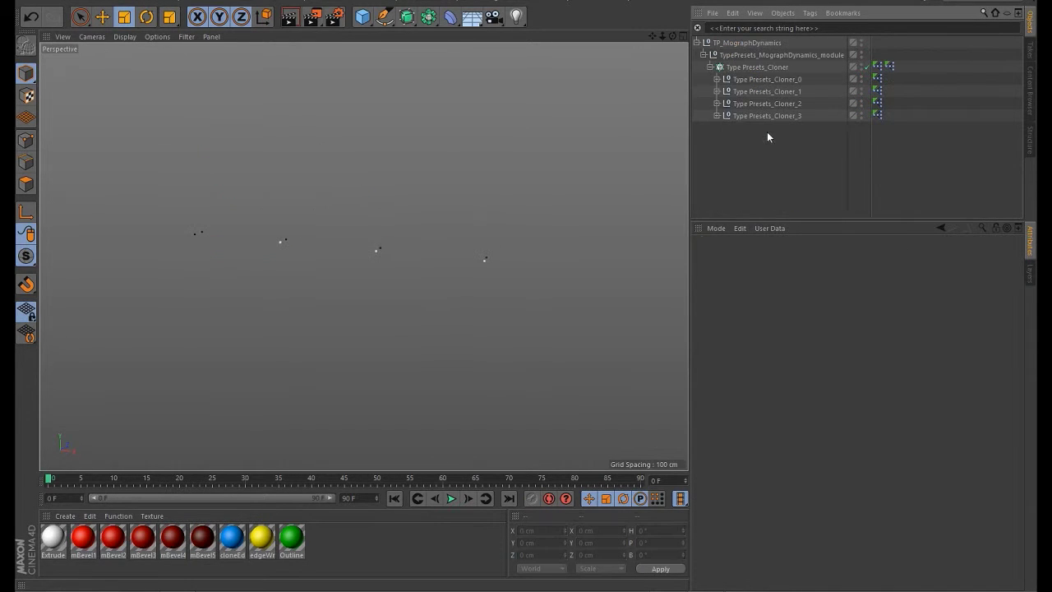
pyautogui.hotkey('ctrl', 'z')
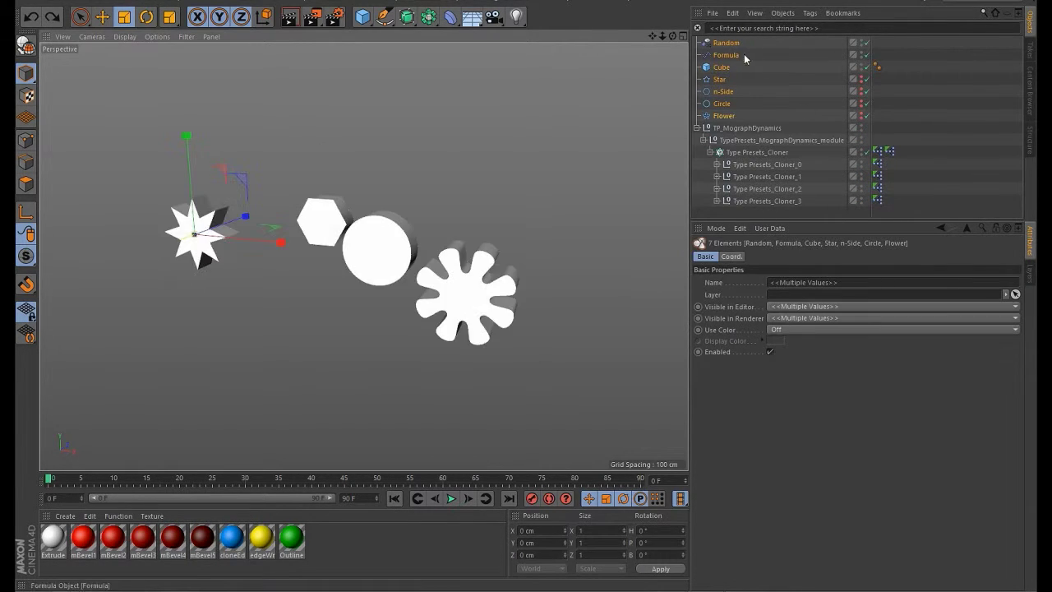
# - Delete the Random, Formula and Cube objects while keeping the four spline shapes
pyautogui.click(725, 67)
pyautogui.press('Delete')
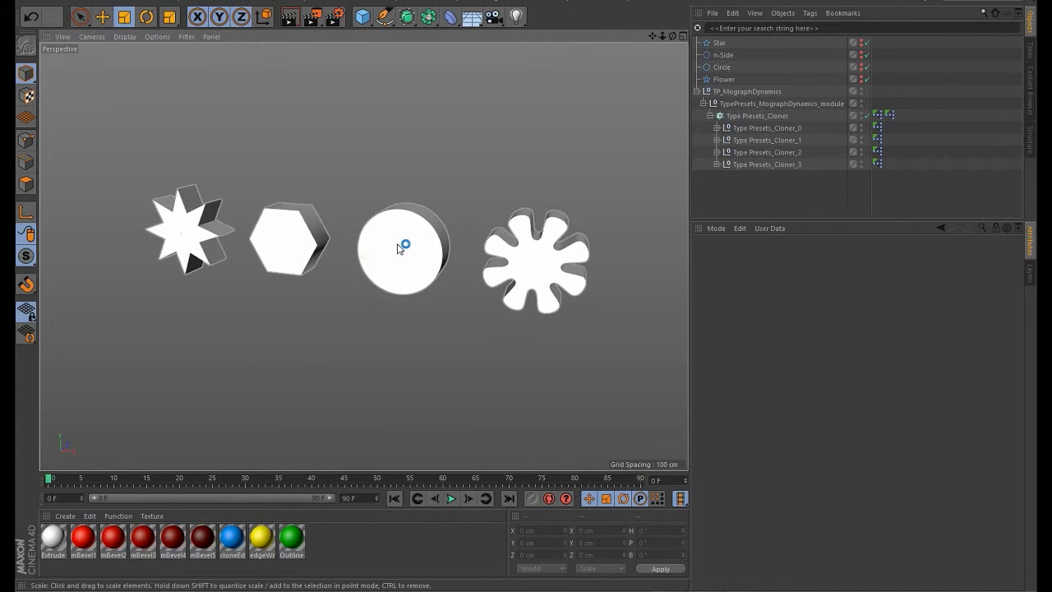
# - Disable Custom Splines on TypePresets_MographDynamics_module so the clones use its text
pyautogui.click(749, 93)
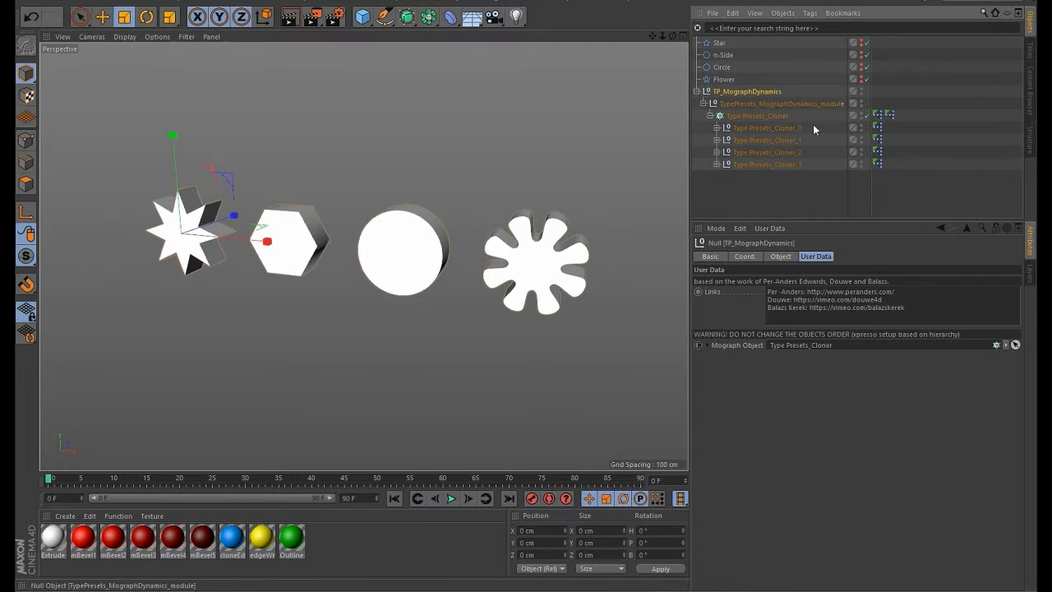
pyautogui.click(757, 104)
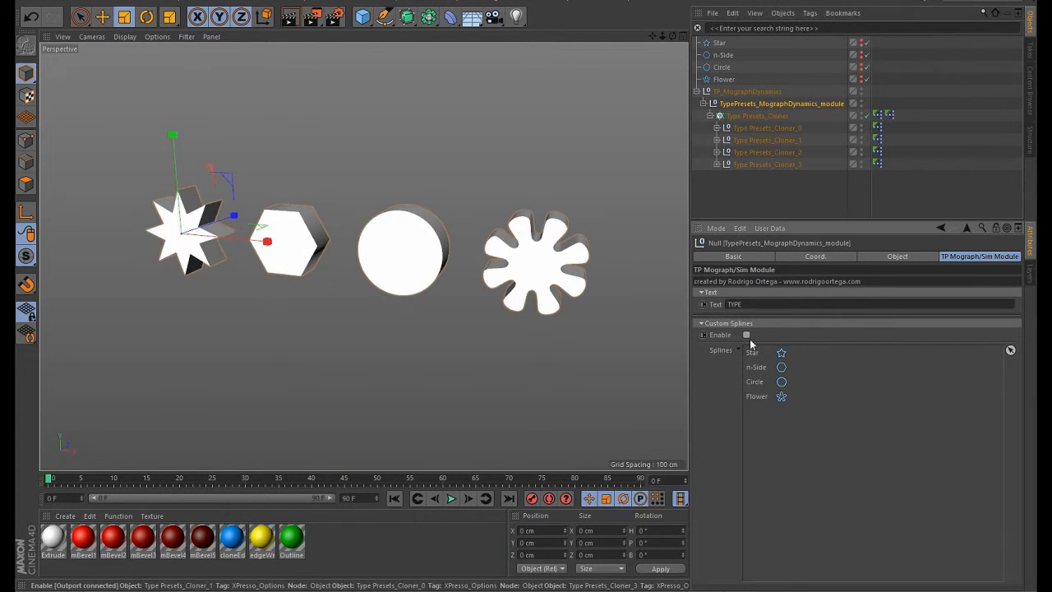
pyautogui.click(747, 335)
# - Set the X position step of the Type Presets_Cloner to 120 cm and frame the letters closer
pyautogui.click(757, 117)
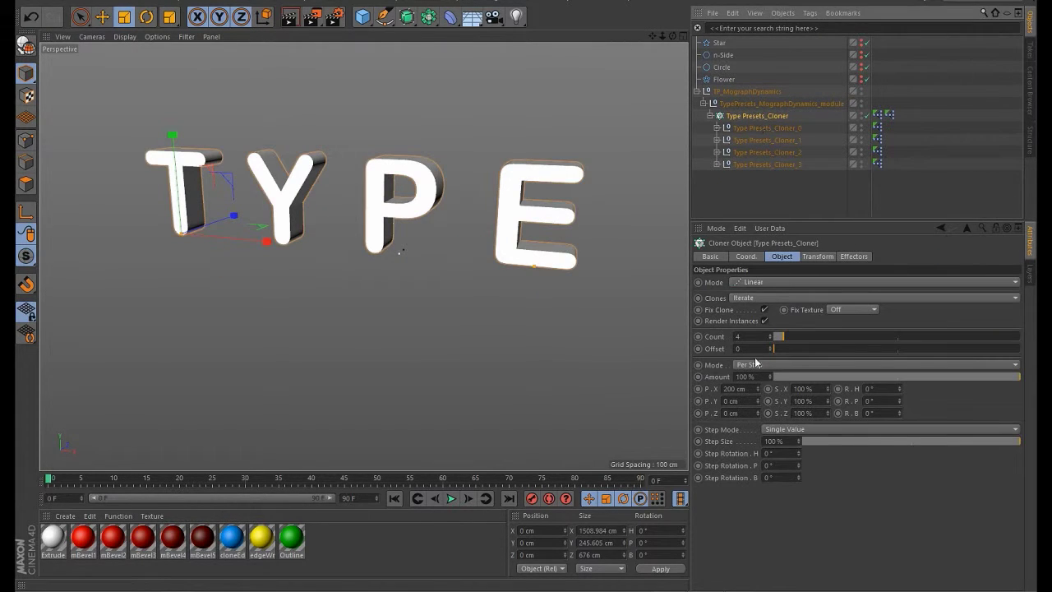
pyautogui.doubleClick(740, 388)
pyautogui.write('120')
pyautogui.press('Return')
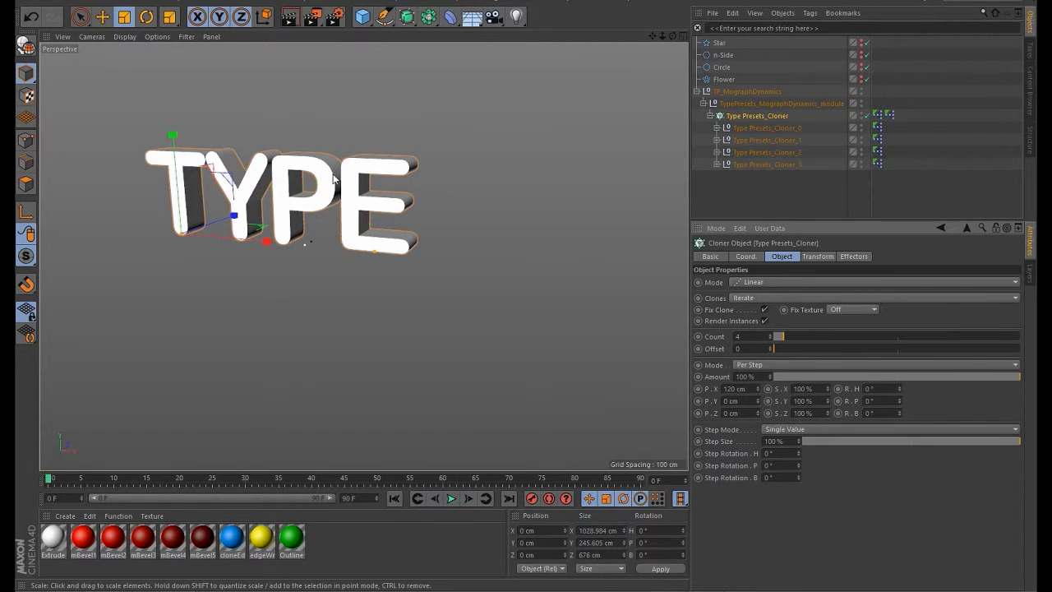
pyautogui.keyDown('alt'); pyautogui.moveTo(334, 180); pyautogui.dragTo(446, 216); pyautogui.keyUp('alt')
# - Apply the Ridges preset to Type Presets_Cloner_1, the letter Y
pyautogui.click(756, 128)
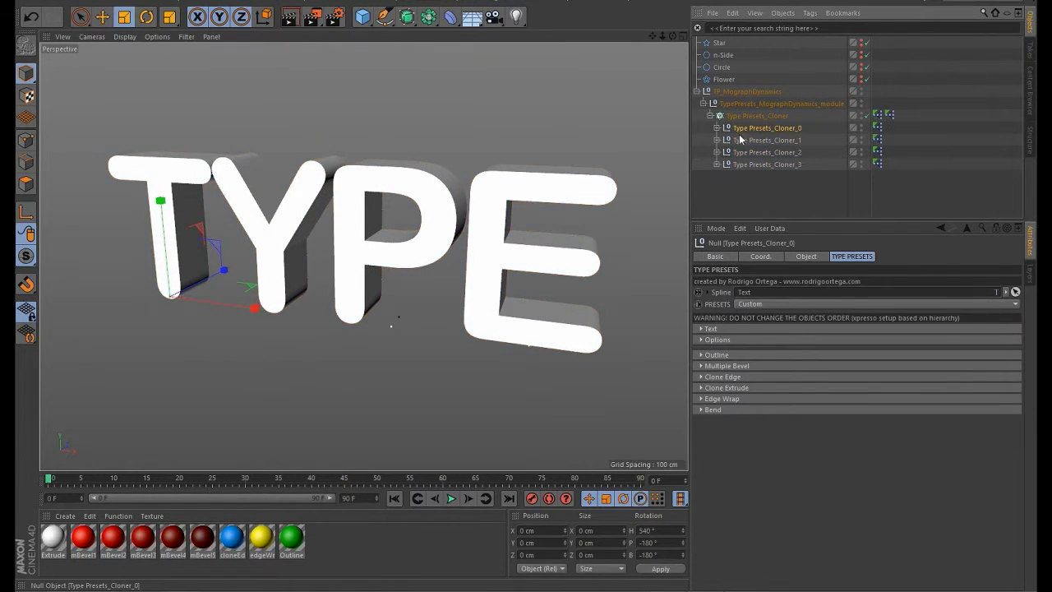
pyautogui.click(767, 139)
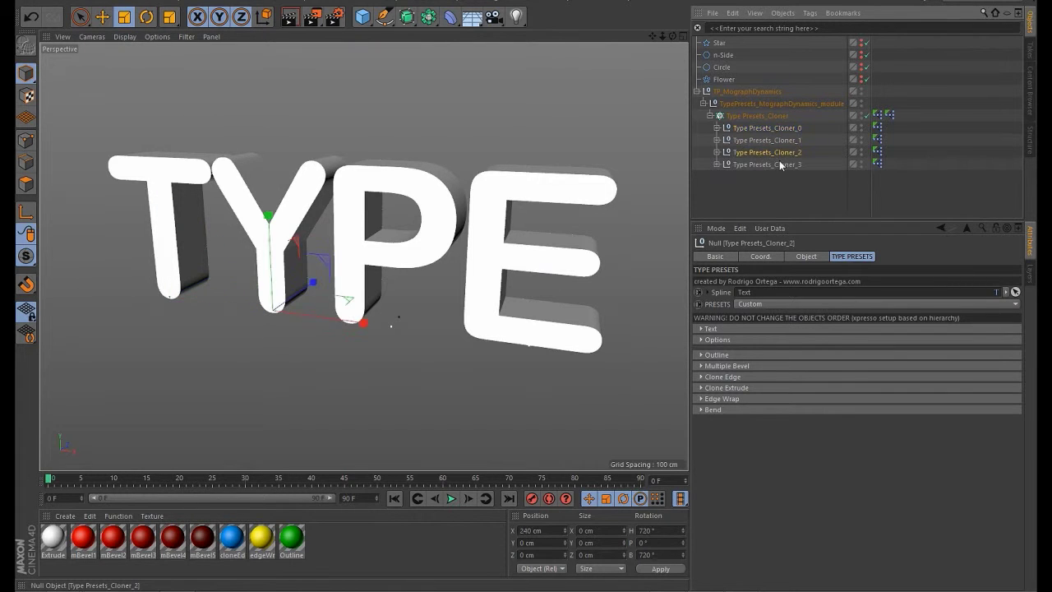
pyautogui.click(785, 153)
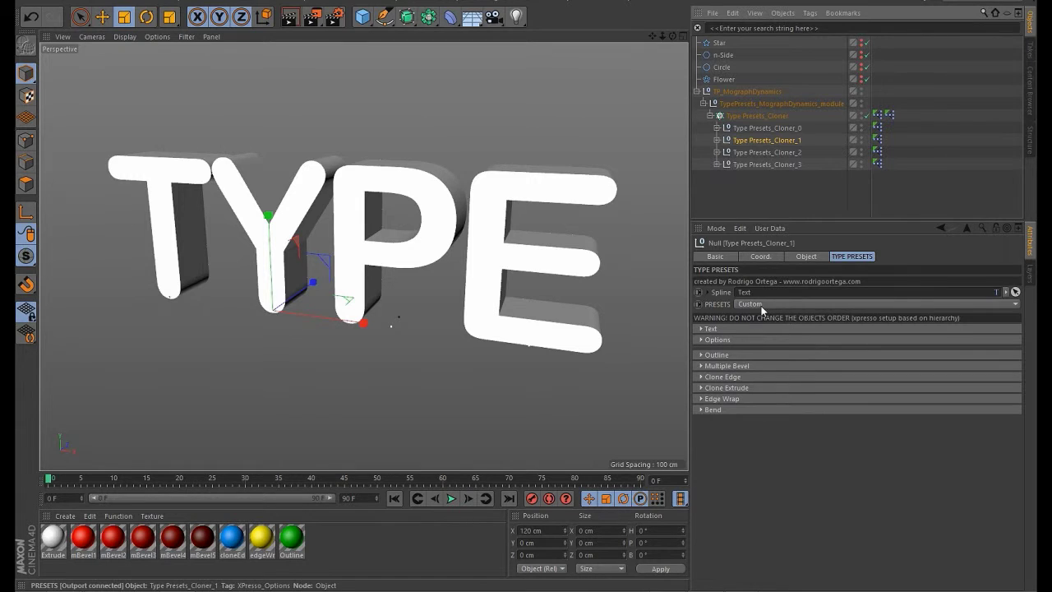
pyautogui.click(756, 304)
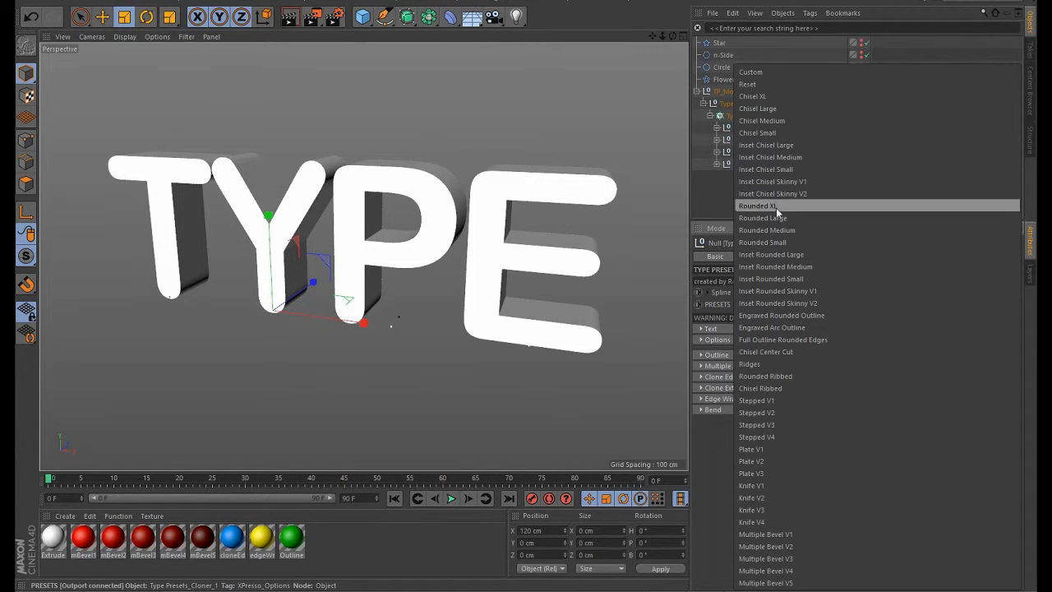
pyautogui.click(779, 365)
pyautogui.click(530, 109)
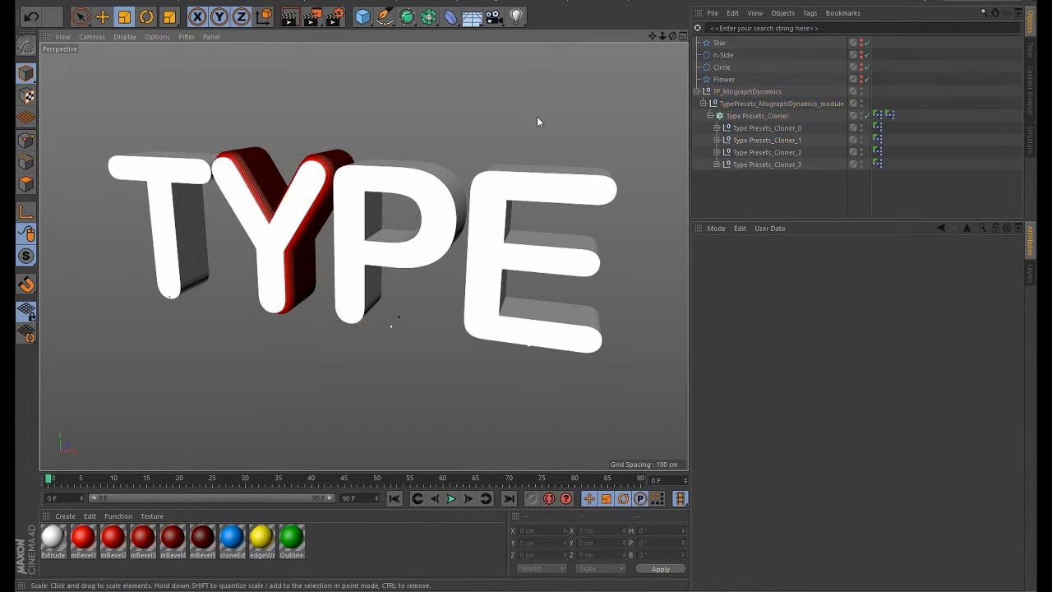
pyautogui.keyDown('alt'); pyautogui.moveTo(308, 198); pyautogui.dragTo(364, 244); pyautogui.keyUp('alt')
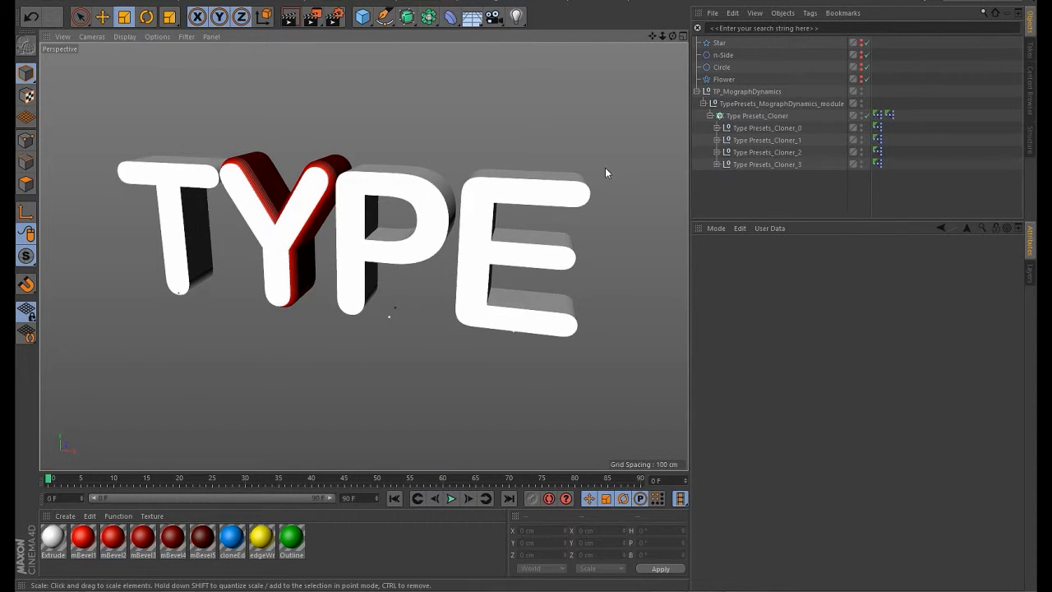
pyautogui.keyDown('alt'); pyautogui.moveTo(309, 201); pyautogui.dragTo(305, 200); pyautogui.keyUp('alt')
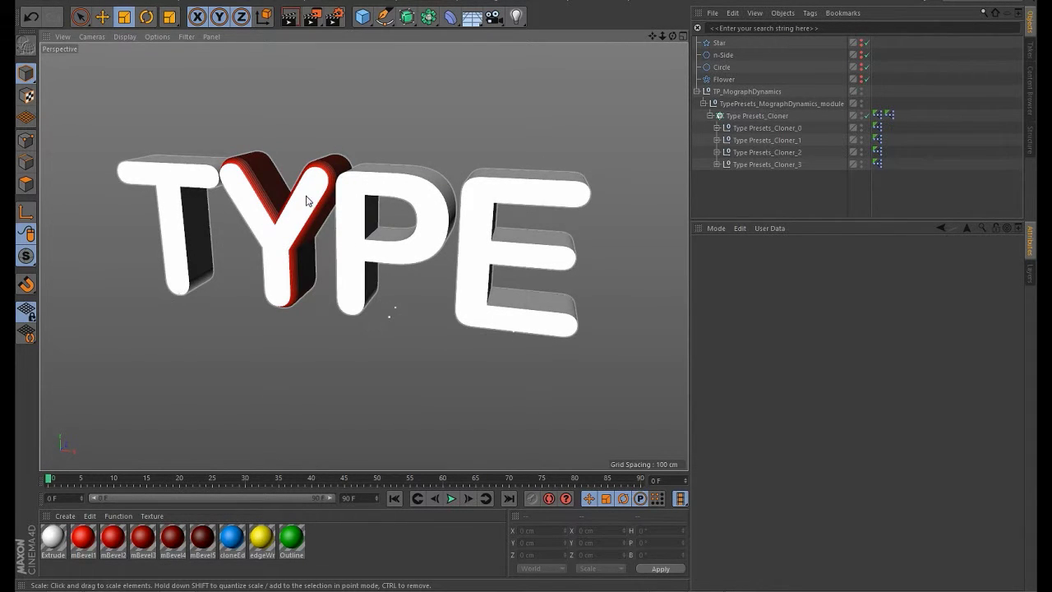
# - Apply the Engraved Arc Outline preset to Type Presets_Cloner_0, the letter T
pyautogui.click(767, 139)
pyautogui.click(771, 129)
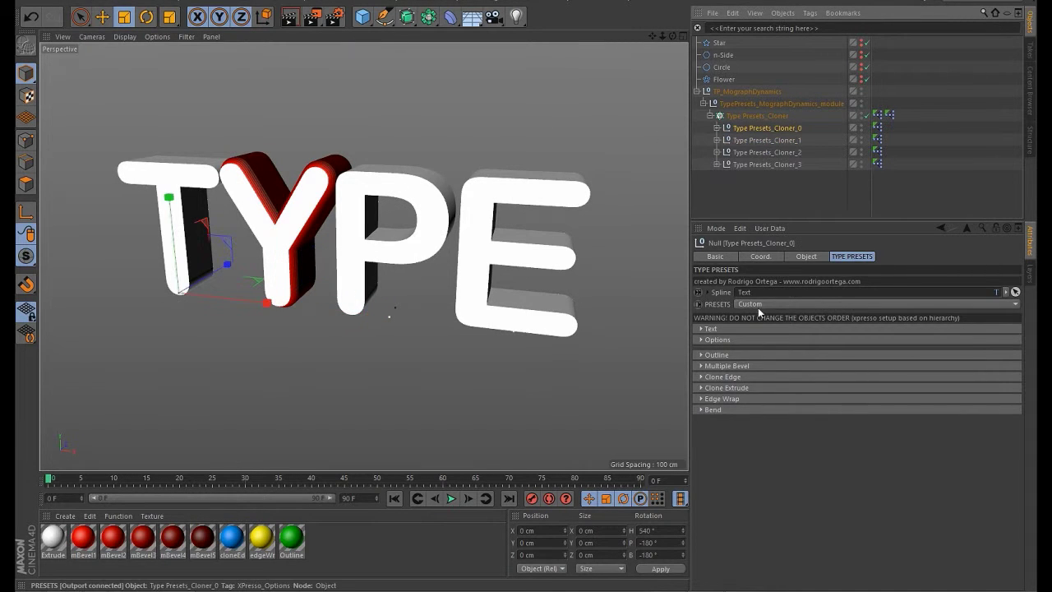
pyautogui.click(758, 304)
pyautogui.click(765, 325)
pyautogui.click(534, 136)
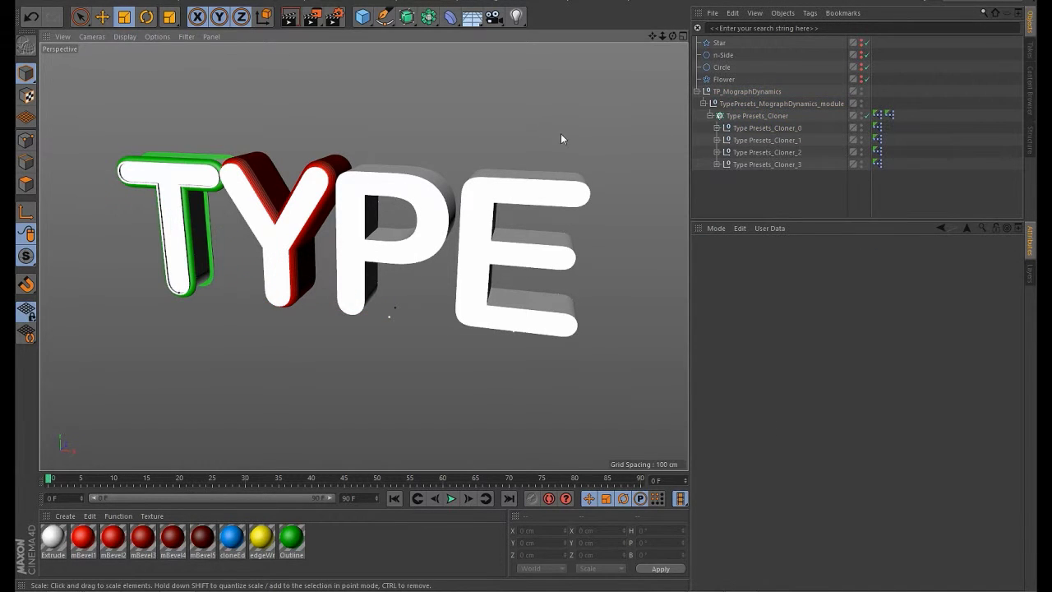
# - Try to change the font of the letter T's linked text spline, starting with Arial Black
pyautogui.click(781, 128)
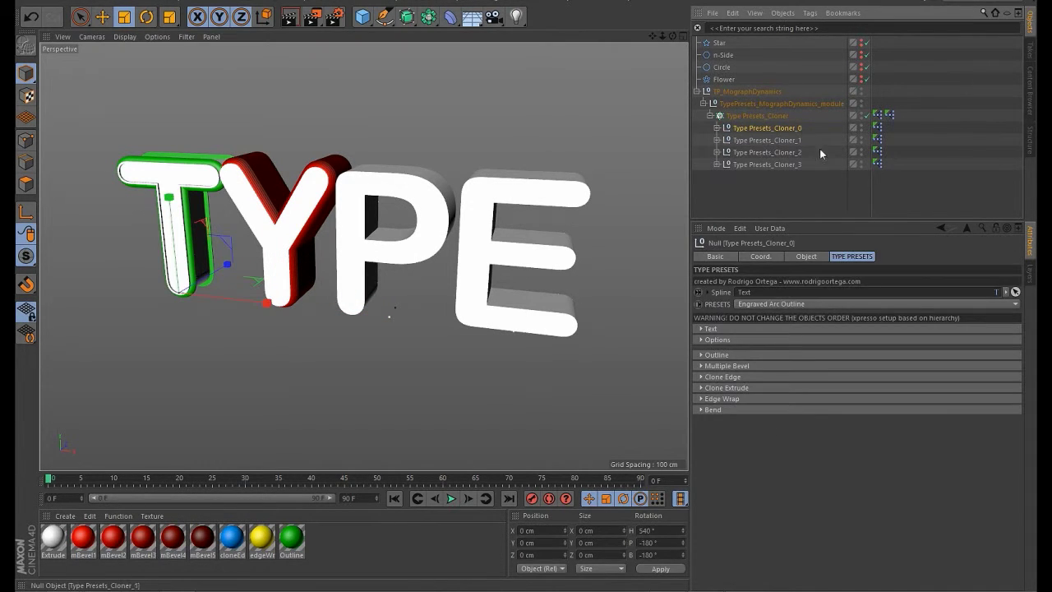
pyautogui.click(745, 292)
pyautogui.click(756, 127)
pyautogui.click(746, 293)
pyautogui.click(806, 327)
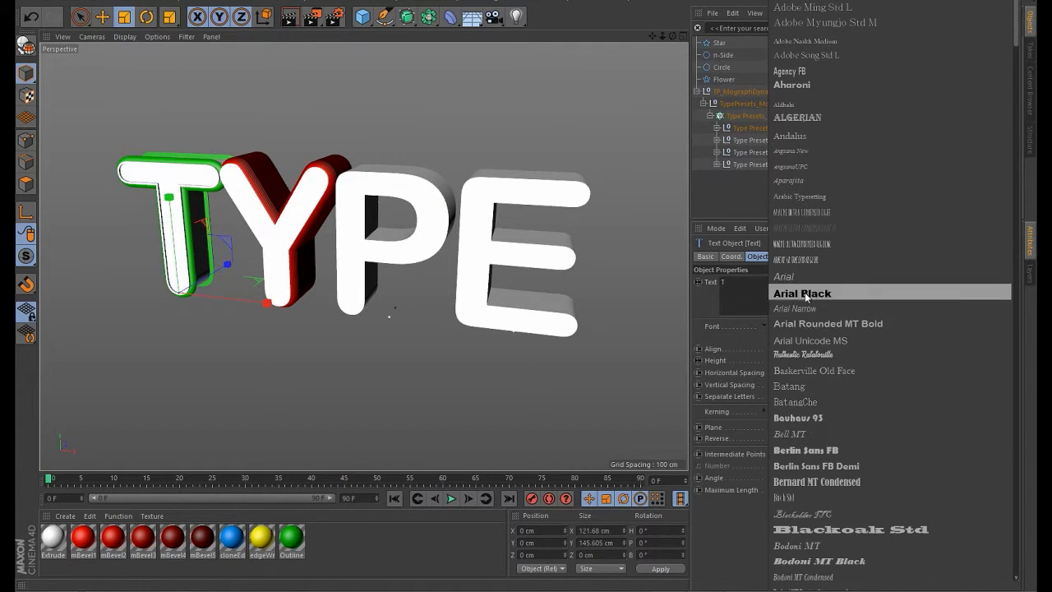
pyautogui.click(806, 295)
pyautogui.click(813, 327)
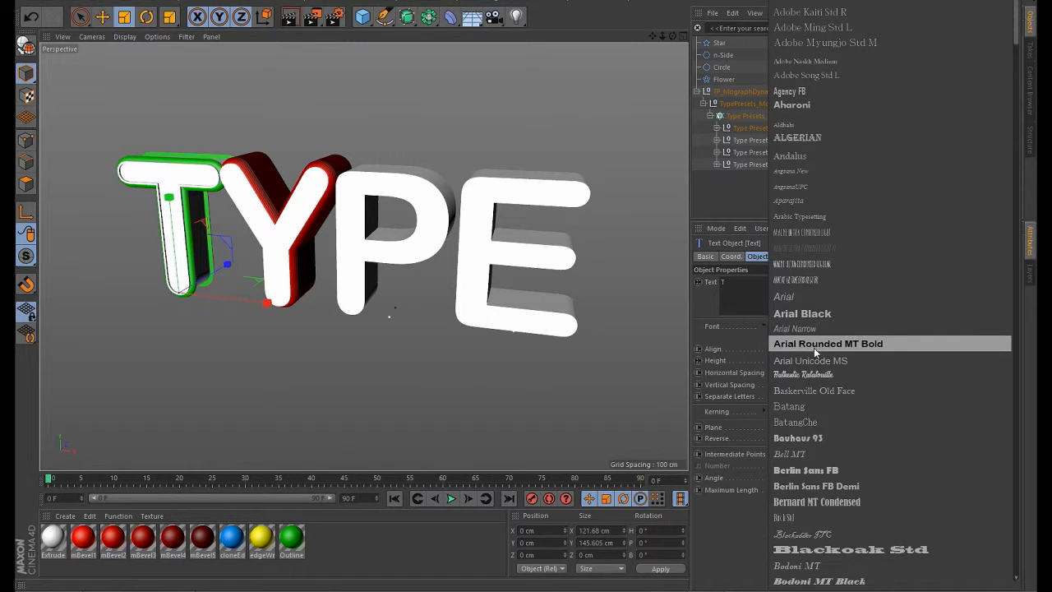
pyautogui.click(814, 375)
pyautogui.click(717, 202)
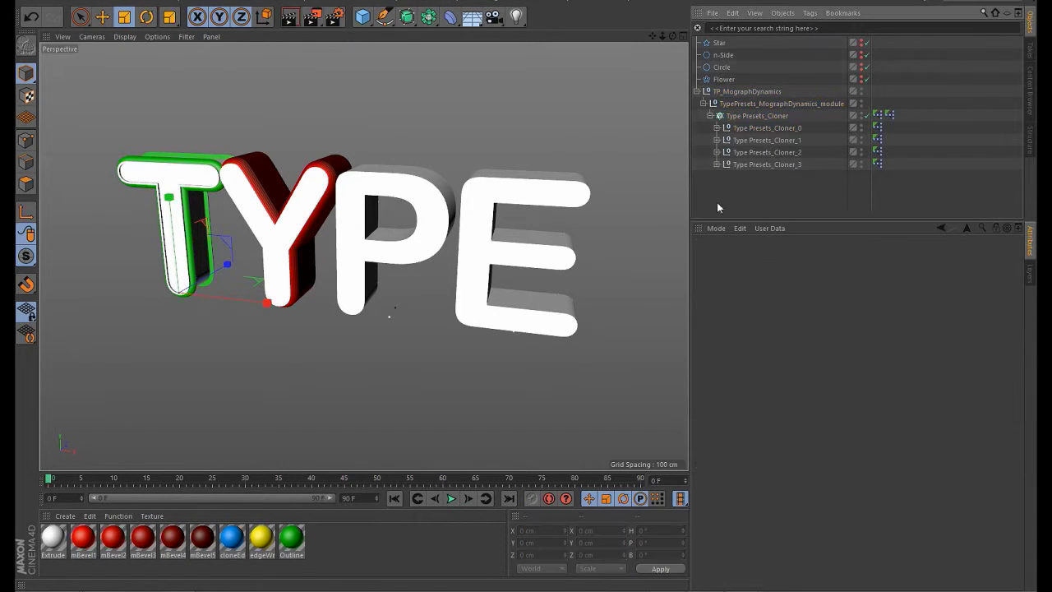
# - Examine the settings of Type Presets_Cloner, Type Presets_Cloner_0 and TypePresets_MographDynamics_module, including the module's Text and Custom Splines sections
pyautogui.click(769, 115)
pyautogui.click(770, 128)
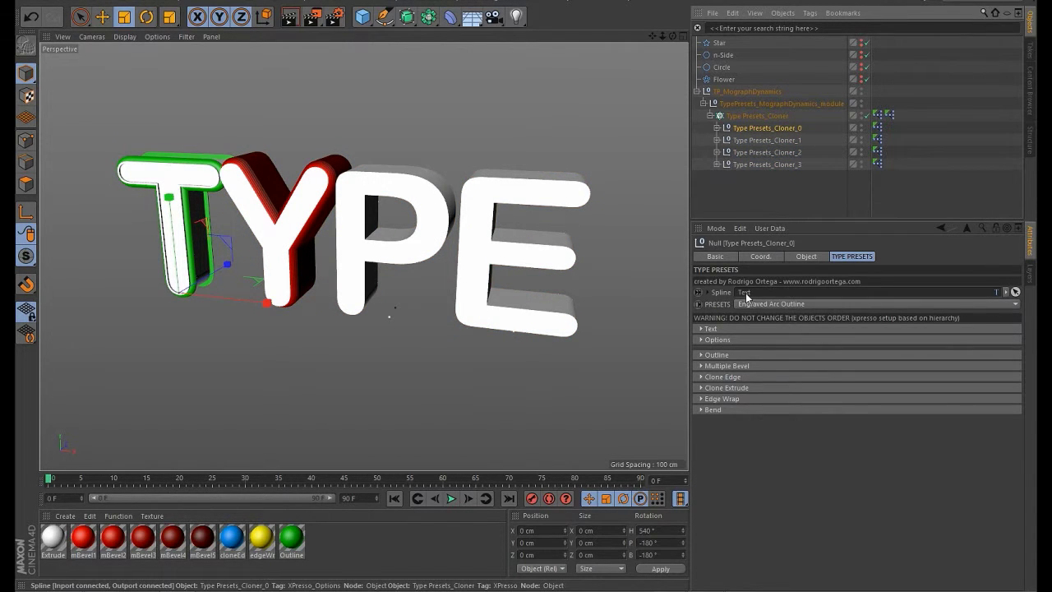
pyautogui.click(744, 104)
pyautogui.click(747, 115)
pyautogui.click(748, 104)
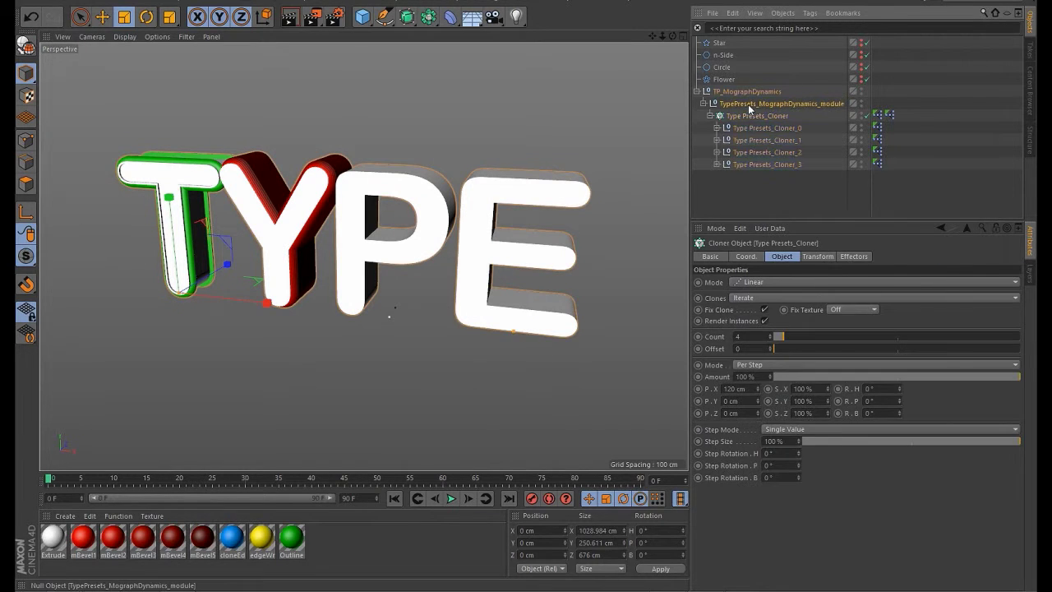
pyautogui.click(740, 304)
pyautogui.click(754, 326)
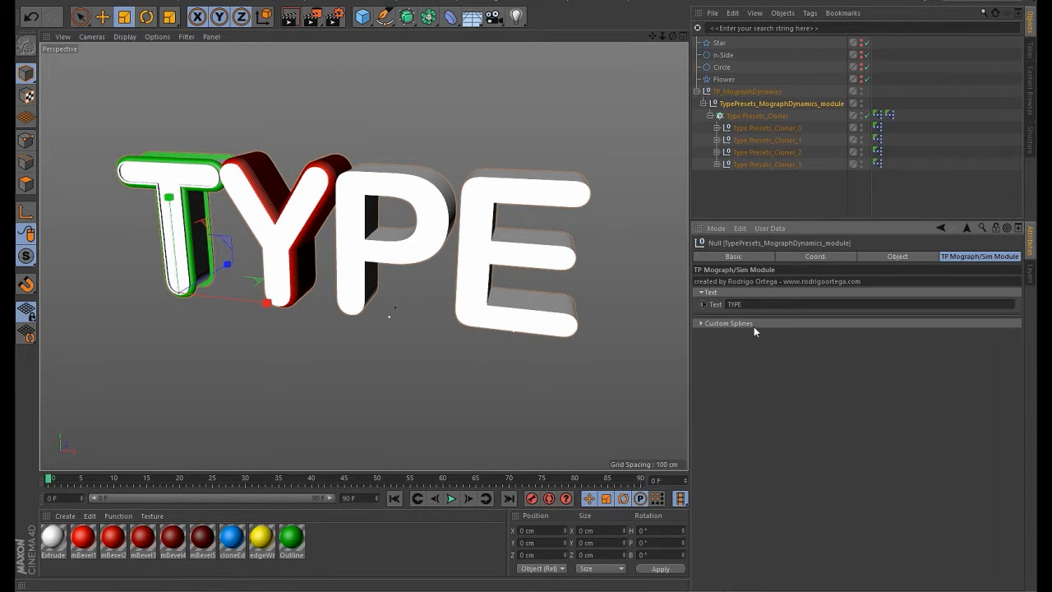
pyautogui.click(754, 326)
# - Review the font choices of the text spline linked to Type Presets_Cloner_0 and return to the Type Presets_Cloner settings
pyautogui.click(767, 128)
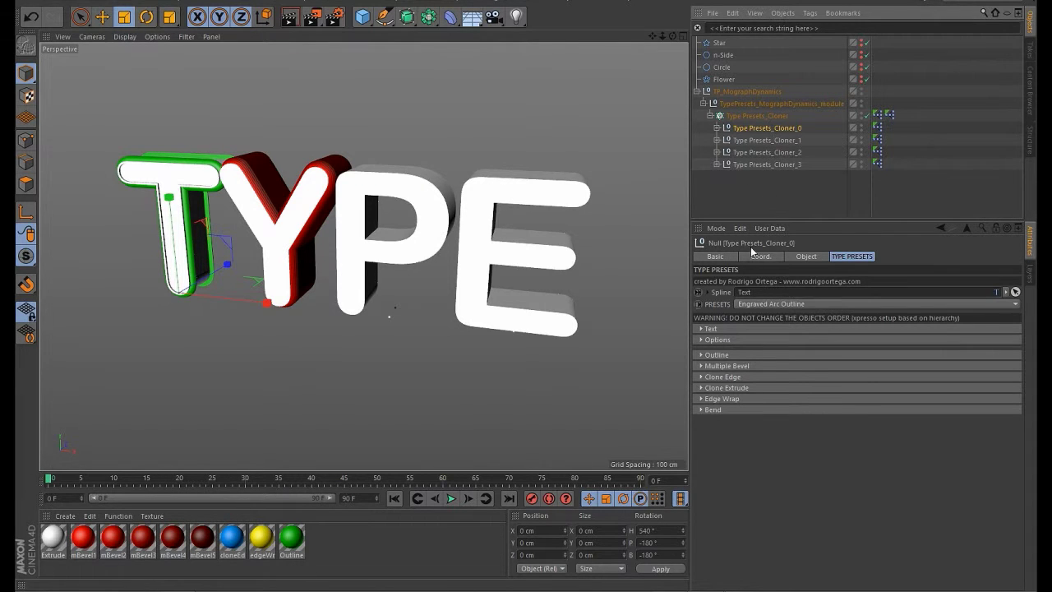
pyautogui.click(746, 292)
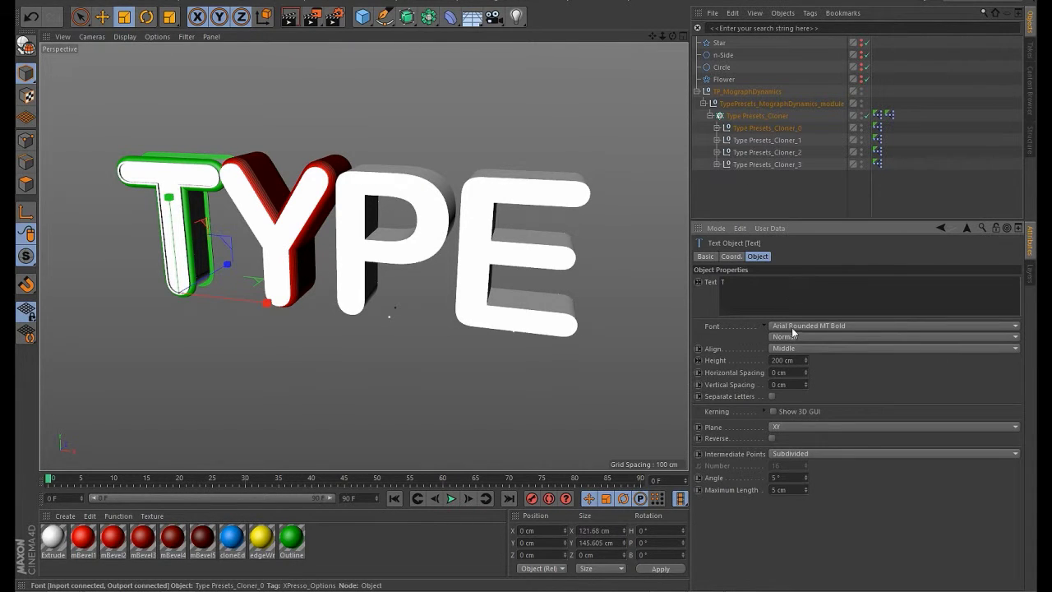
pyautogui.click(794, 326)
pyautogui.click(804, 356)
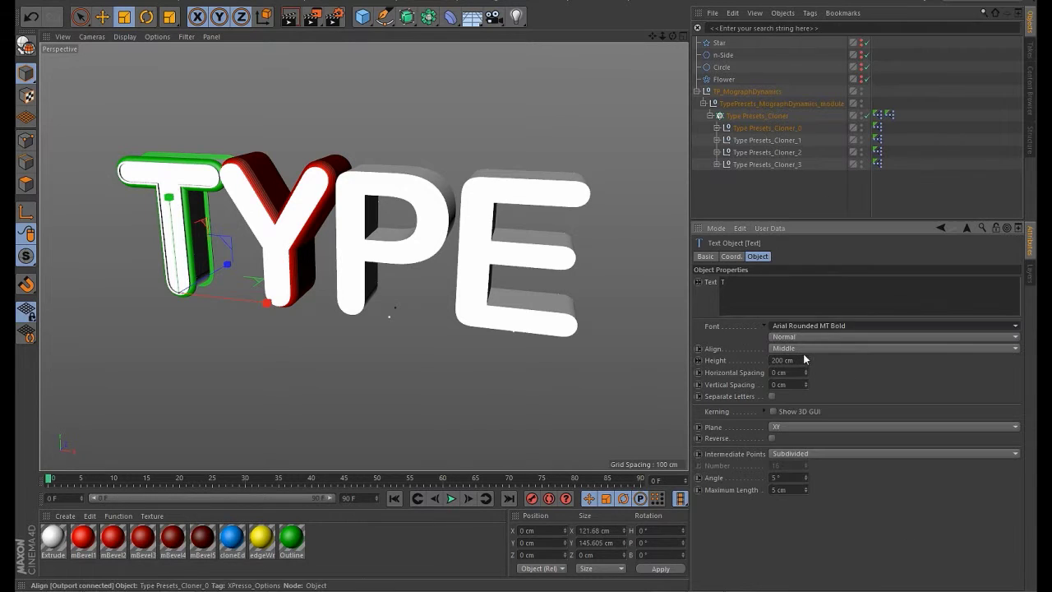
pyautogui.click(821, 327)
pyautogui.press('Escape')
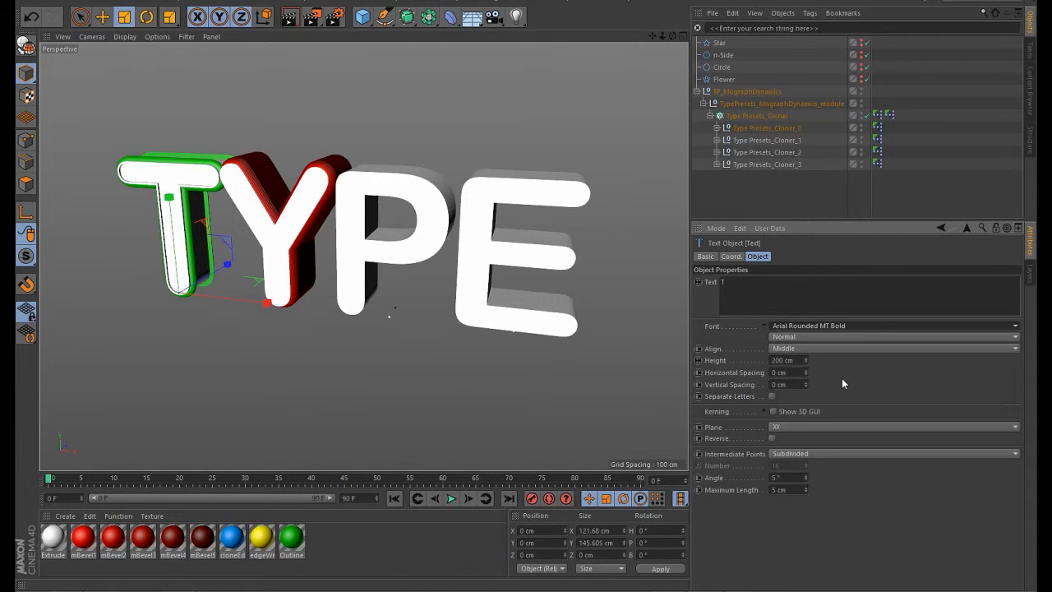
pyautogui.click(756, 116)
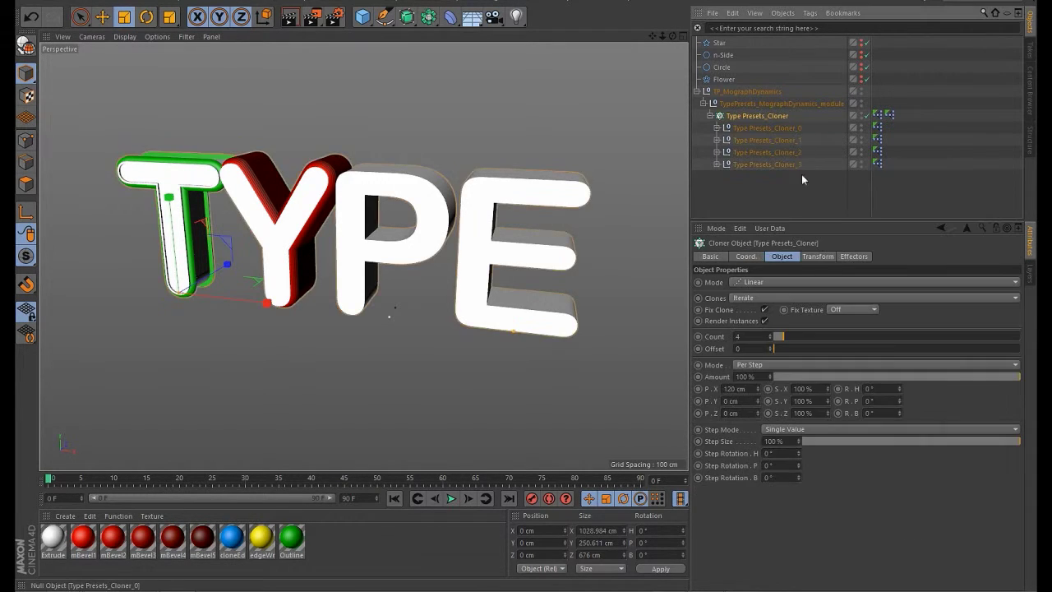
# - Examine the settings of TypePresets_MographDynamics_module, including its Text section and Create Single Object option, and those of Type Presets_Cloner and Type Presets_Cloner_0
pyautogui.click(730, 199)
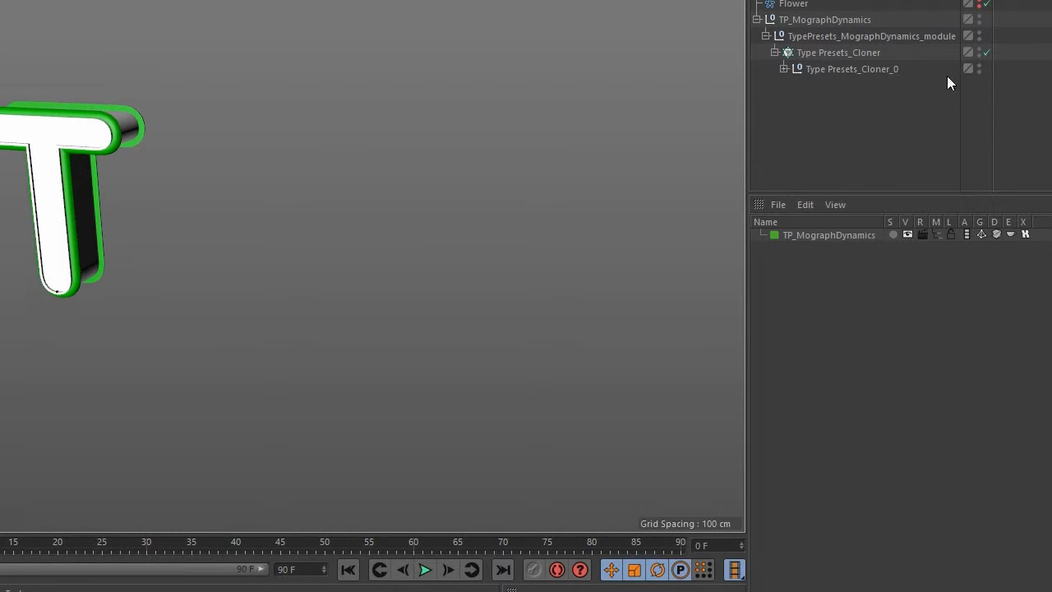
pyautogui.click(859, 35)
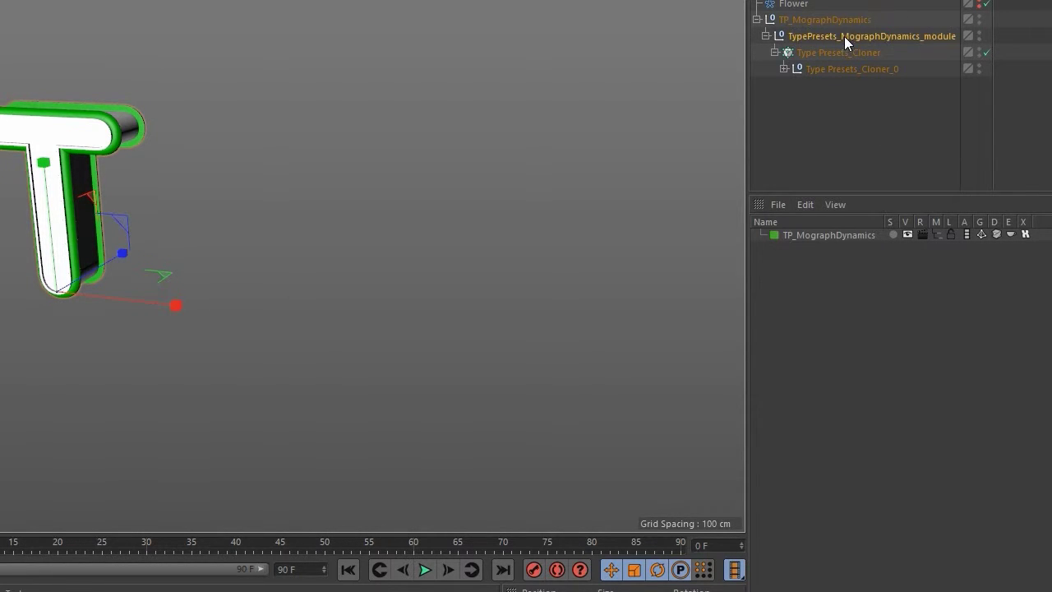
pyautogui.click(1051, 235)
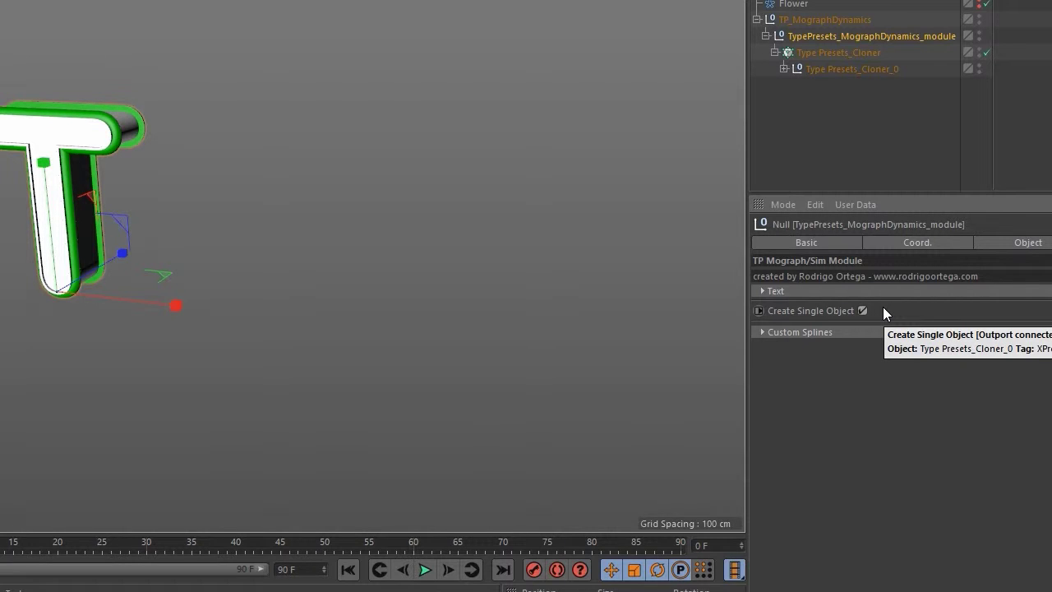
pyautogui.click(858, 70)
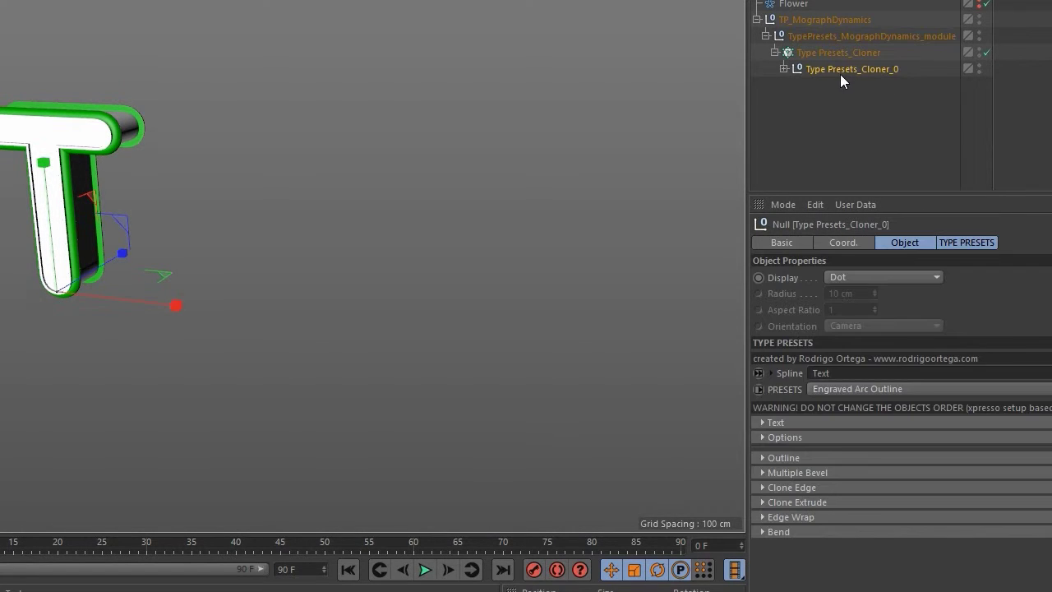
pyautogui.click(833, 37)
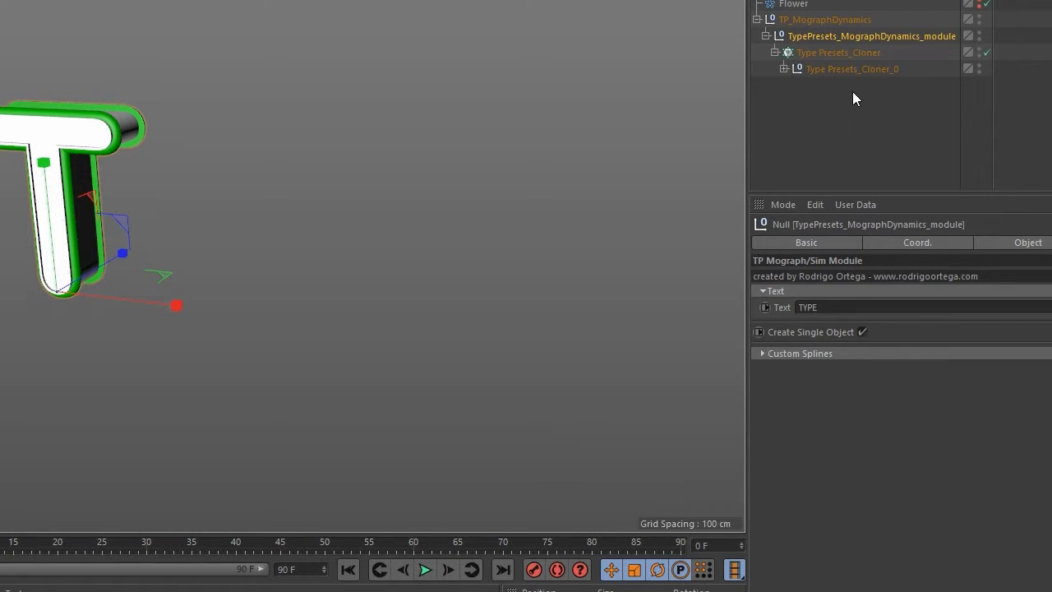
pyautogui.click(835, 66)
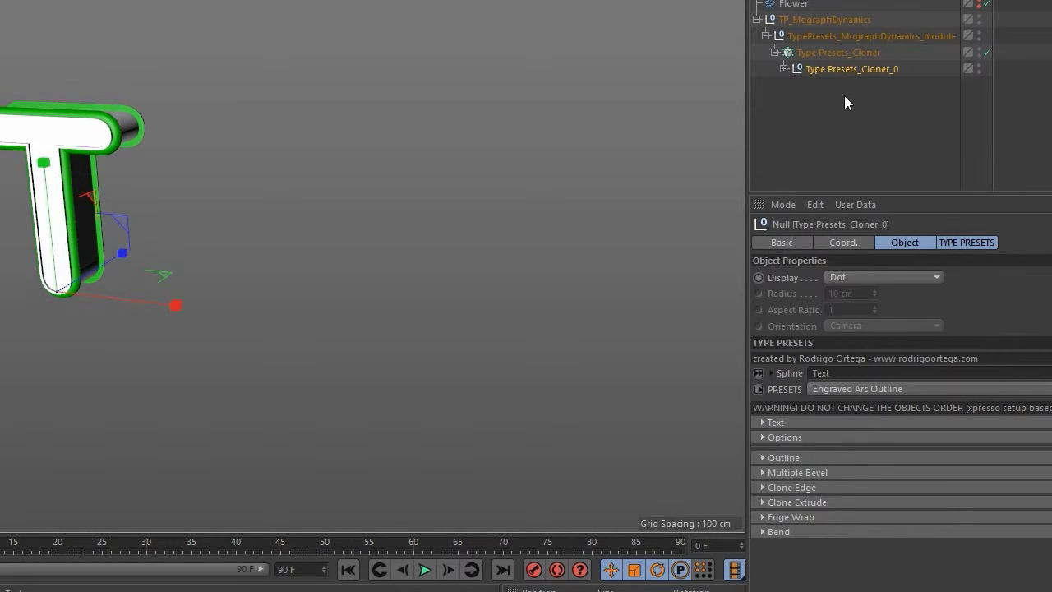
pyautogui.click(844, 95)
pyautogui.click(815, 58)
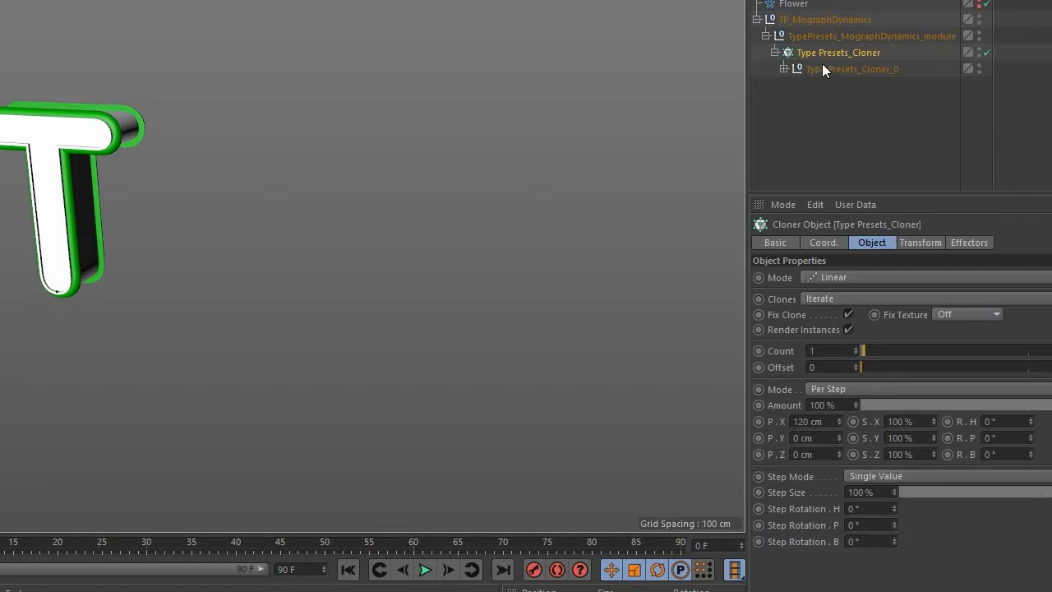
# - Review the font choices of the text spline linked to Type Presets_Cloner_0 without picking one, and clear the selection
pyautogui.click(838, 72)
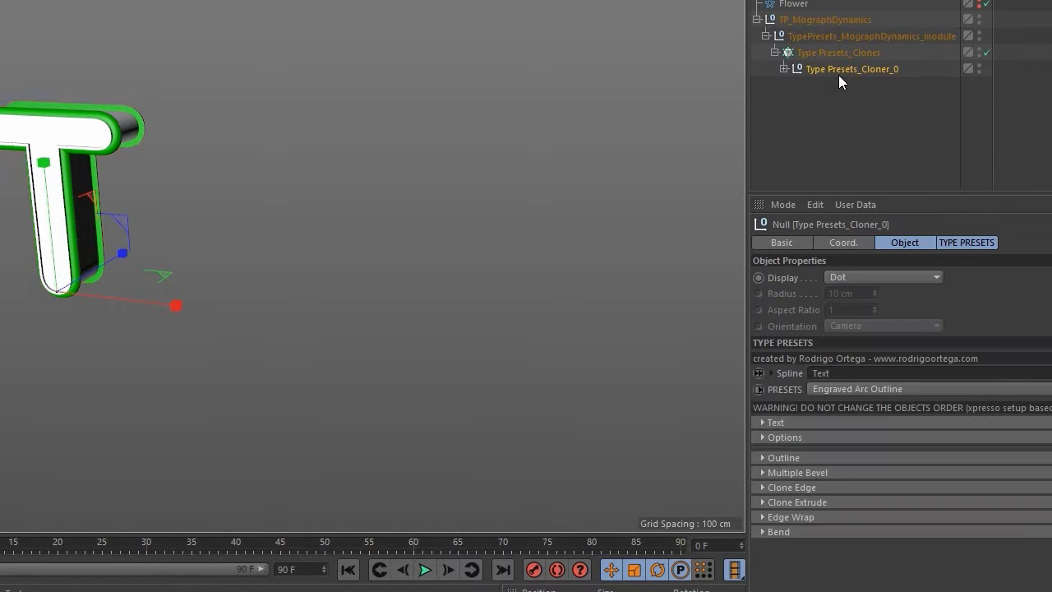
pyautogui.click(826, 373)
pyautogui.click(890, 353)
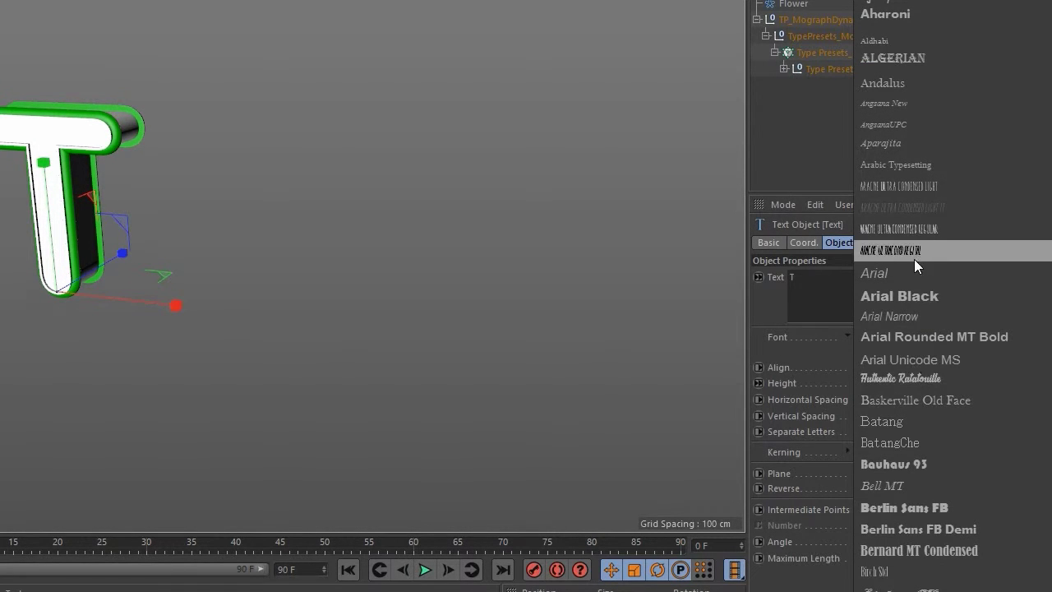
pyautogui.click(793, 160)
pyautogui.click(794, 156)
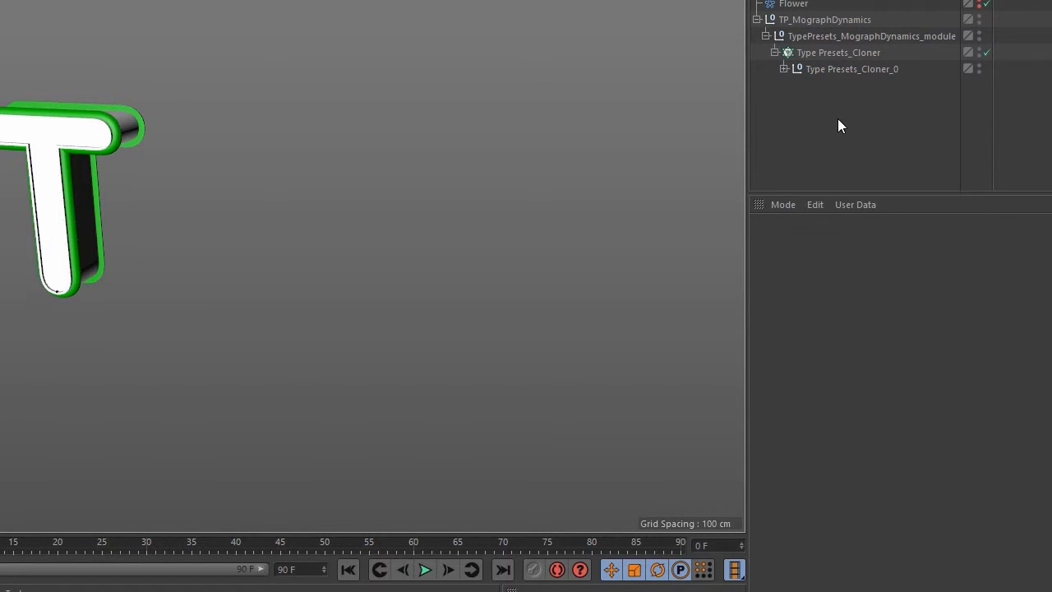
# - In the Text settings of Type Presets_Cloner_0, try Arial Narrow and a condensed font, and settle on Arial Black
pyautogui.click(852, 70)
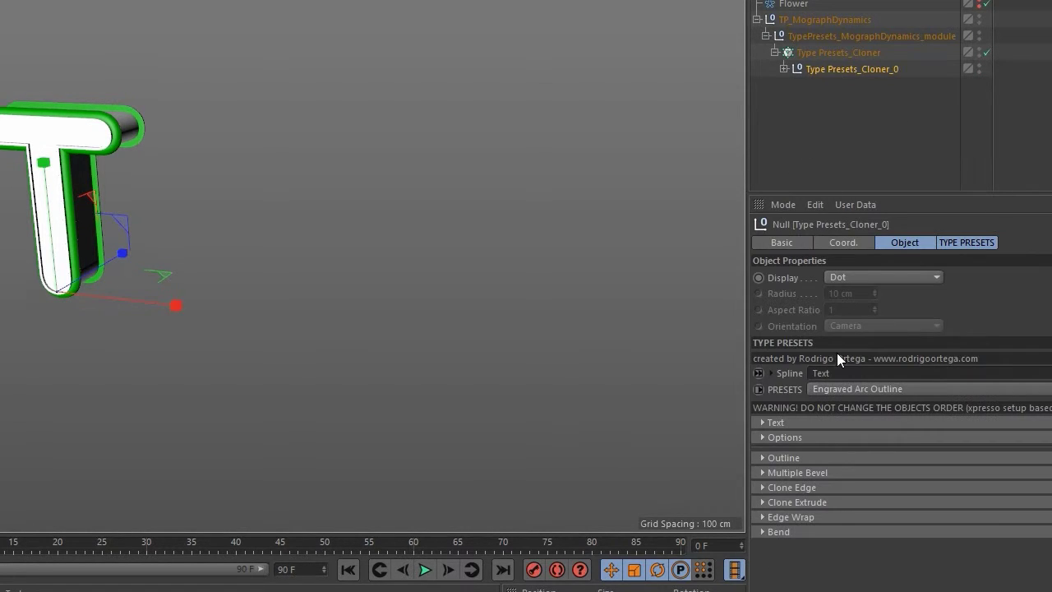
pyautogui.click(847, 422)
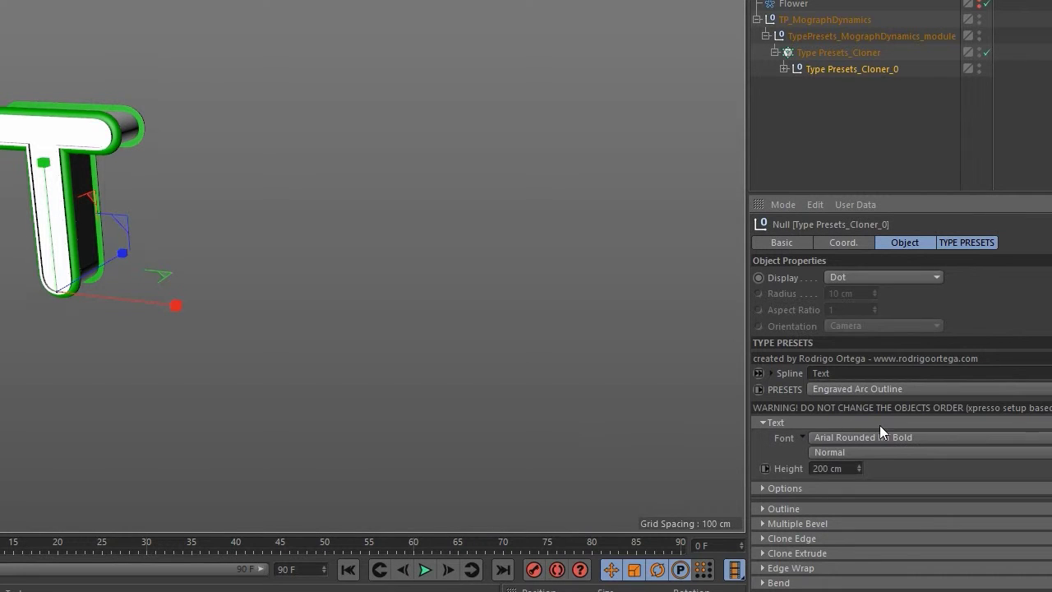
pyautogui.click(875, 65)
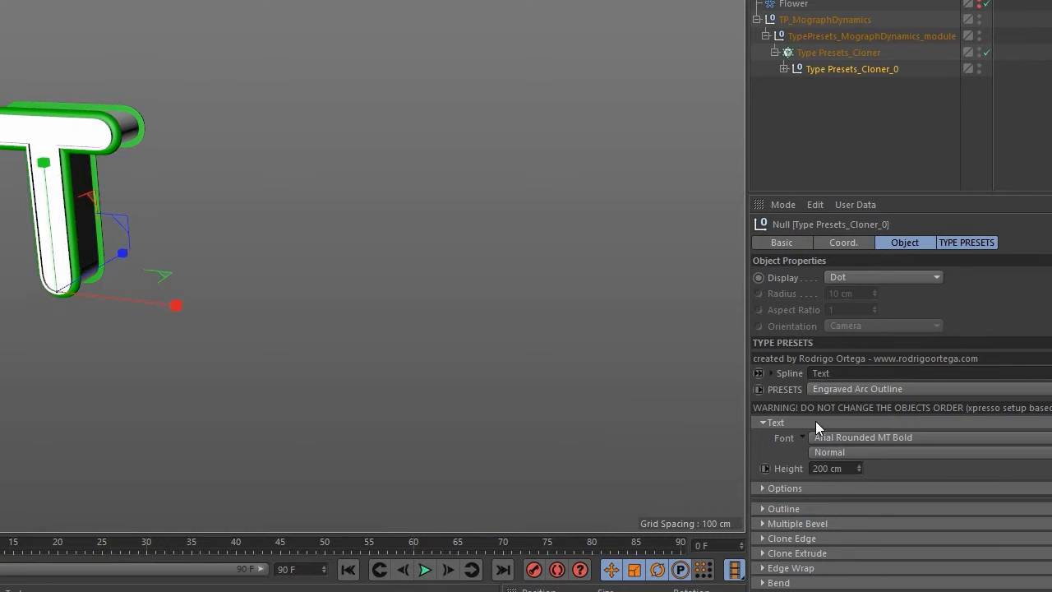
pyautogui.click(865, 437)
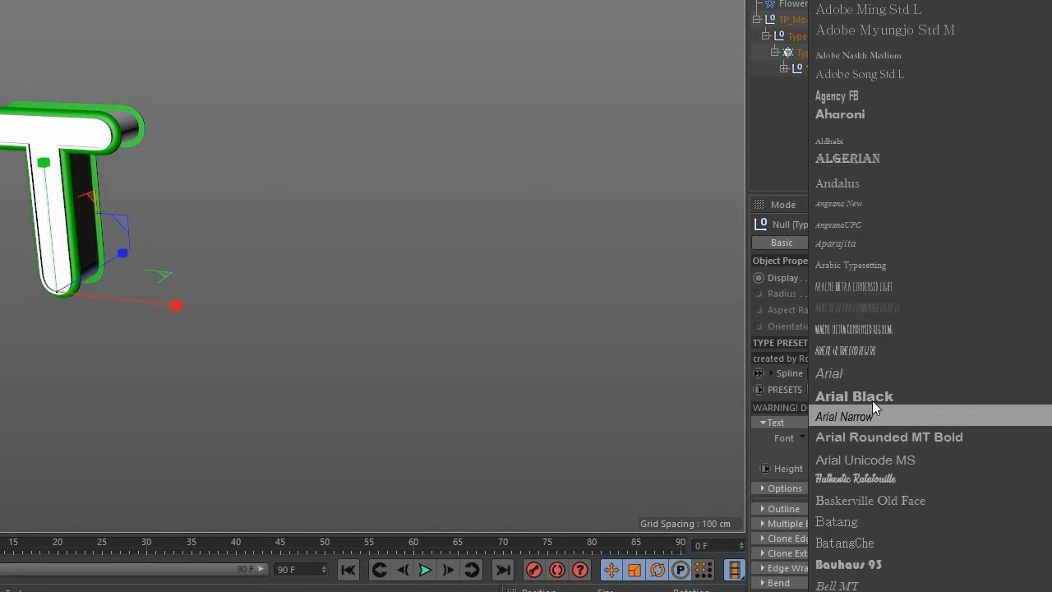
pyautogui.click(870, 416)
pyautogui.click(856, 437)
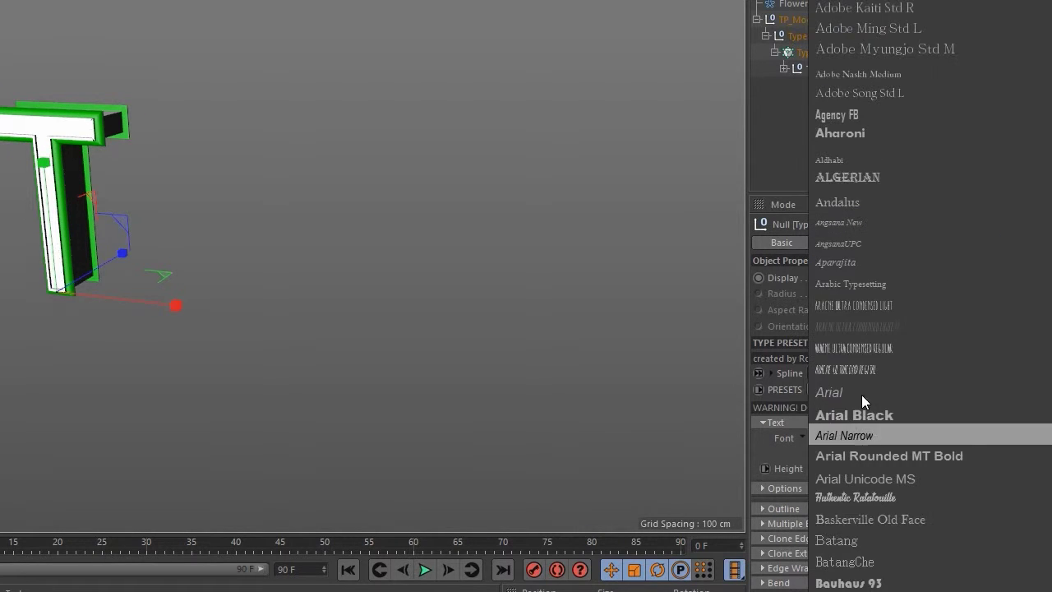
pyautogui.click(878, 307)
pyautogui.click(883, 438)
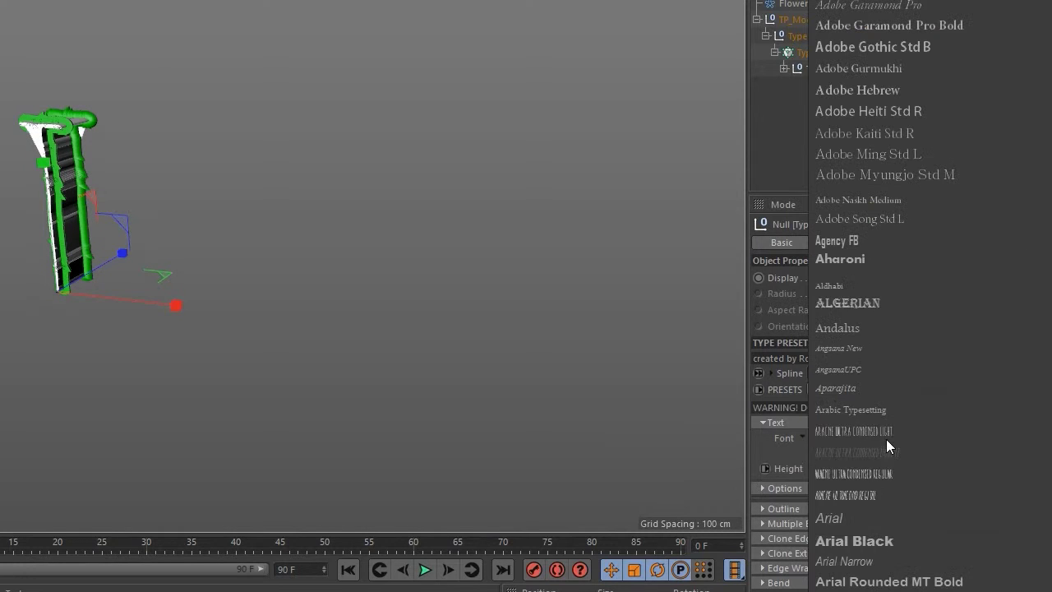
pyautogui.click(902, 541)
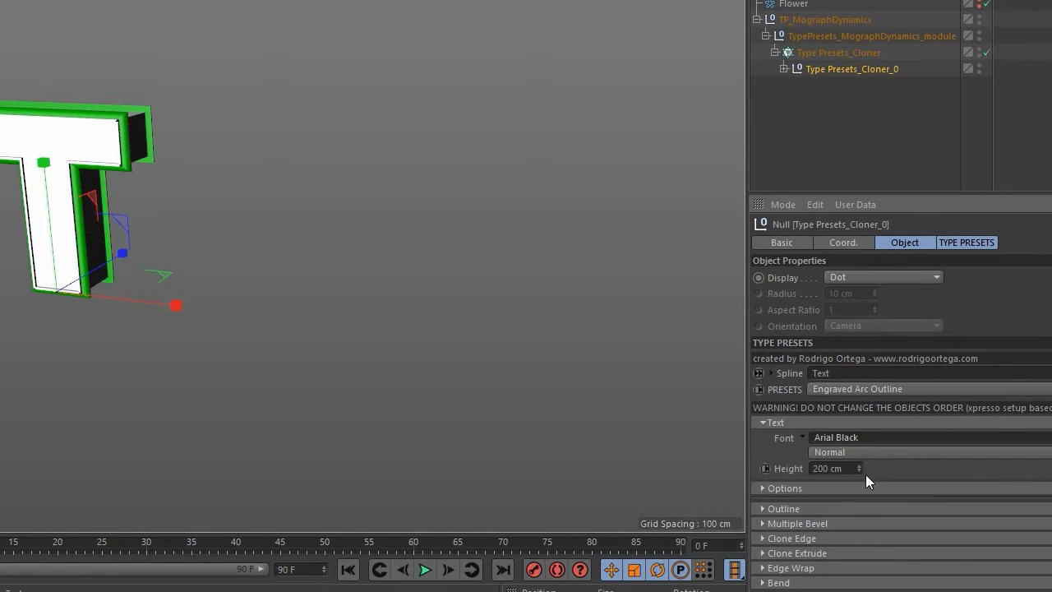
# - Try a text height of 178 cm on Type Presets_Cloner_0 and set it back to 200 cm
pyautogui.moveTo(859, 469)
pyautogui.mouseDown()
pyautogui.moveTo(869, 491)
pyautogui.moveTo(859, 398)
pyautogui.moveTo(908, 444)
pyautogui.moveTo(847, 476)
pyautogui.mouseUp()
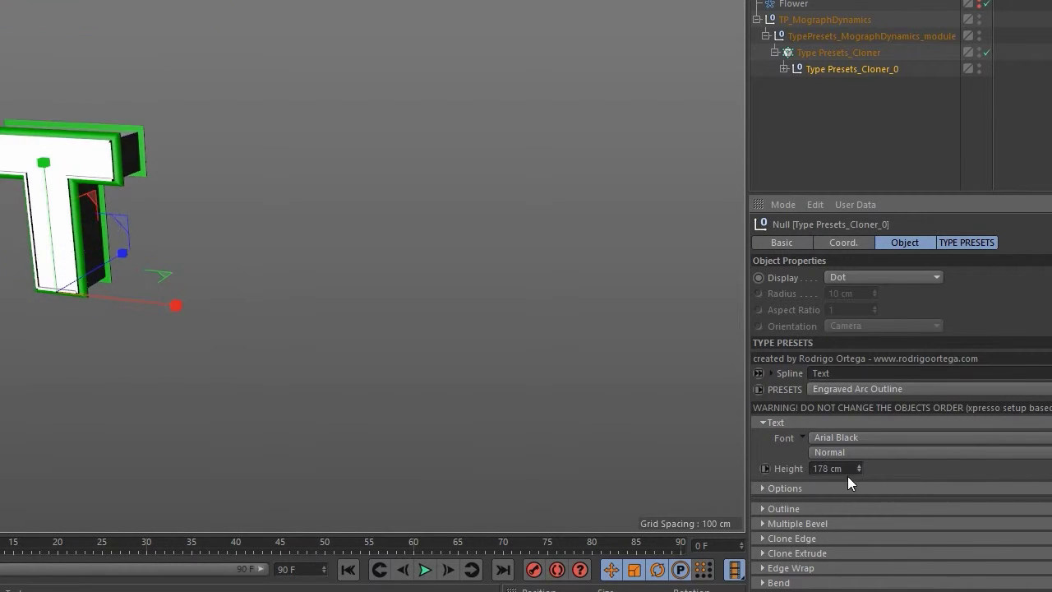
pyautogui.click(828, 469)
pyautogui.write('200')
pyautogui.press('Return')
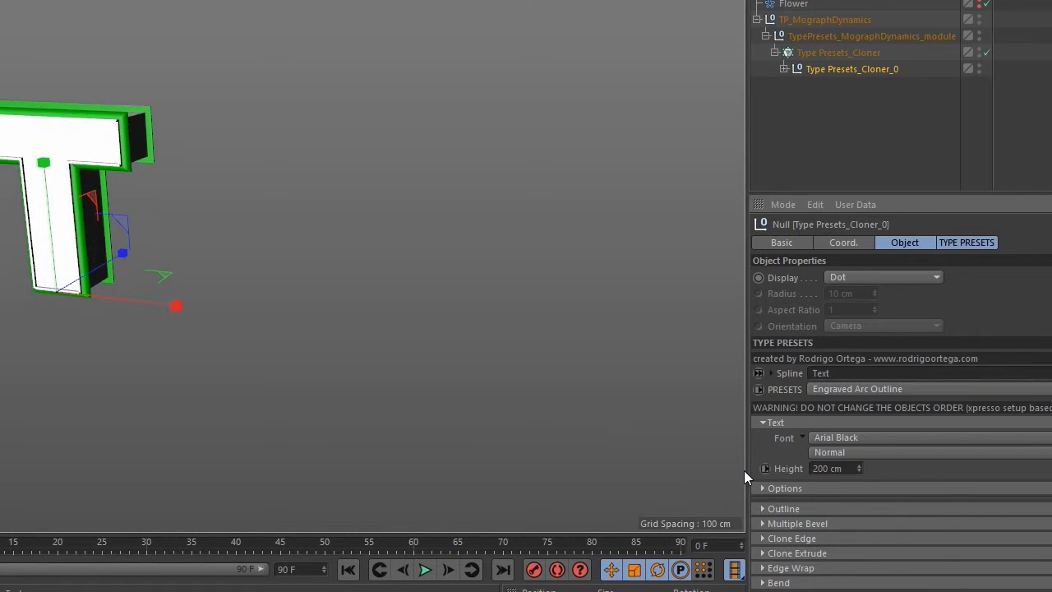
# - Set the clone count of Type Presets_Cloner to 4 so the word TYPE is laid out, and deselect the cloner
pyautogui.click(840, 54)
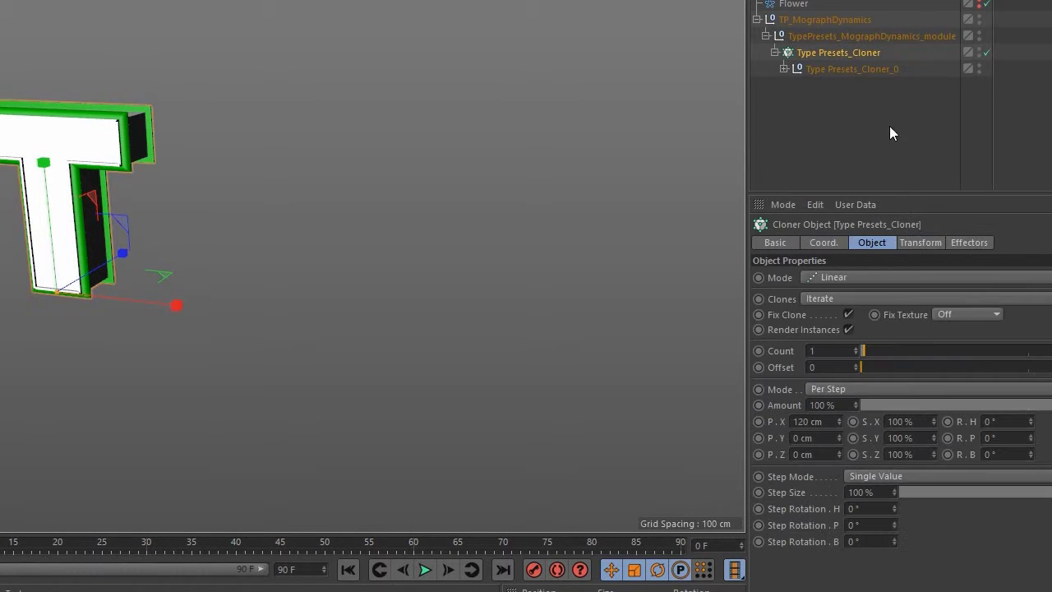
pyautogui.click(794, 37)
pyautogui.click(838, 52)
pyautogui.doubleClick(822, 351)
pyautogui.write('4')
pyautogui.press('Return')
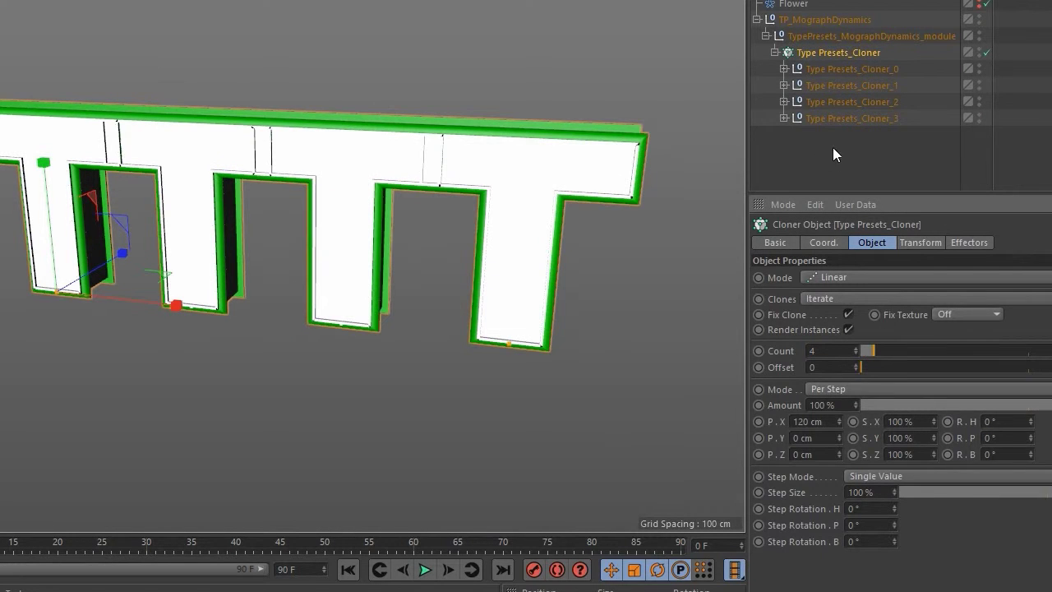
pyautogui.click(832, 155)
pyautogui.scroll(-5, 341, 170)
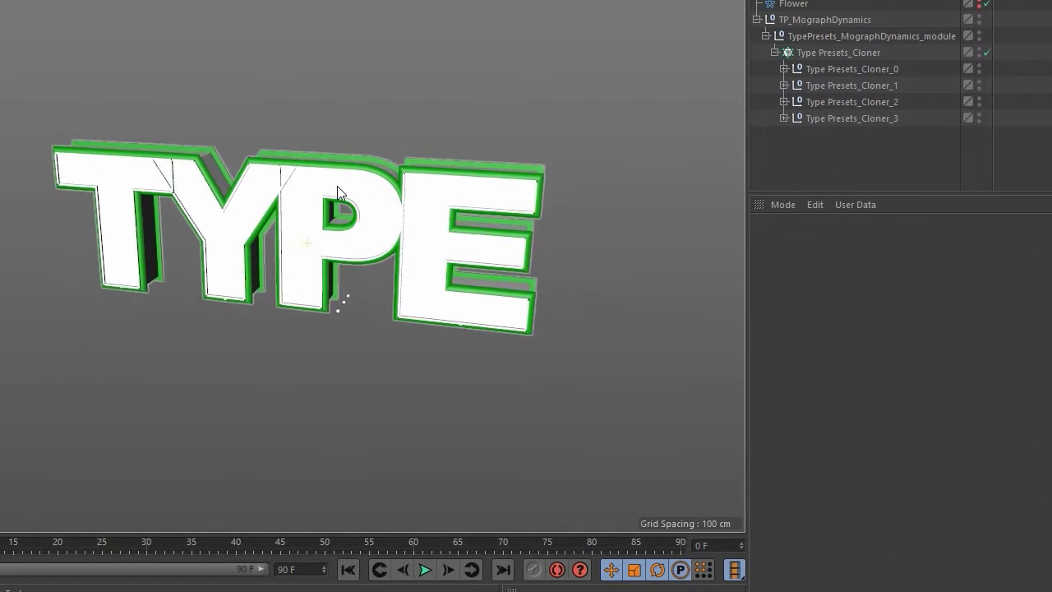
# - Set the font of all four letter objects, Type Presets_Cloner_0 to Type Presets_Cloner_3, to Arial Rounded MT Bold
pyautogui.click(848, 69)
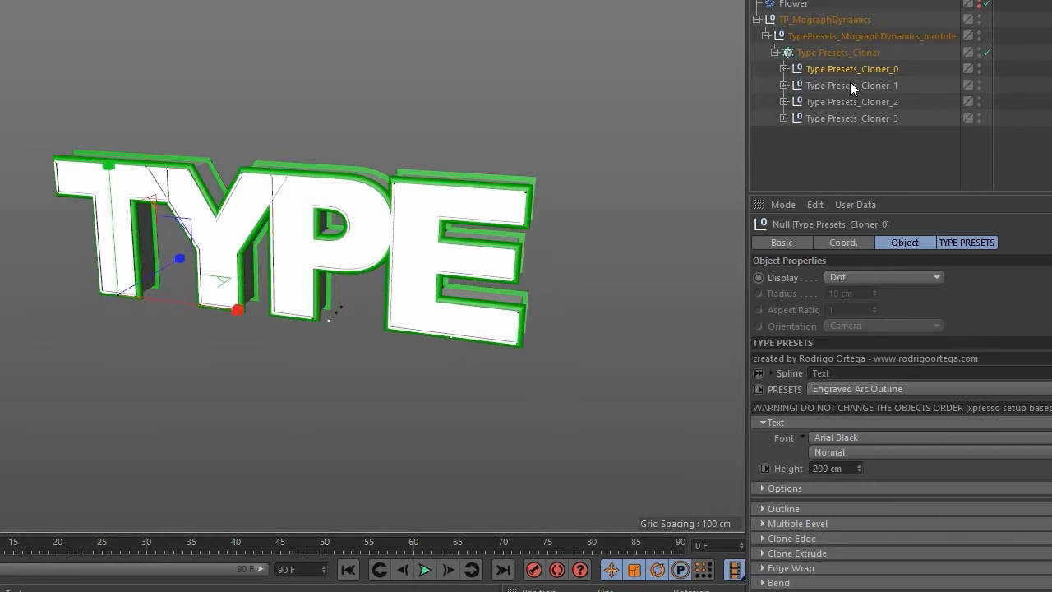
pyautogui.keyDown('shift'); pyautogui.click(869, 118); pyautogui.keyUp('shift')
pyautogui.click(865, 433)
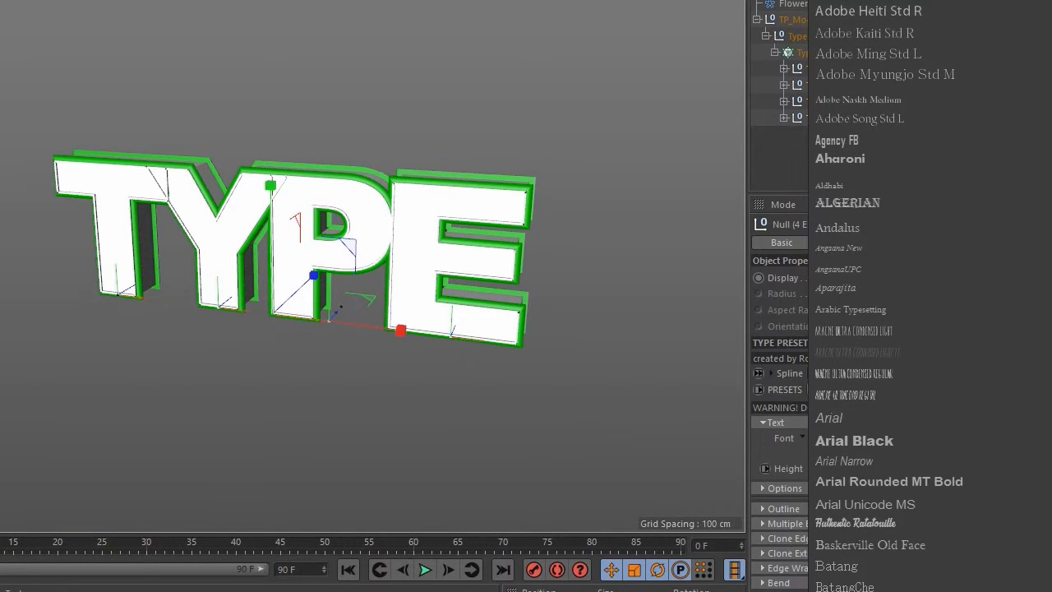
pyautogui.scroll(2, 847, 246)
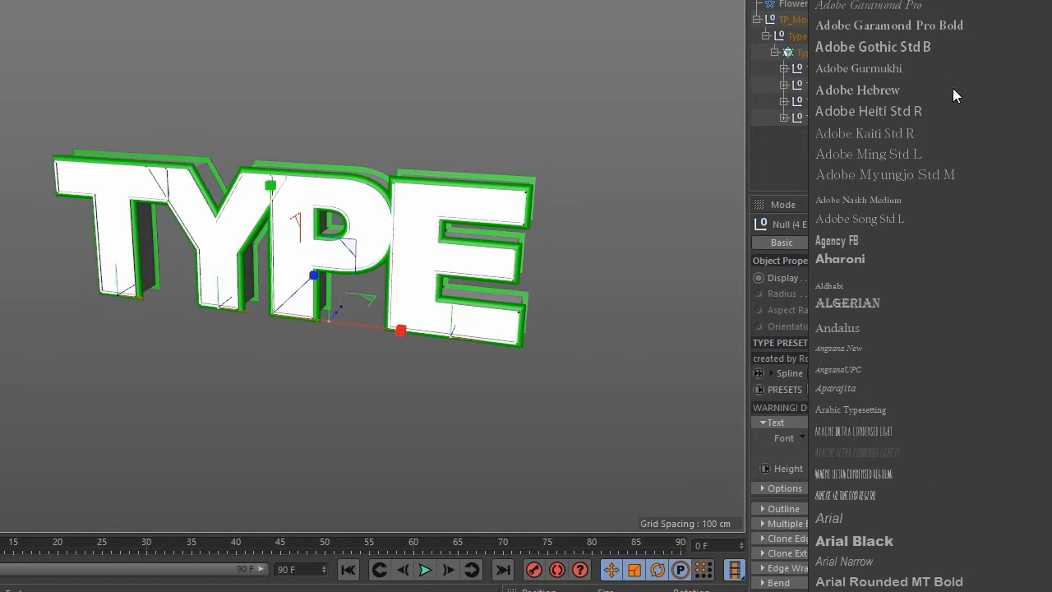
pyautogui.click(937, 581)
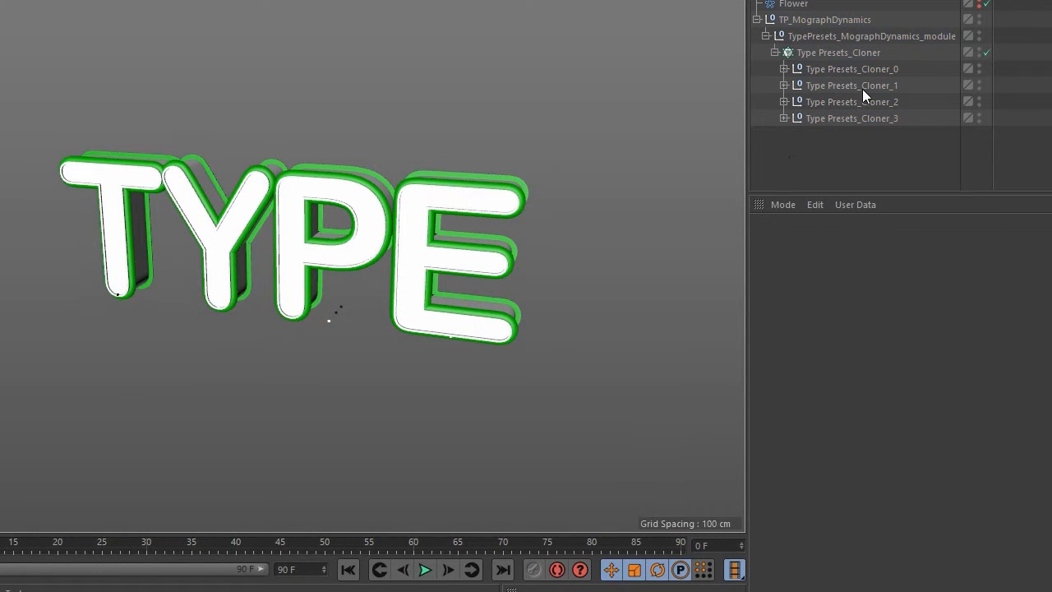
# - Switch Type Presets_Cloner_1, the letter Y, to a preset with red sides and clear the selection
pyautogui.click(862, 88)
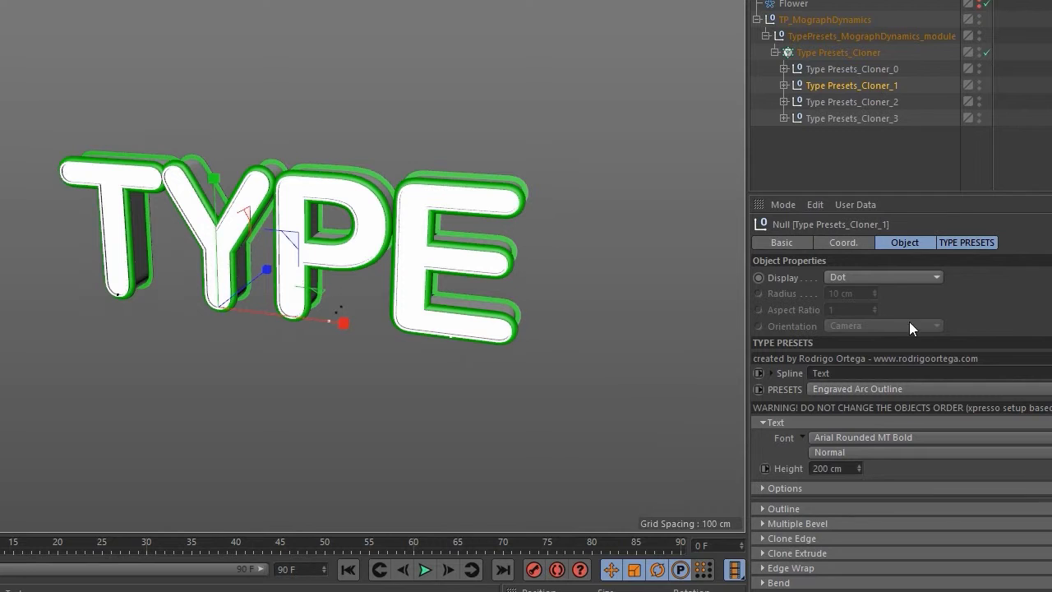
pyautogui.click(848, 390)
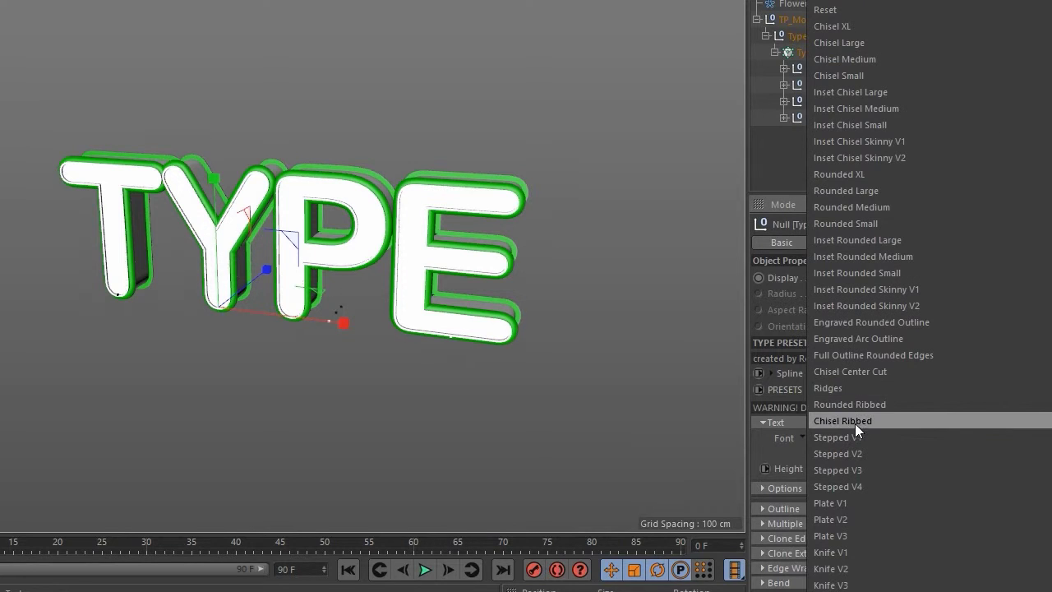
pyautogui.click(848, 393)
pyautogui.click(720, 416)
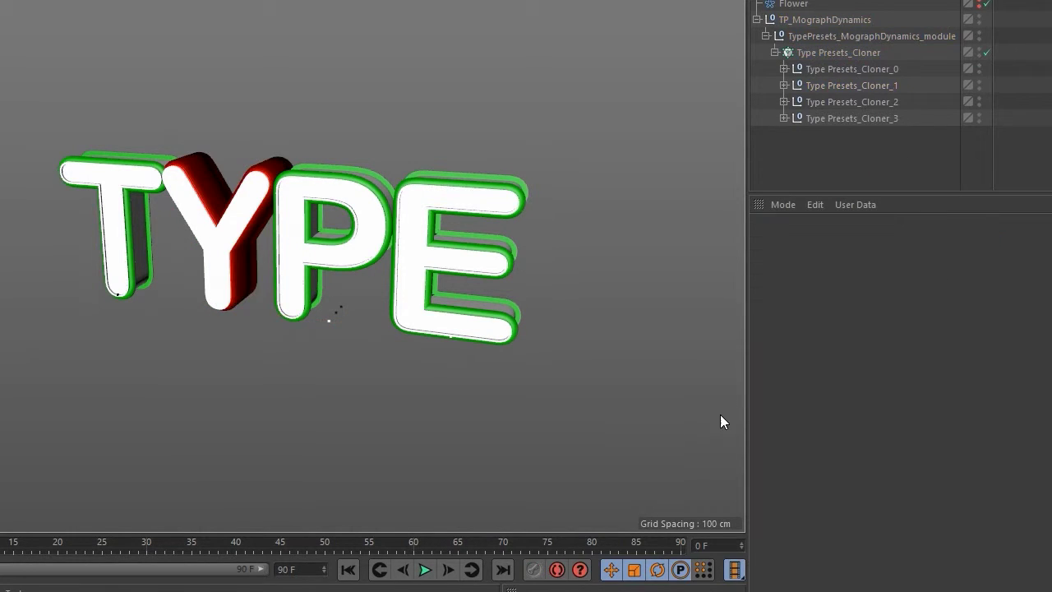
# - Apply the Plate V1 preset to Type Presets_Cloner_2, the letter P, and clear the selection
pyautogui.click(851, 102)
pyautogui.click(888, 388)
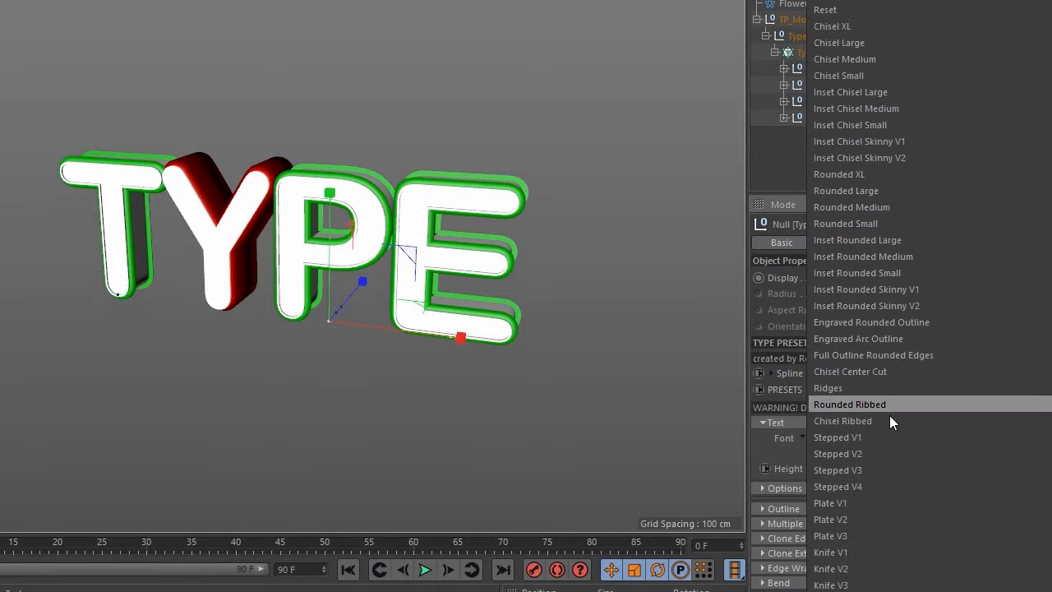
pyautogui.click(873, 502)
pyautogui.click(672, 380)
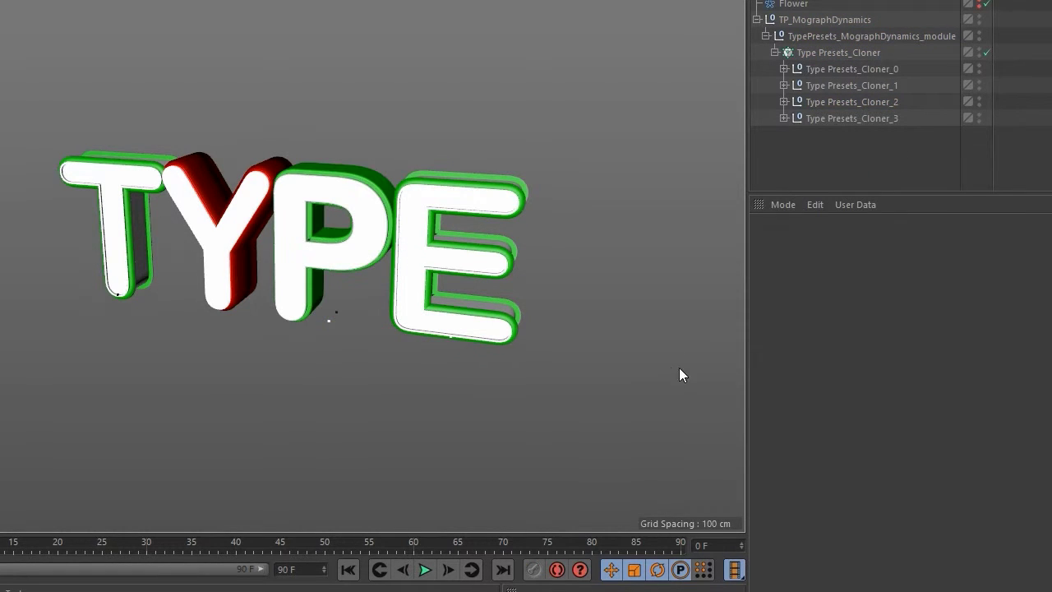
# - Apply the Knife V4 preset to Type Presets_Cloner_3, the letter E, and reselect that letter
pyautogui.click(839, 117)
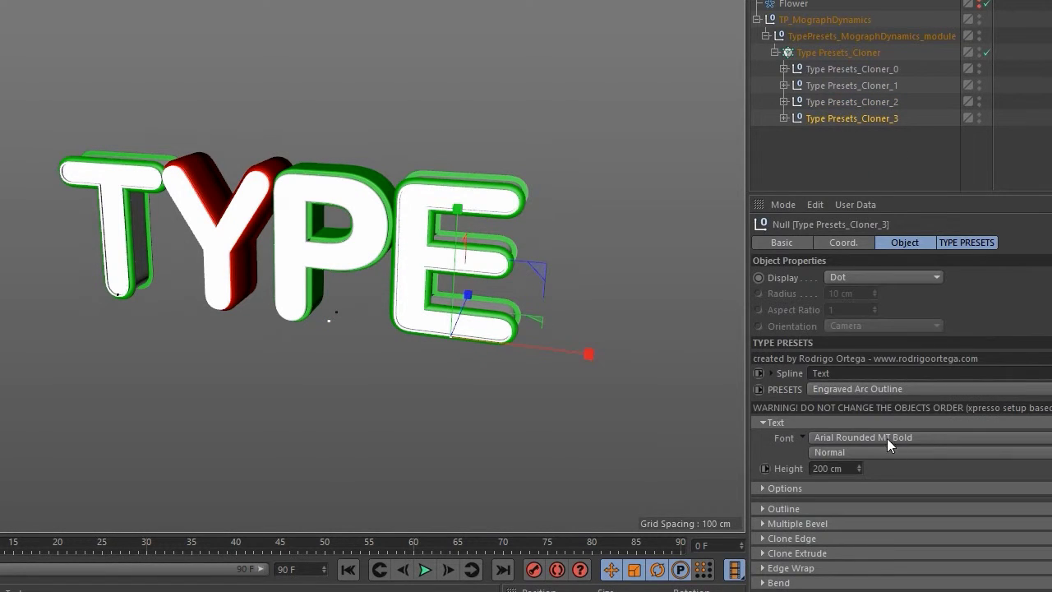
pyautogui.click(866, 389)
pyautogui.click(870, 389)
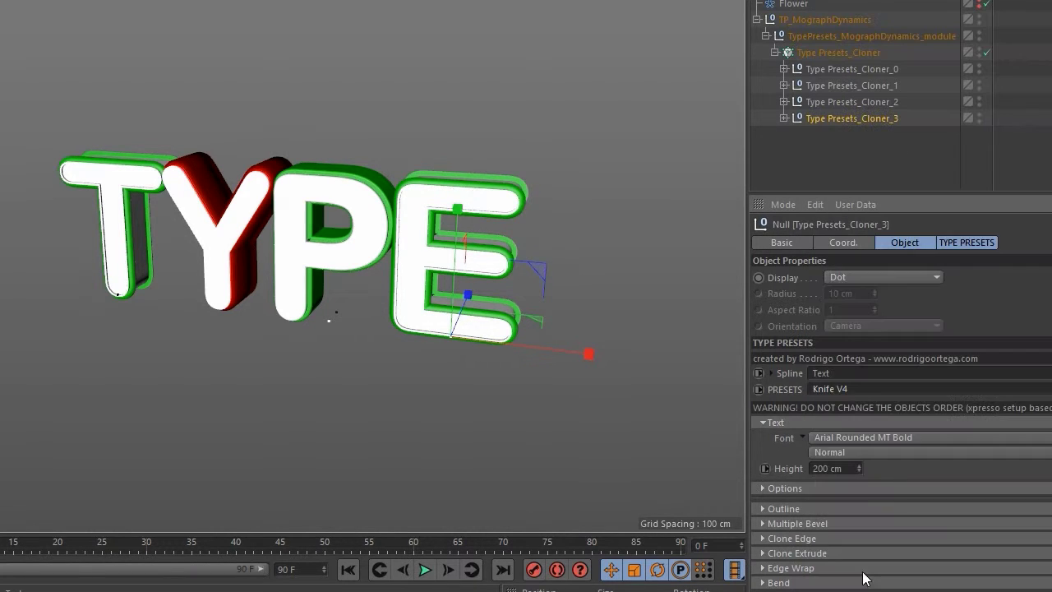
pyautogui.click(624, 449)
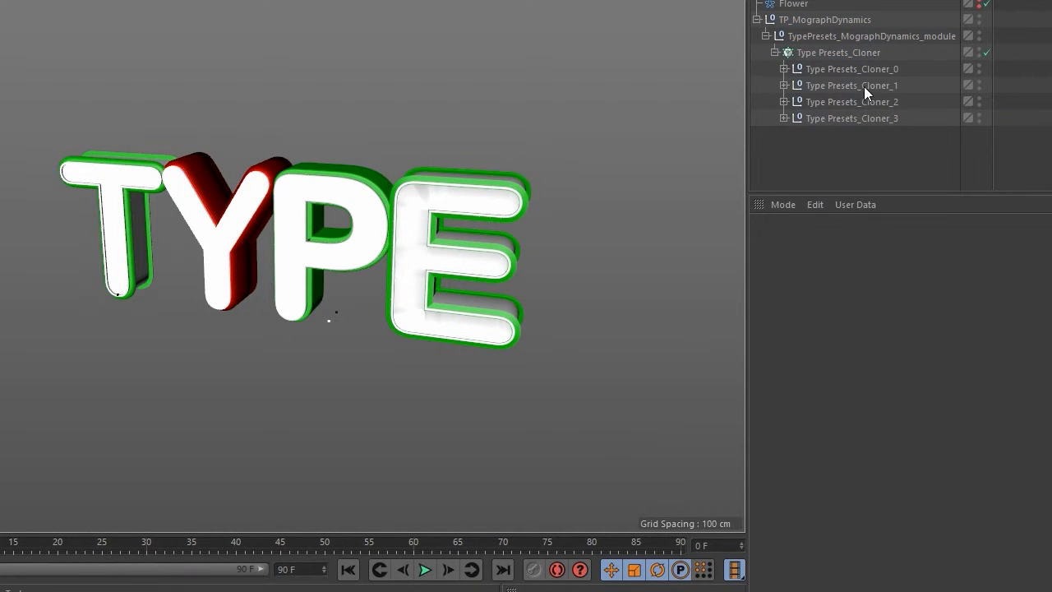
pyautogui.click(867, 117)
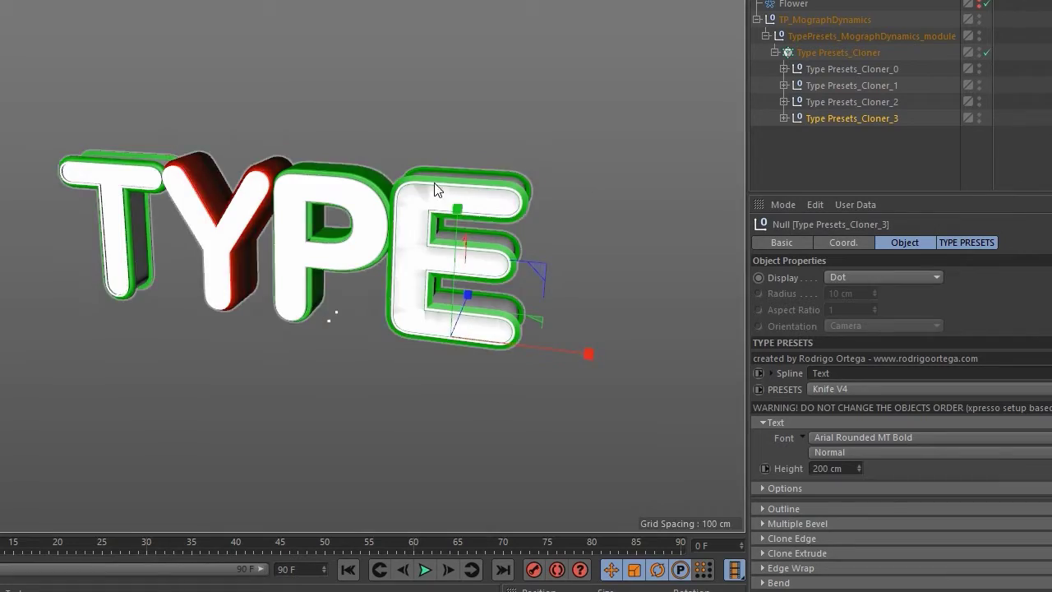
# - Examine the letter E up close with different display shading and a test render, and clear the selection
pyautogui.scroll(10, 418, 155)
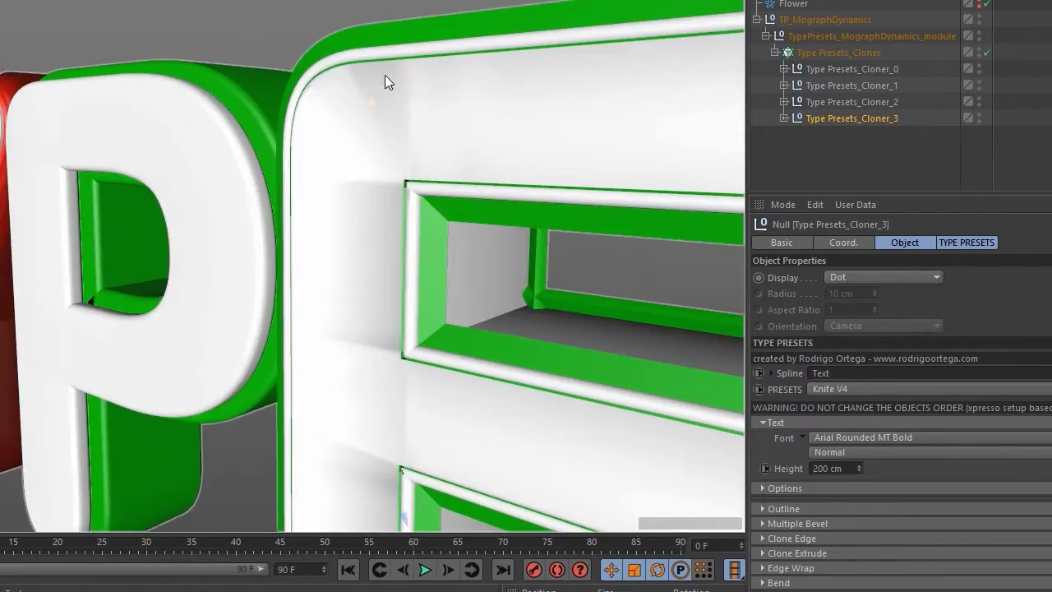
pyautogui.moveTo(385, 75)
pyautogui.keyDown('alt'); pyautogui.mouseDown()
pyautogui.moveTo(394, 111)
pyautogui.moveTo(409, 106)
pyautogui.moveTo(376, 103)
pyautogui.moveTo(377, 122)
pyautogui.moveTo(442, 139)
pyautogui.moveTo(437, 201)
pyautogui.moveTo(362, 144)
pyautogui.mouseUp(); pyautogui.keyUp('alt')
pyautogui.press('n')
pyautogui.press('b')
pyautogui.press('n')
pyautogui.press('a')
pyautogui.hotkey('ctrl', 'r')
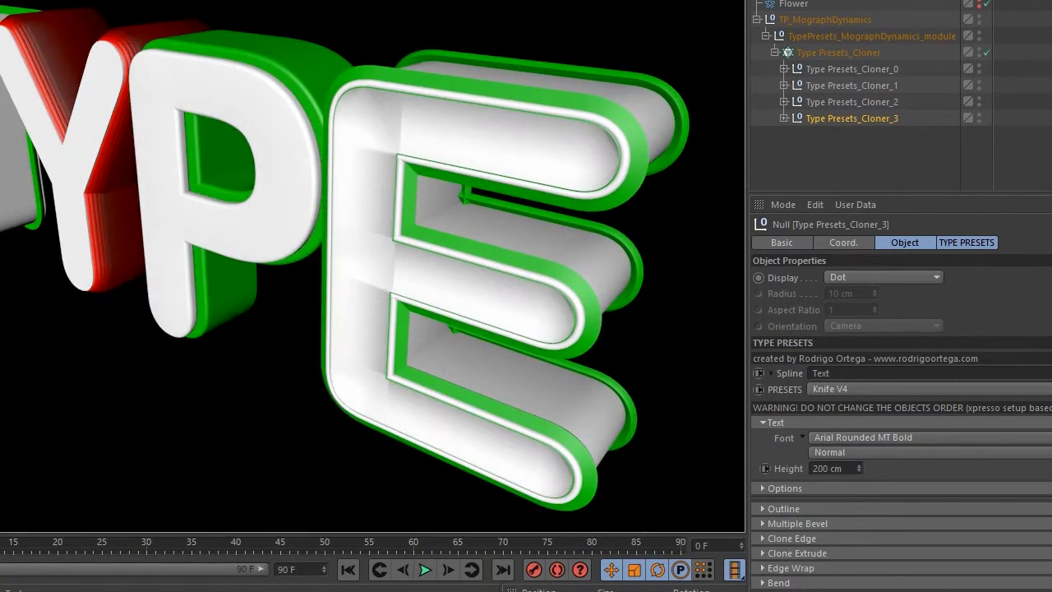
pyautogui.click(352, 14)
pyautogui.scroll(-3, 424, 103)
pyautogui.keyDown('alt'); pyautogui.moveTo(424, 103); pyautogui.dragTo(557, 141); pyautogui.keyUp('alt')
pyautogui.scroll(2, 536, 152)
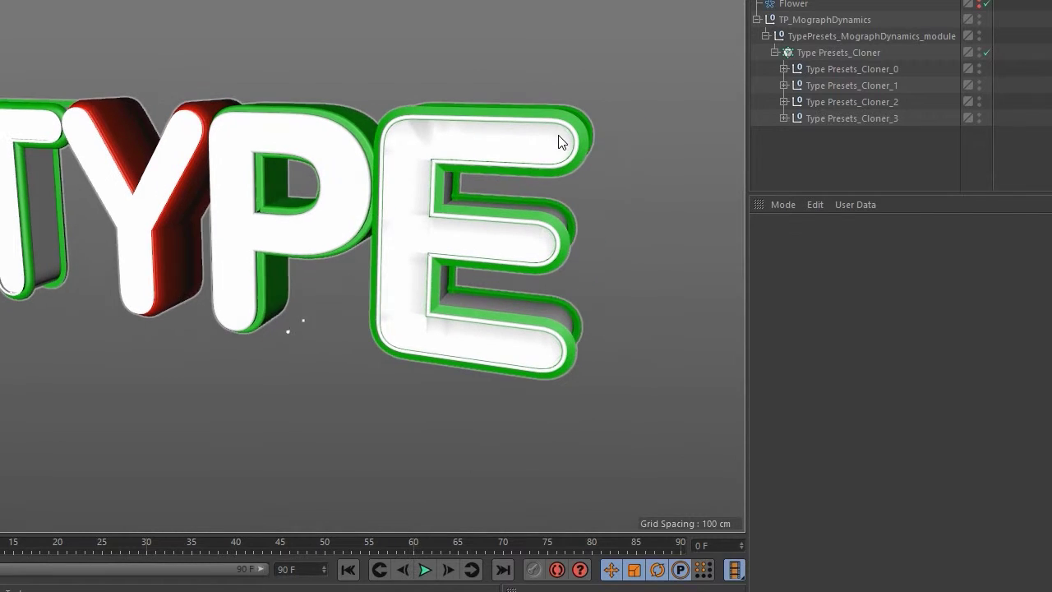
# - Switch Create Single Object off and on for TypePresets_MographDynamics_module to compare the letters' surface shading
pyautogui.click(811, 37)
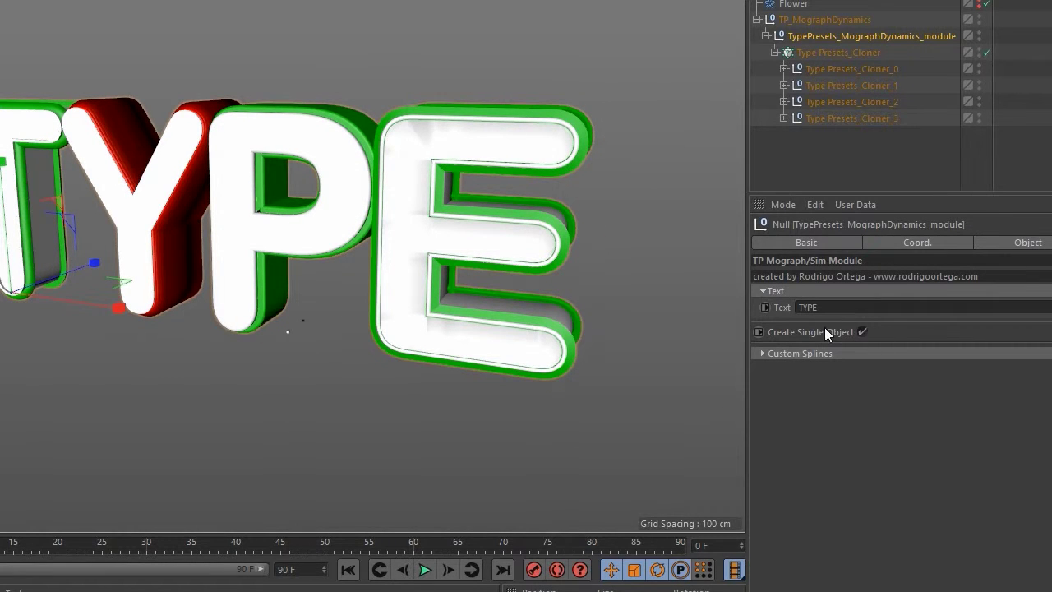
pyautogui.click(862, 332)
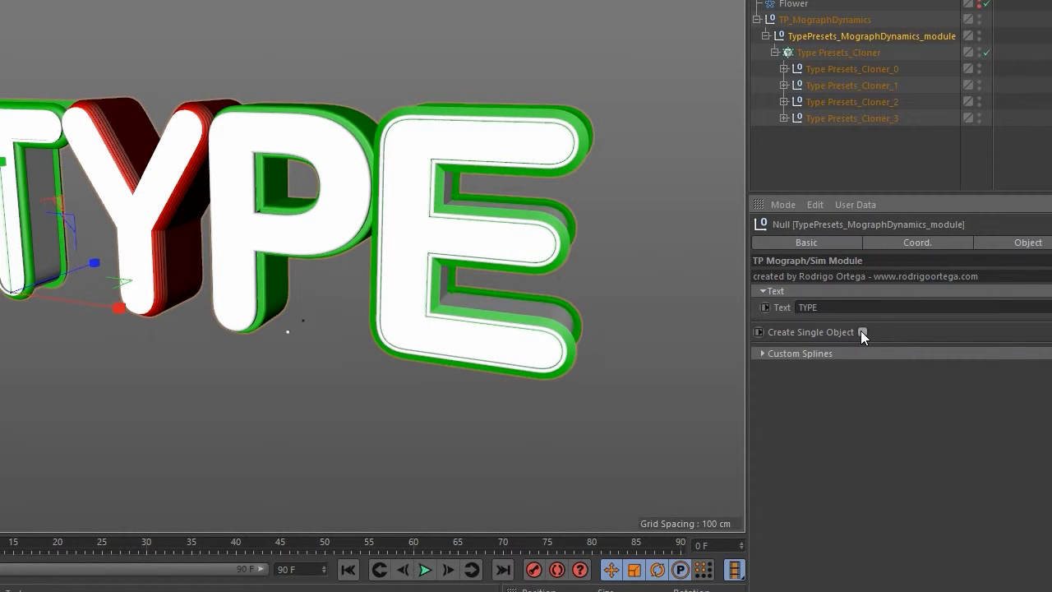
pyautogui.click(862, 332)
pyautogui.click(863, 332)
pyautogui.keyDown('alt'); pyautogui.moveTo(519, 159); pyautogui.dragTo(497, 168); pyautogui.keyUp('alt')
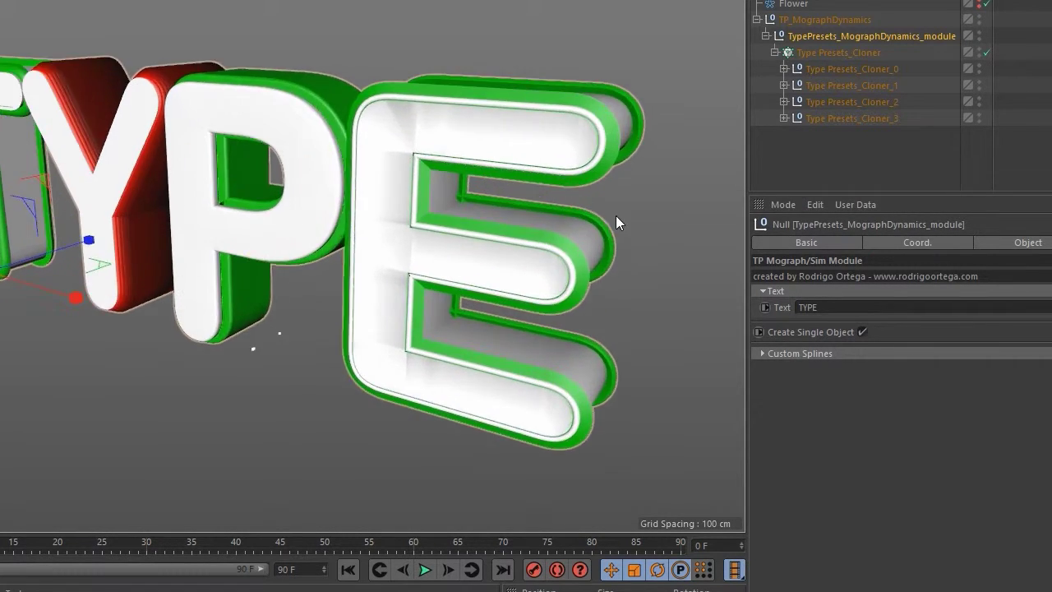
pyautogui.click(862, 332)
pyautogui.click(862, 332)
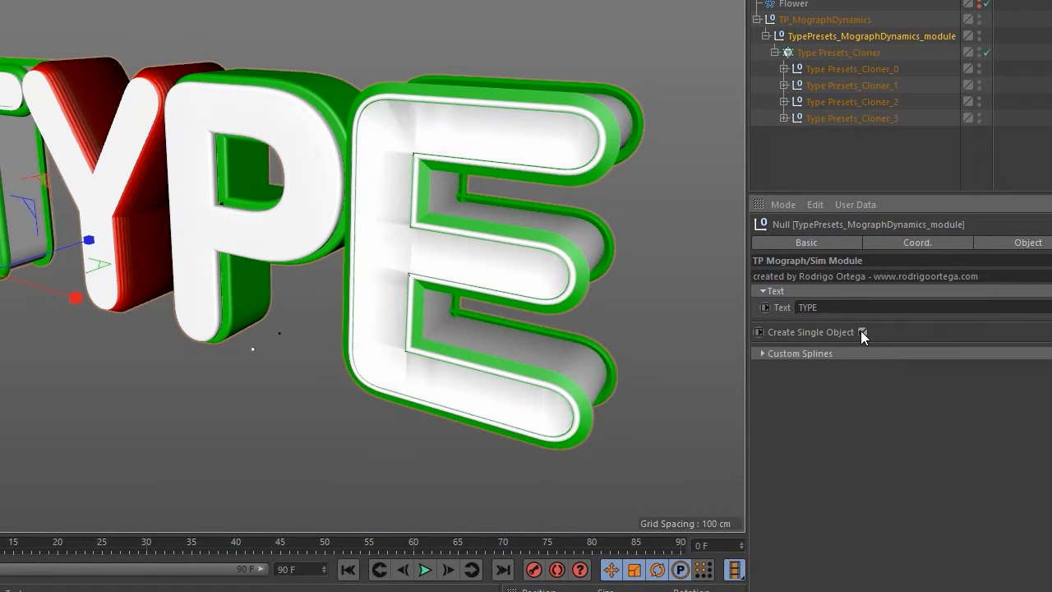
pyautogui.click(862, 332)
pyautogui.click(865, 331)
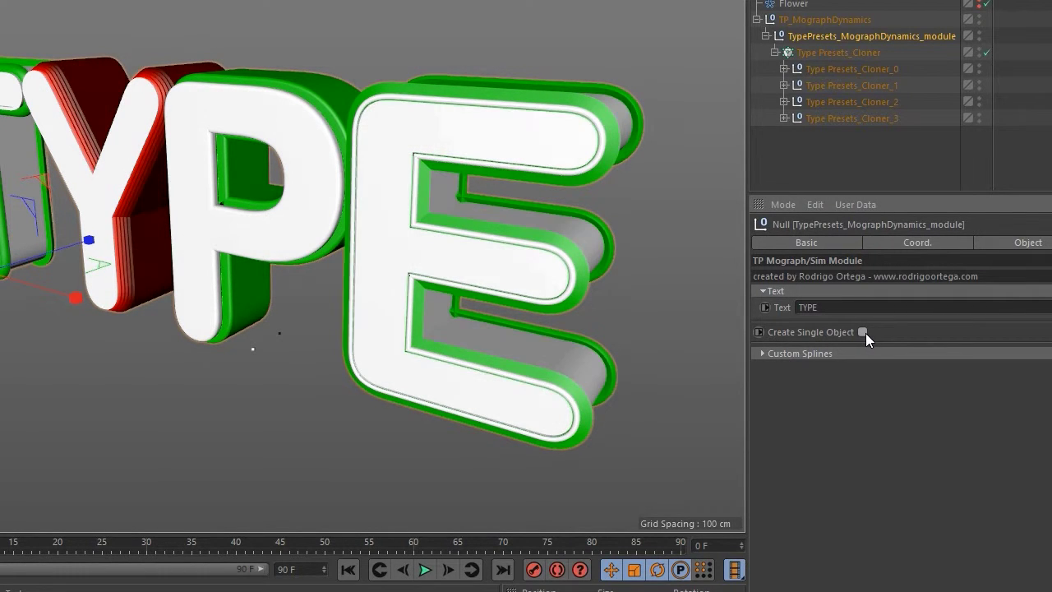
pyautogui.click(864, 331)
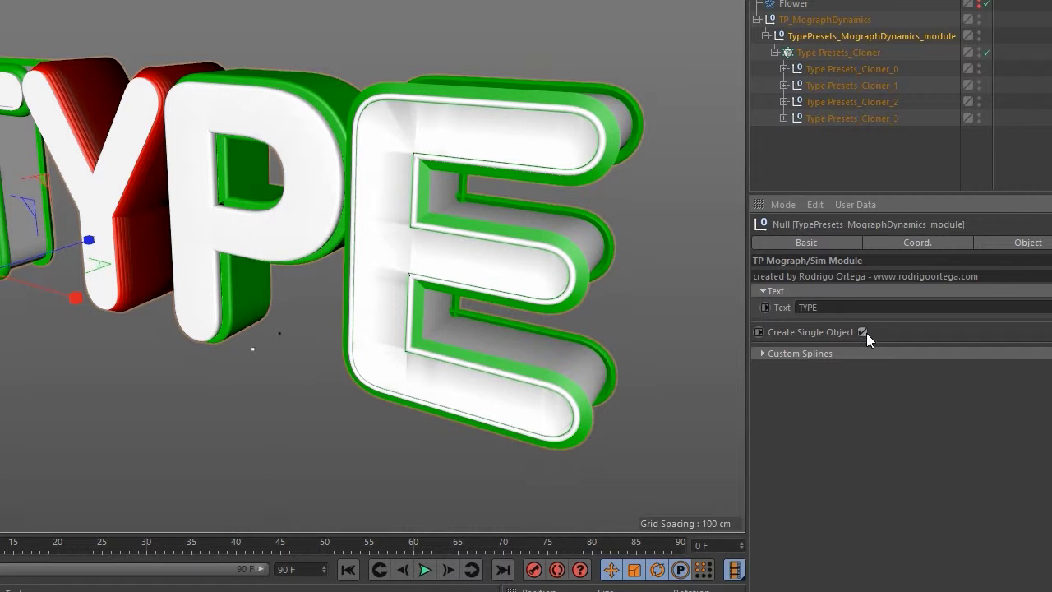
pyautogui.click(863, 332)
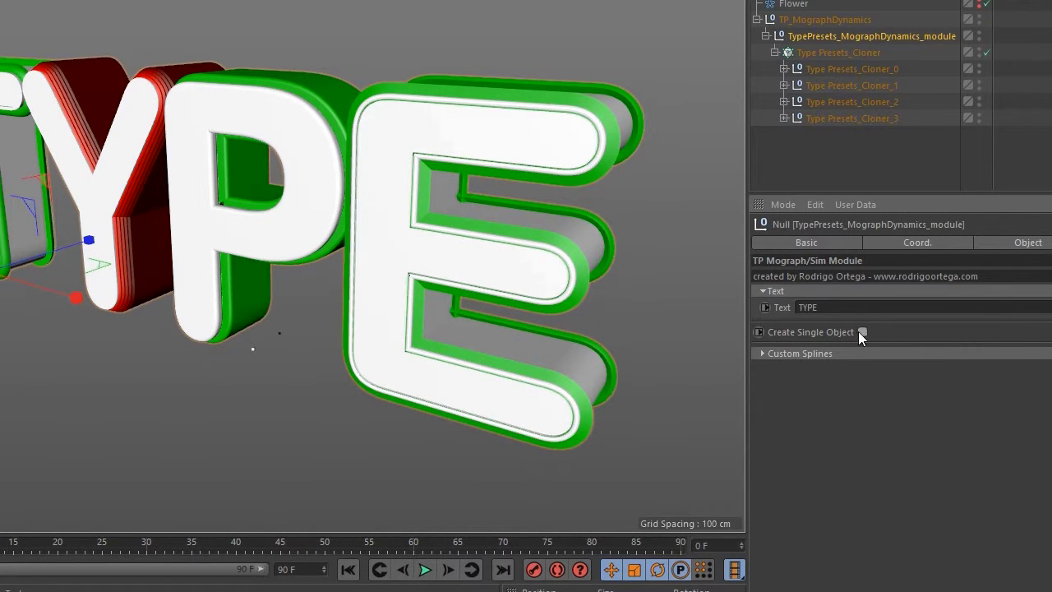
pyautogui.click(859, 352)
pyautogui.click(870, 352)
pyautogui.scroll(-3, 387, 170)
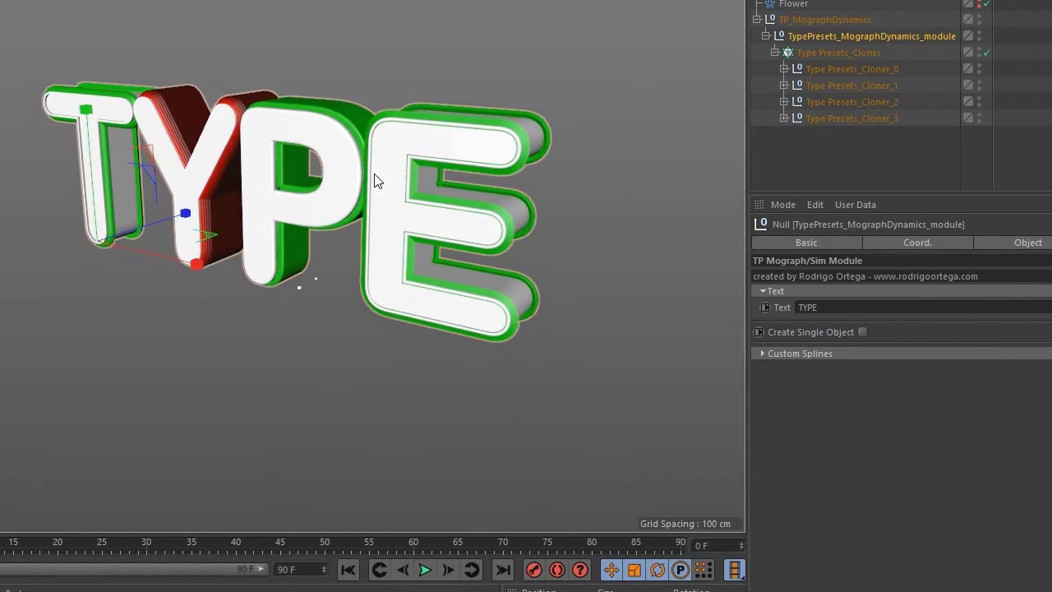
pyautogui.keyDown('alt'); pyautogui.moveTo(376, 176); pyautogui.dragTo(487, 212); pyautogui.keyUp('alt')
pyautogui.click(862, 333)
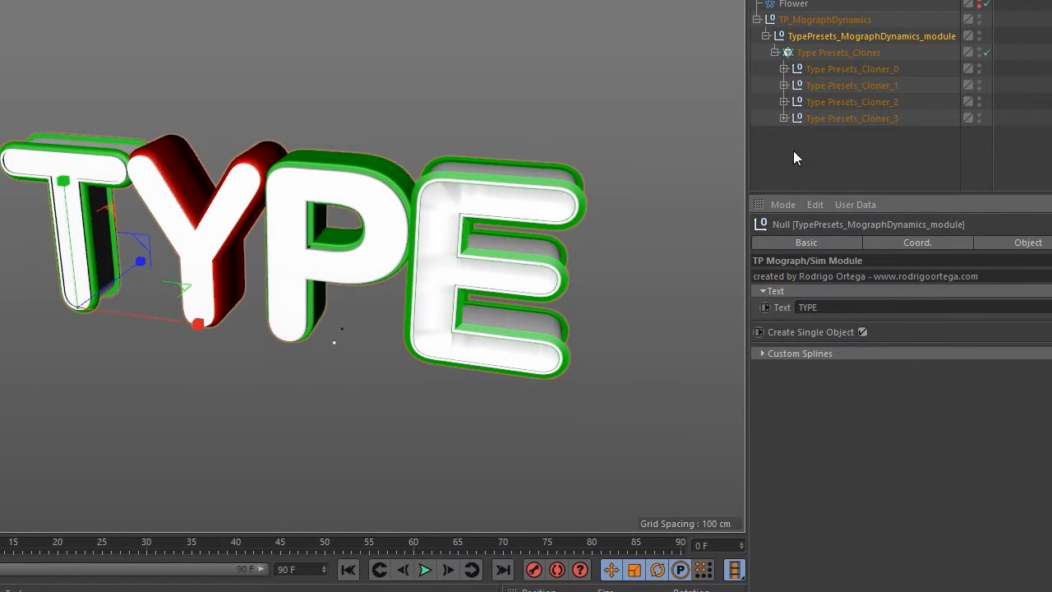
# - Set the preset of Type Presets_Cloner_3, the letter E, to Custom and inspect its front surface
pyautogui.click(839, 119)
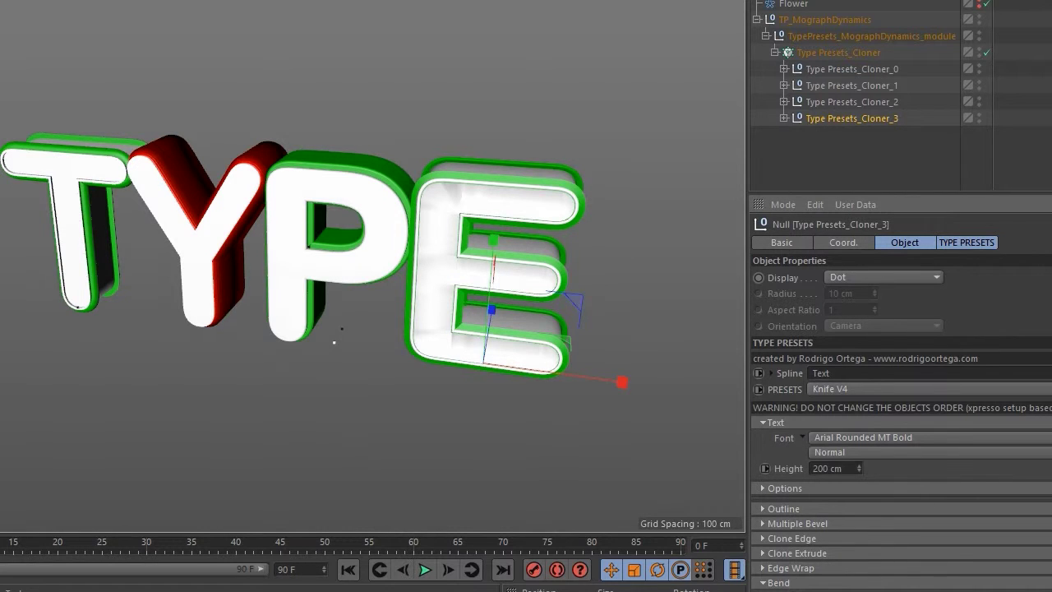
pyautogui.click(872, 388)
pyautogui.click(879, 553)
pyautogui.scroll(8, 485, 287)
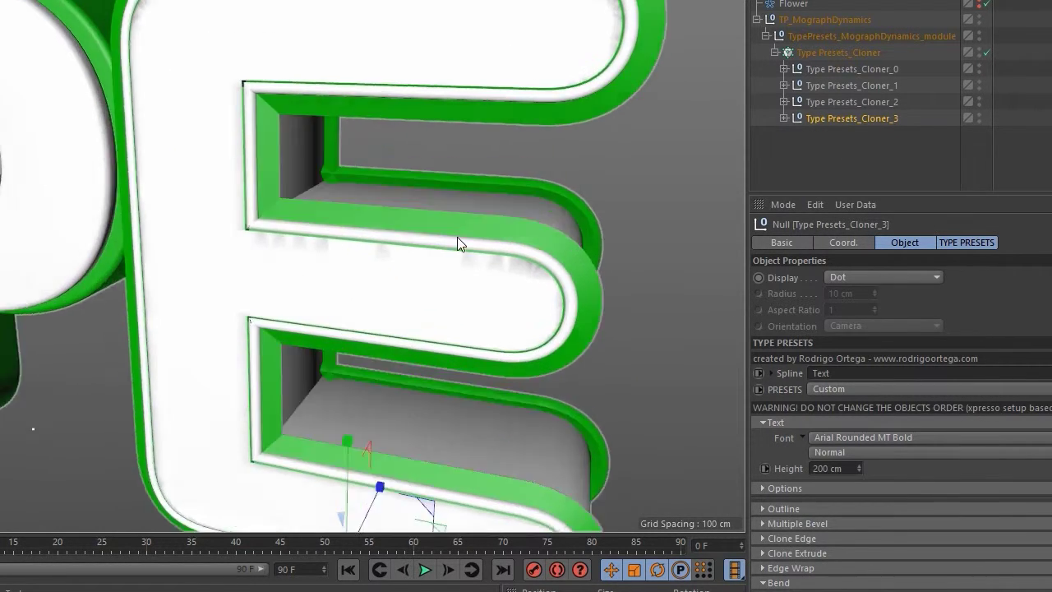
pyautogui.keyDown('alt'); pyautogui.moveTo(457, 237); pyautogui.dragTo(528, 296); pyautogui.keyUp('alt')
pyautogui.keyDown('alt'); pyautogui.moveTo(421, 104); pyautogui.dragTo(728, 87); pyautogui.keyUp('alt')
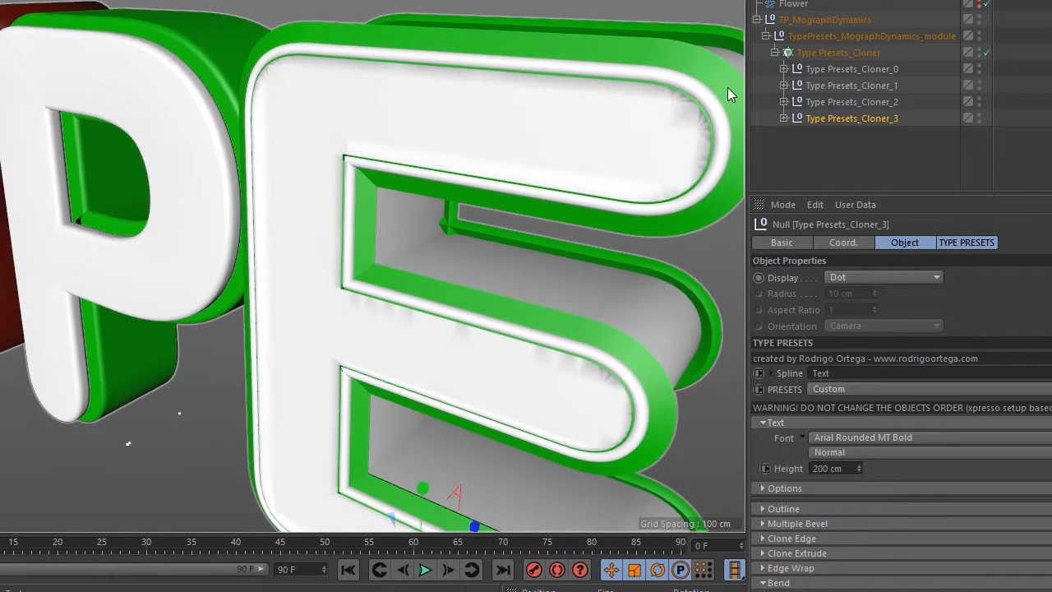
pyautogui.scroll(-8, 727, 87)
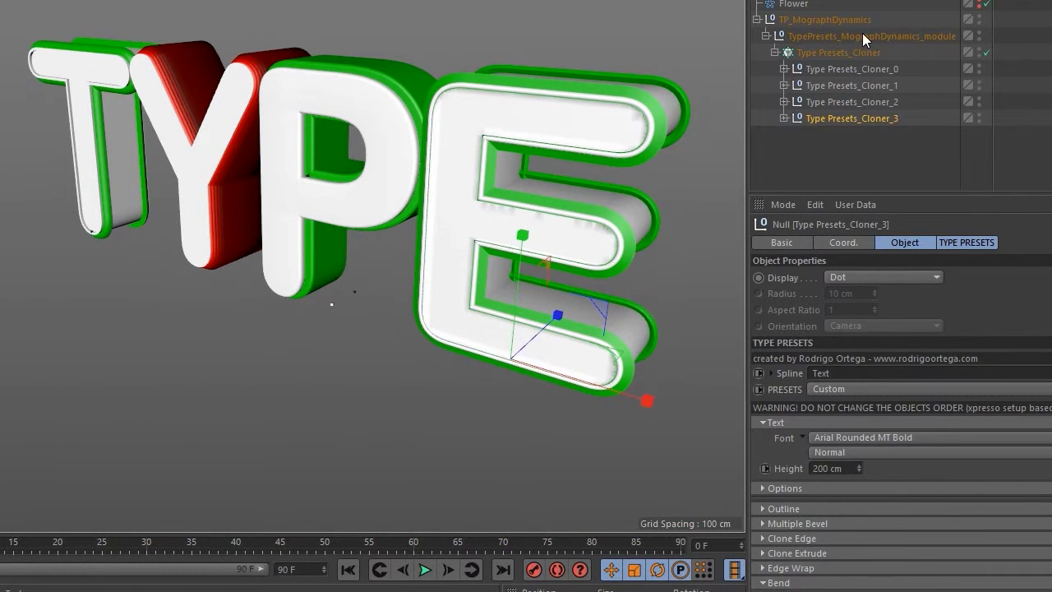
# - Disable Create Single Object on TypePresets_MographDynamics_module, comparing the letters with the option on and off
pyautogui.click(862, 36)
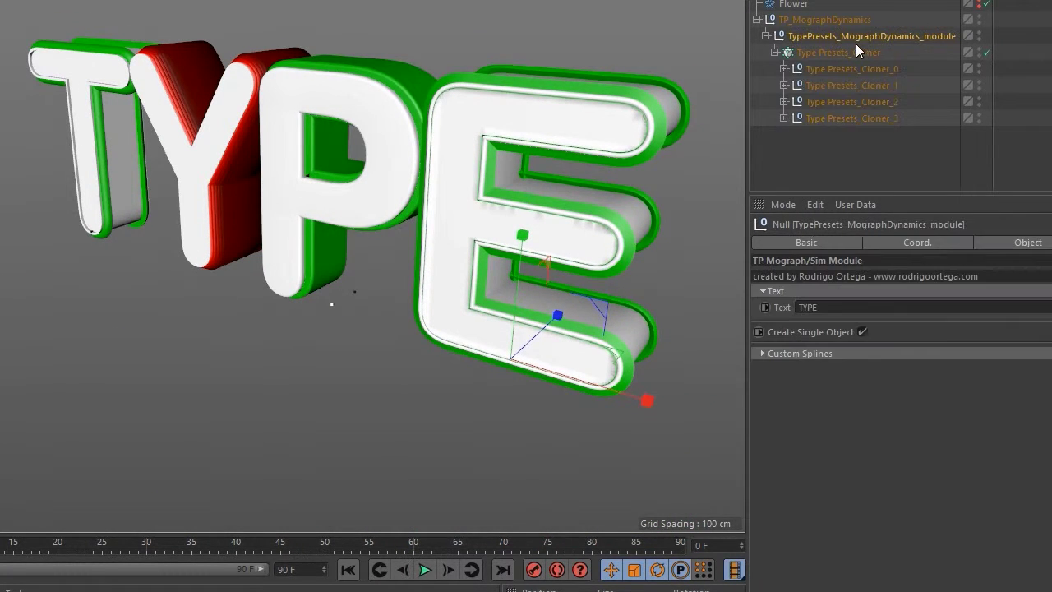
pyautogui.click(864, 333)
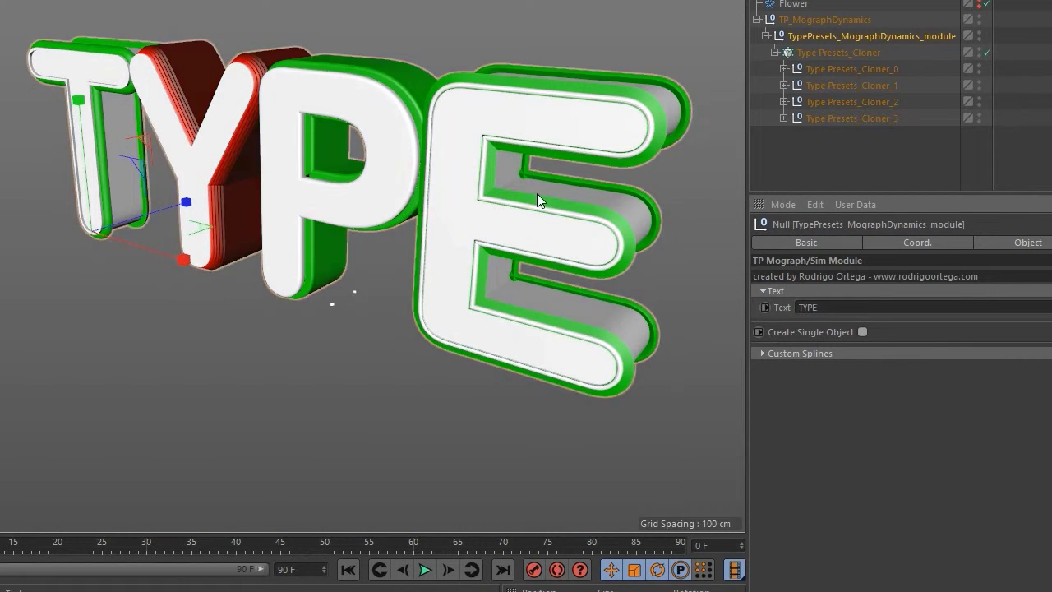
pyautogui.scroll(3, 537, 193)
pyautogui.scroll(-5, 560, 220)
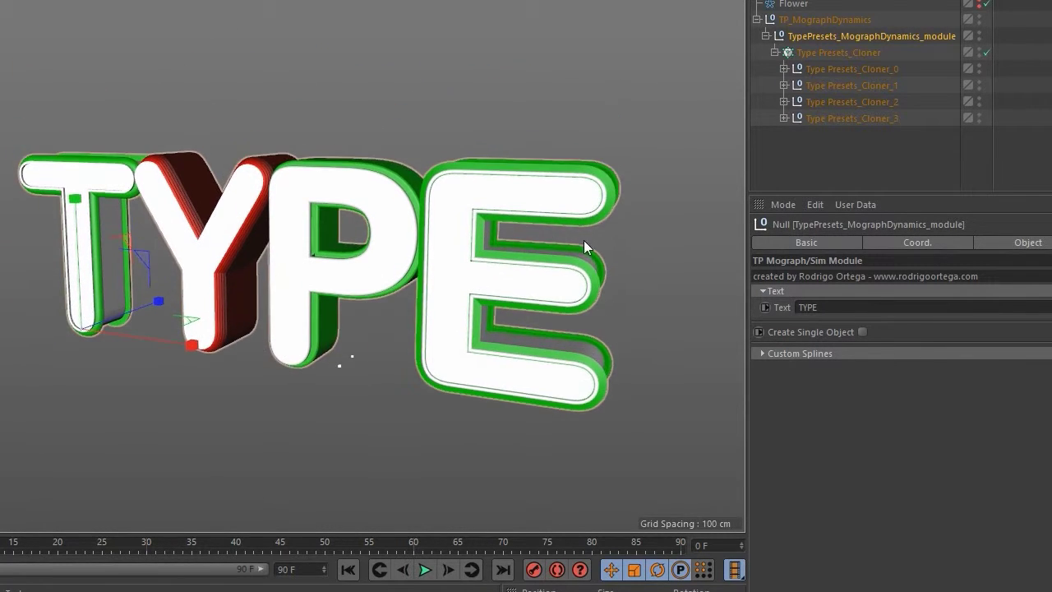
pyautogui.click(863, 333)
pyautogui.click(863, 332)
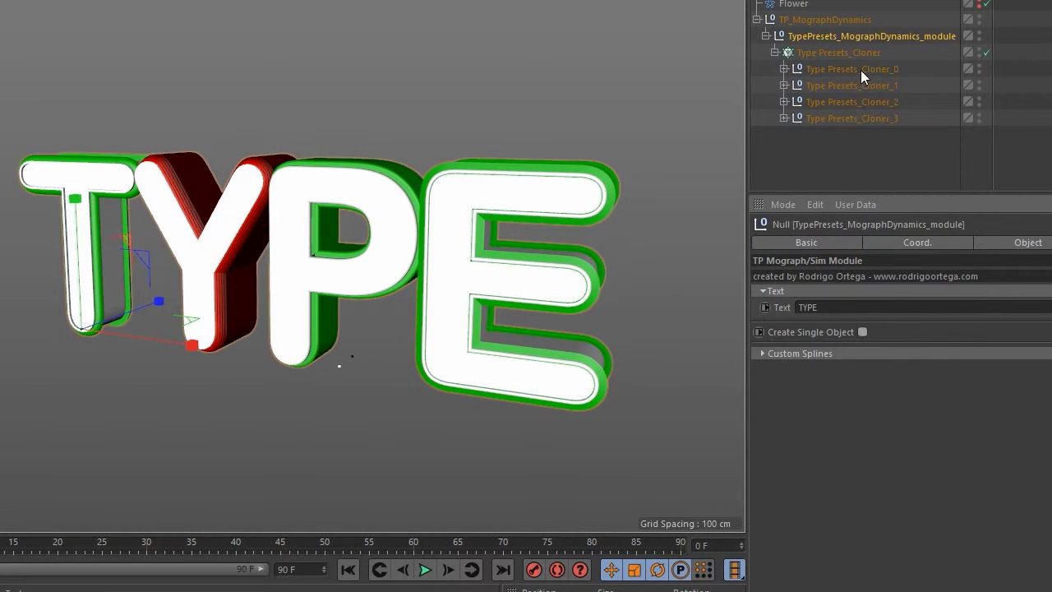
# - Set the font of Type Presets_Cloner_2, the letter P, to DIN Black after trying Arial
pyautogui.click(867, 118)
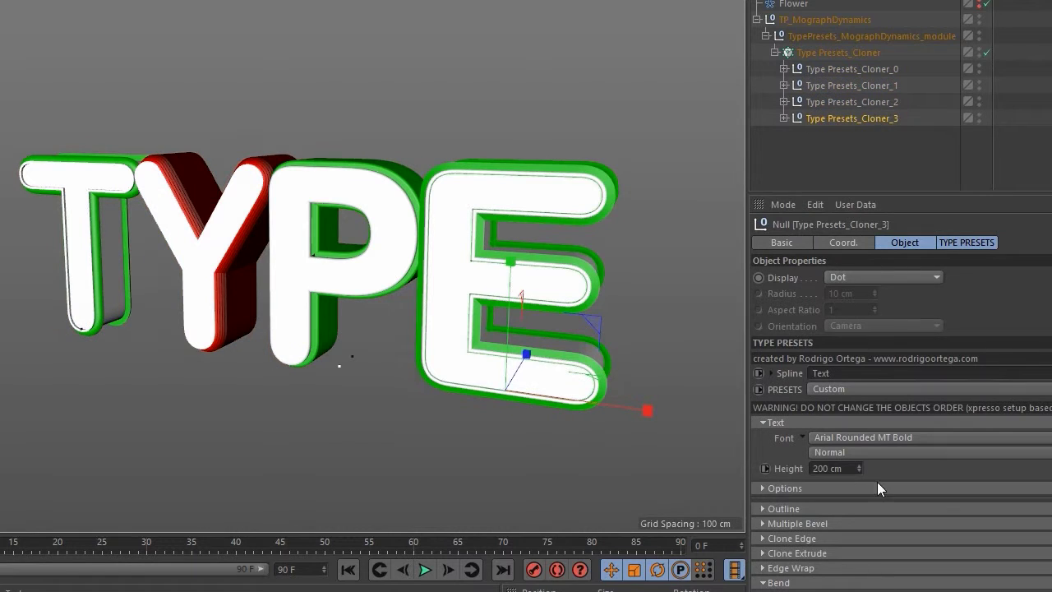
pyautogui.click(864, 163)
pyautogui.click(864, 102)
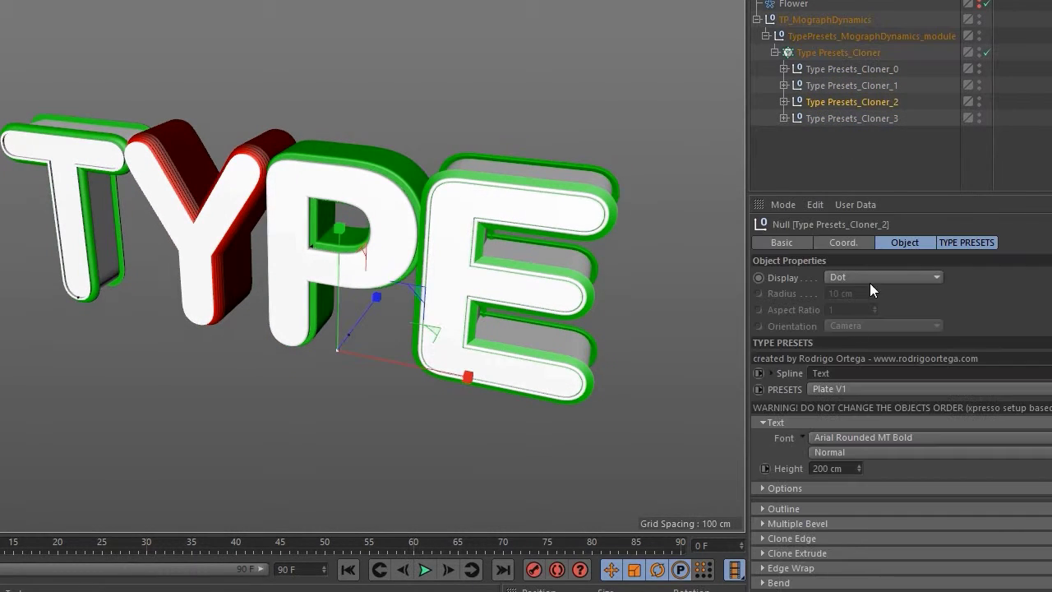
pyautogui.click(886, 435)
pyautogui.click(886, 364)
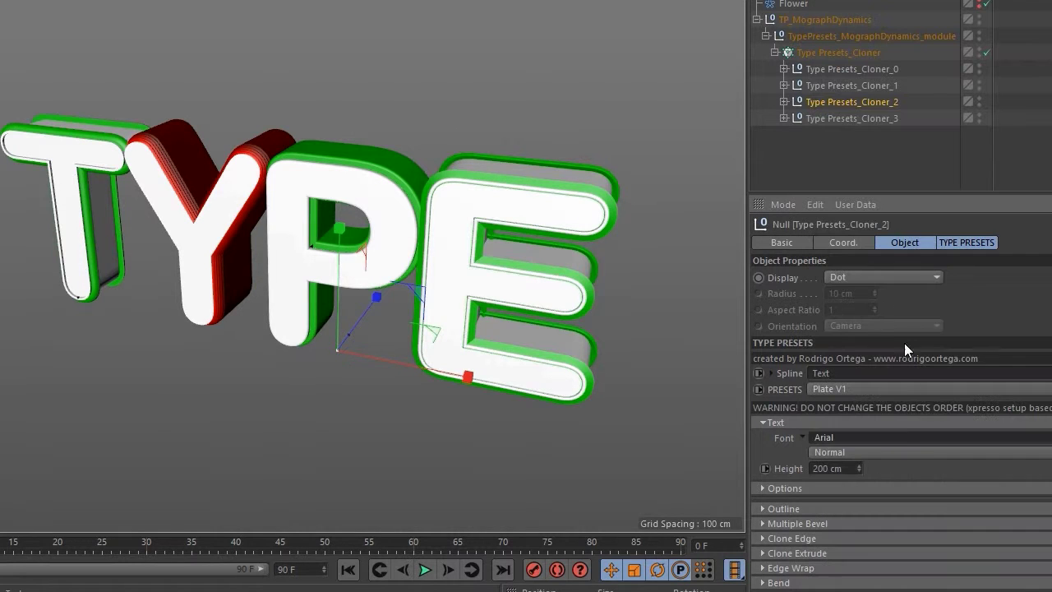
pyautogui.click(878, 438)
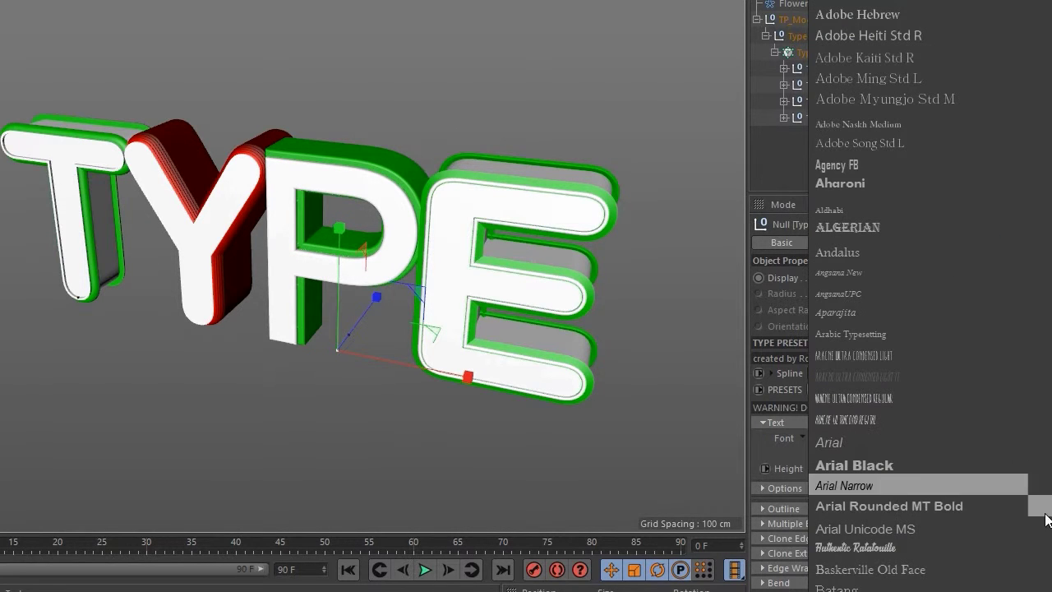
pyautogui.scroll(-10, 885, 99)
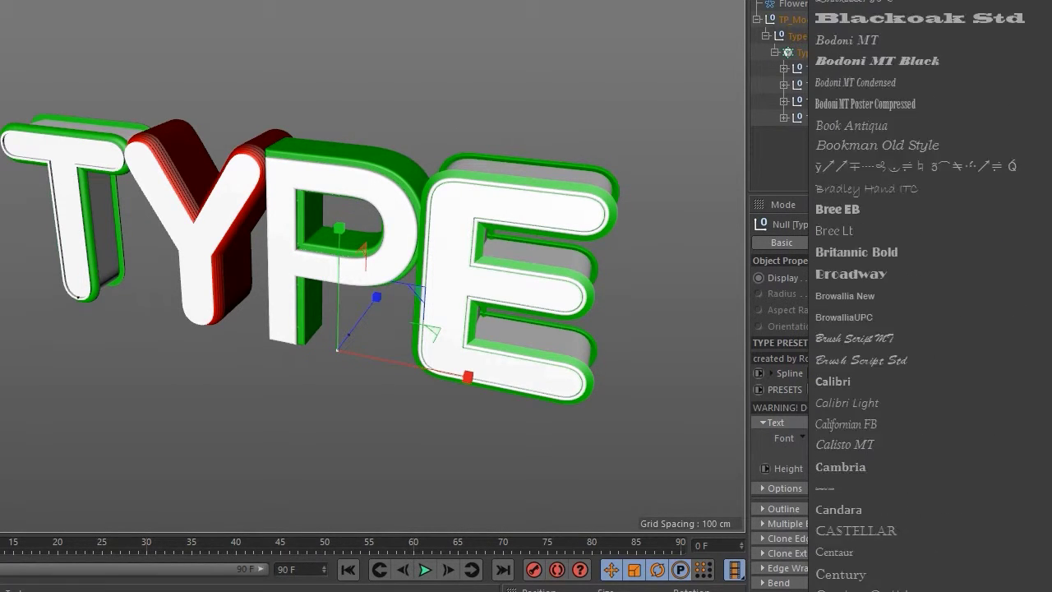
pyautogui.scroll(-10, 904, 296)
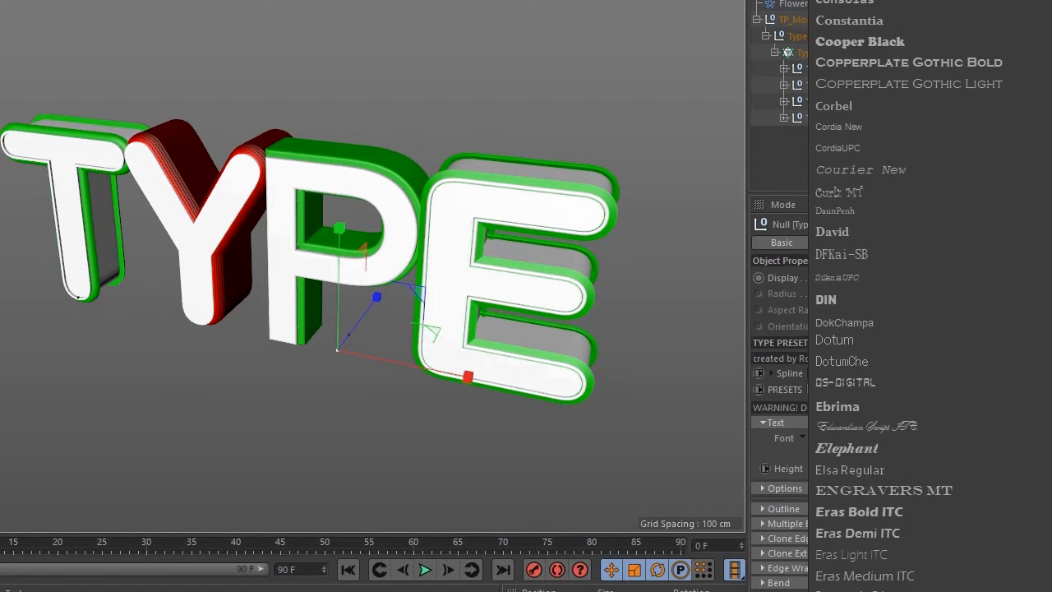
pyautogui.scroll(-3, 904, 247)
pyautogui.click(917, 87)
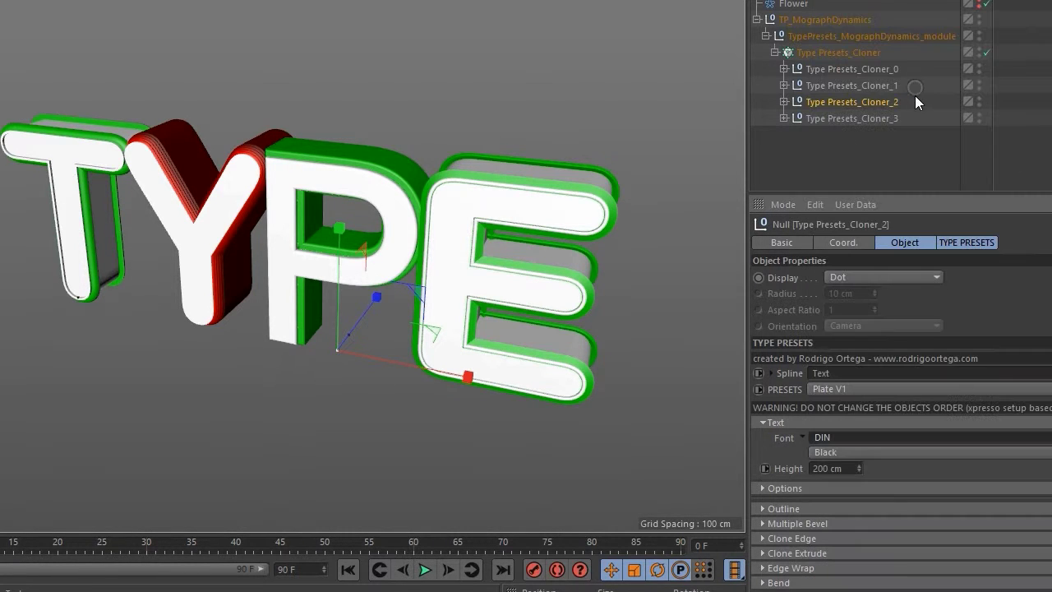
# - Set the font of Type Presets_Cloner_3, the letter E, to Authentic Ratatouille, clear the selection and inspect the word
pyautogui.click(852, 118)
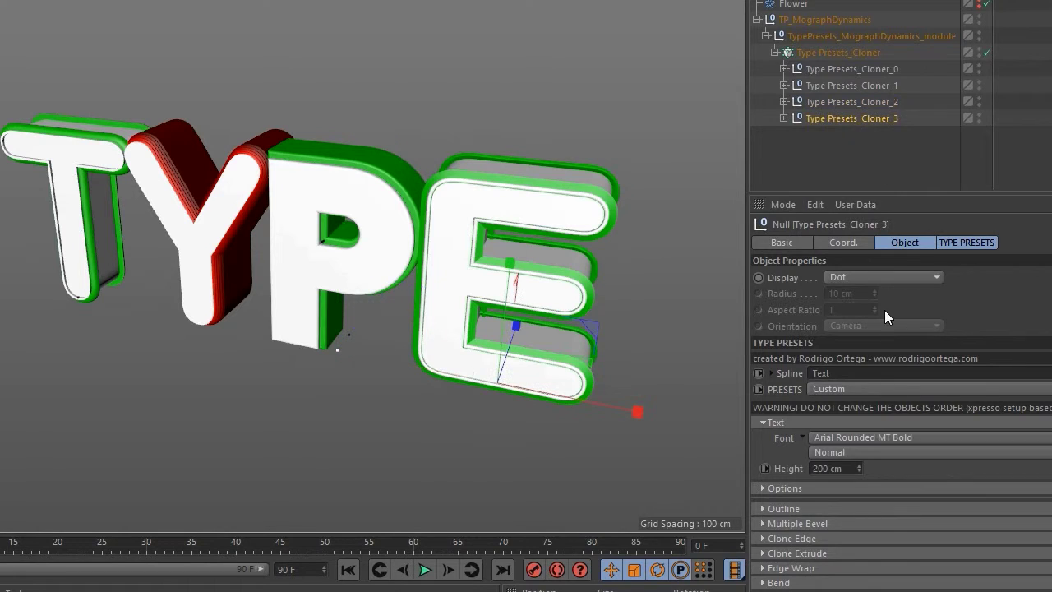
pyautogui.click(866, 438)
pyautogui.click(933, 482)
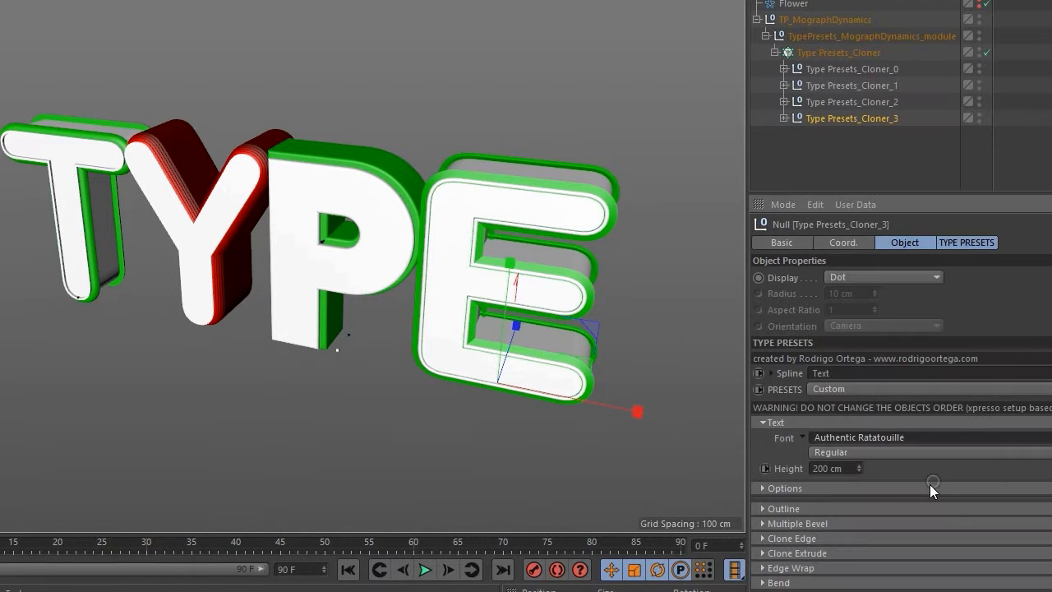
pyautogui.click(680, 337)
pyautogui.keyDown('alt'); pyautogui.moveTo(501, 245); pyautogui.dragTo(496, 263); pyautogui.keyUp('alt')
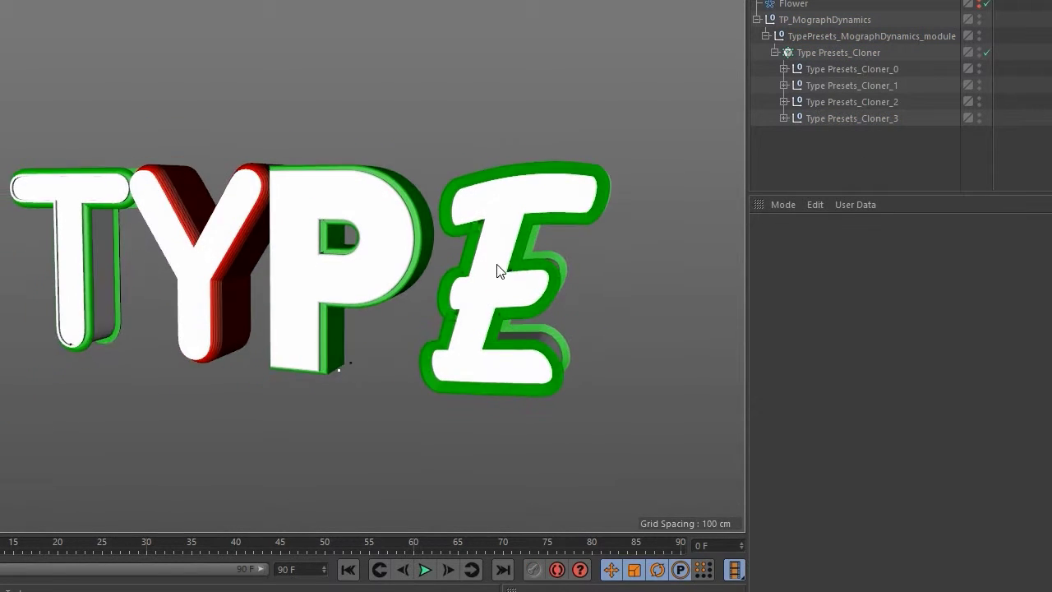
pyautogui.keyDown('alt'); pyautogui.moveTo(495, 263); pyautogui.dragTo(538, 260, button='middle'); pyautogui.keyUp('alt')
pyautogui.keyDown('alt'); pyautogui.moveTo(538, 260); pyautogui.dragTo(479, 263, button='right'); pyautogui.keyUp('alt')
pyautogui.keyDown('alt'); pyautogui.moveTo(480, 263); pyautogui.dragTo(438, 251); pyautogui.keyUp('alt')
pyautogui.keyDown('alt'); pyautogui.moveTo(438, 251); pyautogui.dragTo(455, 250, button='right'); pyautogui.keyUp('alt')
pyautogui.moveTo(455, 250)
pyautogui.keyDown('alt'); pyautogui.mouseDown()
pyautogui.moveTo(397, 233)
pyautogui.moveTo(406, 226)
pyautogui.moveTo(479, 263)
pyautogui.moveTo(457, 261)
pyautogui.mouseUp(); pyautogui.keyUp('alt')
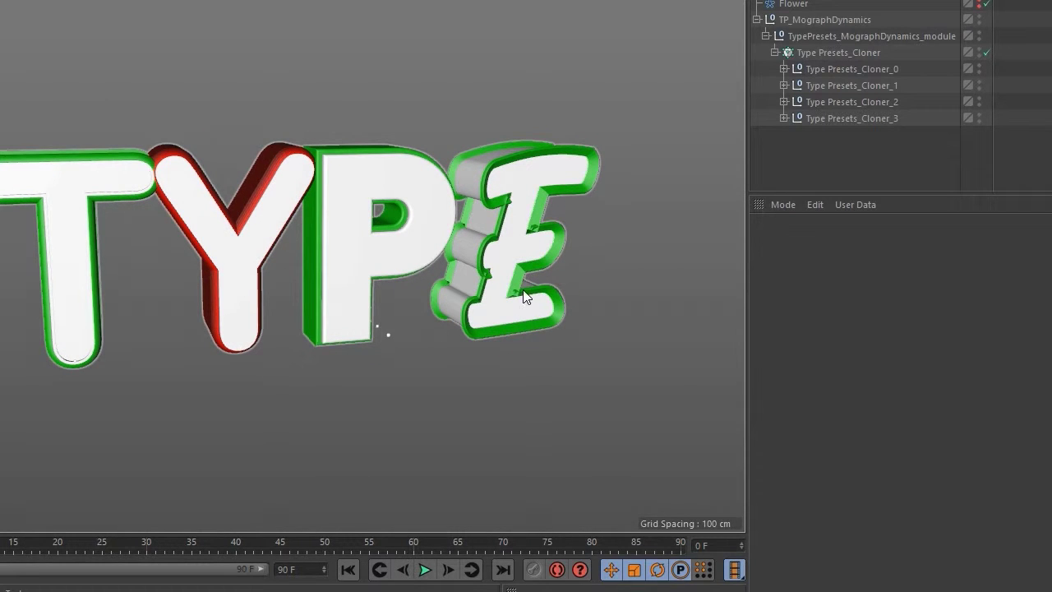
# - Add a Plain effector to the Type Presets_Cloner object and disable the effector's Position transform
pyautogui.click(819, 58)
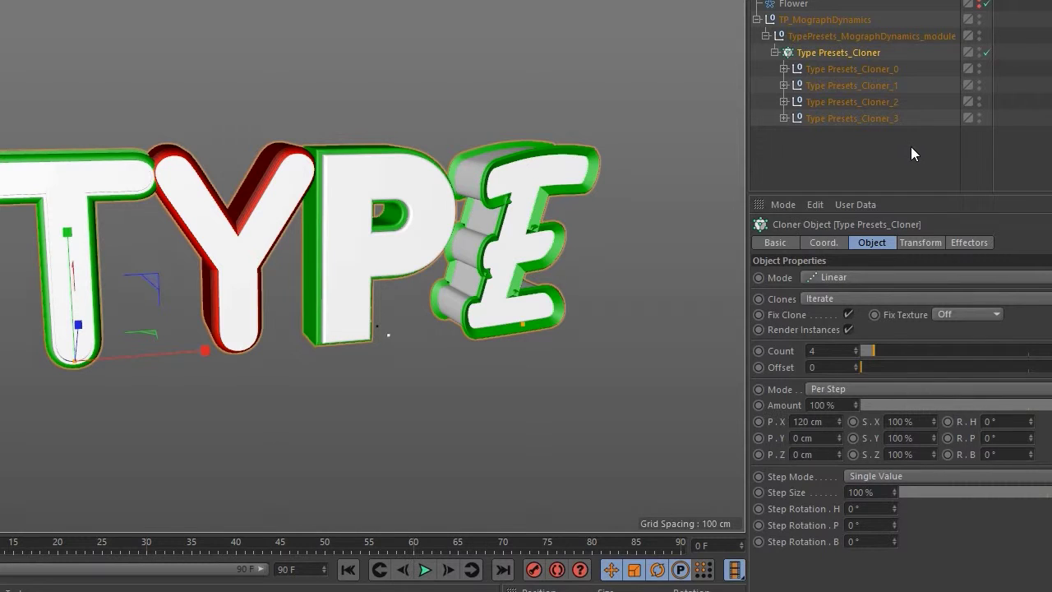
pyautogui.click(917, 243)
pyautogui.click(873, 243)
pyautogui.click(388, 0)
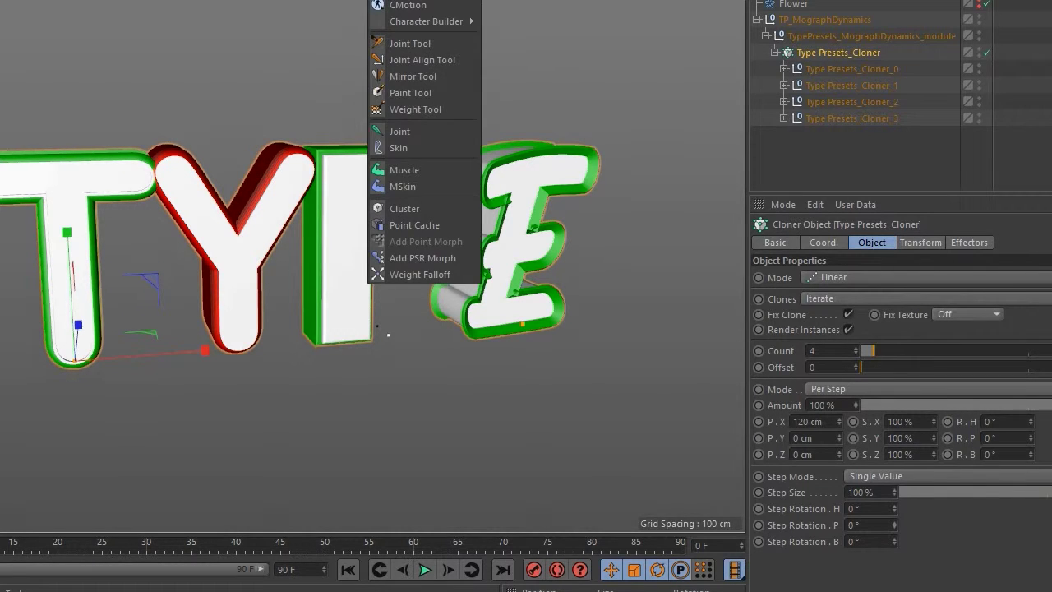
pyautogui.moveTo(333, 0)
pyautogui.click(465, 0)
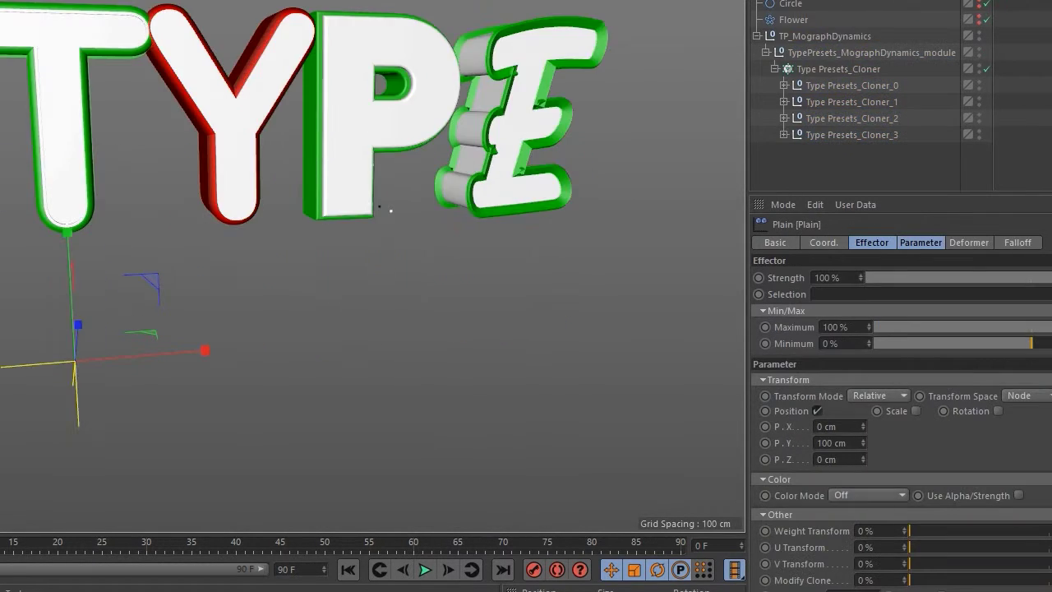
pyautogui.click(817, 411)
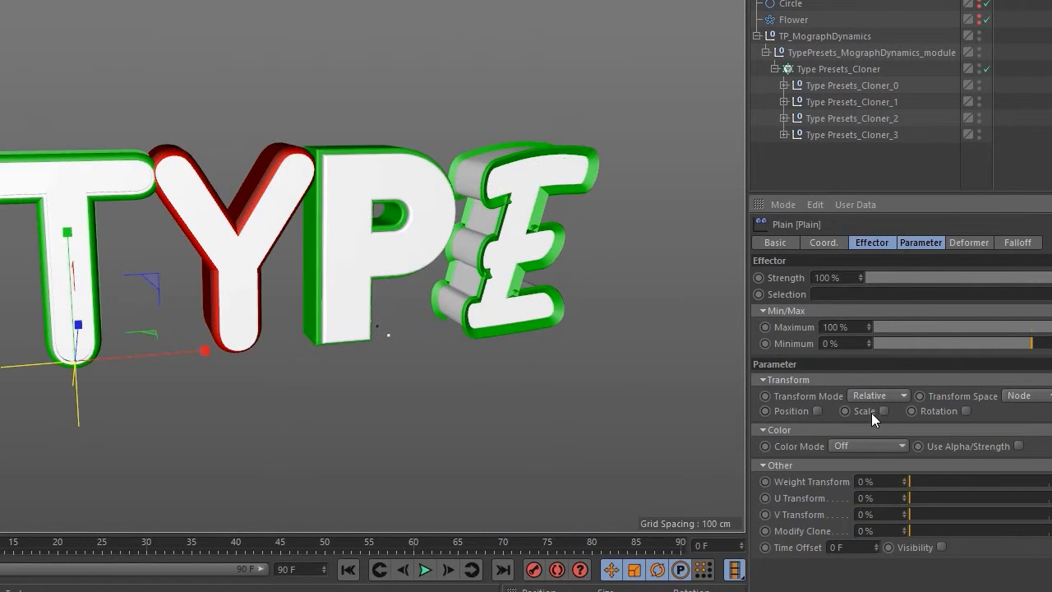
# - Enable the Plain effector's Scale transform and set its uniform scale to -1
pyautogui.click(885, 411)
pyautogui.click(925, 475)
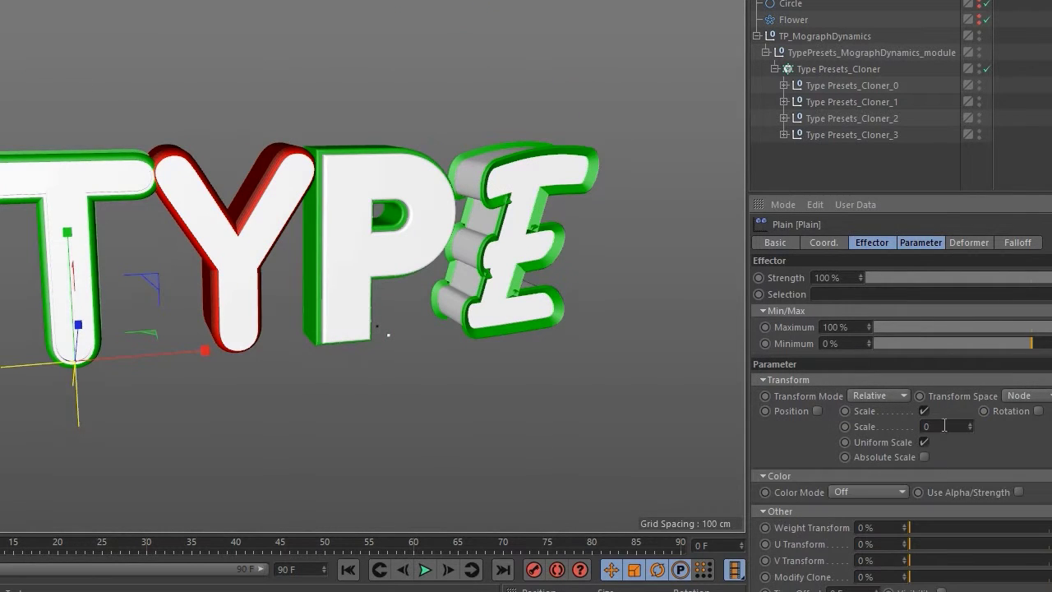
pyautogui.write('-1')
pyautogui.press('Return')
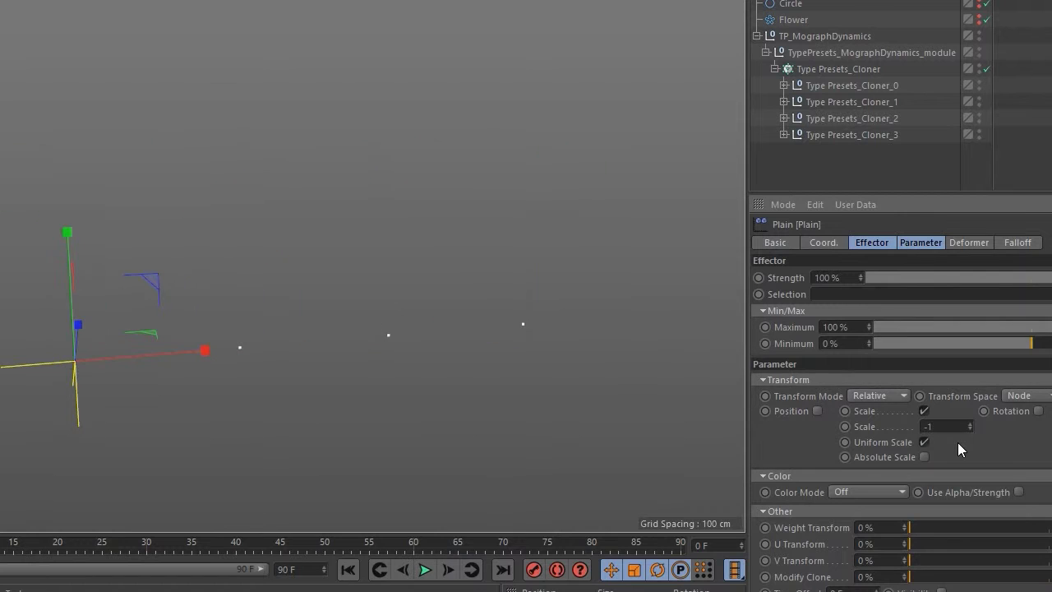
# - Set the Plain effector's falloff shape to Linear
pyautogui.click(1017, 243)
pyautogui.click(893, 278)
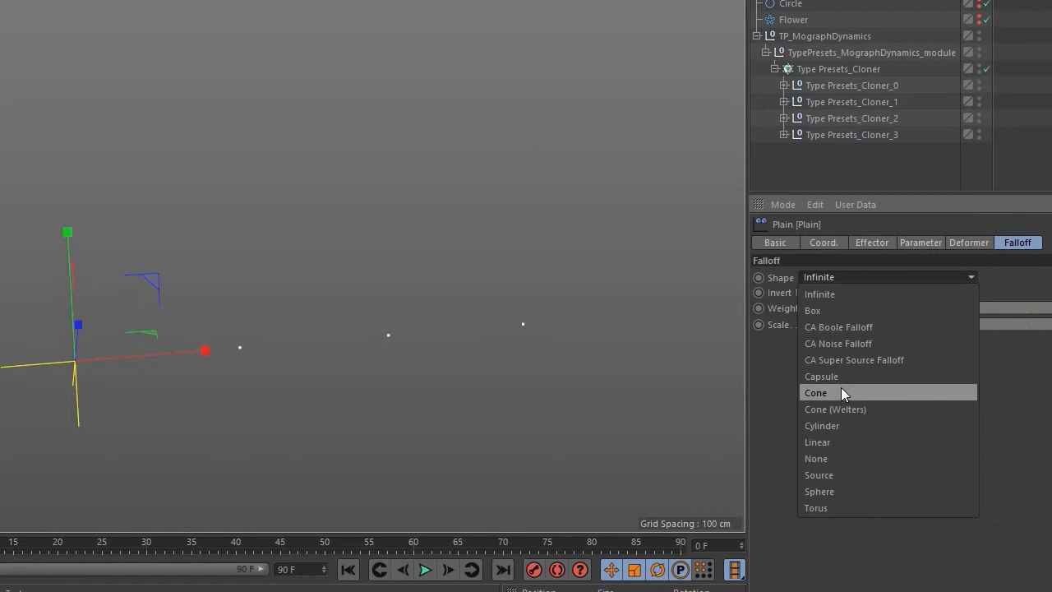
pyautogui.click(839, 442)
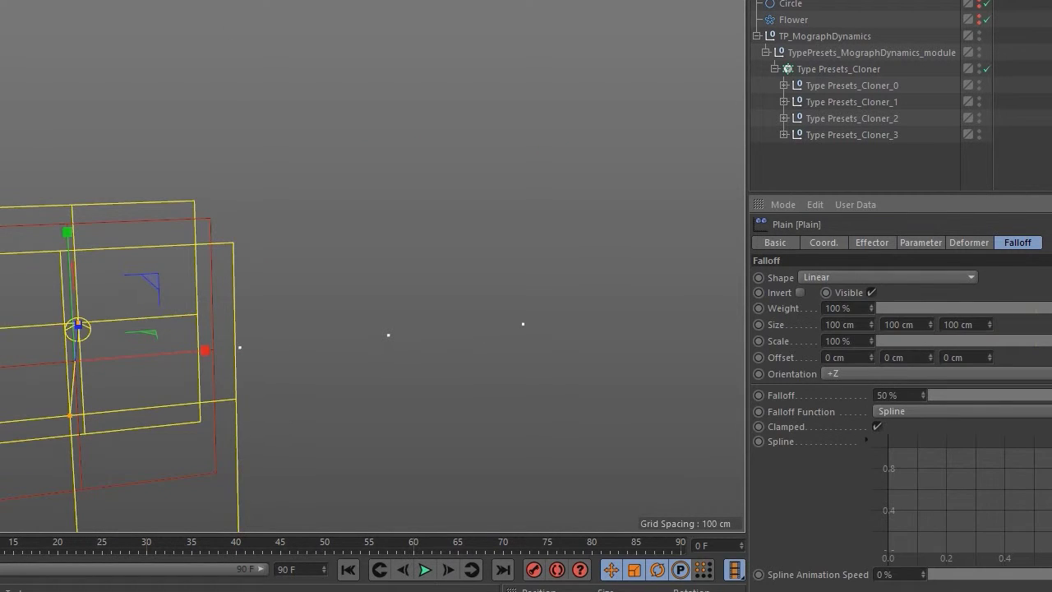
pyautogui.press('r')
pyautogui.click(806, 1)
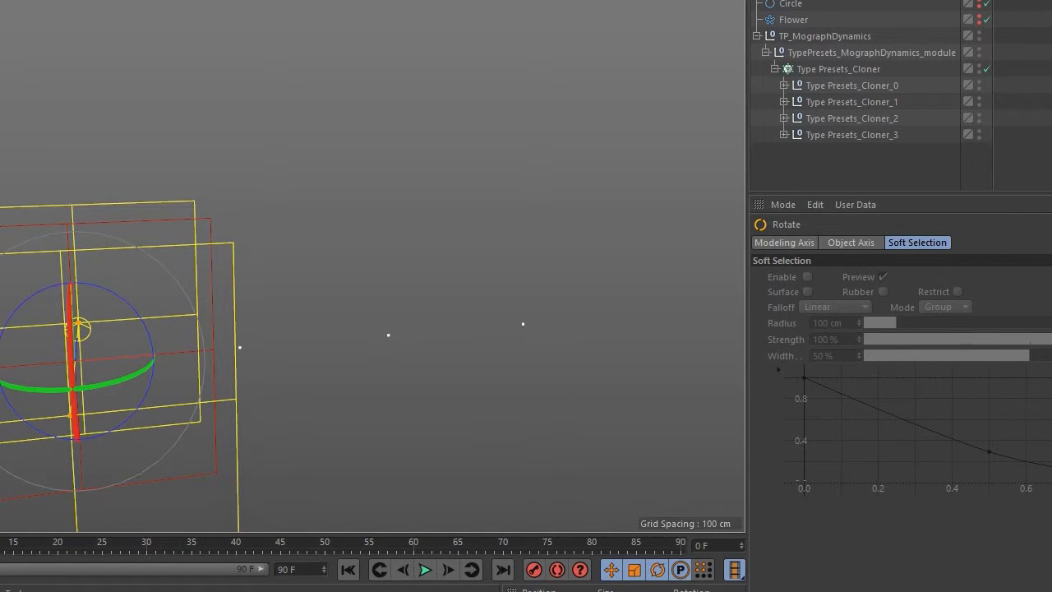
pyautogui.click(873, 360)
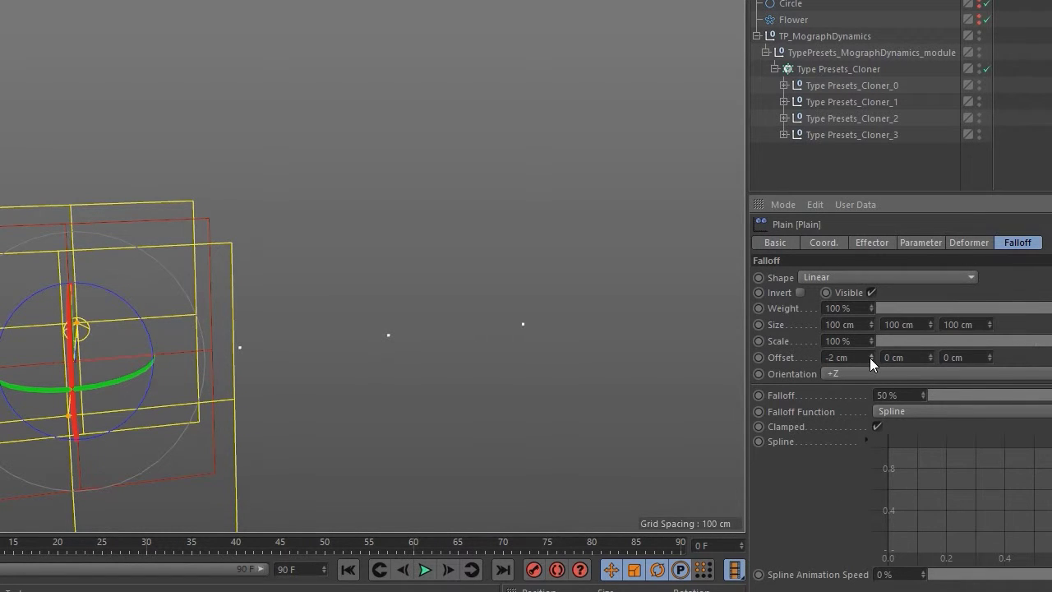
pyautogui.click(872, 361)
pyautogui.click(855, 358)
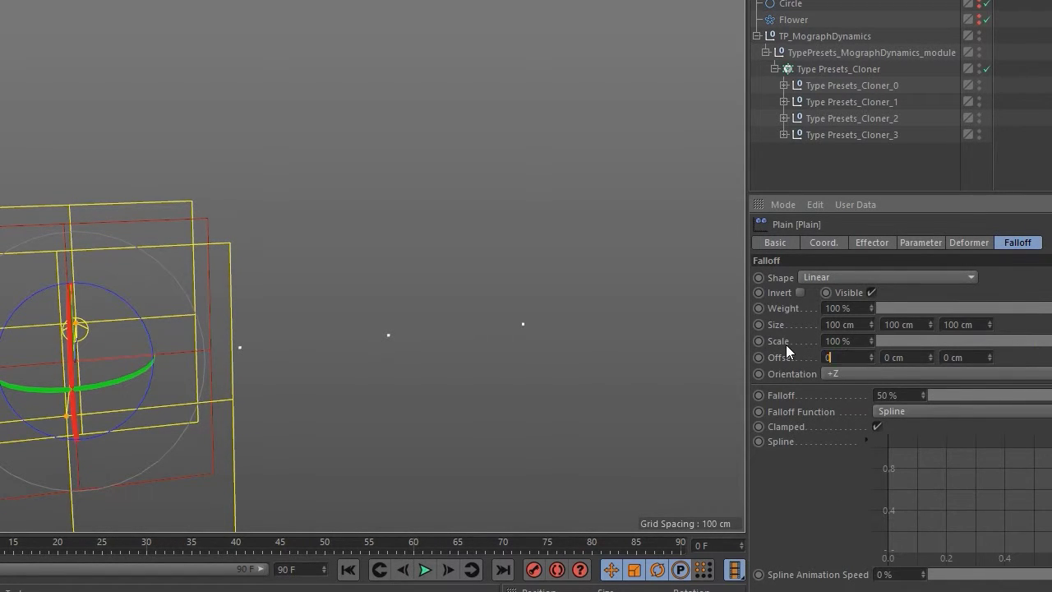
pyautogui.write('0')
pyautogui.press('Return')
# - Orient the linear falloff along +X and move the effector back along X, clear of the letter T
pyautogui.click(865, 379)
pyautogui.click(855, 392)
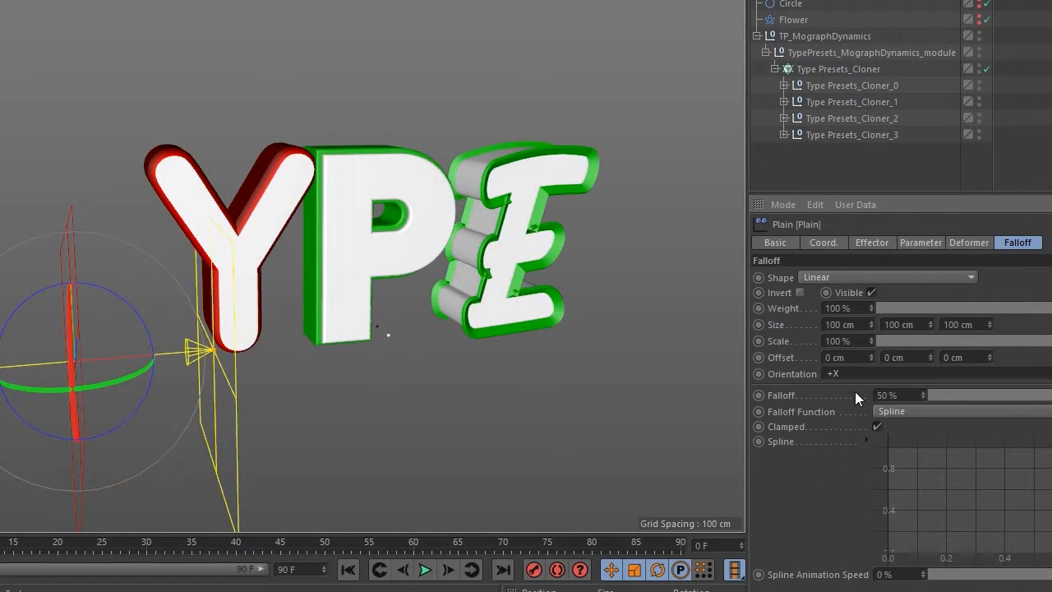
pyautogui.press('e')
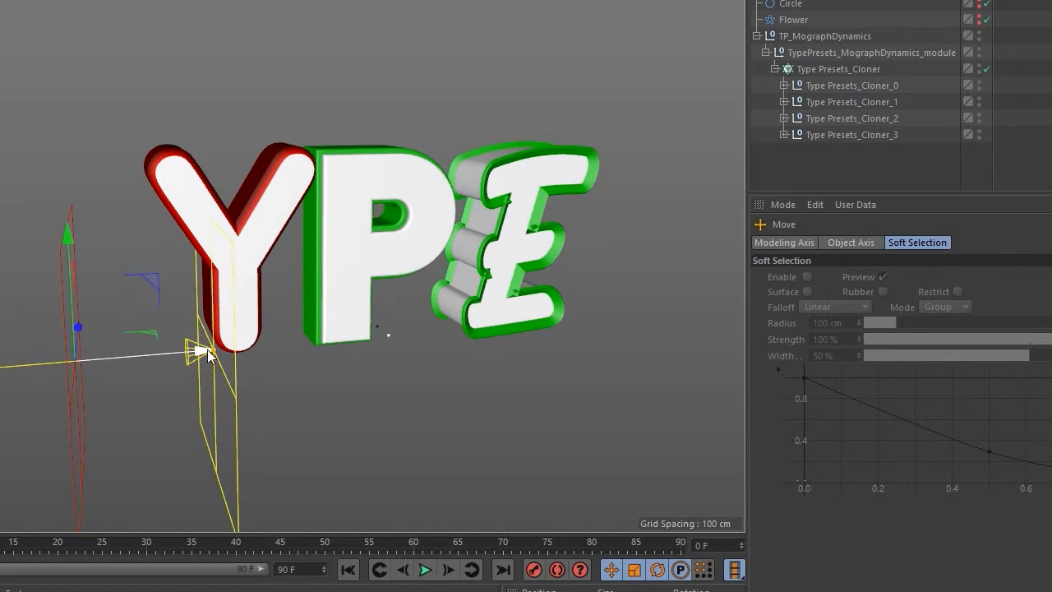
pyautogui.moveTo(207, 349); pyautogui.dragTo(85, 318)
pyautogui.scroll(-5, 86, 318)
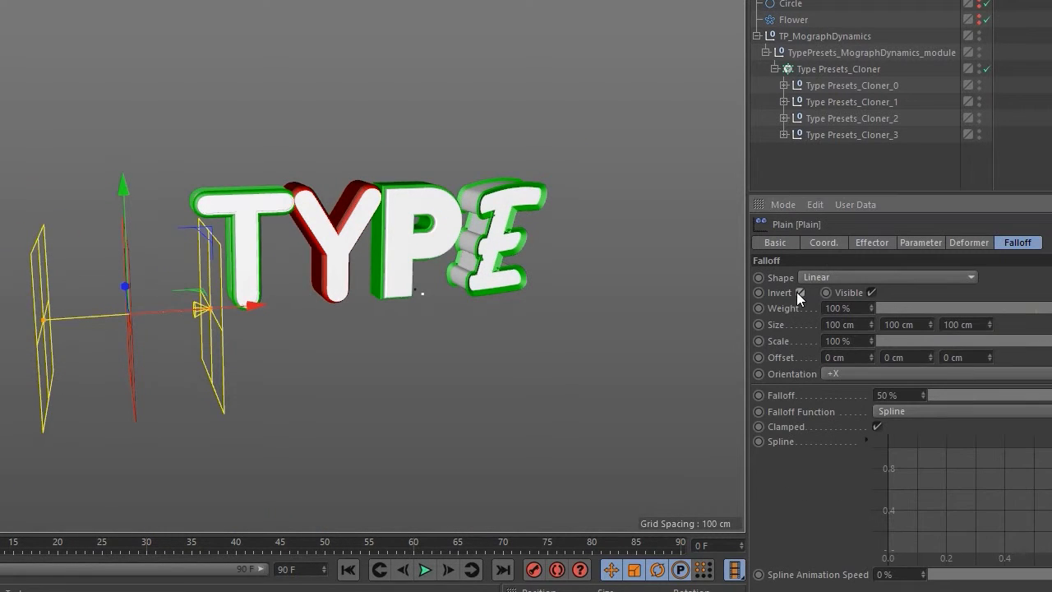
# - Invert the falloff and move the effector past the E and back to the Y to test the scaling
pyautogui.click(799, 293)
pyautogui.moveTo(238, 310); pyautogui.dragTo(681, 261)
pyautogui.keyDown('alt'); pyautogui.moveTo(438, 236); pyautogui.dragTo(370, 238); pyautogui.keyUp('alt')
pyautogui.keyDown('alt'); pyautogui.moveTo(438, 236); pyautogui.dragTo(338, 237, button='middle'); pyautogui.keyUp('alt')
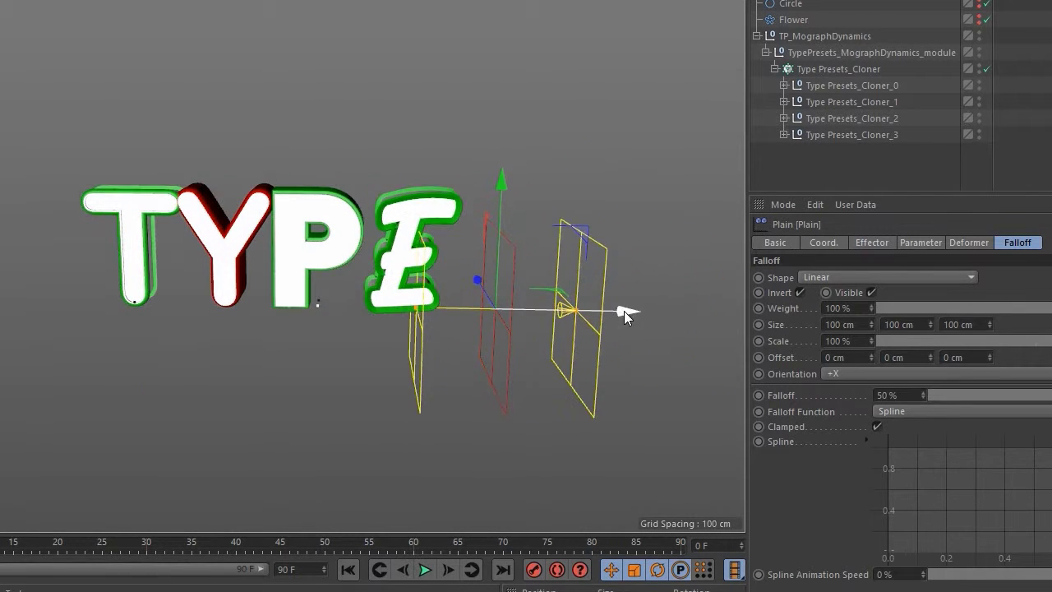
pyautogui.moveTo(625, 310); pyautogui.dragTo(358, 296)
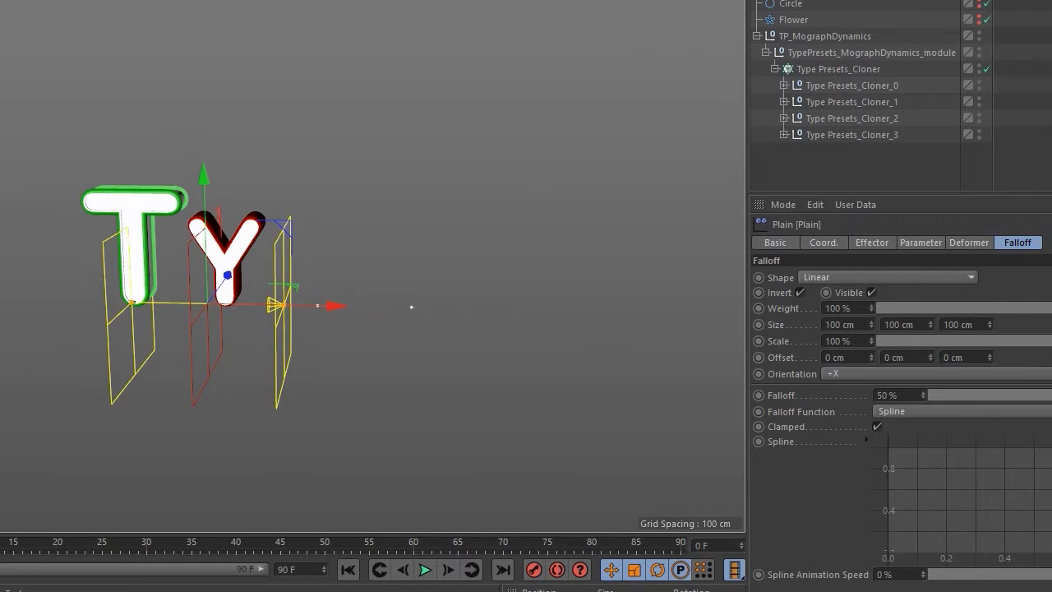
# - Enable the Plain effector's Rotation transform and give it heading, pitch and bank angles that tumble the letters
pyautogui.click(822, 69)
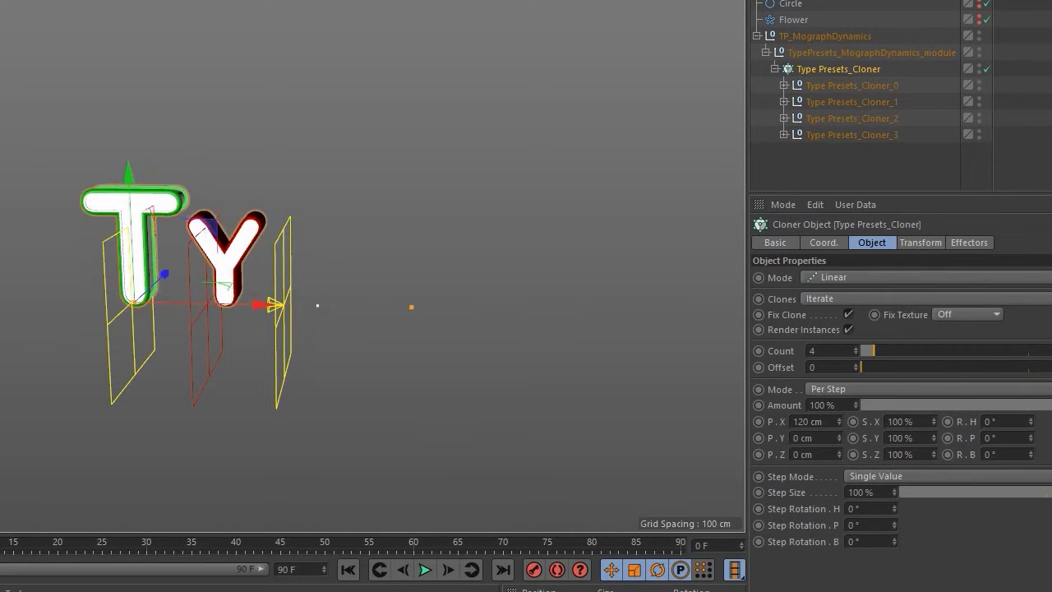
pyautogui.hotkey('ctrl', 'z')
pyautogui.click(914, 242)
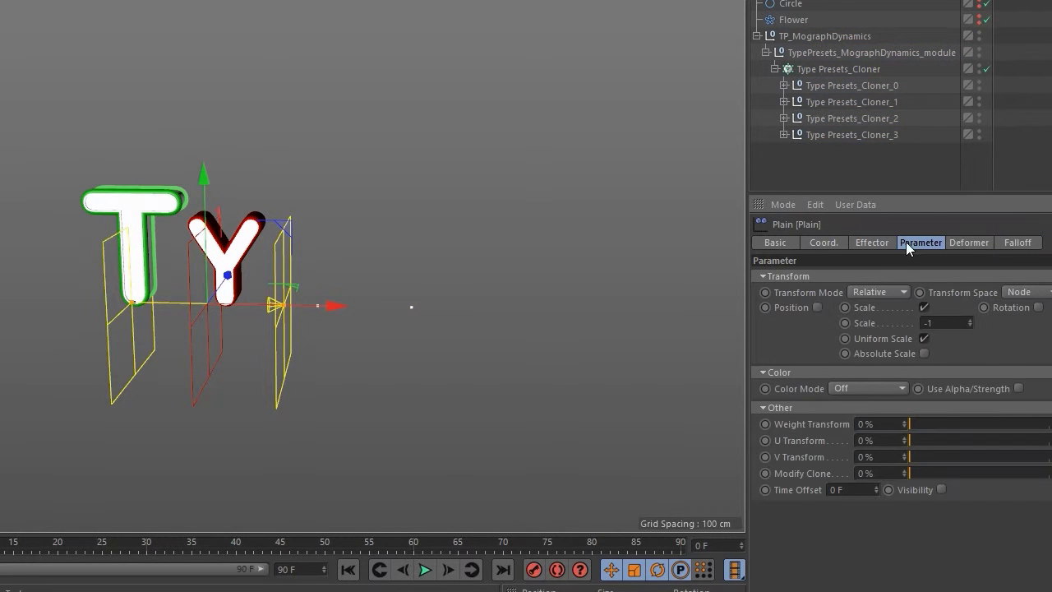
pyautogui.click(1038, 307)
pyautogui.moveTo(1051, 324); pyautogui.dragTo(1051, 378)
pyautogui.moveTo(1051, 340); pyautogui.dragTo(1051, 315)
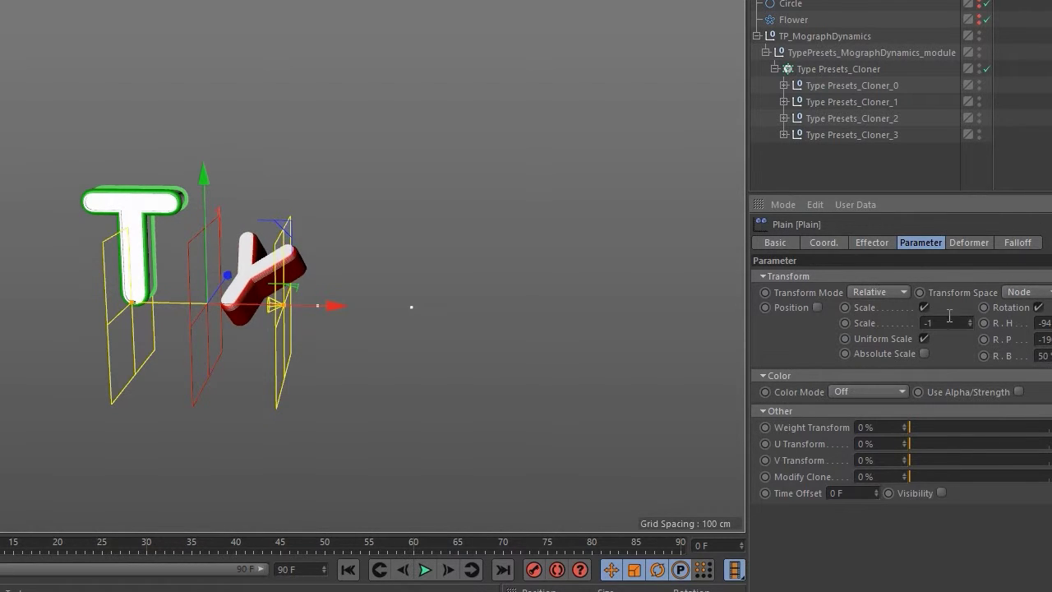
# - Enable the Plain effector's Position transform with P.Y at 0 cm and P.Z at 800 cm
pyautogui.click(817, 307)
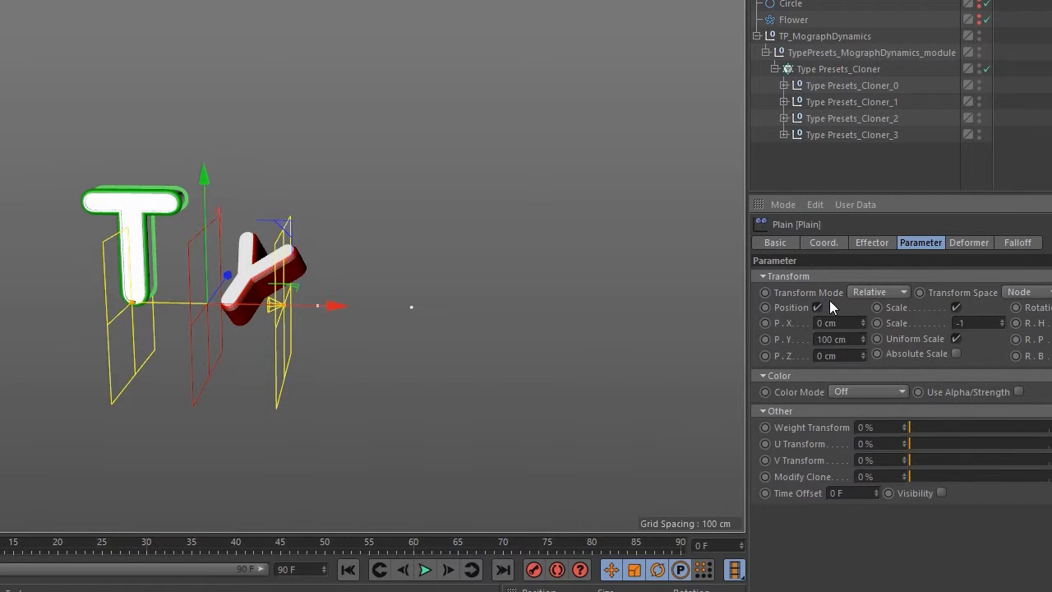
pyautogui.doubleClick(842, 340)
pyautogui.write('0')
pyautogui.press('Return')
pyautogui.moveTo(864, 355); pyautogui.dragTo(835, 366)
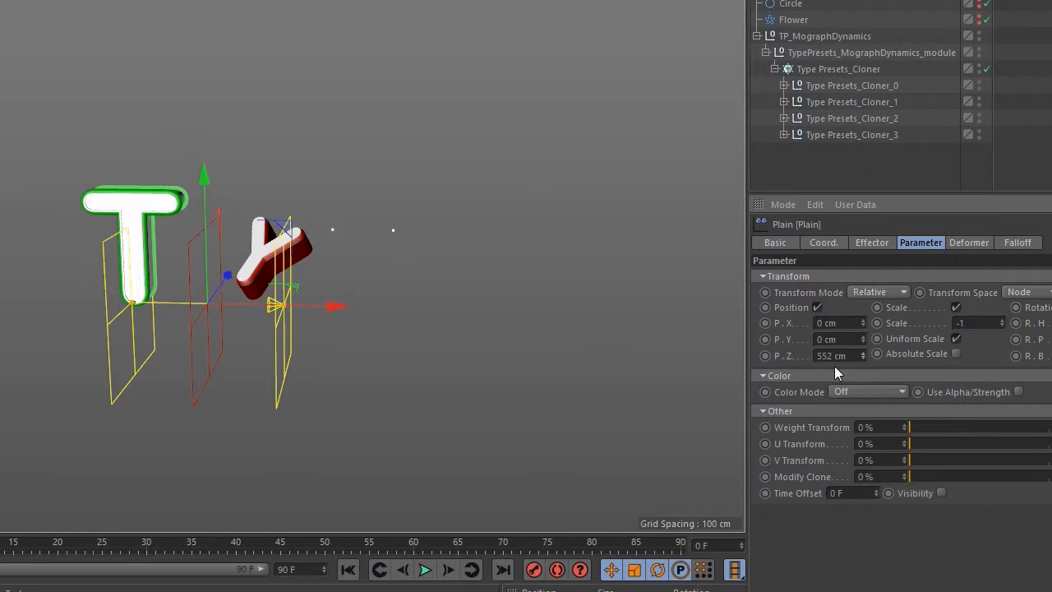
pyautogui.doubleClick(832, 355)
pyautogui.write('800')
pyautogui.press('Return')
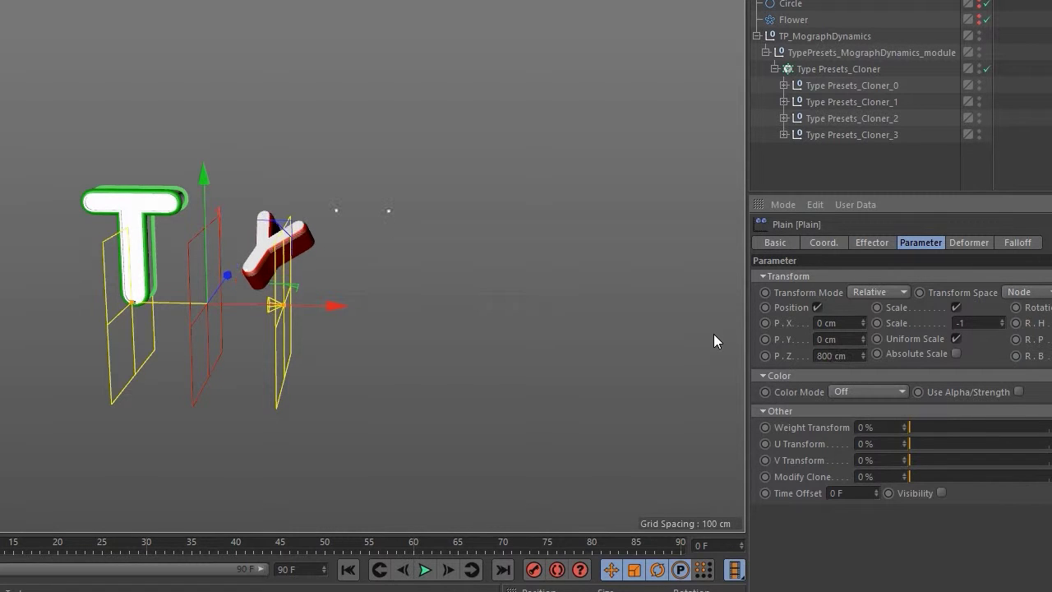
# - Move the Plain effector back along X before the T and keyframe its falloff offset of 0 cm at frame 0
pyautogui.moveTo(334, 305); pyautogui.dragTo(163, 290)
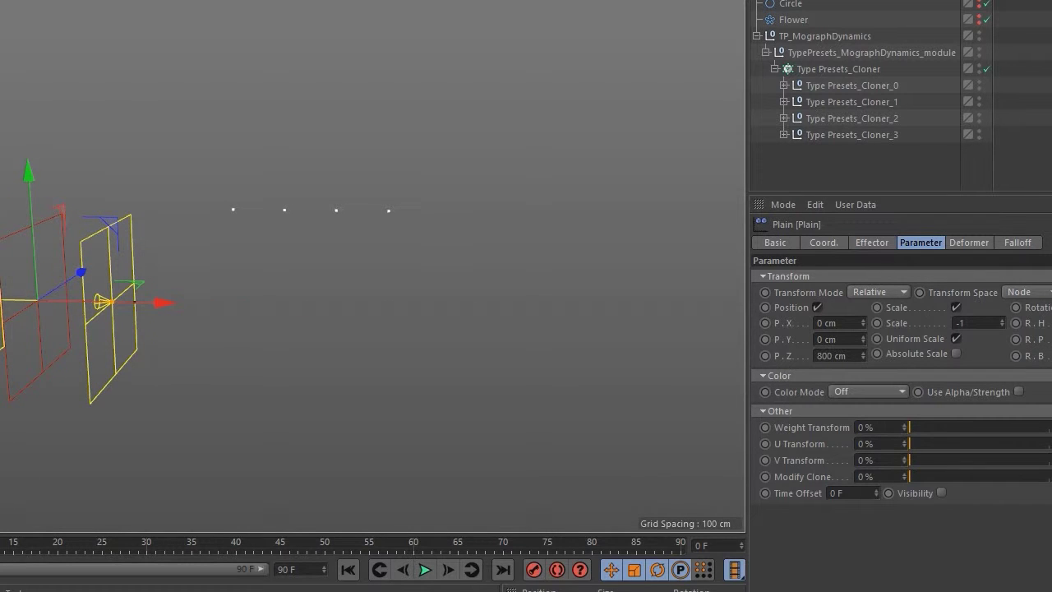
pyautogui.click(972, 242)
pyautogui.click(933, 242)
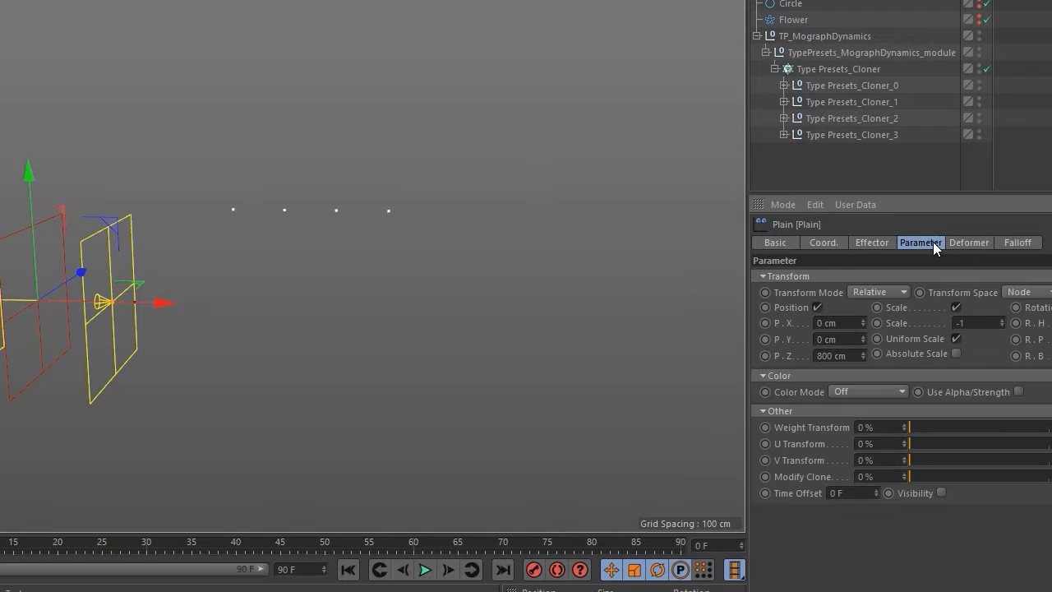
pyautogui.click(1006, 241)
pyautogui.moveTo(869, 357)
pyautogui.mouseDown()
pyautogui.moveTo(872, 320)
pyautogui.moveTo(871, 355)
pyautogui.mouseUp()
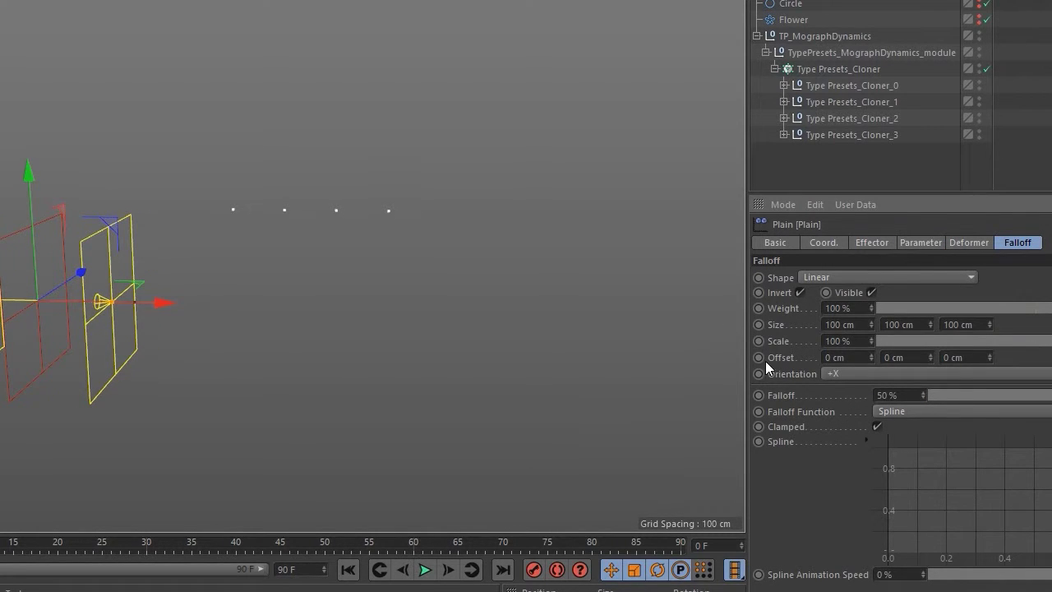
pyautogui.click(759, 356)
# - Keyframe the falloff's X offset at frame 31 with a value of about 613 cm
pyautogui.moveTo(37, 541); pyautogui.dragTo(150, 541)
pyautogui.doubleClick(855, 359)
pyautogui.write('500')
pyautogui.press('Return')
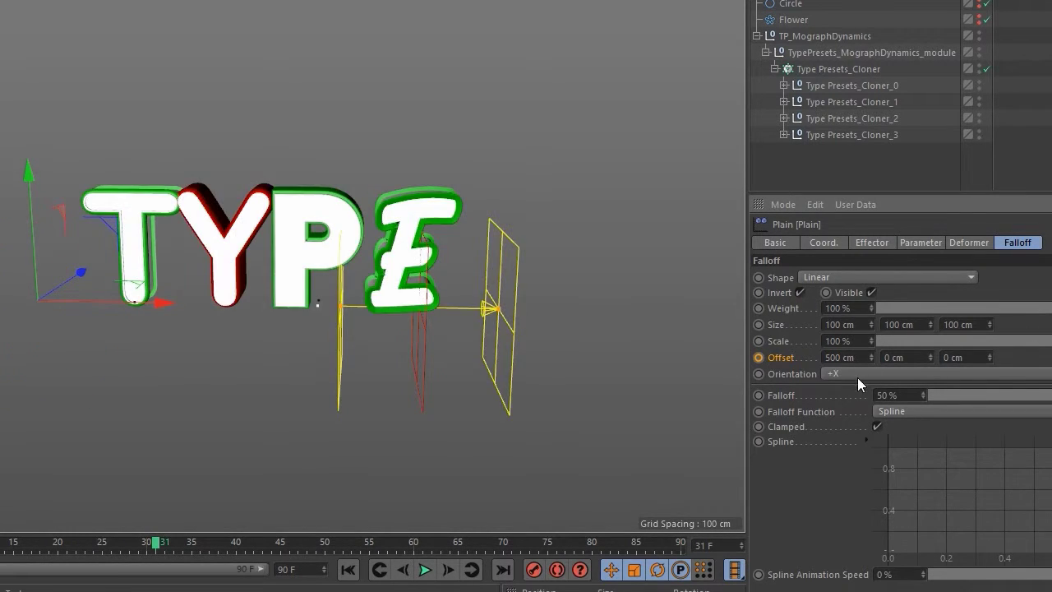
pyautogui.moveTo(874, 357); pyautogui.dragTo(813, 372)
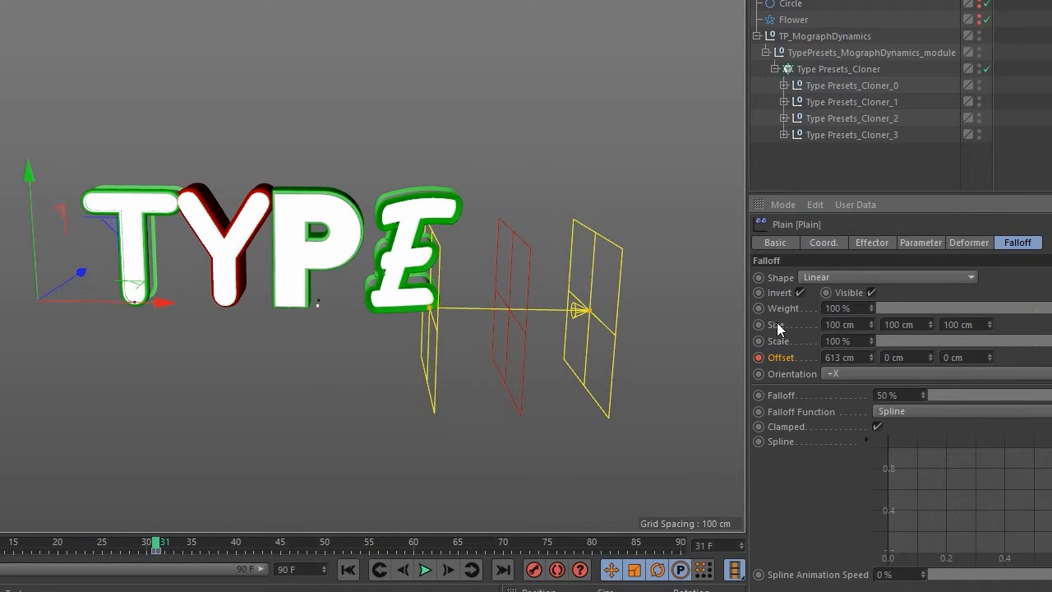
# - Add a Delay effector to Type Presets_Cloner, set its mode to Spring and its strength to 62%
pyautogui.click(819, 36)
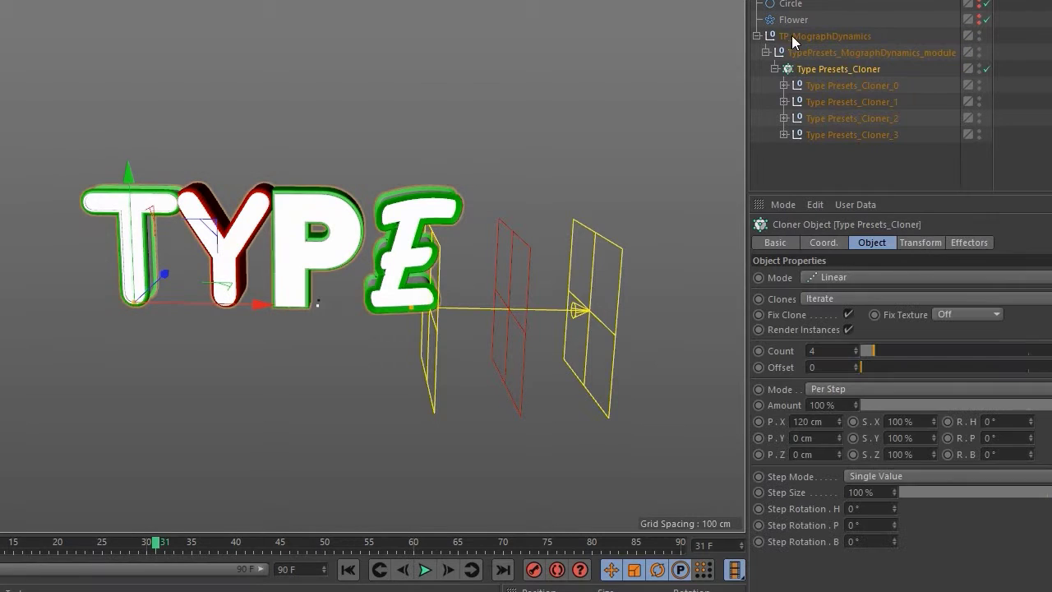
pyautogui.click(337, 0)
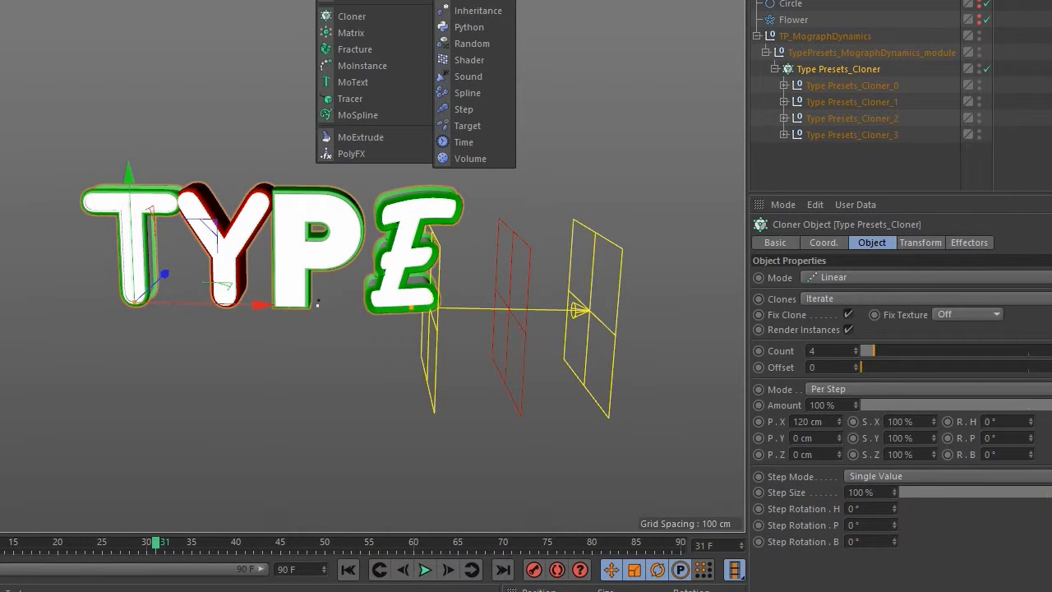
pyautogui.click(473, 1)
pyautogui.click(873, 243)
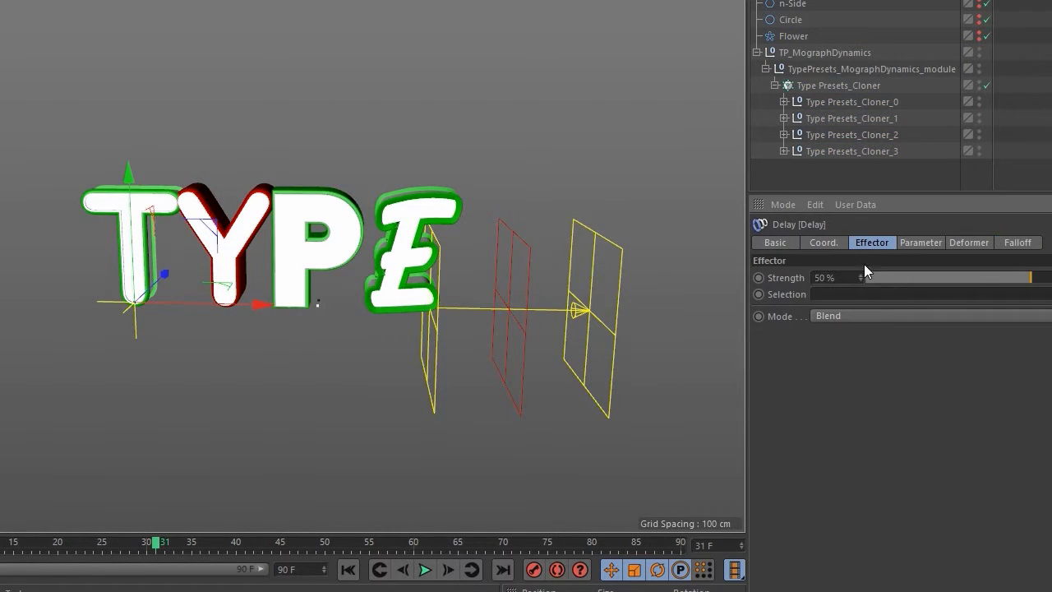
pyautogui.click(859, 316)
pyautogui.click(855, 367)
pyautogui.write('62')
pyautogui.press('Return')
# - Play the animation from the start to examine how the letters spring into place
pyautogui.click(349, 569)
pyautogui.click(425, 570)
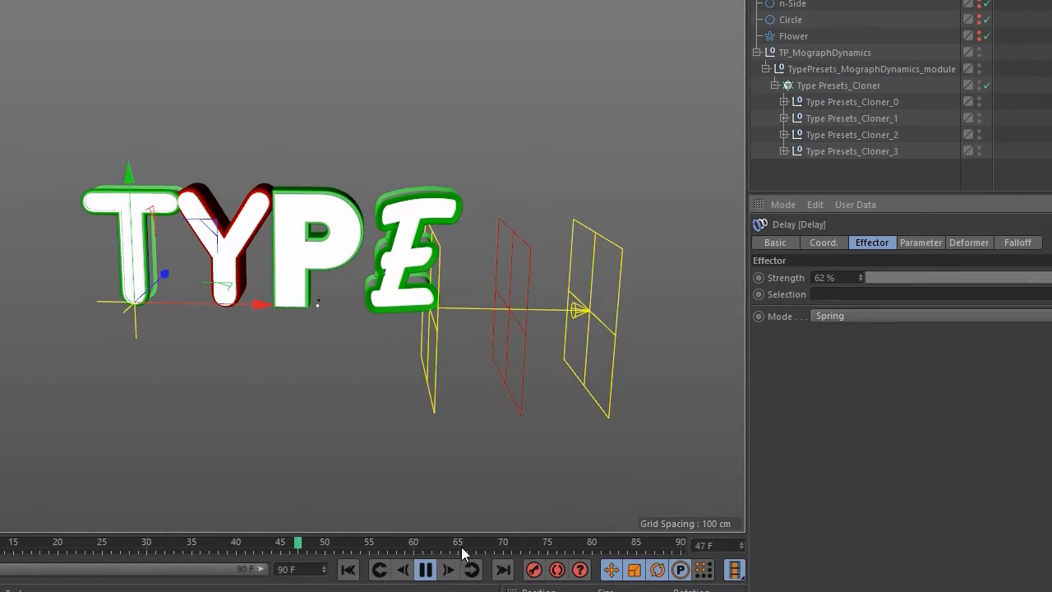
pyautogui.click(425, 570)
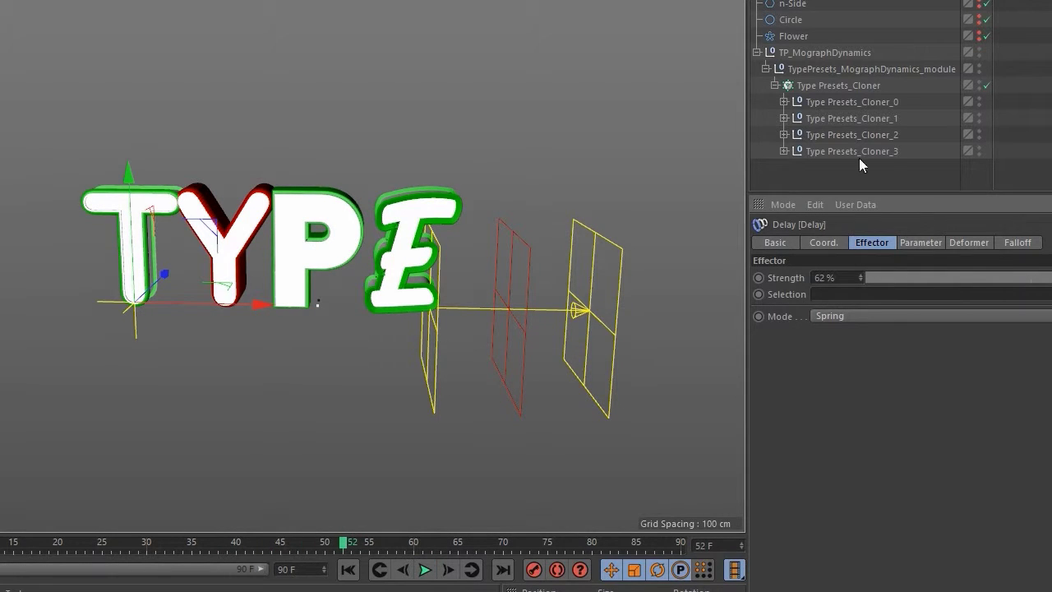
# - Delete the Delay and Plain effectors from the scene
pyautogui.click(873, 179)
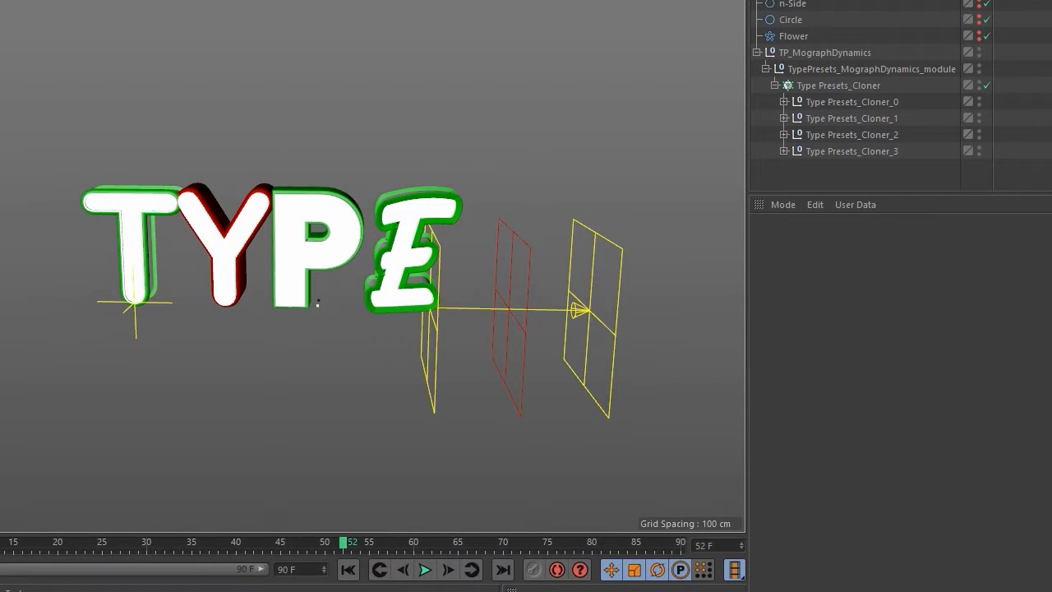
pyautogui.click(793, 1)
pyautogui.press('Delete')
pyautogui.click(792, 1)
pyautogui.press('Delete')
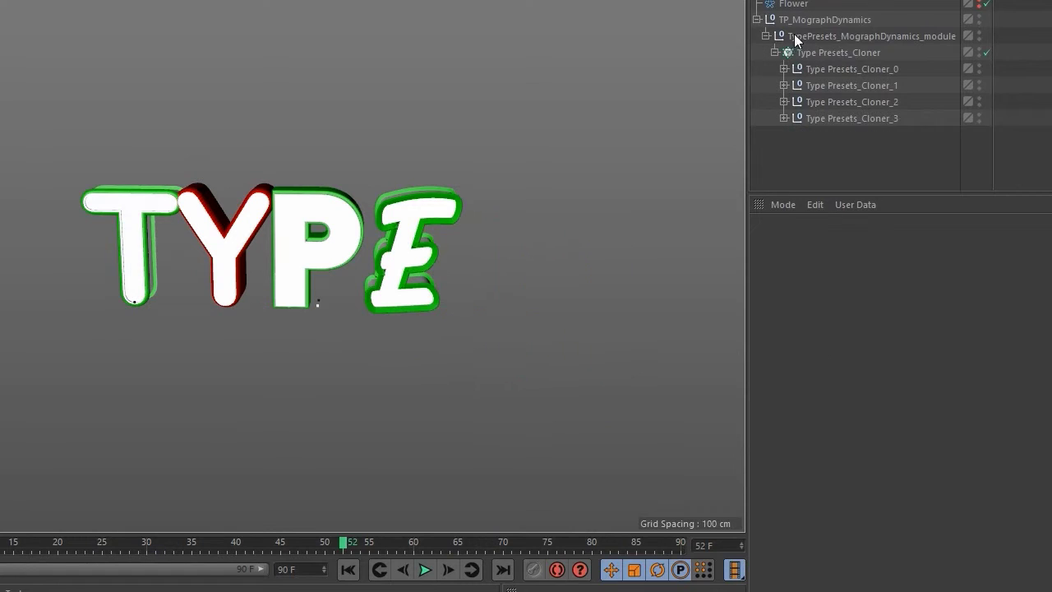
# - Apply the Reset preset to all four cloner letters together and set their font to Arial Rounded MT Bold
pyautogui.click(850, 68)
pyautogui.keyDown('shift'); pyautogui.click(855, 117); pyautogui.keyUp('shift')
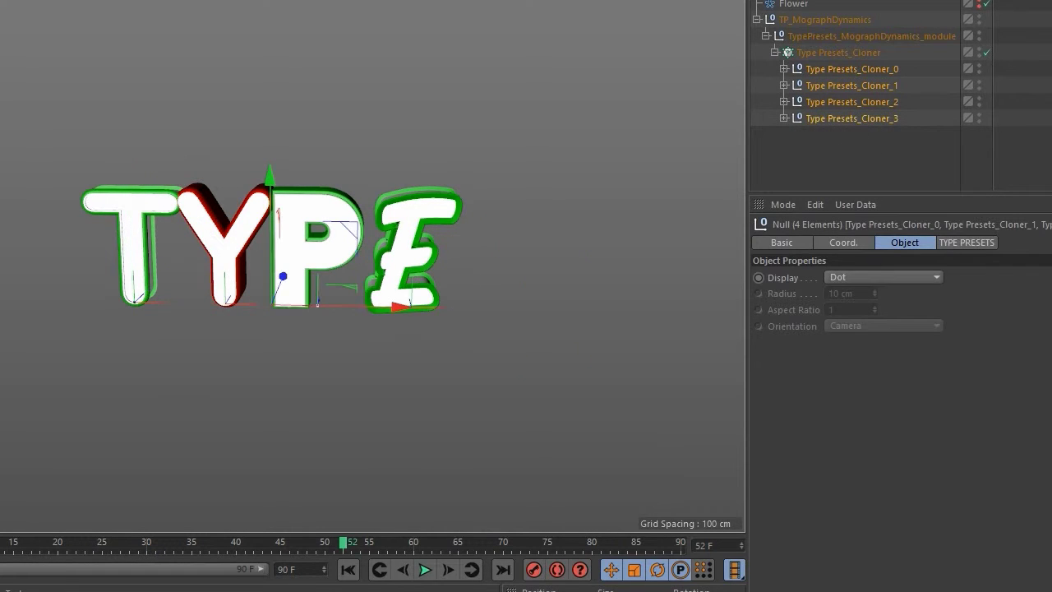
pyautogui.hotkey('shift', 'F4')
pyautogui.hotkey('shift', 'F5')
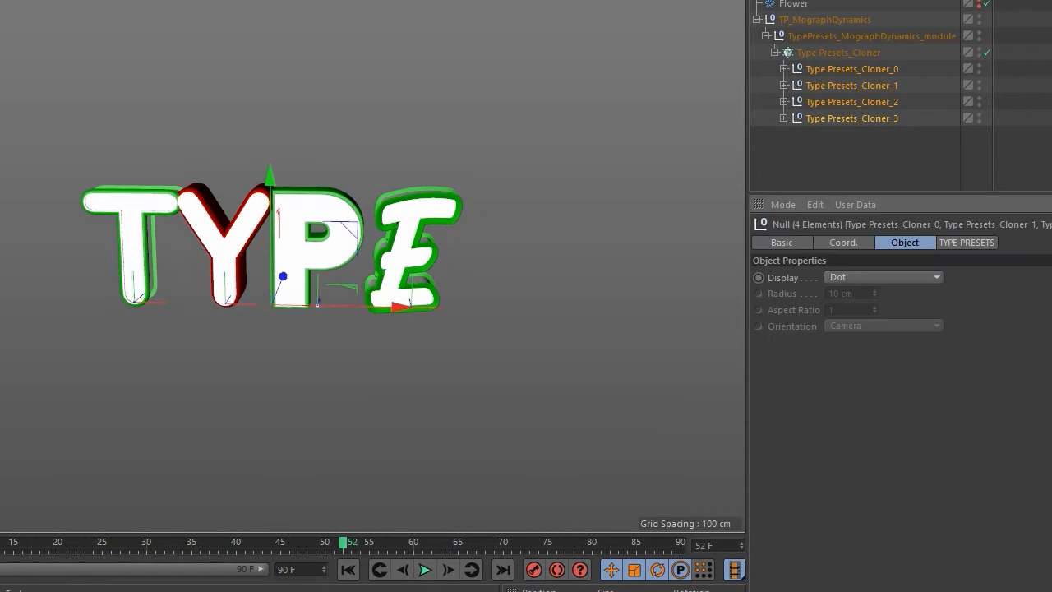
pyautogui.hotkey('shift', 'F4')
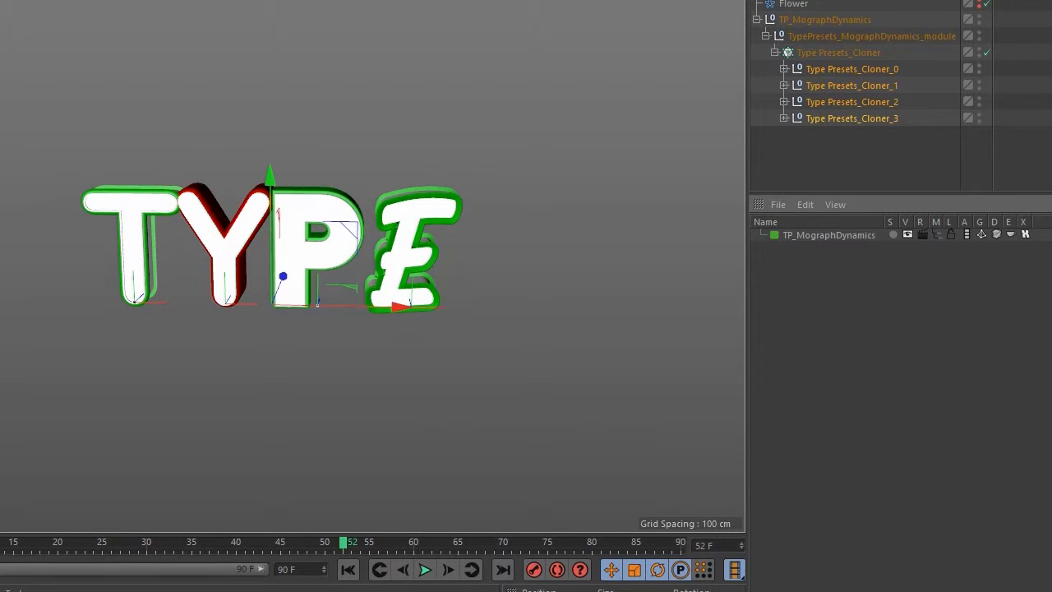
pyautogui.hotkey('shift', 'F5')
pyautogui.click(978, 242)
pyautogui.click(864, 306)
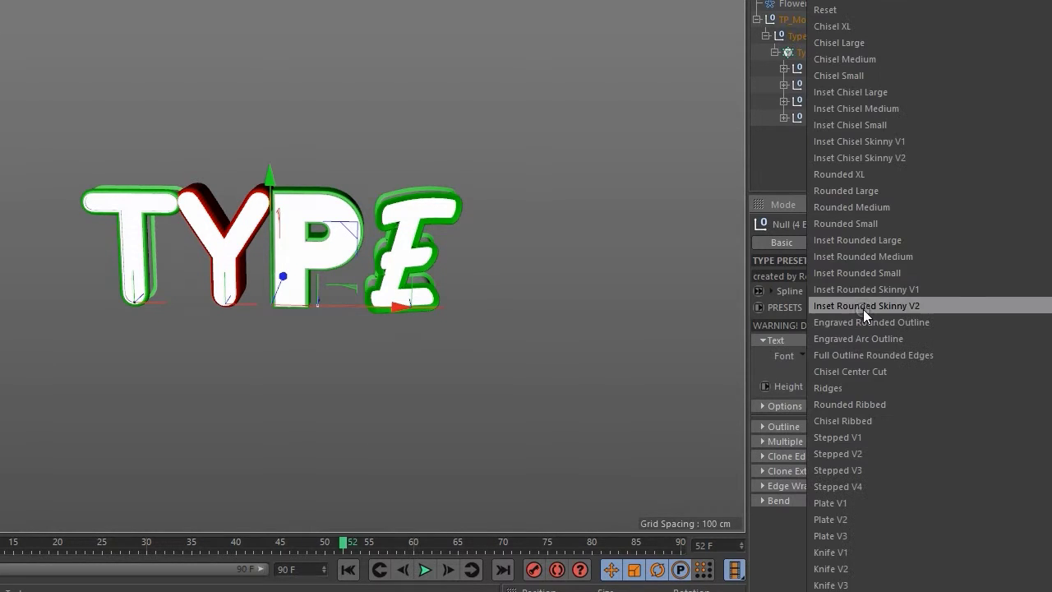
pyautogui.click(875, 7)
pyautogui.click(864, 354)
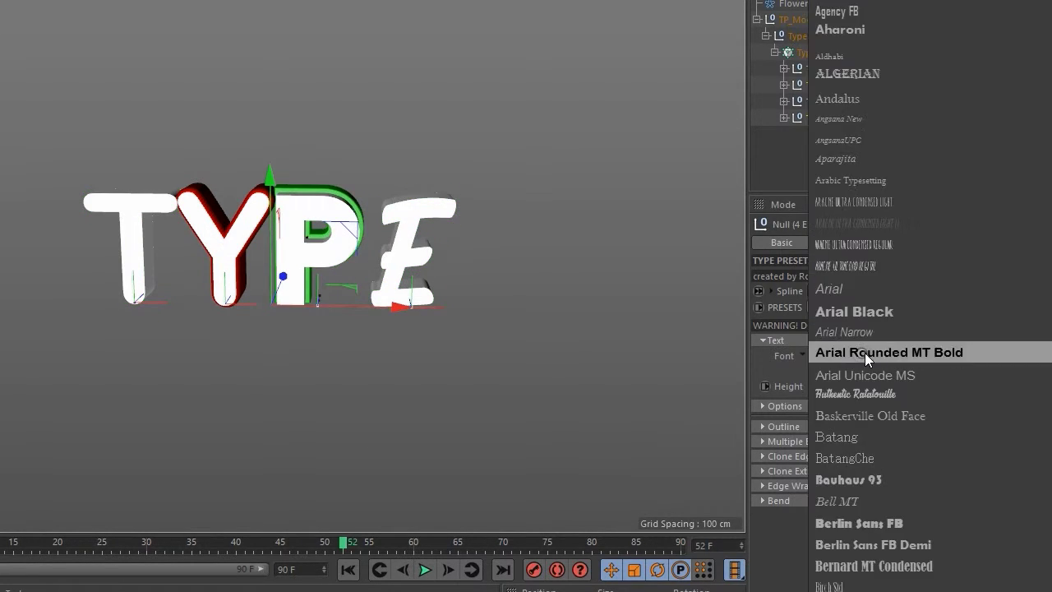
pyautogui.click(901, 359)
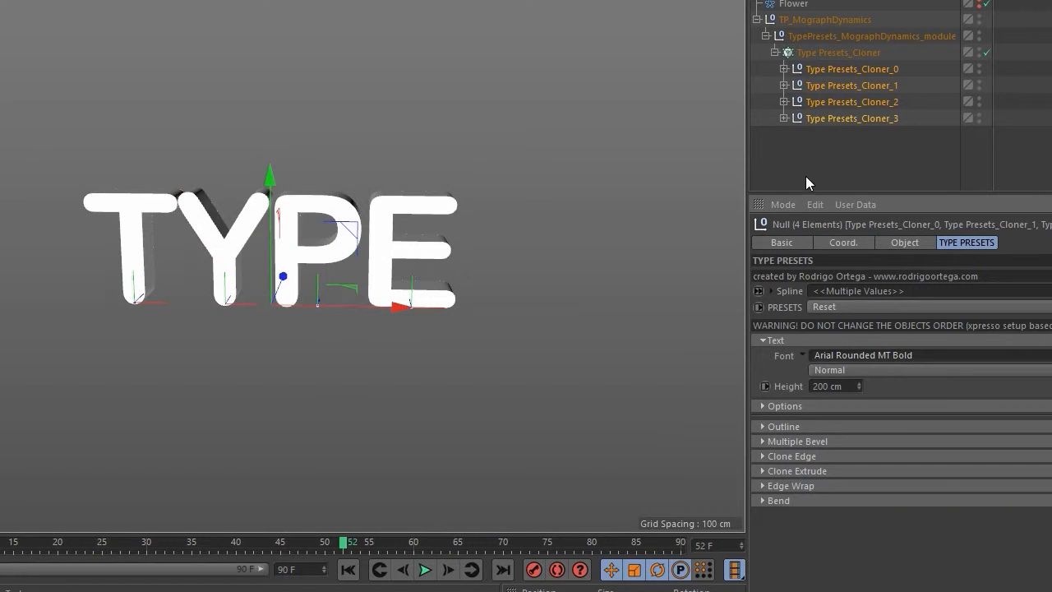
pyautogui.click(830, 156)
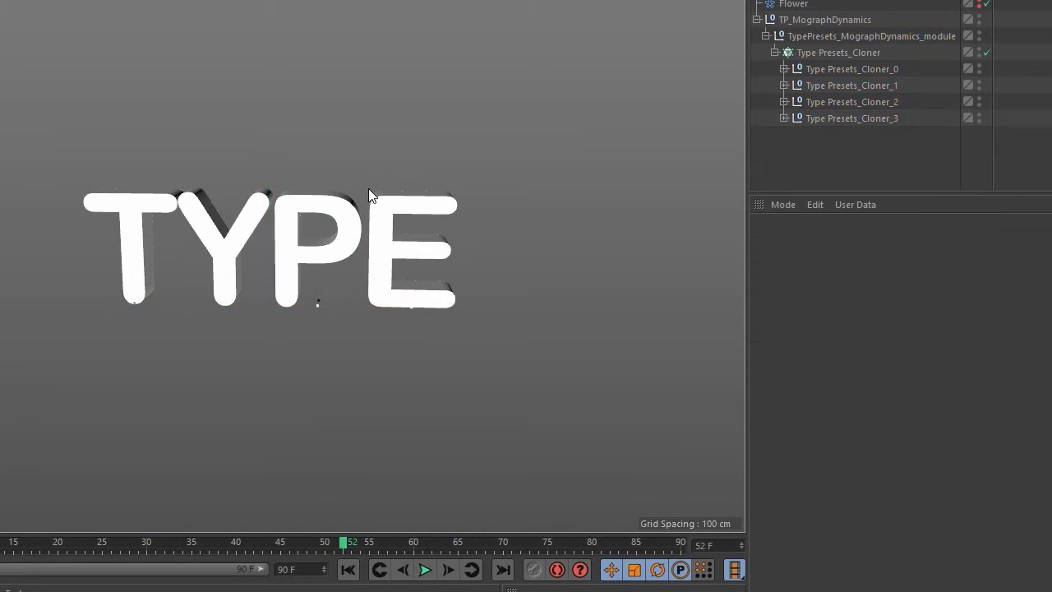
# - Apply the Engraved Arc Outline preset to Type Presets_Cloner_0 through Type Presets_Cloner_3 together
pyautogui.keyDown('alt'); pyautogui.moveTo(368, 190); pyautogui.dragTo(355, 215); pyautogui.keyUp('alt')
pyautogui.keyDown('alt'); pyautogui.moveTo(374, 222); pyautogui.dragTo(399, 183); pyautogui.keyUp('alt')
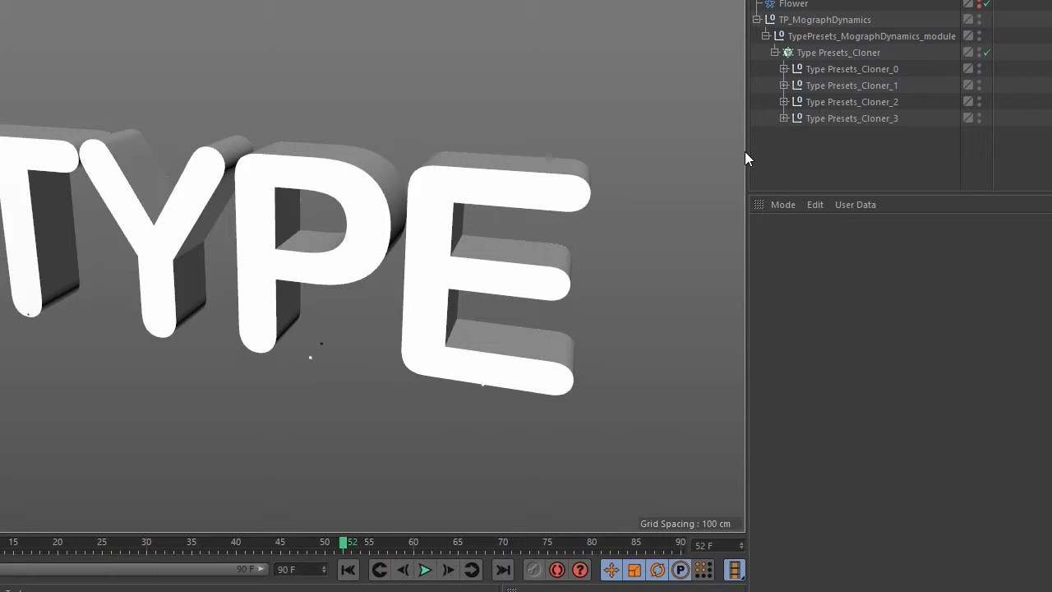
pyautogui.click(863, 74)
pyautogui.keyDown('shift'); pyautogui.click(874, 116); pyautogui.keyUp('shift')
pyautogui.click(877, 355)
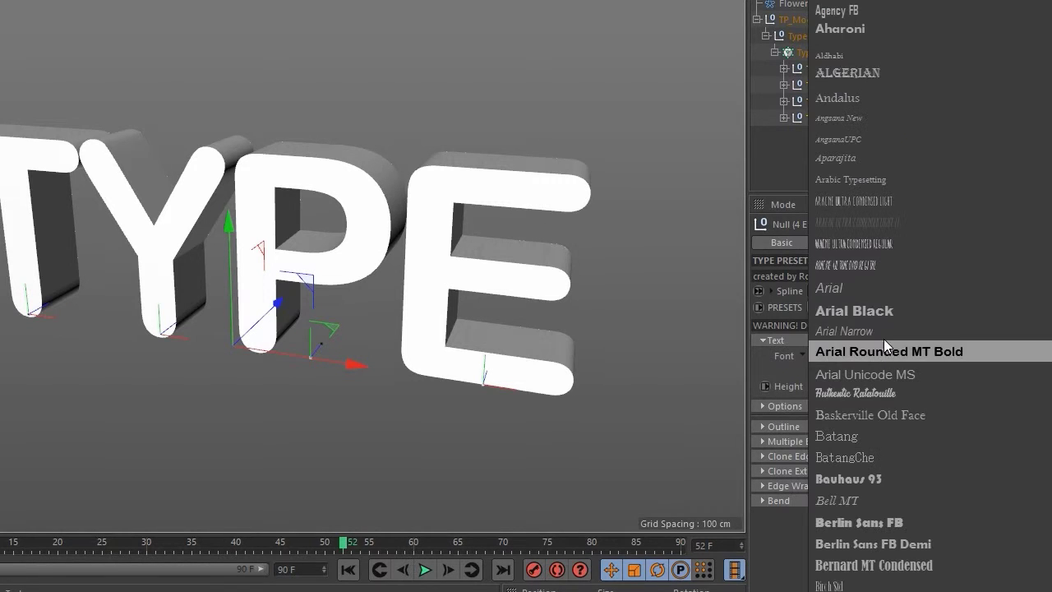
pyautogui.click(787, 338)
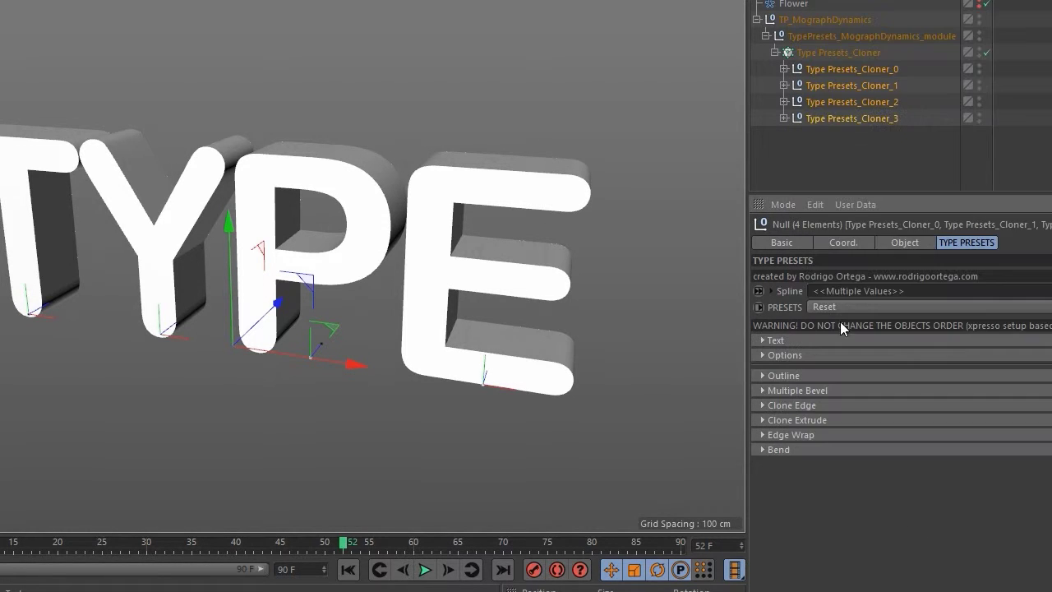
pyautogui.click(854, 308)
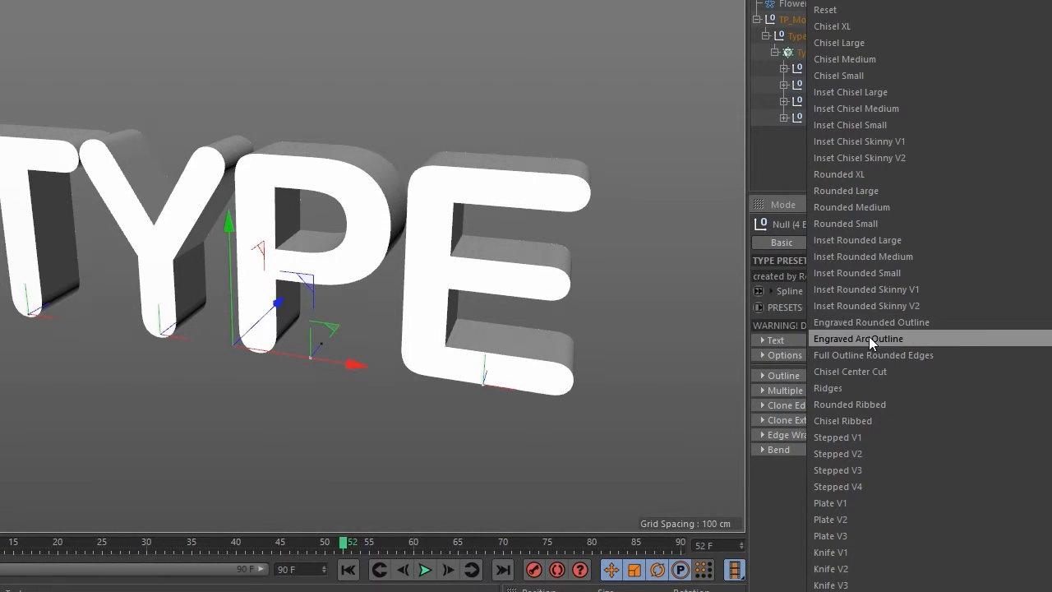
pyautogui.click(869, 336)
pyautogui.click(660, 149)
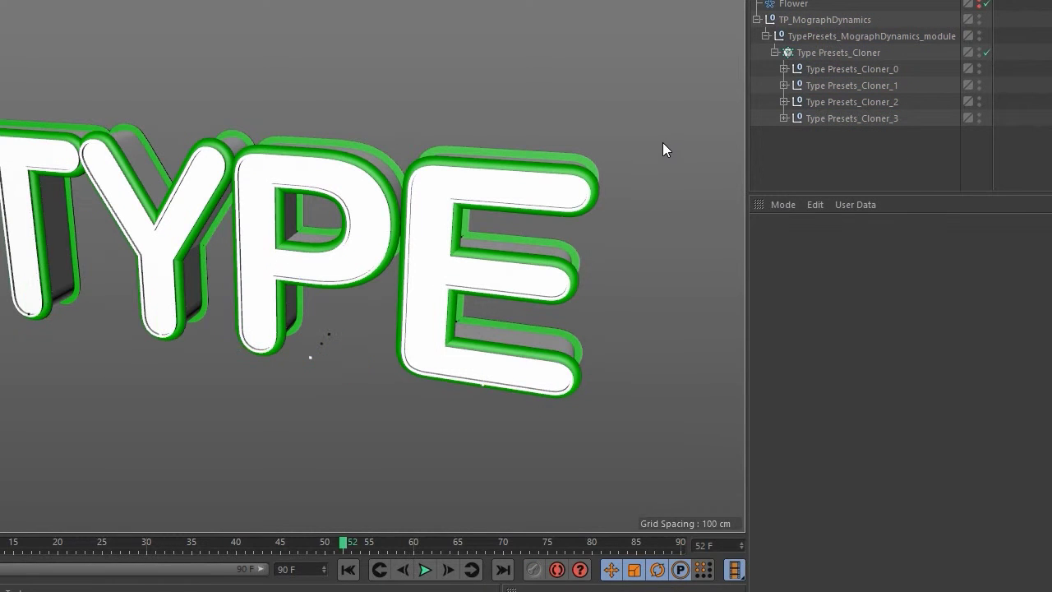
pyautogui.scroll(-3, 449, 187)
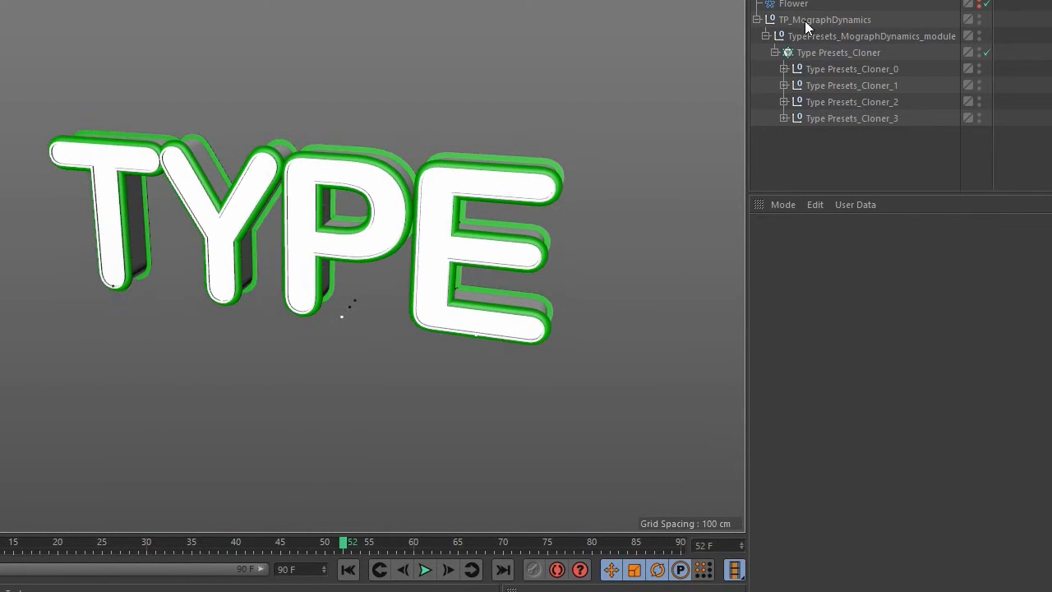
# - Widen the letter spacing by setting the P.X step of Type Presets_Cloner to 138 cm
pyautogui.click(825, 54)
pyautogui.moveTo(839, 421); pyautogui.dragTo(831, 395)
pyautogui.keyDown('alt'); pyautogui.moveTo(299, 214); pyautogui.dragTo(365, 238); pyautogui.keyUp('alt')
pyautogui.moveTo(839, 422); pyautogui.dragTo(838, 409)
pyautogui.keyDown('alt'); pyautogui.moveTo(380, 188); pyautogui.dragTo(421, 209); pyautogui.keyUp('alt')
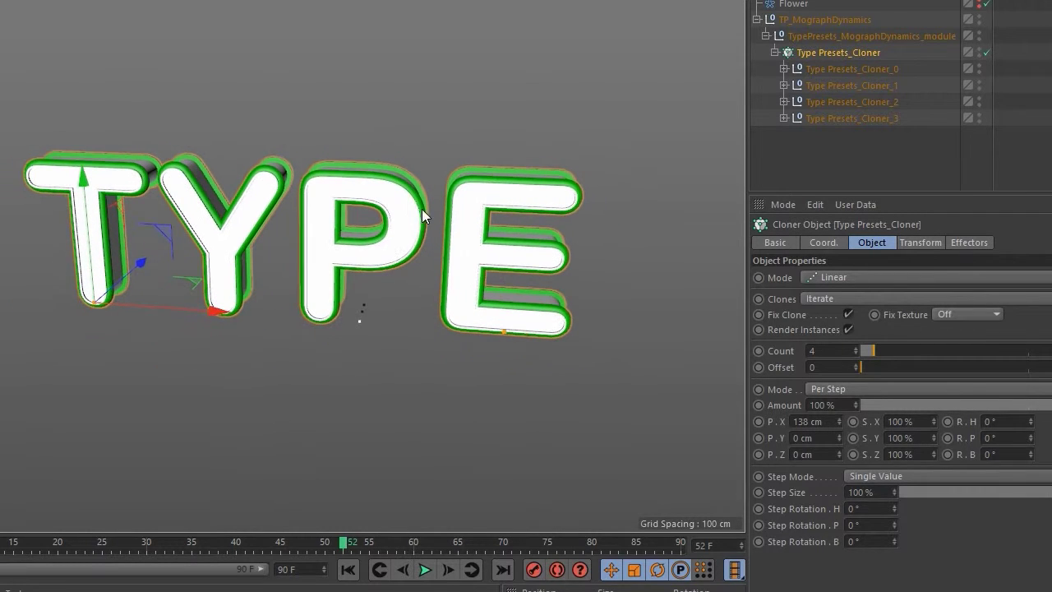
pyautogui.click(864, 155)
pyautogui.click(877, 54)
pyautogui.click(839, 125)
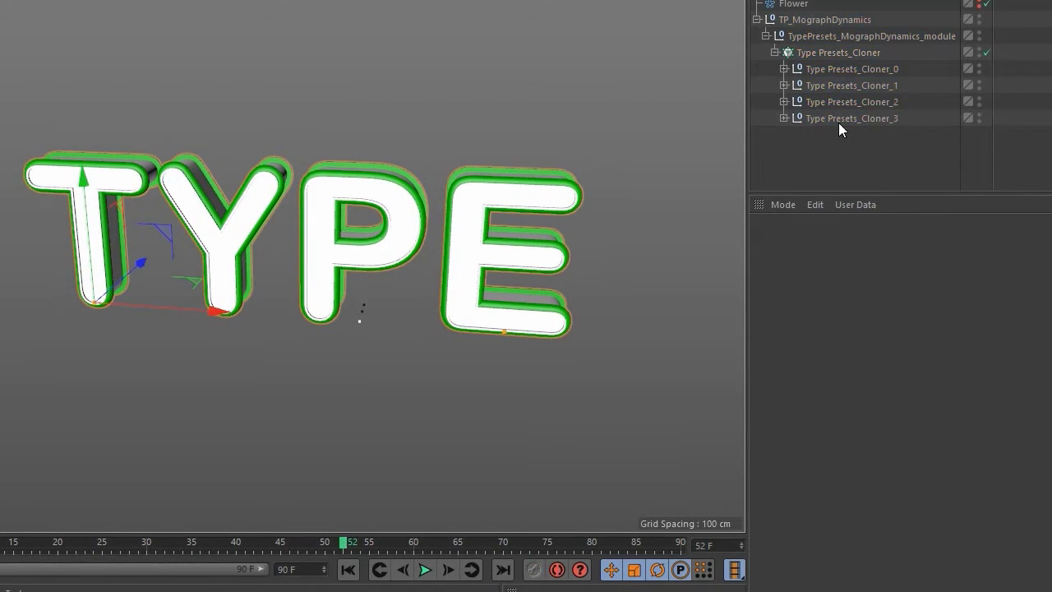
# - Add a Plane, position it beneath the TYPE letters and scale it up into a large floor
pyautogui.click(335, 0)
pyautogui.click(444, 0)
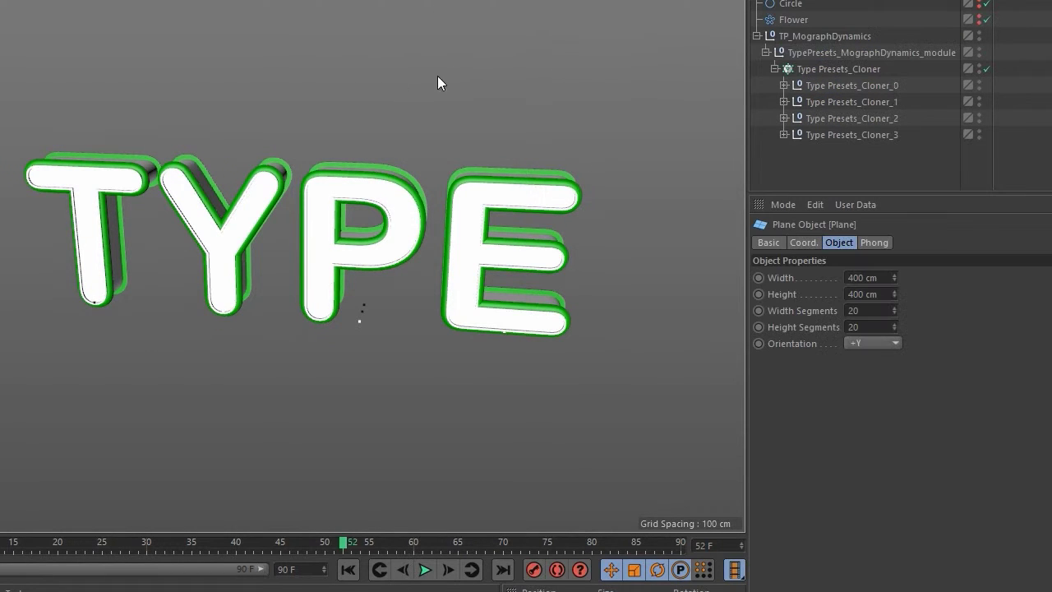
pyautogui.moveTo(223, 303); pyautogui.dragTo(431, 323)
pyautogui.moveTo(307, 201); pyautogui.dragTo(314, 227)
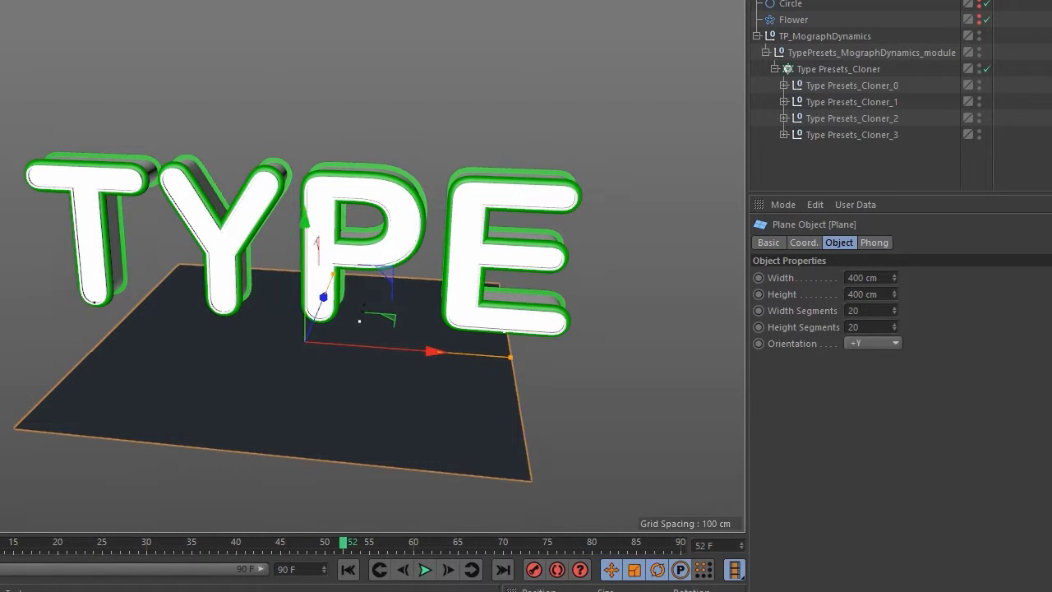
pyautogui.press('t')
pyautogui.moveTo(214, 20); pyautogui.dragTo(329, 21)
pyautogui.moveTo(732, 33); pyautogui.dragTo(647, 34)
# - Add a Collider Body simulation tag to the floor plane
pyautogui.rightClick(794, 2)
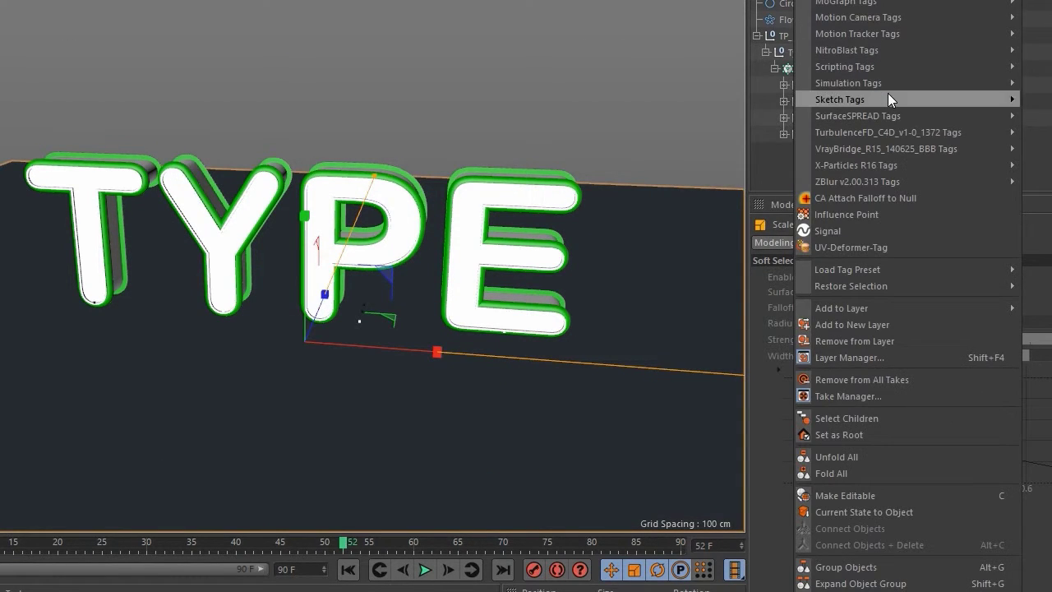
pyautogui.moveTo(913, 83)
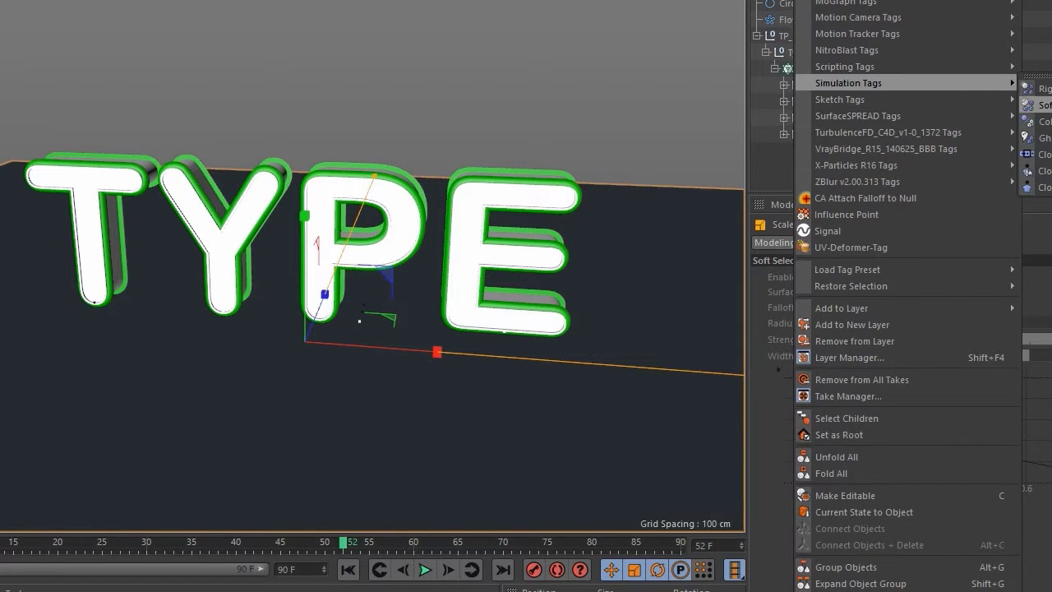
pyautogui.click(1042, 122)
# - Lower the floor plane in the front view and add a cube positioned just below the letter P
pyautogui.press('e')
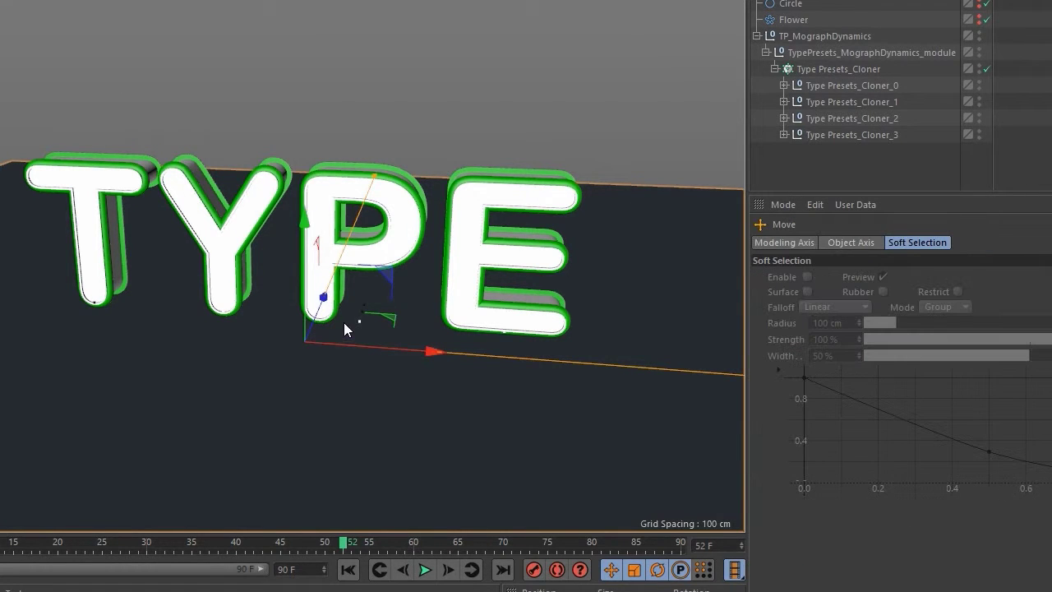
pyautogui.middleClick(347, 324)
pyautogui.moveTo(607, 343); pyautogui.dragTo(607, 367)
pyautogui.moveTo(334, 0); pyautogui.dragTo(428, 0)
pyautogui.moveTo(526, 337); pyautogui.dragTo(527, 382)
pyautogui.moveTo(47, 179); pyautogui.dragTo(181, 198)
pyautogui.moveTo(623, 376); pyautogui.dragTo(626, 383)
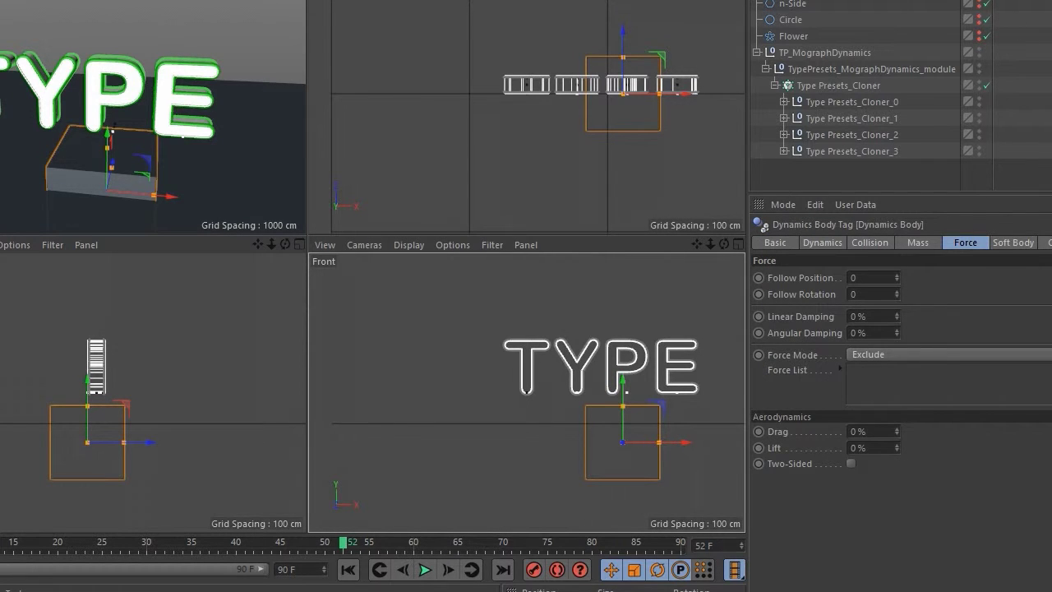
pyautogui.click(946, 18)
# - Add a Rigid Body simulation tag to Type Presets_Cloner and open the tag's settings
pyautogui.click(855, 86)
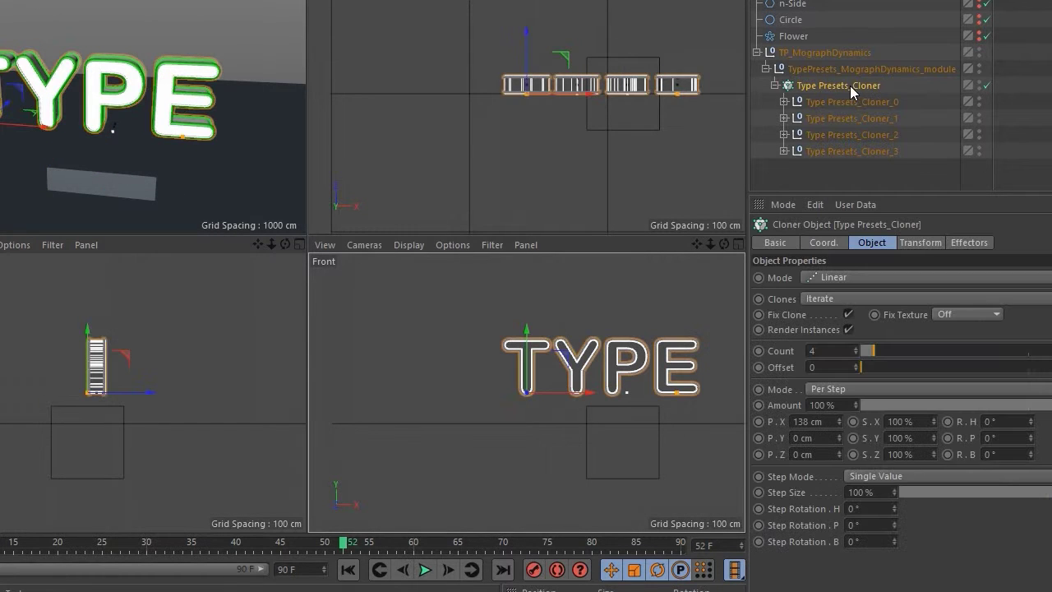
pyautogui.rightClick(837, 86)
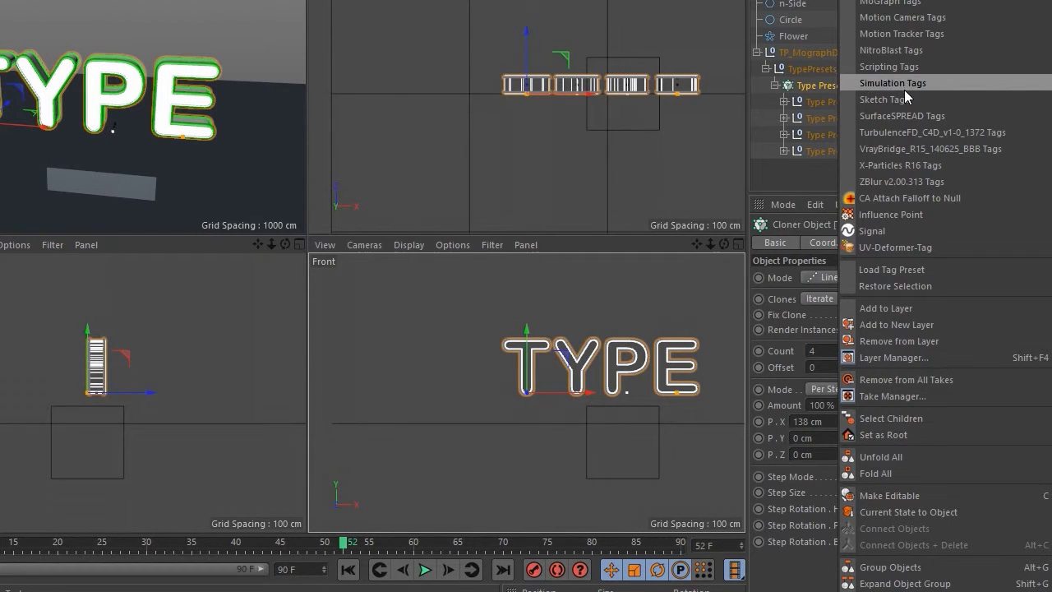
pyautogui.click(1051, 84)
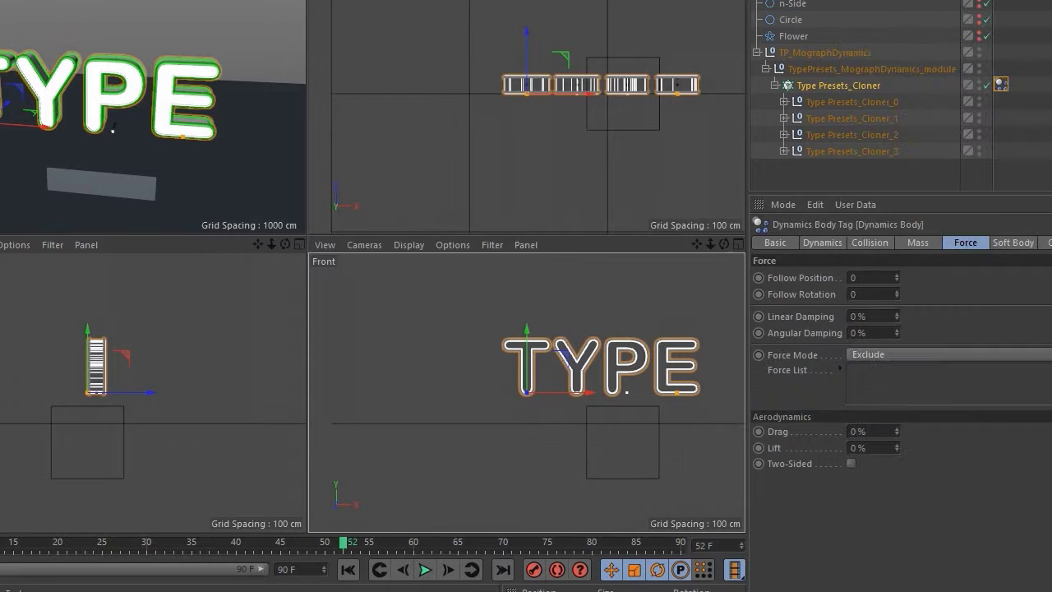
pyautogui.click(850, 85)
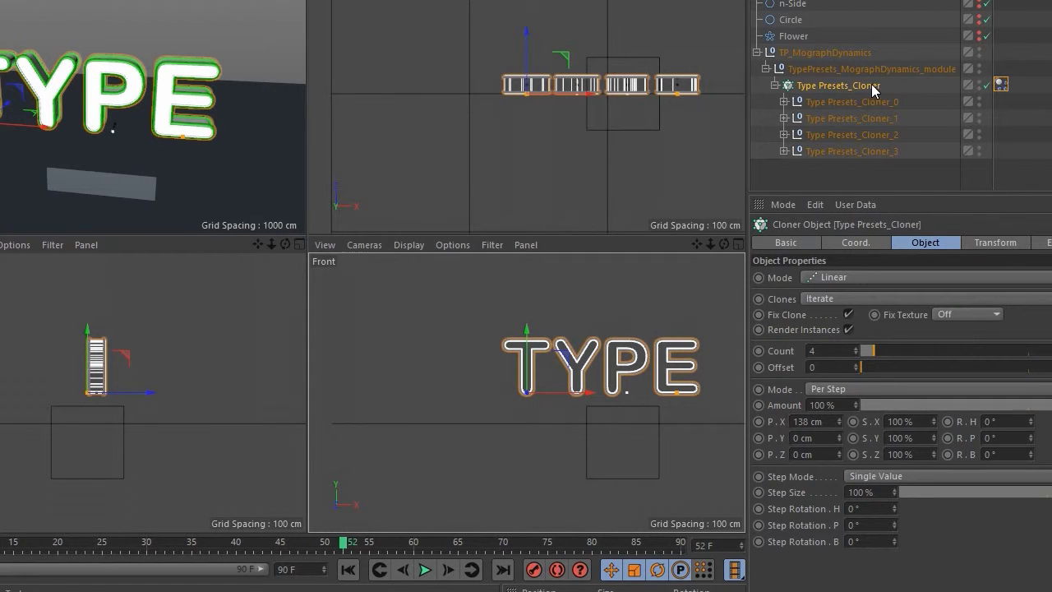
pyautogui.click(1000, 85)
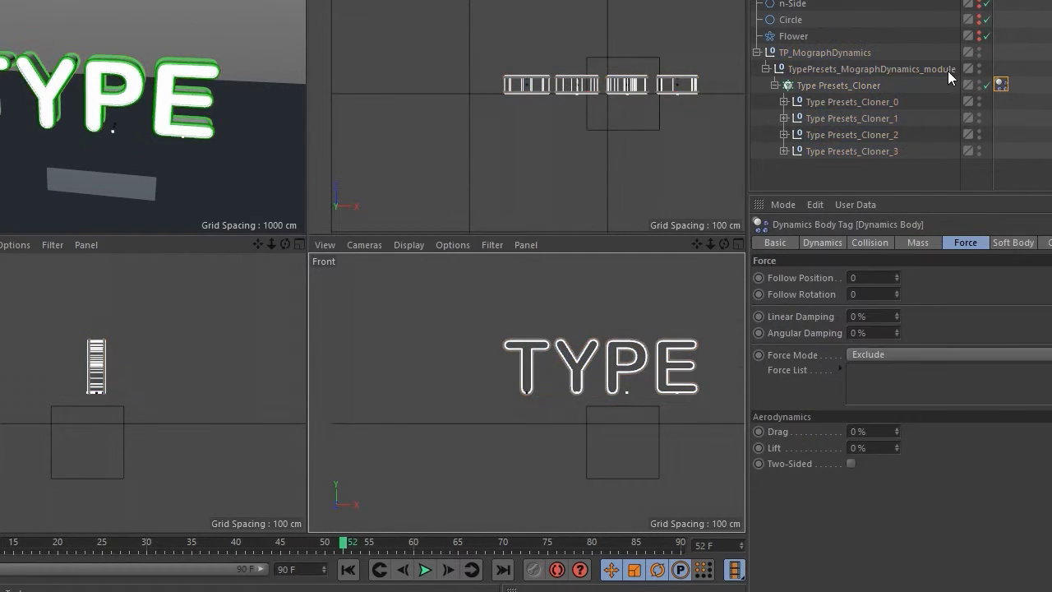
# - Play the simulation from the start in the full perspective view to check whether the letters fall
pyautogui.press('F1')
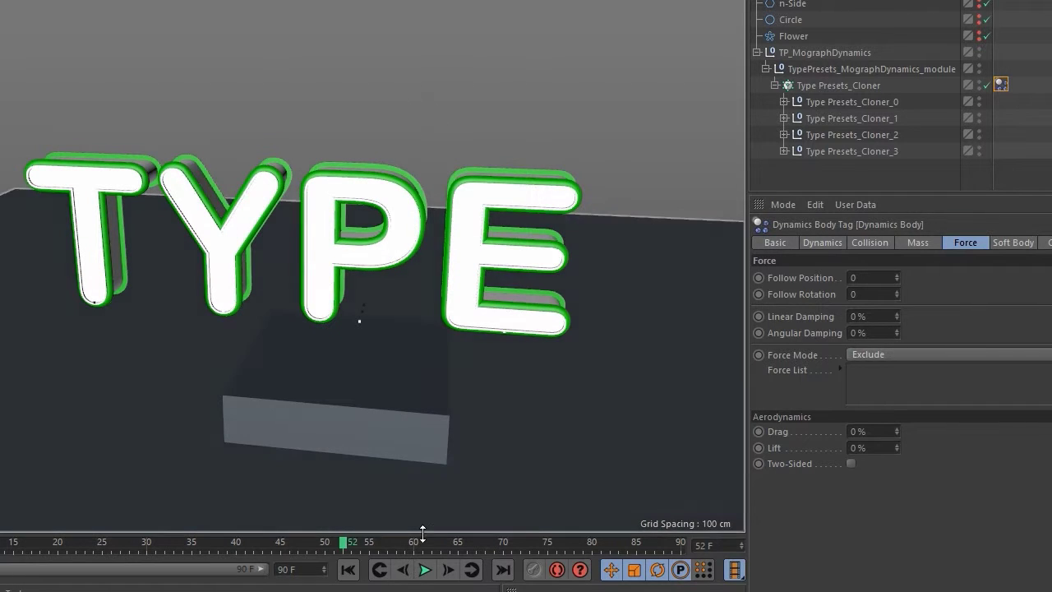
pyautogui.click(425, 570)
pyautogui.click(425, 569)
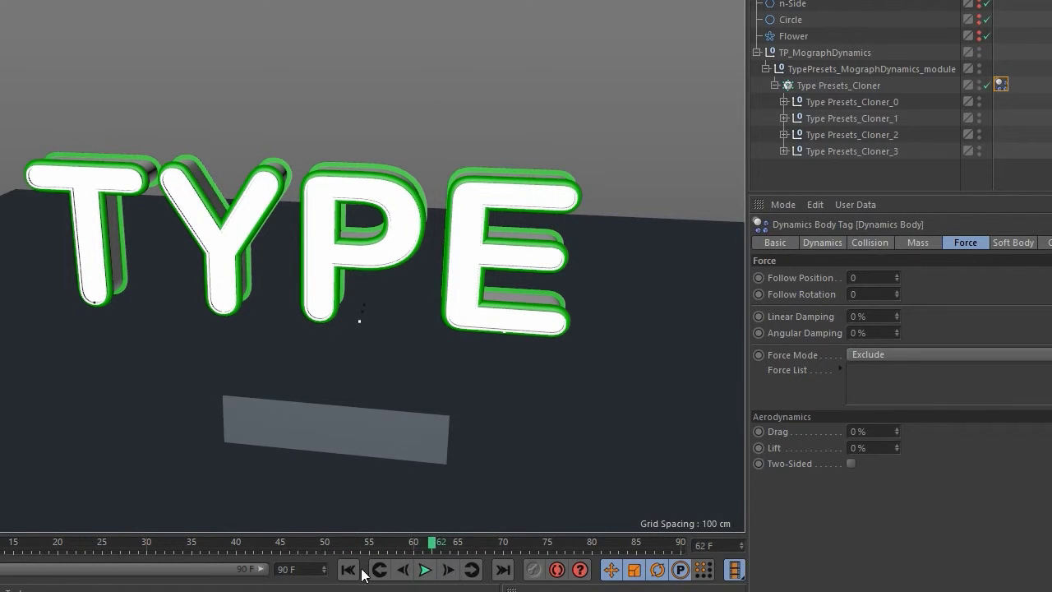
pyautogui.click(348, 569)
pyautogui.click(425, 569)
pyautogui.click(426, 569)
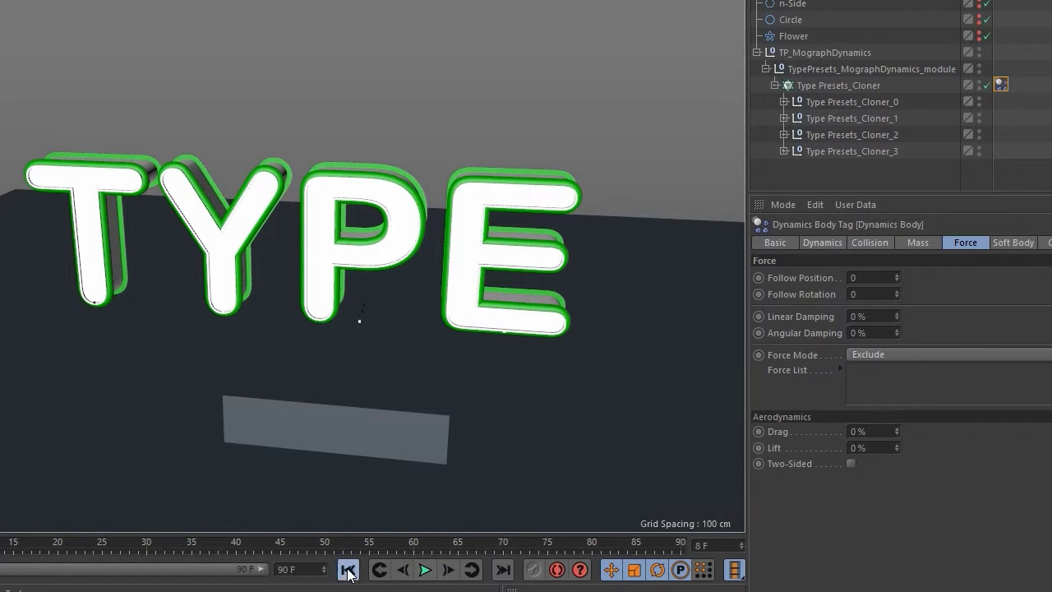
# - Try setting Inherit Tag to Apply Tag to Children in the collision settings of the cloner's Dynamics Body tag
pyautogui.click(987, 85)
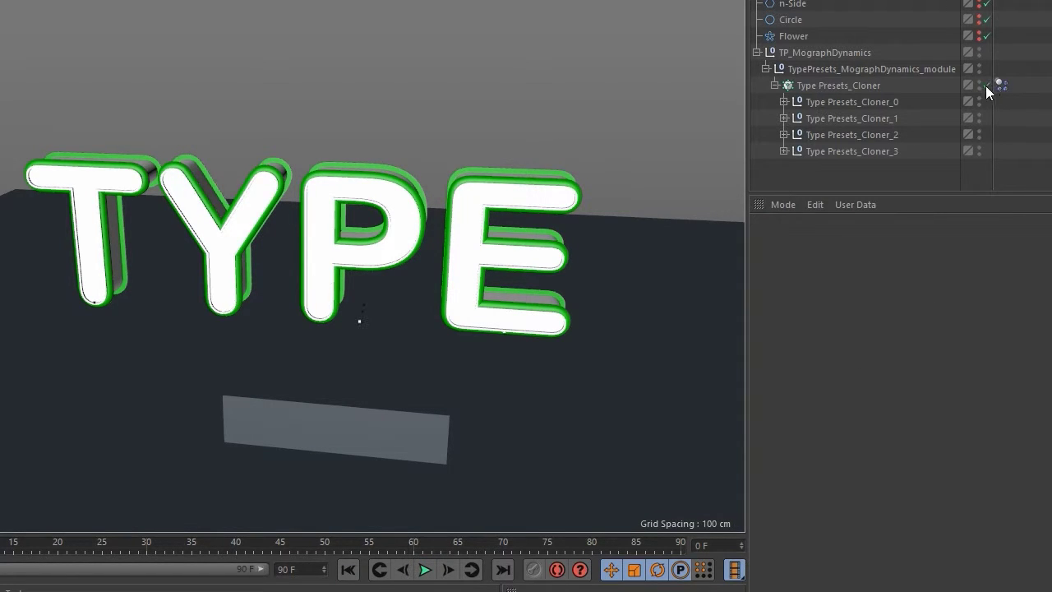
pyautogui.click(986, 86)
pyautogui.click(1001, 85)
pyautogui.click(873, 243)
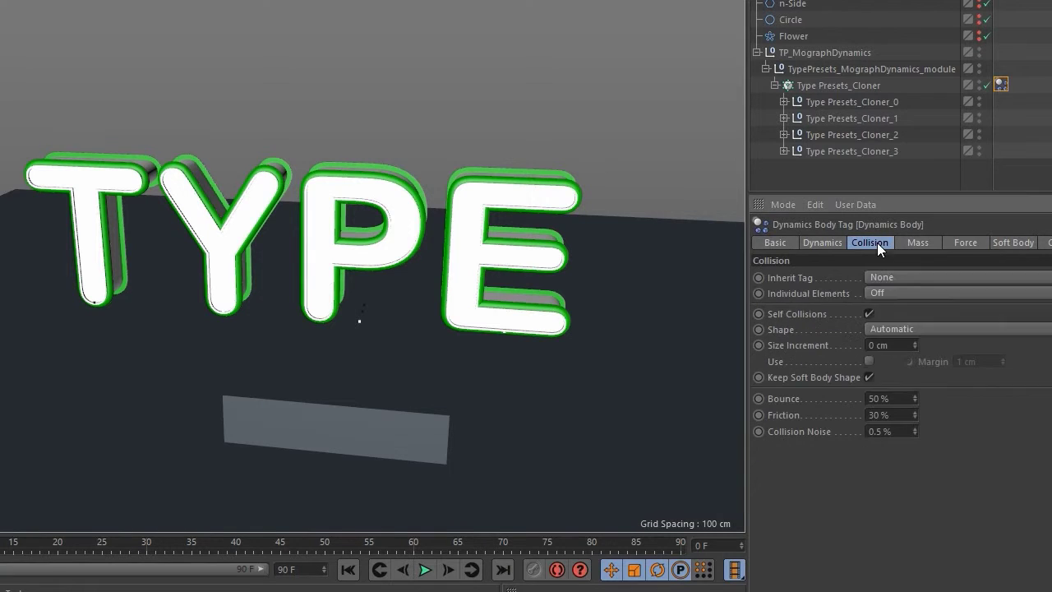
pyautogui.click(886, 277)
pyautogui.click(913, 309)
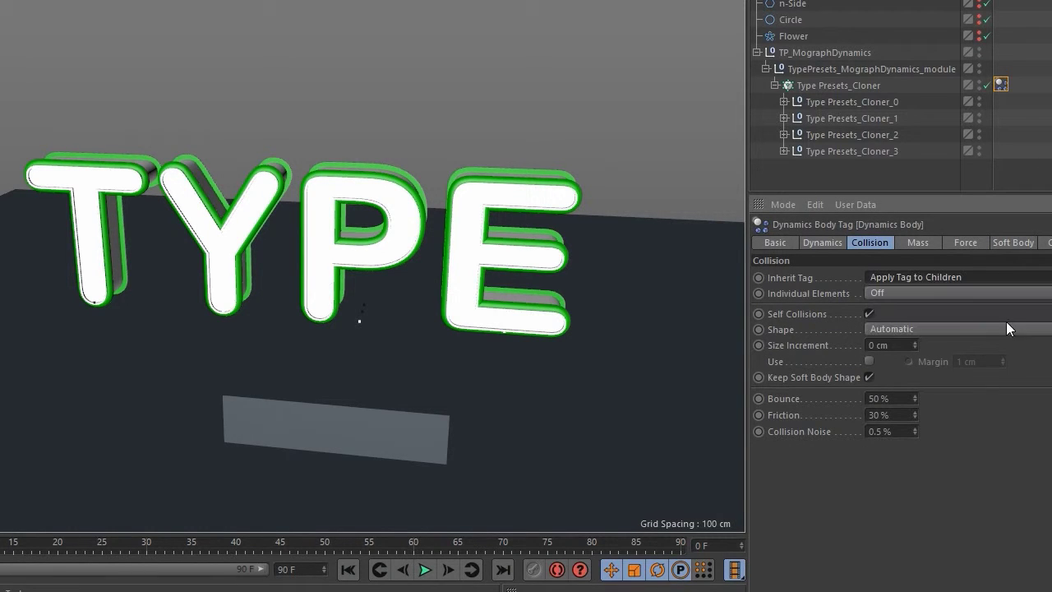
# - Test the simulation from the start and set the Dynamics Body tag's Inherit Tag back to None
pyautogui.click(426, 570)
pyautogui.click(426, 570)
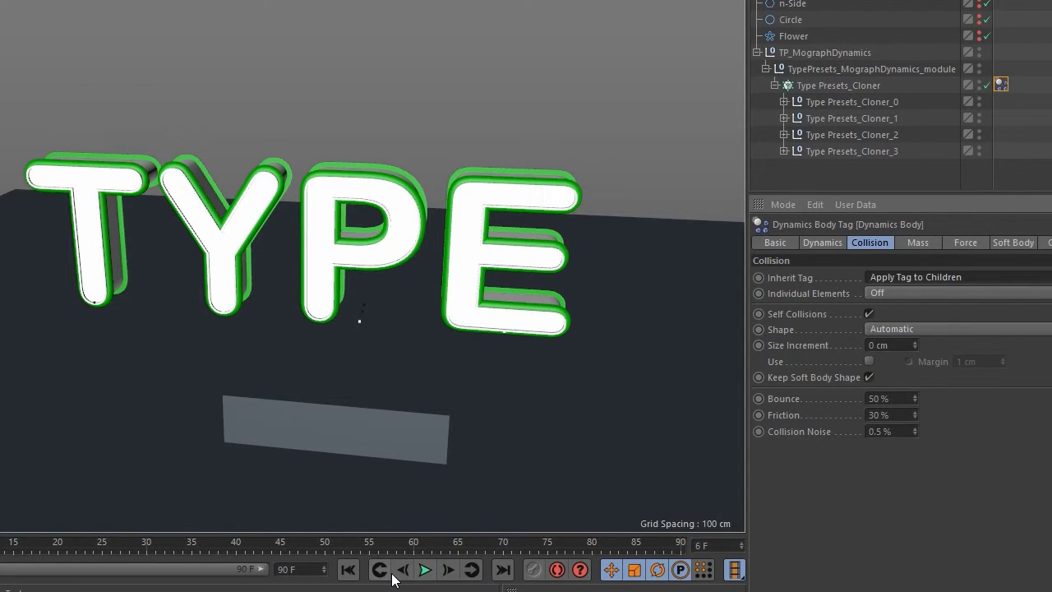
pyautogui.click(348, 570)
pyautogui.click(911, 275)
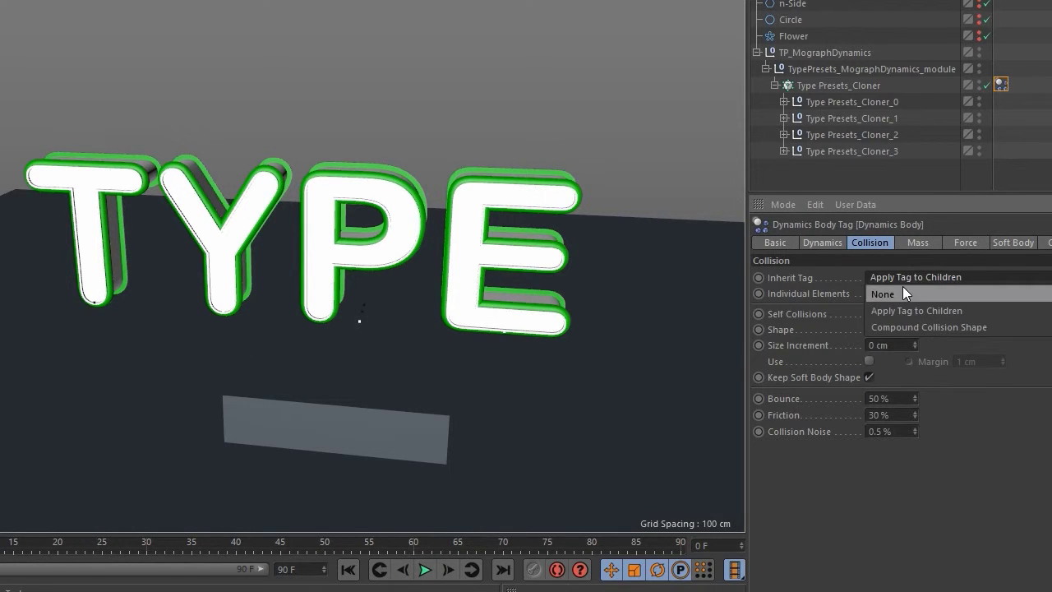
pyautogui.click(933, 293)
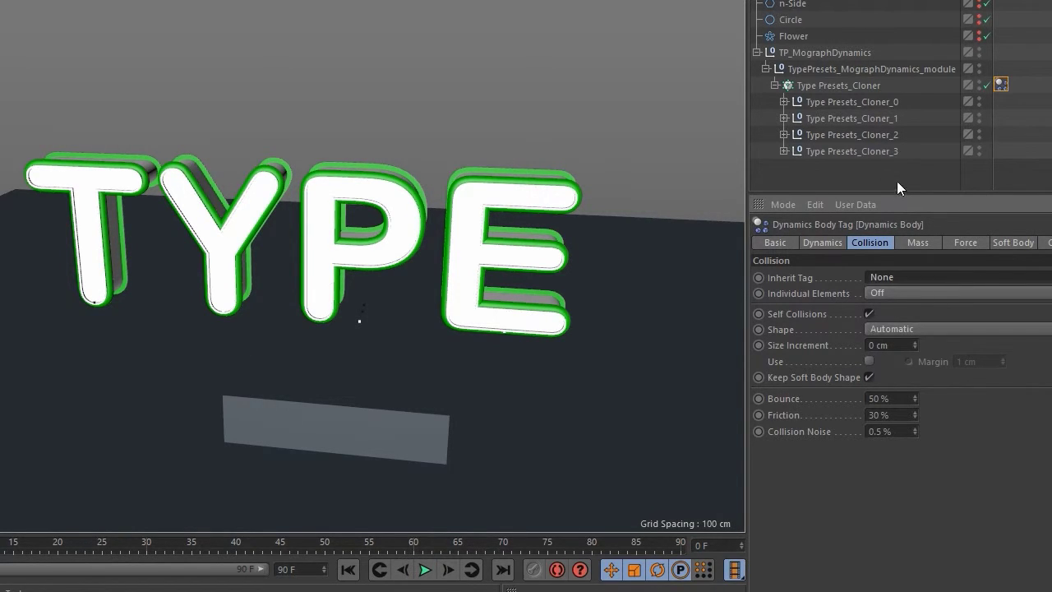
# - Set the project's dynamics gravity to 1000 cm and play the simulation from the start
pyautogui.hotkey('ctrl', 'd')
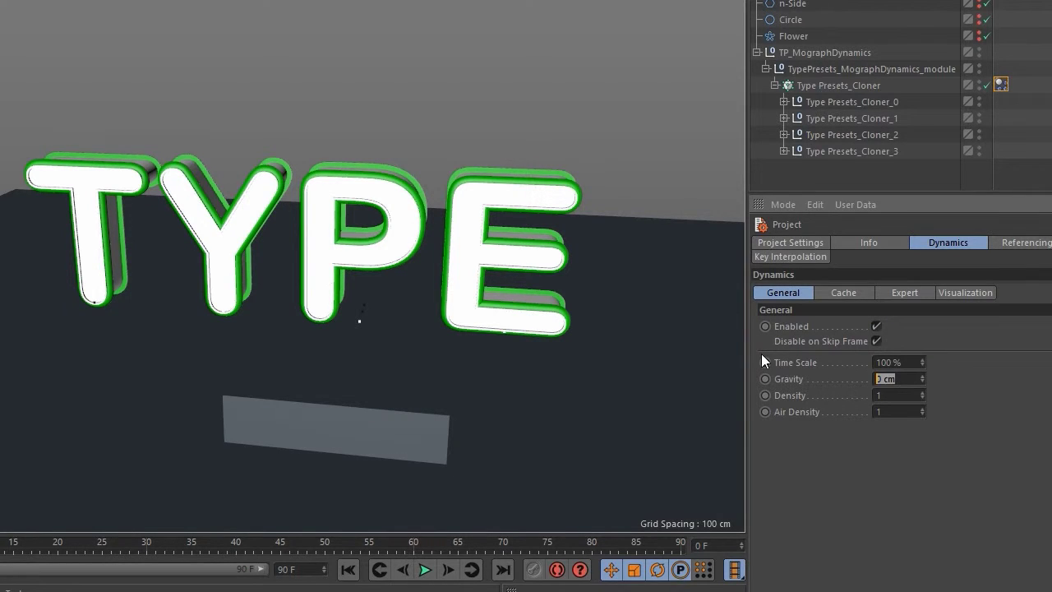
pyautogui.write('1000')
pyautogui.write('-')
pyautogui.click(425, 570)
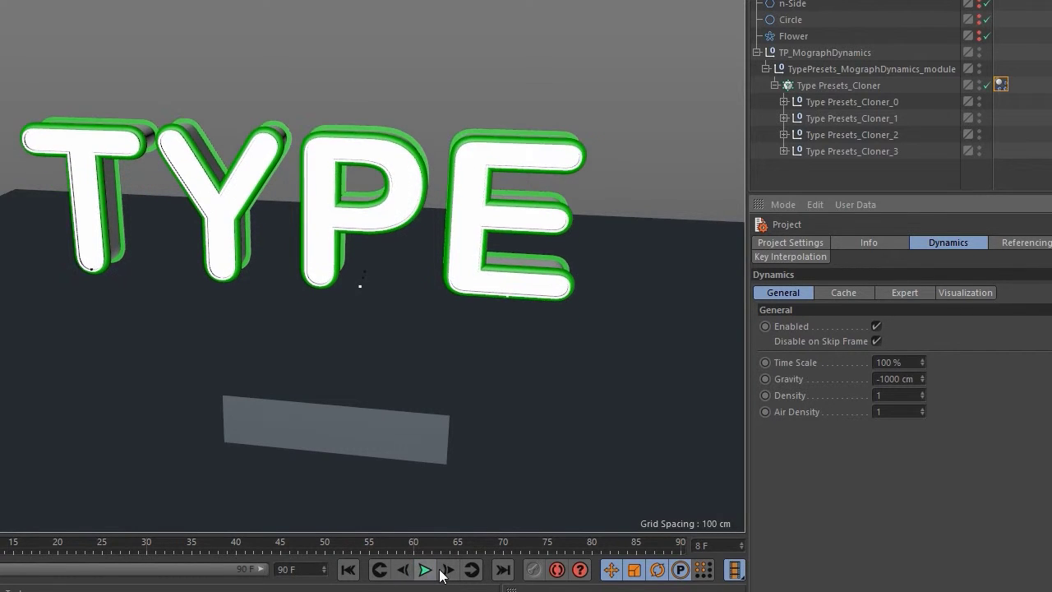
pyautogui.press('Delete')
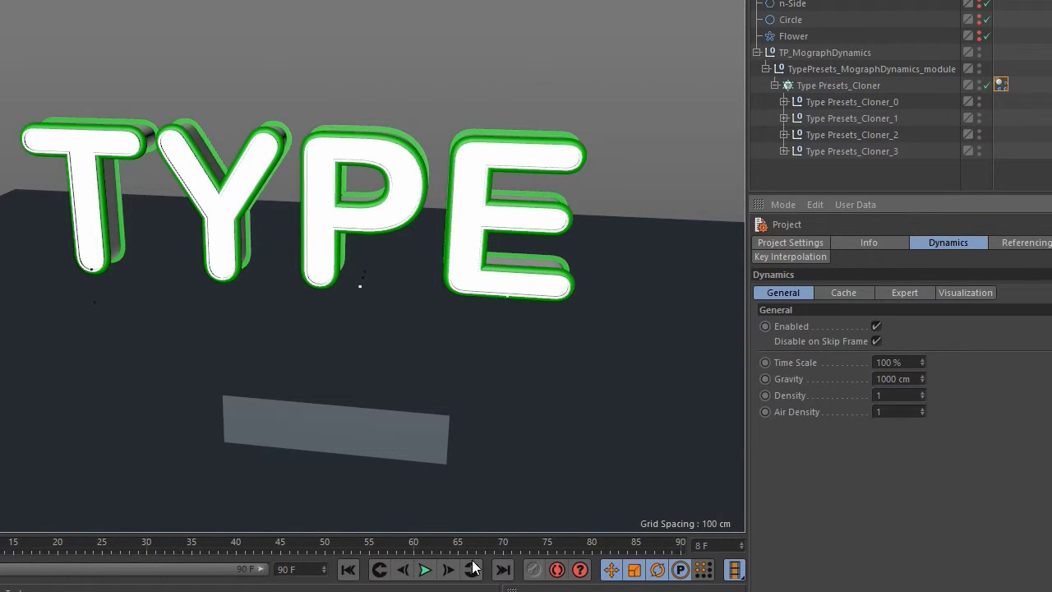
pyautogui.click(349, 570)
pyautogui.click(425, 570)
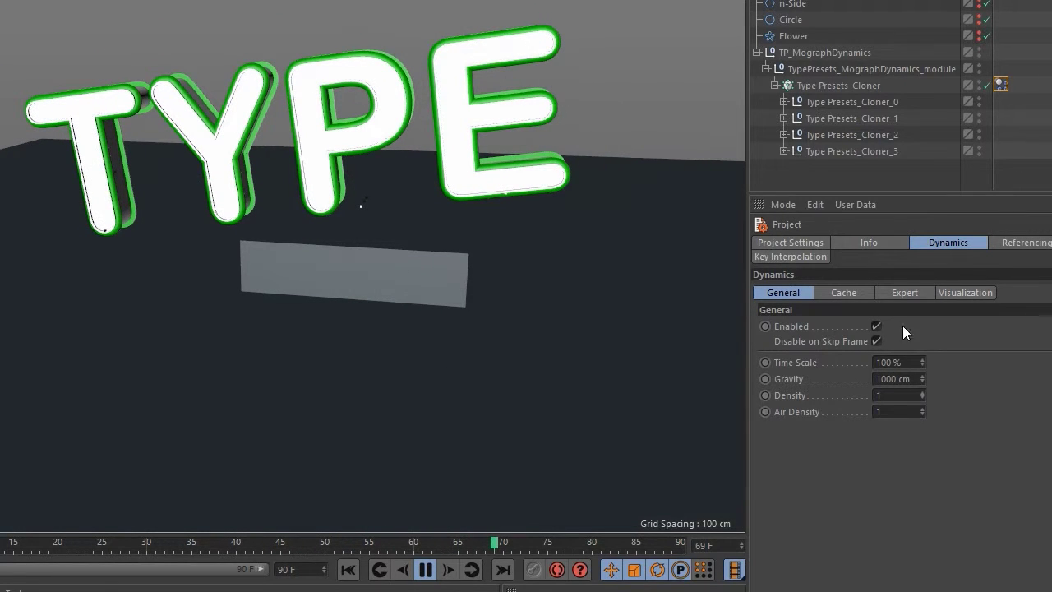
# - Test Apply Tag to Children as the cloner Dynamics Body tag's Inherit Tag option and return it to None
pyautogui.click(1001, 85)
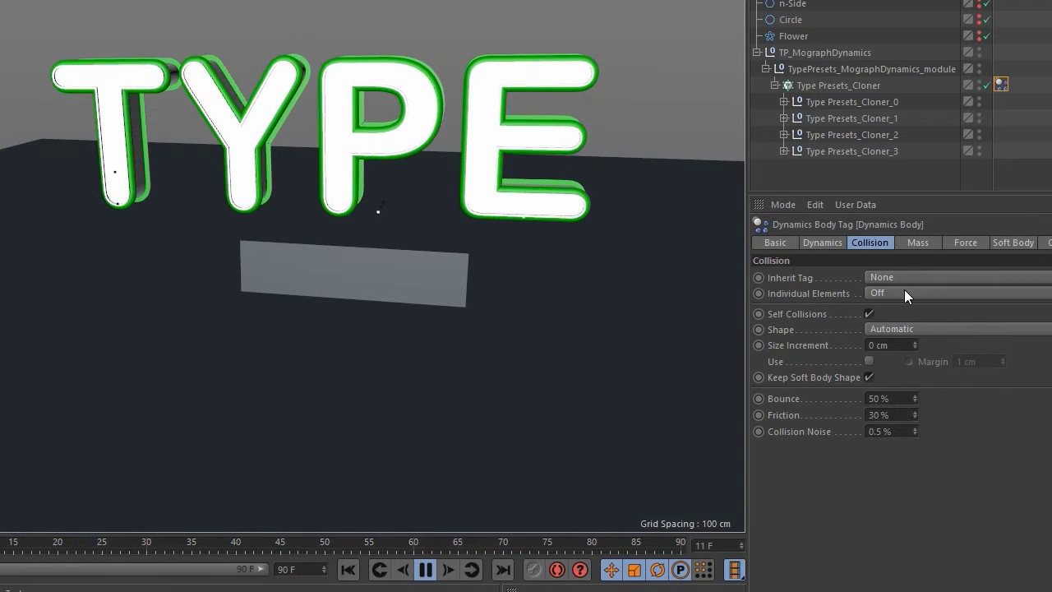
pyautogui.click(889, 278)
pyautogui.click(920, 309)
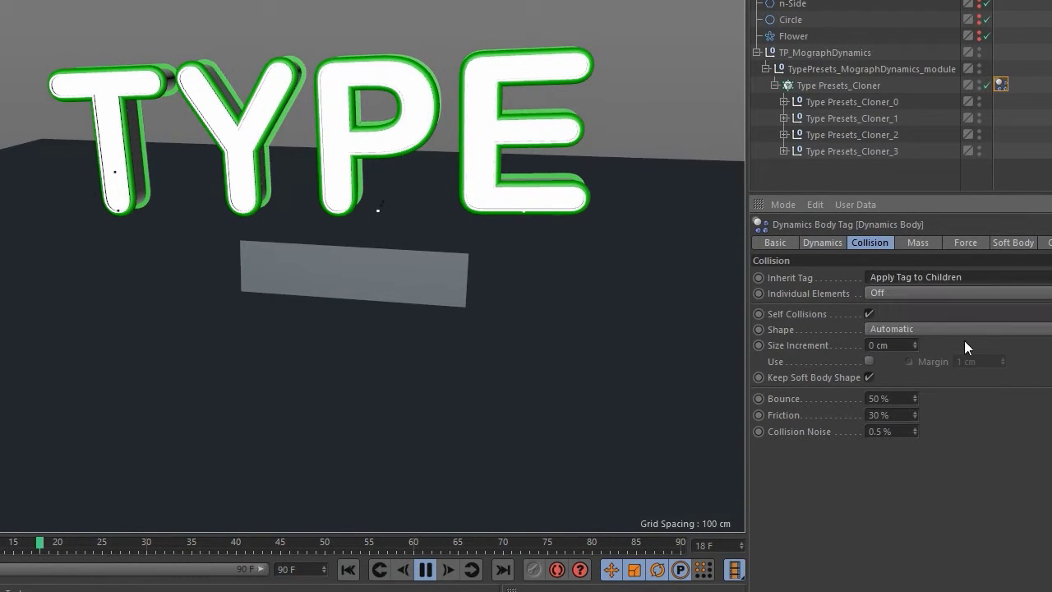
pyautogui.click(349, 568)
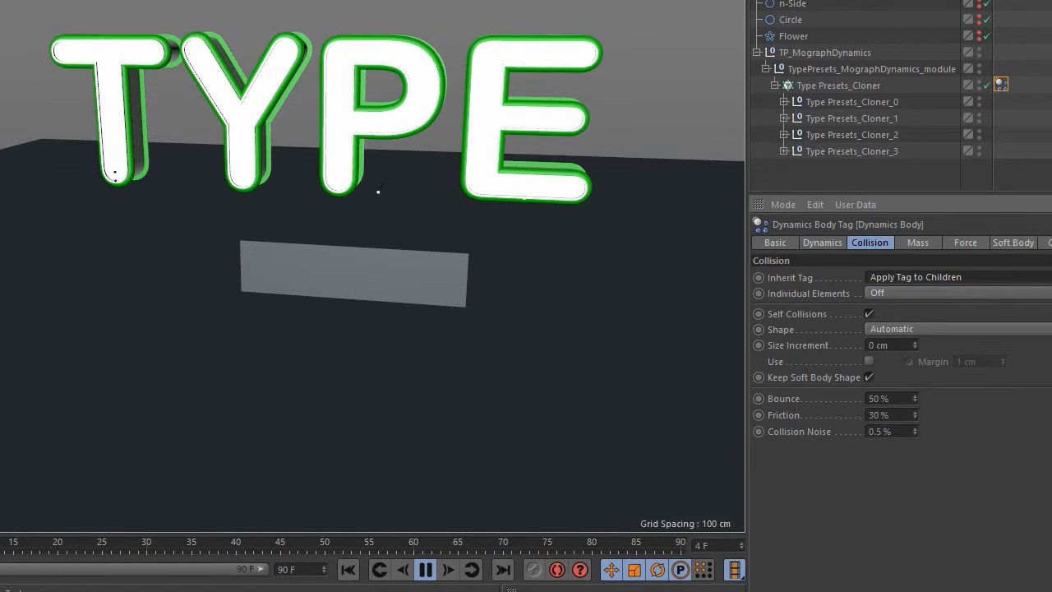
pyautogui.click(903, 277)
pyautogui.click(897, 294)
# - Set the cloner's Dynamics Body tag to Apply Tag to Children with Individual Elements at Top Level
pyautogui.click(903, 278)
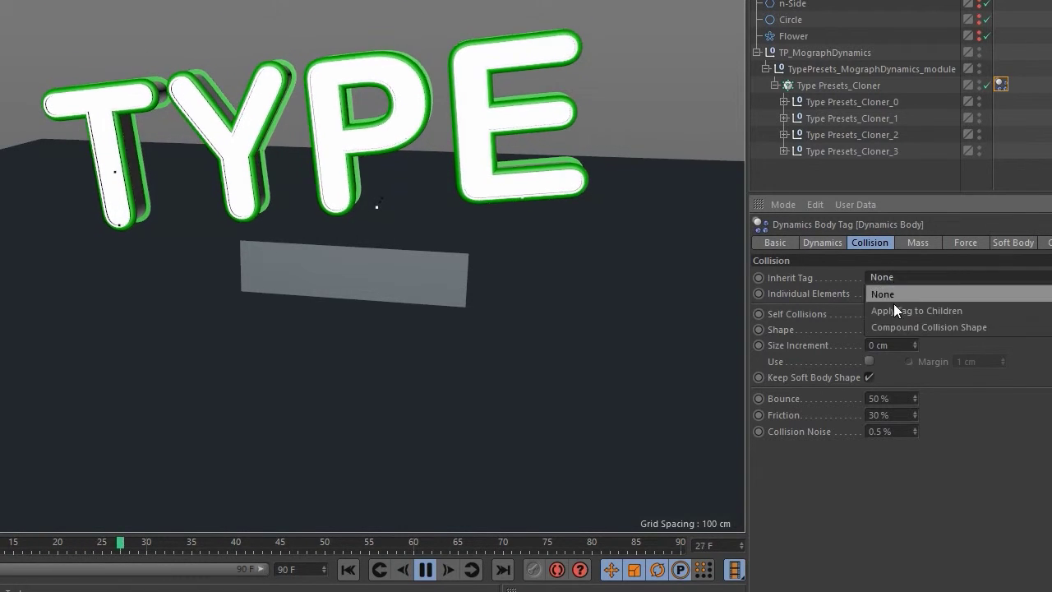
pyautogui.click(919, 310)
pyautogui.click(904, 293)
pyautogui.click(887, 321)
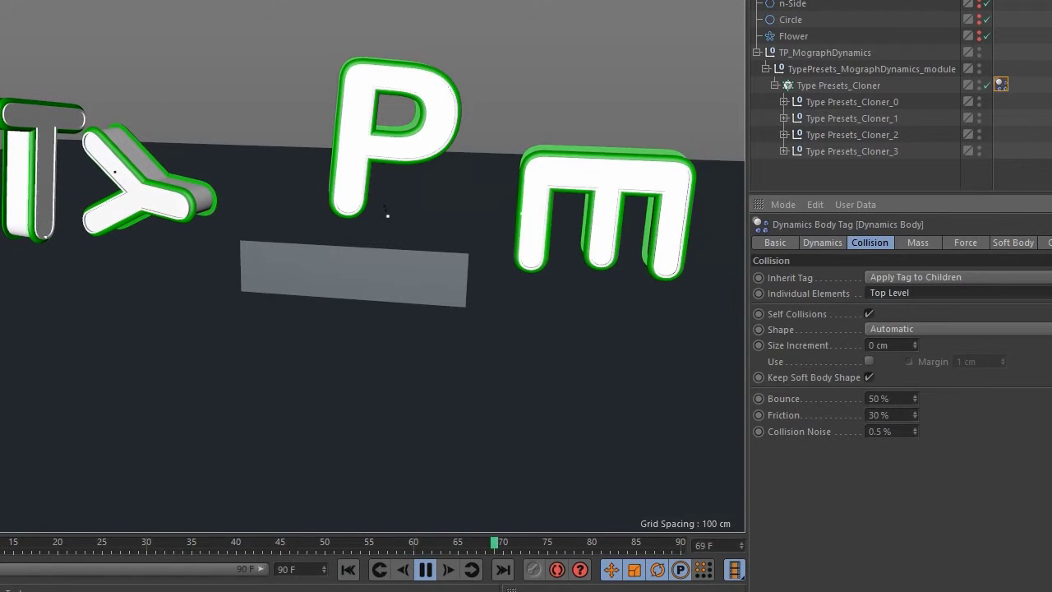
# - Set the Dynamics Body tag's Bounce to 1% and Friction to 90%
pyautogui.click(895, 398)
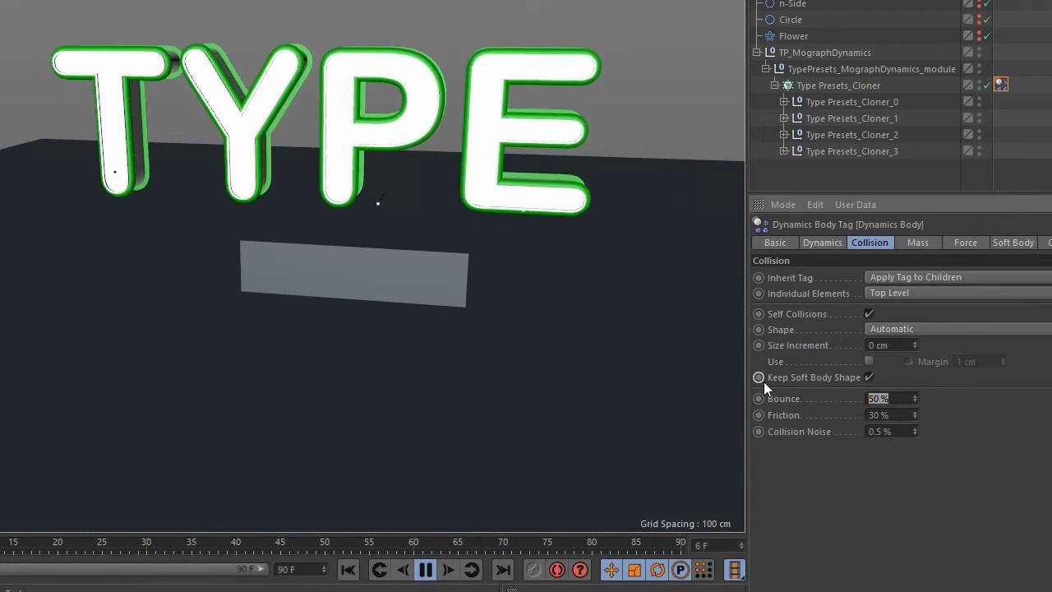
pyautogui.write('1')
pyautogui.press('Return')
pyautogui.click(884, 415)
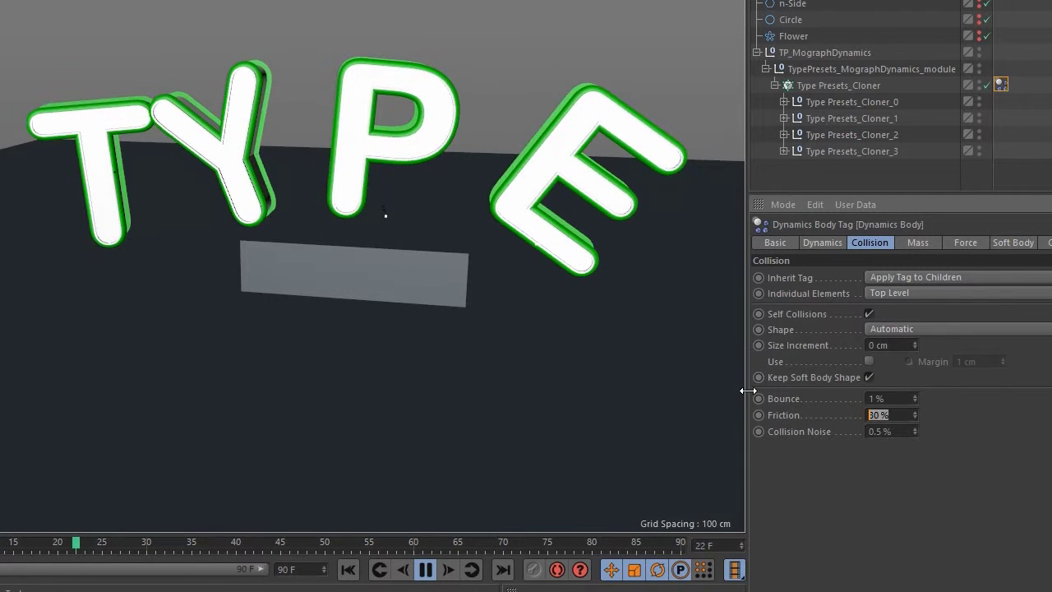
pyautogui.write('90')
pyautogui.press('Return')
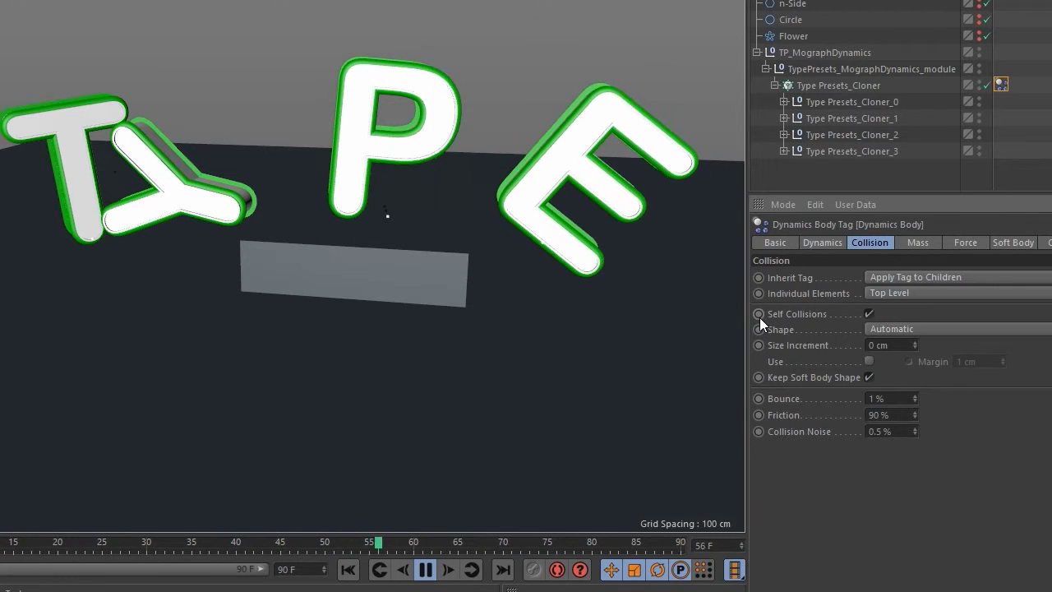
# - Test the Moving Mesh collision shape by playing the simulation from the start, and set Shape back to Automatic
pyautogui.scroll(-8, 587, 180)
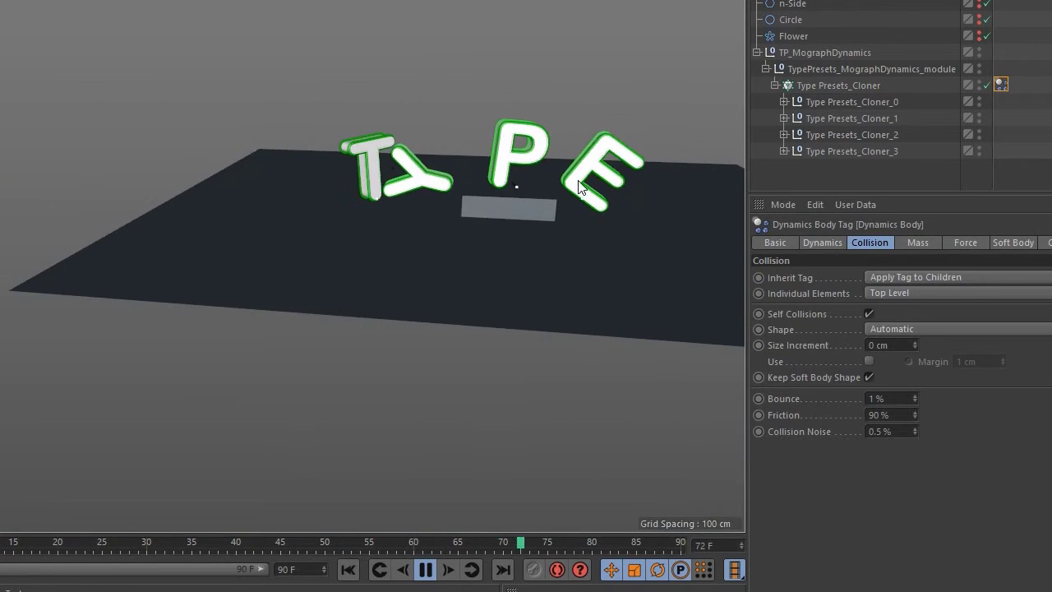
pyautogui.keyDown('alt'); pyautogui.moveTo(350, 282); pyautogui.dragTo(402, 264); pyautogui.keyUp('alt')
pyautogui.scroll(6, 403, 265)
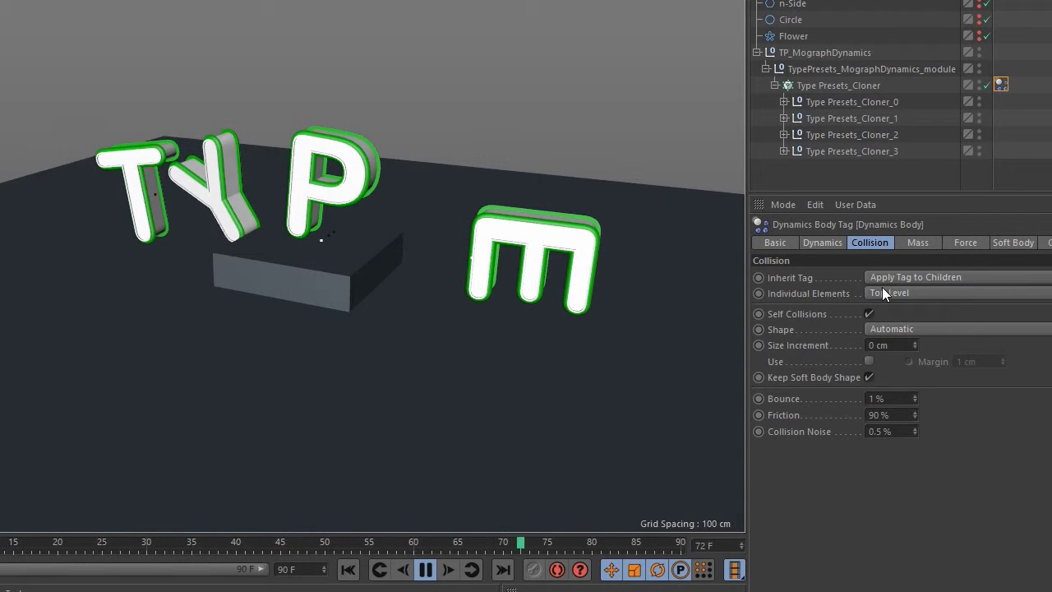
pyautogui.click(886, 330)
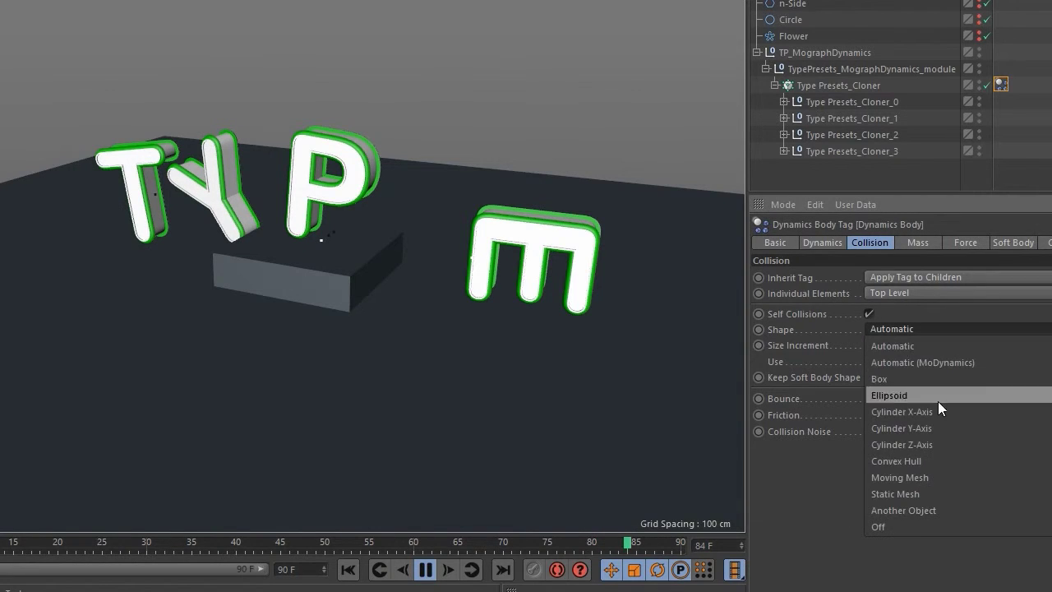
pyautogui.click(948, 479)
pyautogui.click(425, 569)
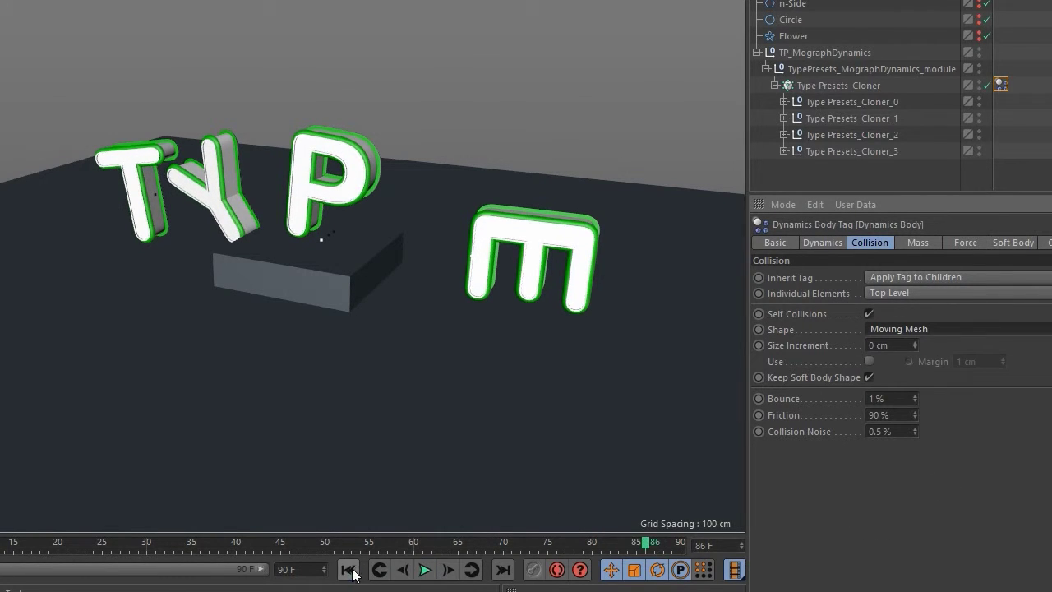
pyautogui.click(348, 569)
pyautogui.click(425, 570)
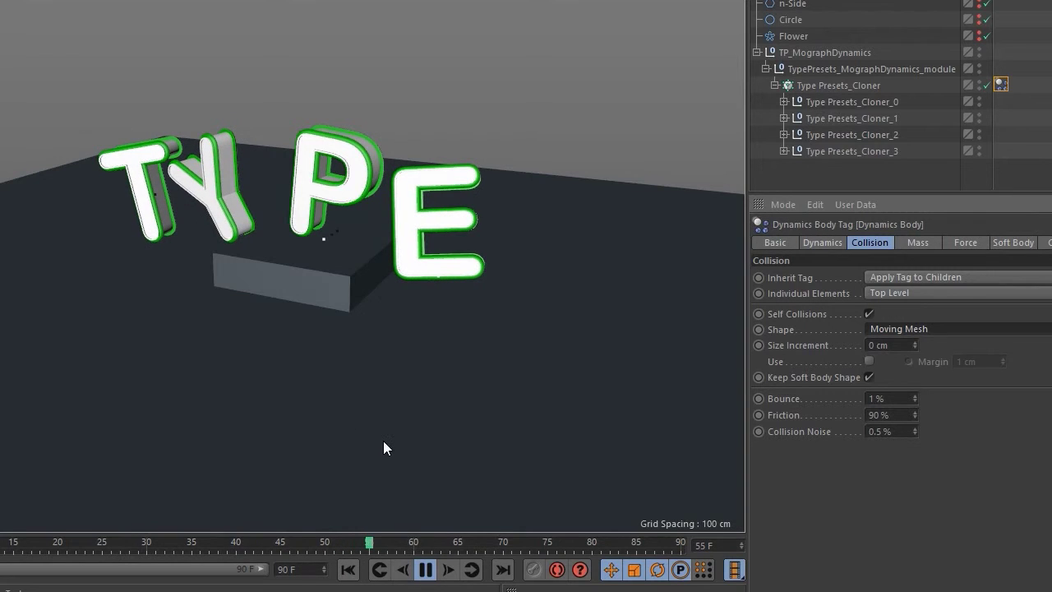
pyautogui.click(424, 571)
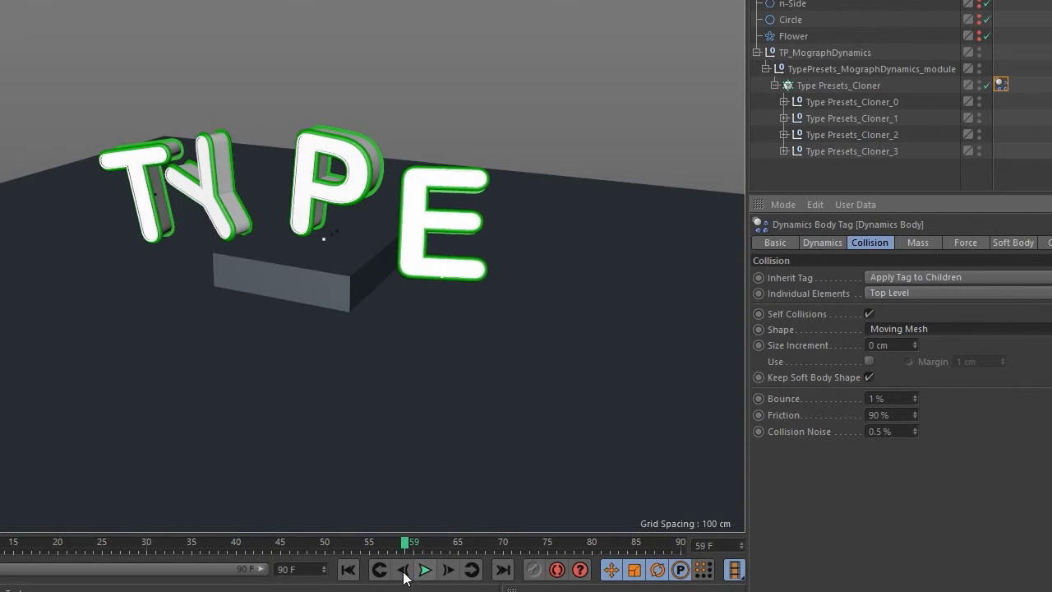
pyautogui.click(349, 570)
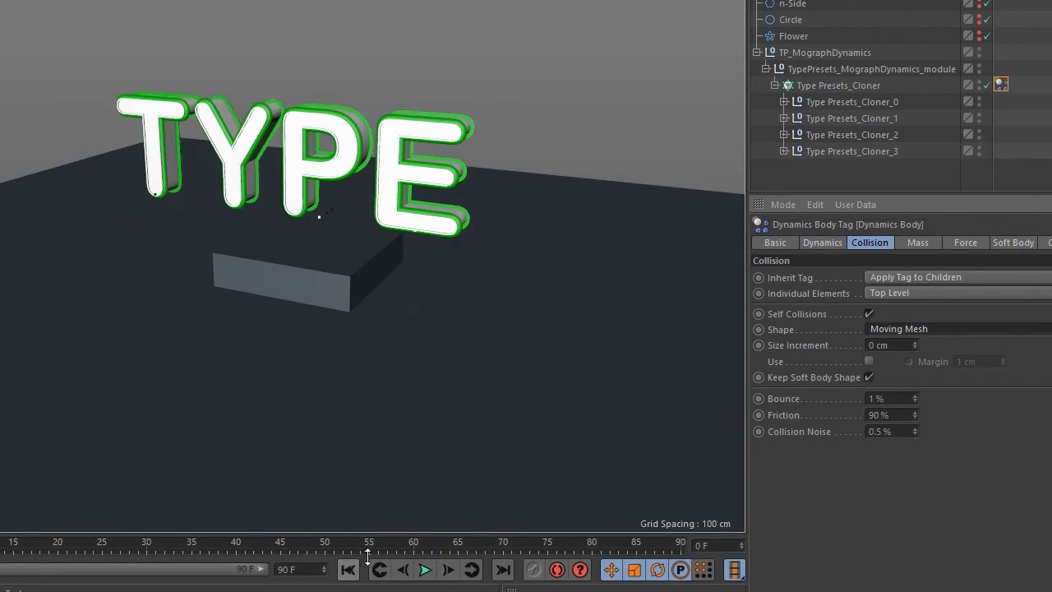
pyautogui.click(920, 329)
pyautogui.click(922, 344)
# - Move the Dynamics Body tag from Type Presets_Cloner to Type Presets_Cloner_0 and play the simulation
pyautogui.click(1017, 94)
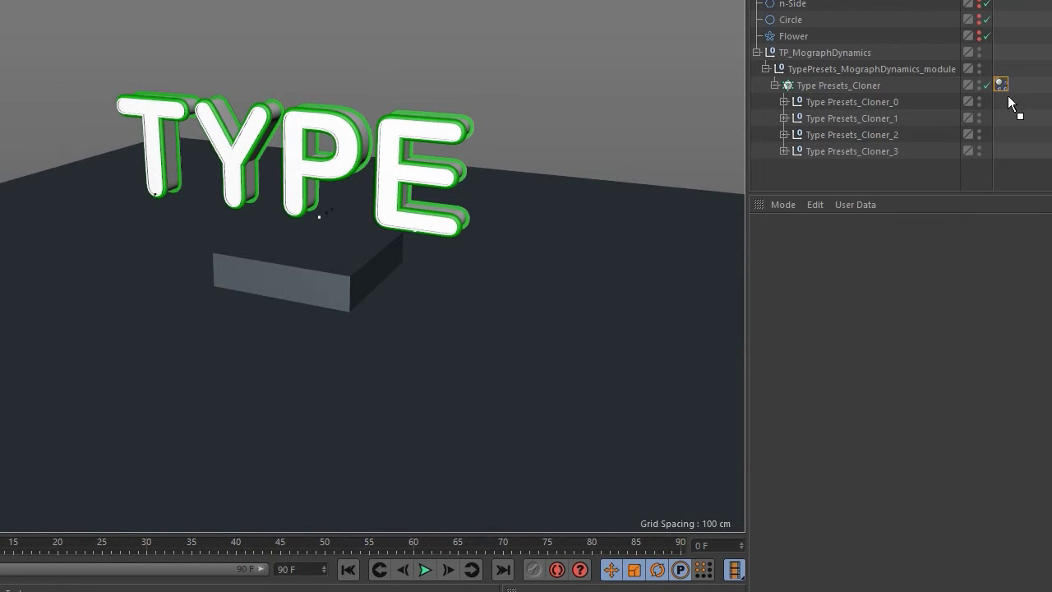
pyautogui.moveTo(1009, 102); pyautogui.dragTo(1010, 102)
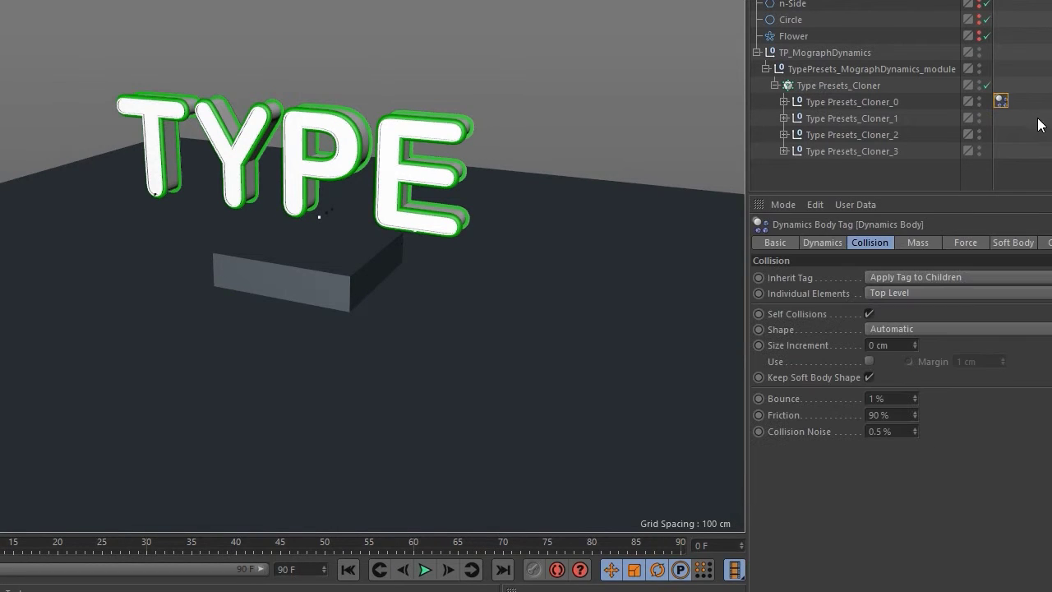
pyautogui.click(424, 570)
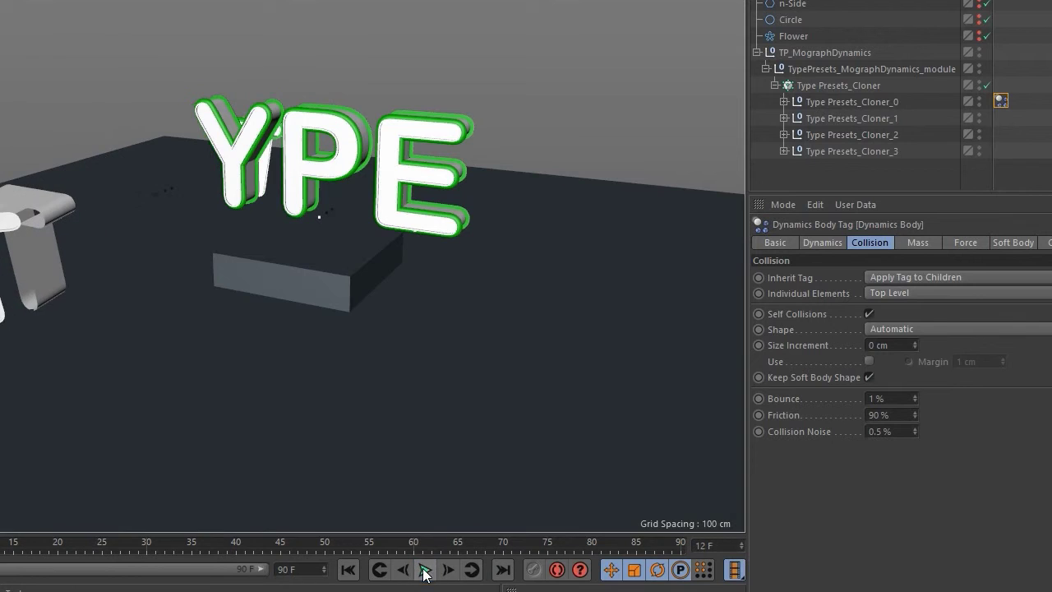
# - Set Individual Elements to Off on the Type Presets_Cloner_0 tag and test the simulation from the start
pyautogui.click(915, 293)
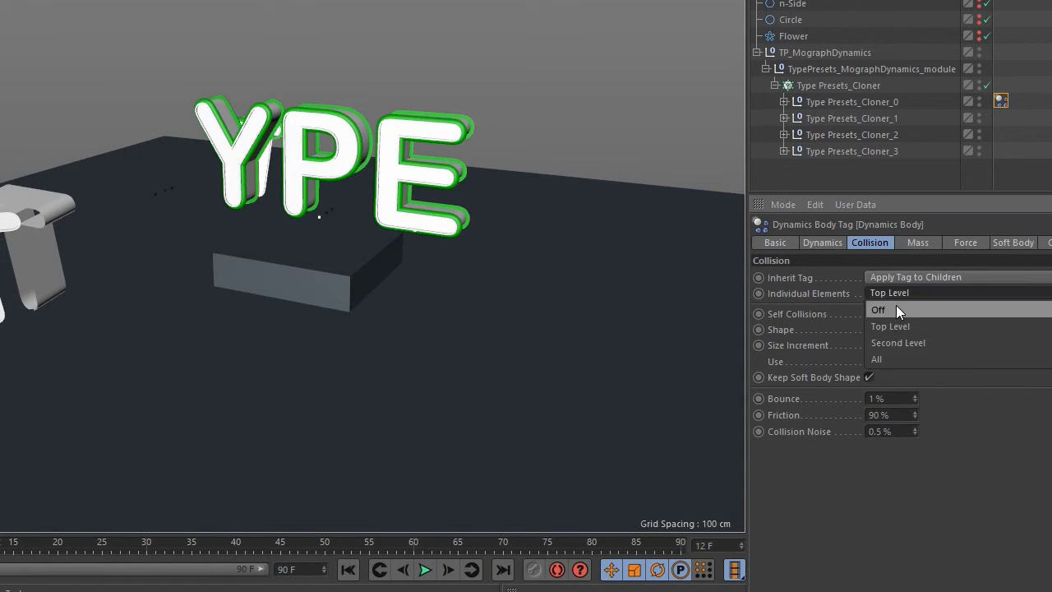
pyautogui.click(896, 307)
pyautogui.click(349, 569)
pyautogui.click(425, 570)
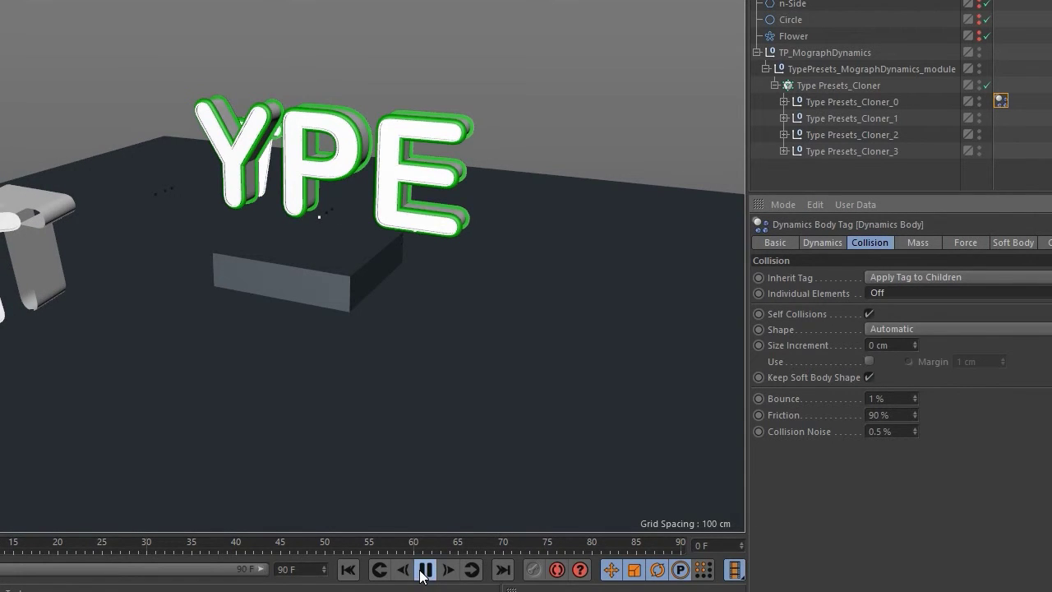
pyautogui.click(348, 570)
# - Set the Type Presets_Cloner_0 tag's Inherit Tag to Compound Collision Shape, play the simulation, and return to the first frame
pyautogui.click(909, 277)
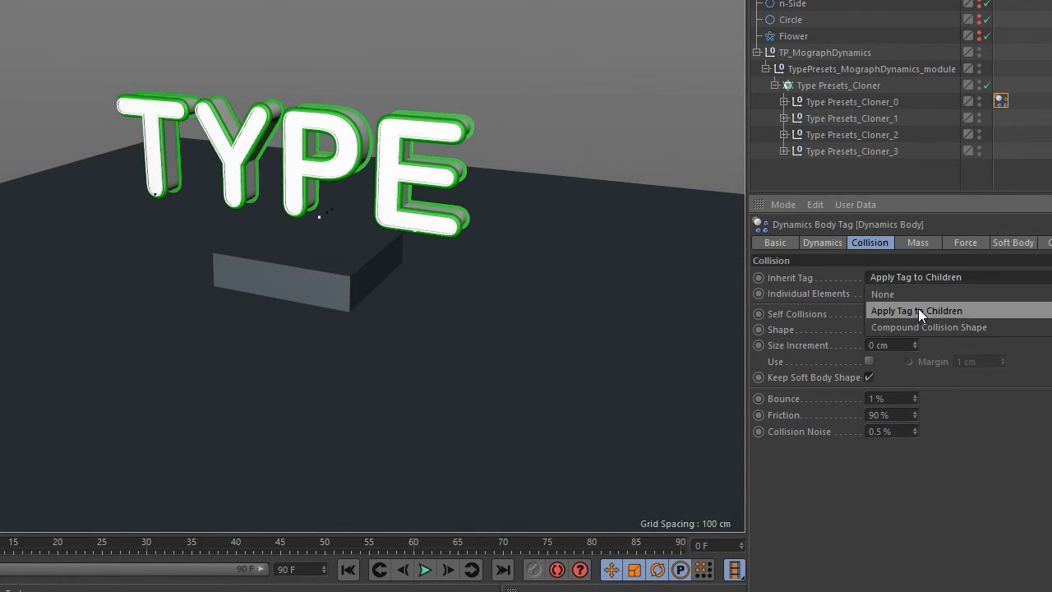
pyautogui.click(979, 326)
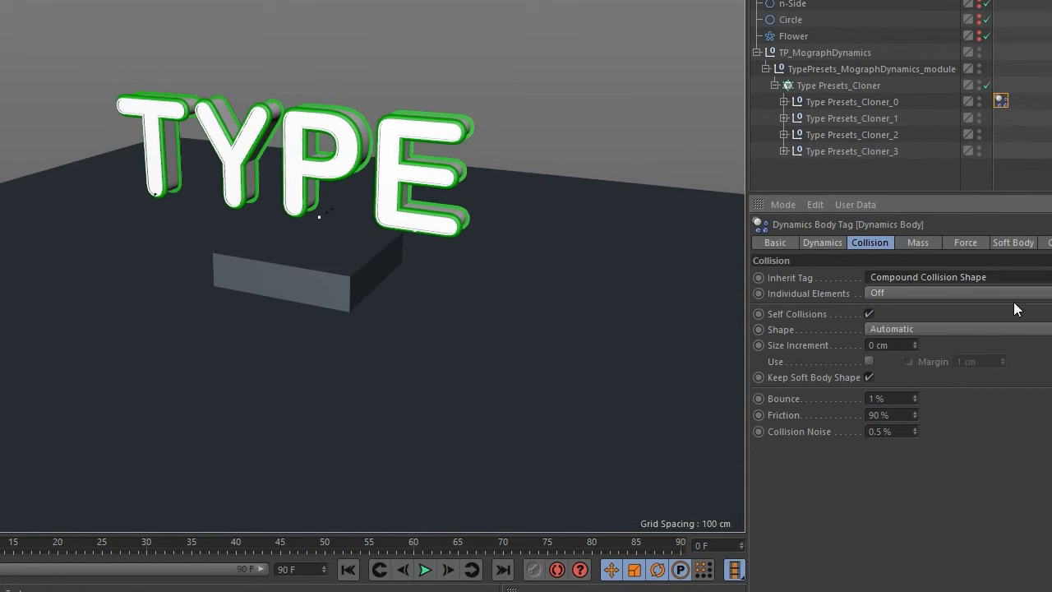
pyautogui.click(427, 571)
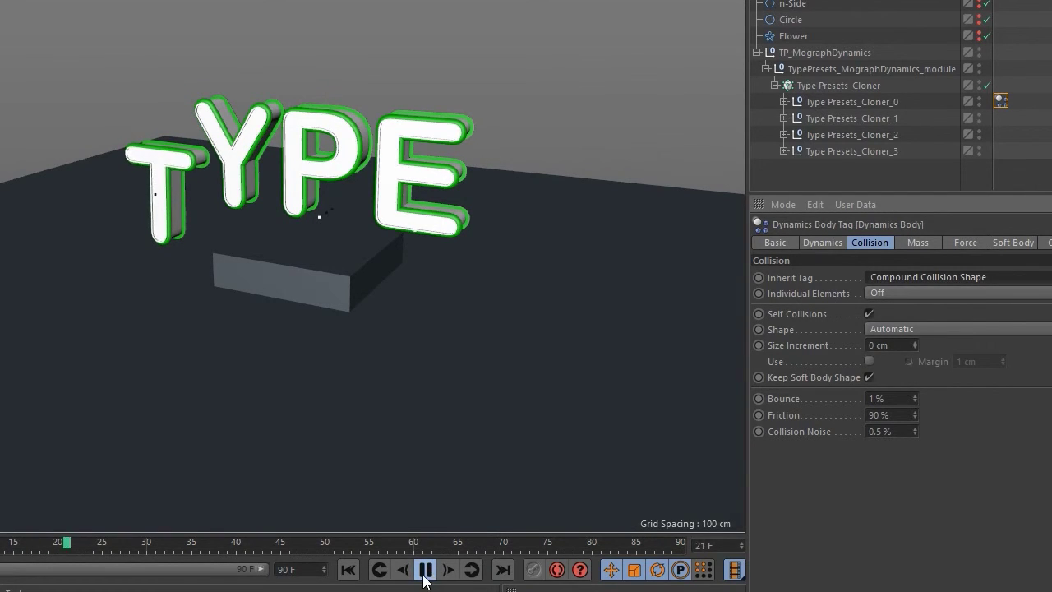
pyautogui.click(427, 571)
pyautogui.click(347, 573)
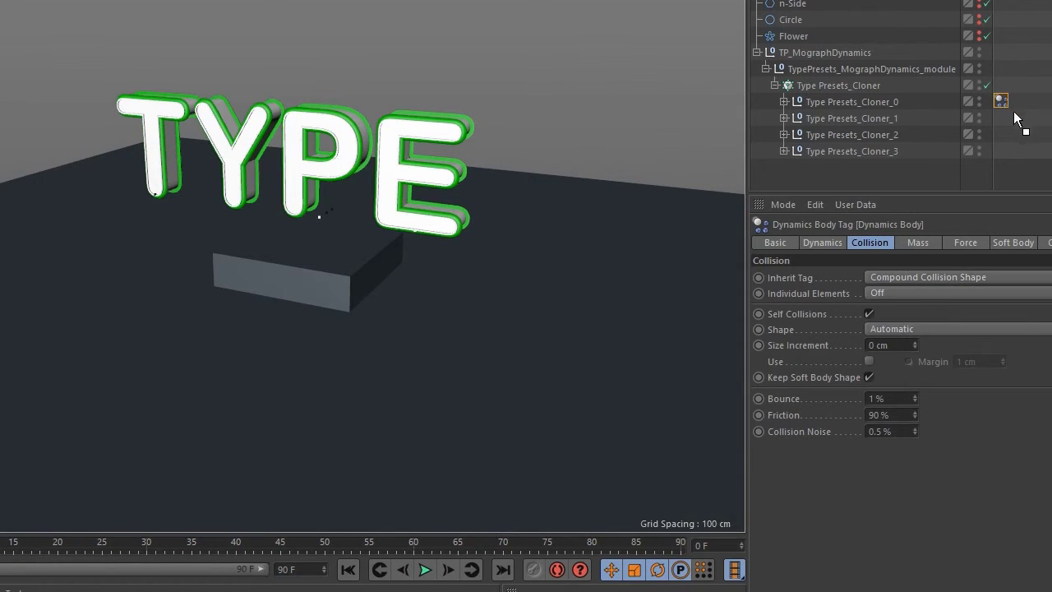
# - Copy the Dynamics Body tag to Type Presets_Cloner_1, Type Presets_Cloner_2 and Type Presets_Cloner_3, and play the simulation to check all four letters
pyautogui.click(600, 478)
pyautogui.click(426, 570)
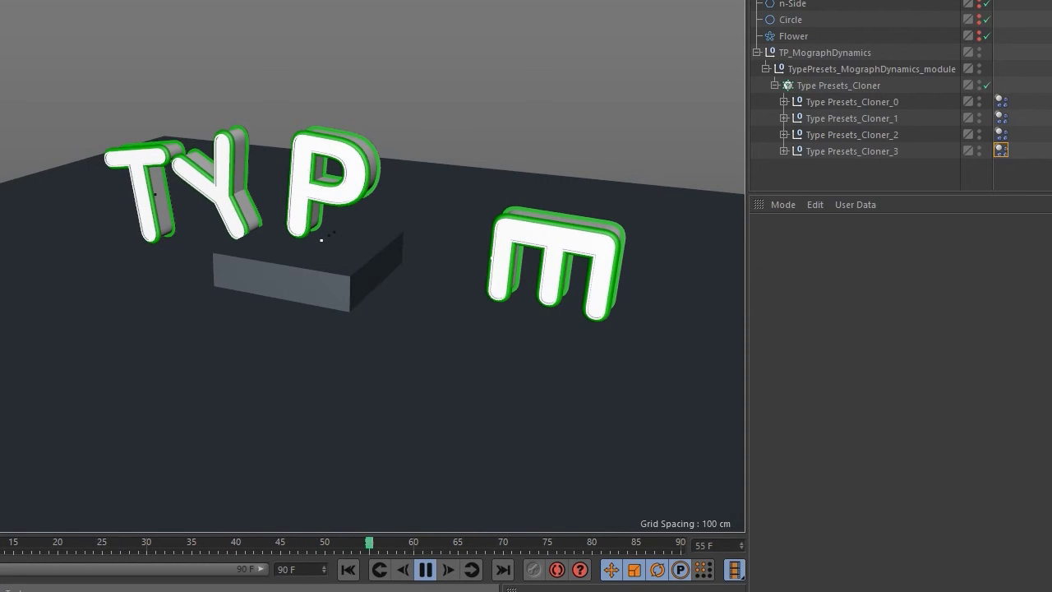
pyautogui.click(423, 574)
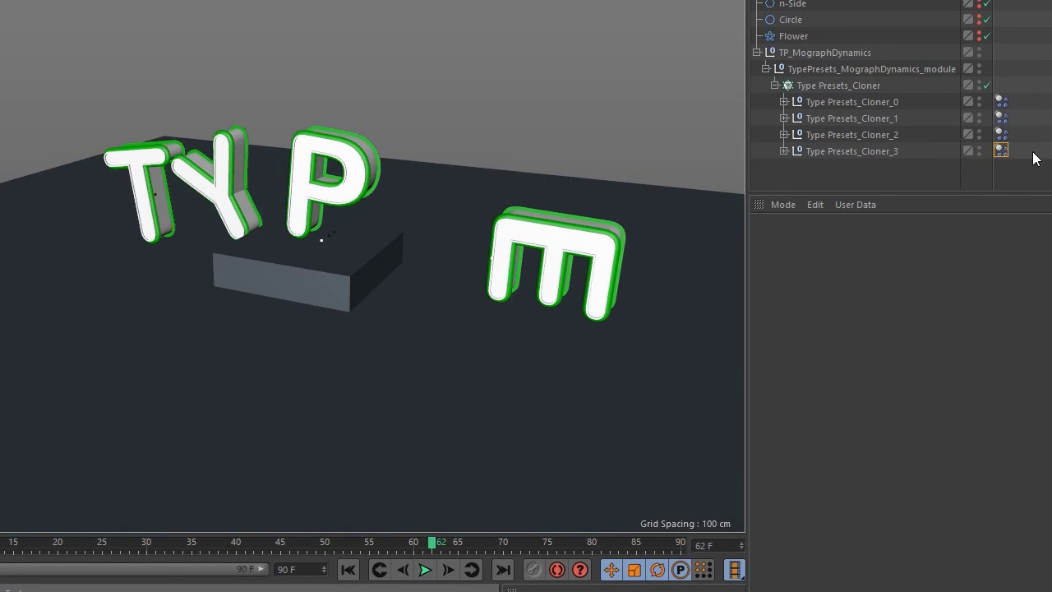
pyautogui.keyDown('alt'); pyautogui.moveTo(593, 199); pyautogui.dragTo(726, 337); pyautogui.keyUp('alt')
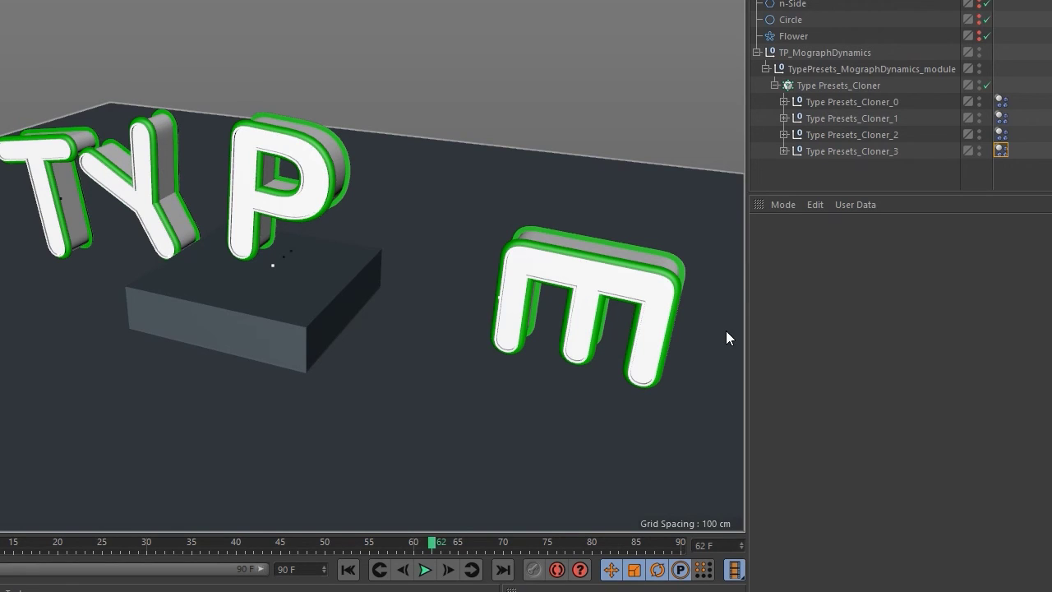
pyautogui.click(839, 177)
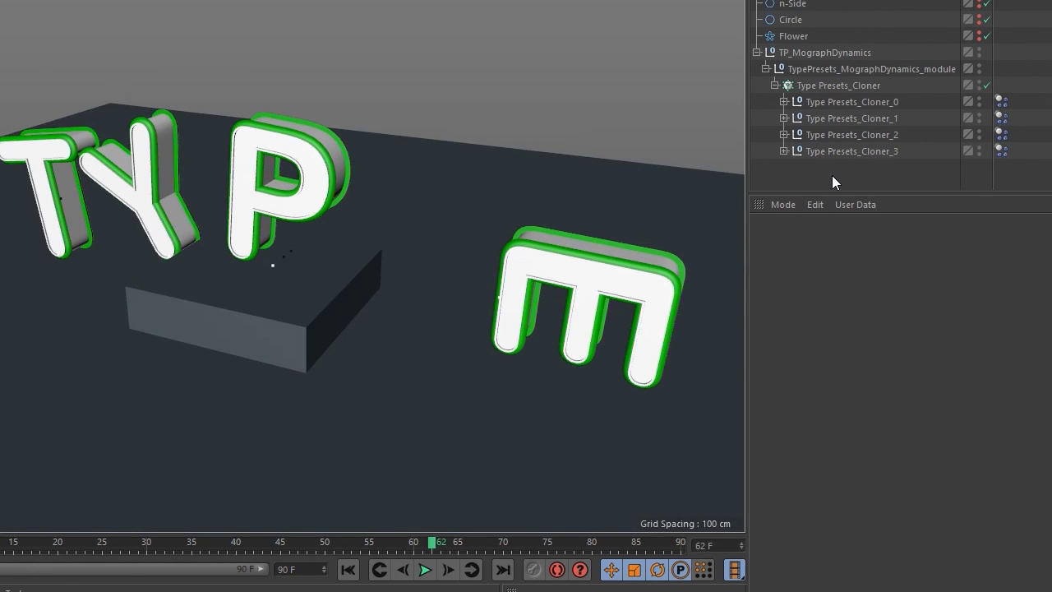